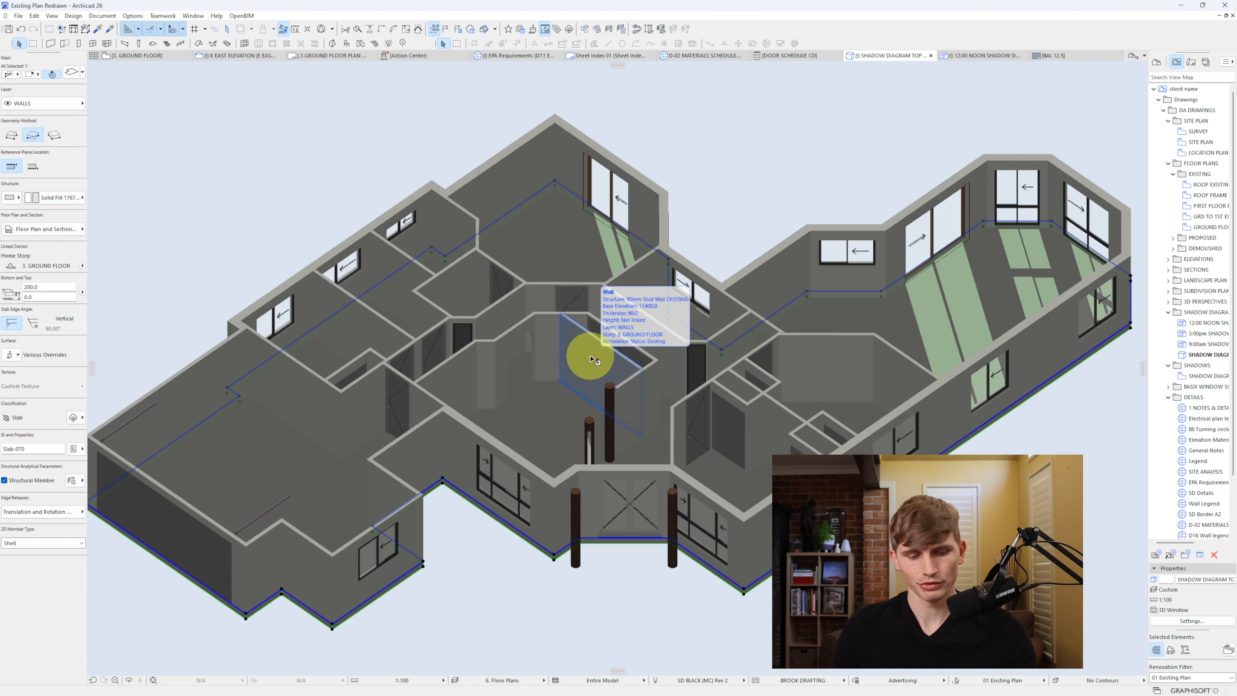
- Split the ground floor slab along the garage side of the bedroom wall on the floor plan
key(F2)
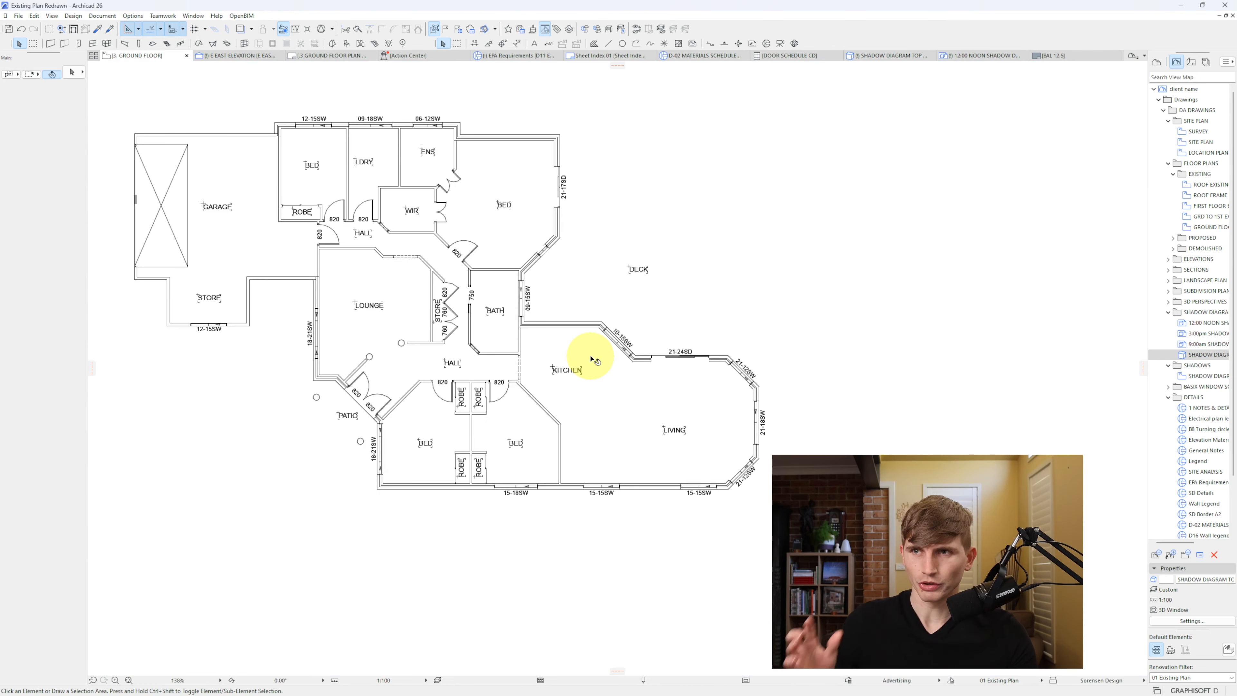
click(272, 173)
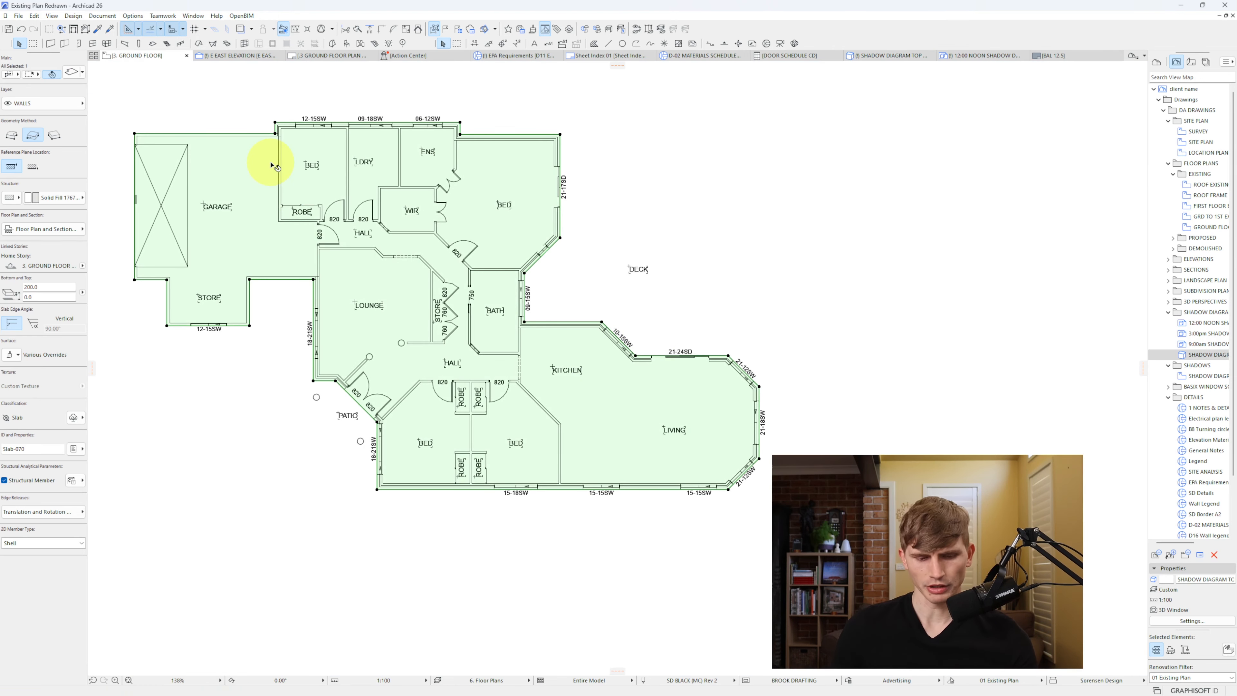
click(359, 30)
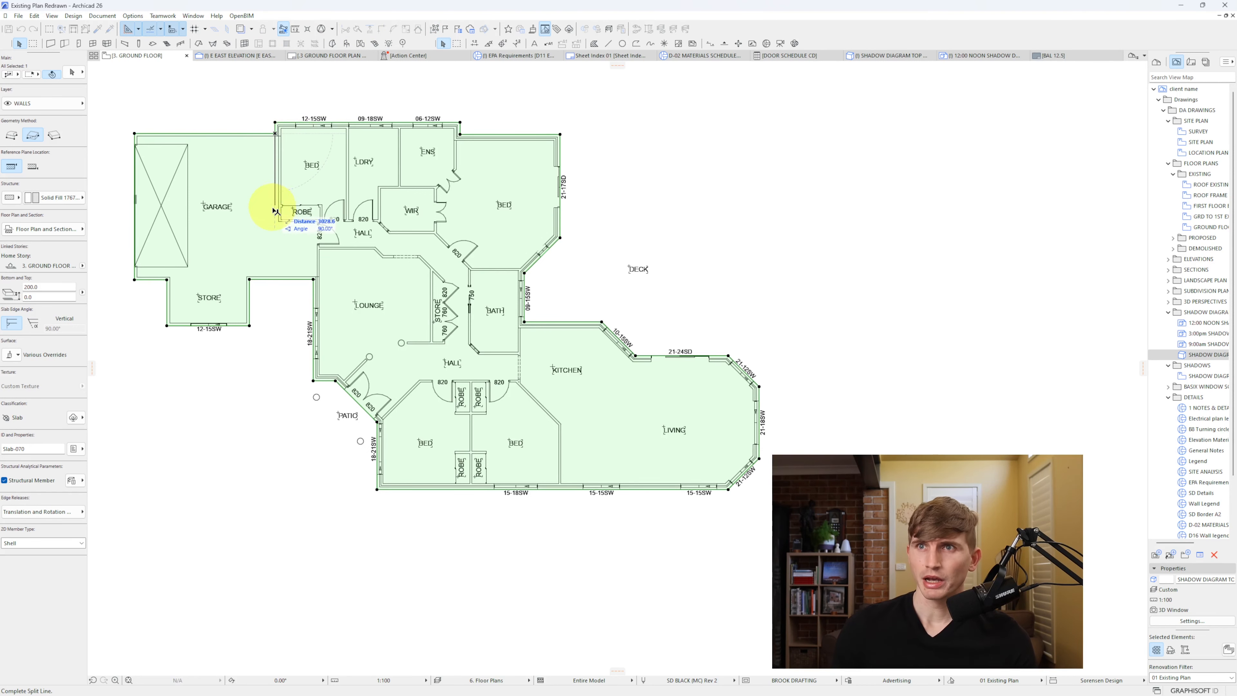
click(274, 354)
click(124, 360)
click(271, 274)
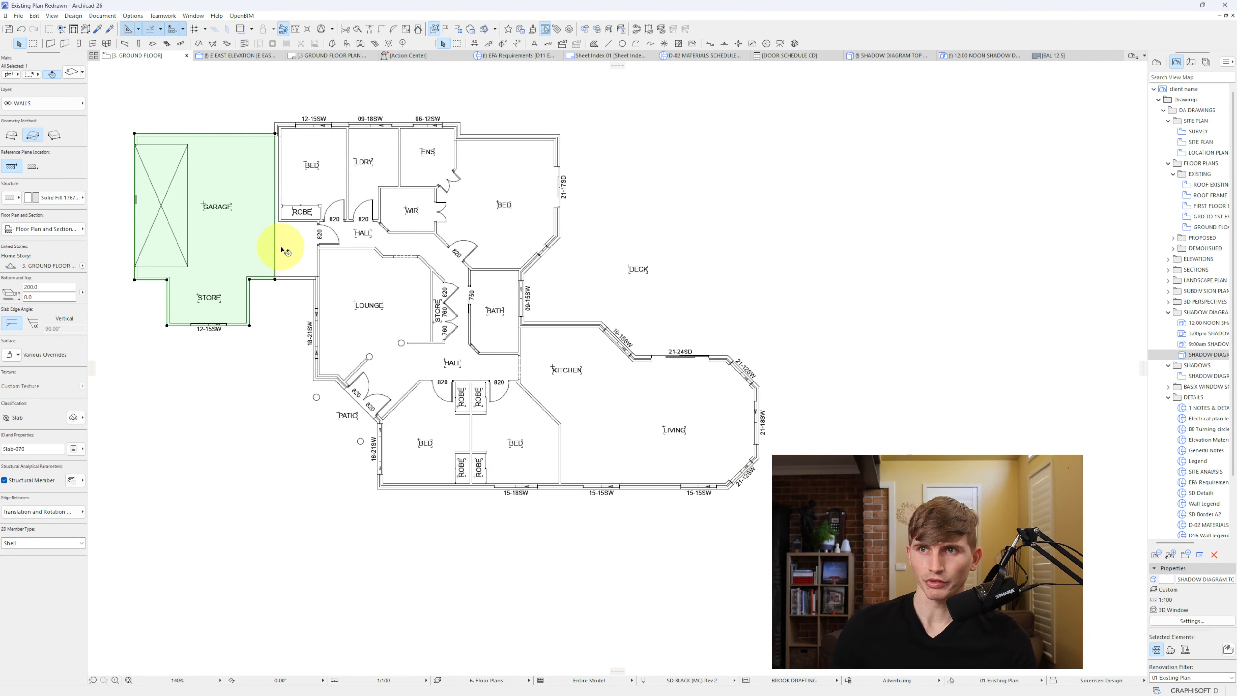
- Offset the garage slab's split edge to line up with the inner face of the bedroom wall
scroll(284, 265, up, 3)
middle_drag(288, 290, 300, 432)
click(283, 236)
click(369, 284)
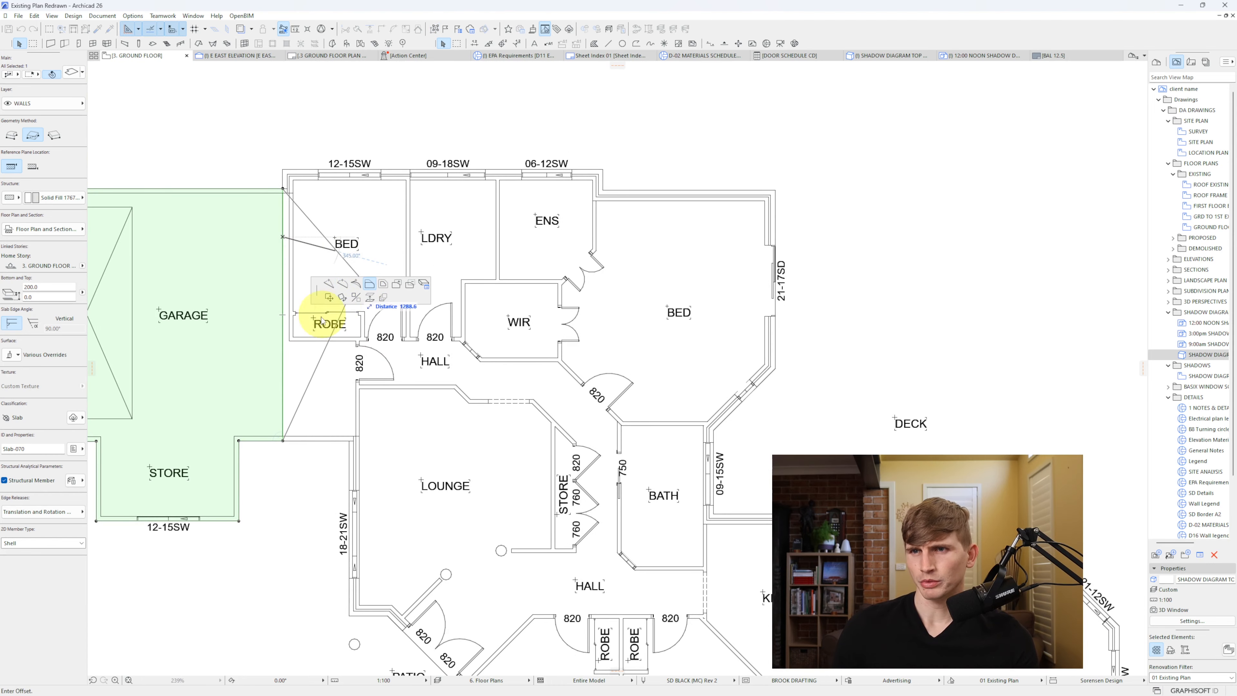
click(292, 336)
click(289, 350)
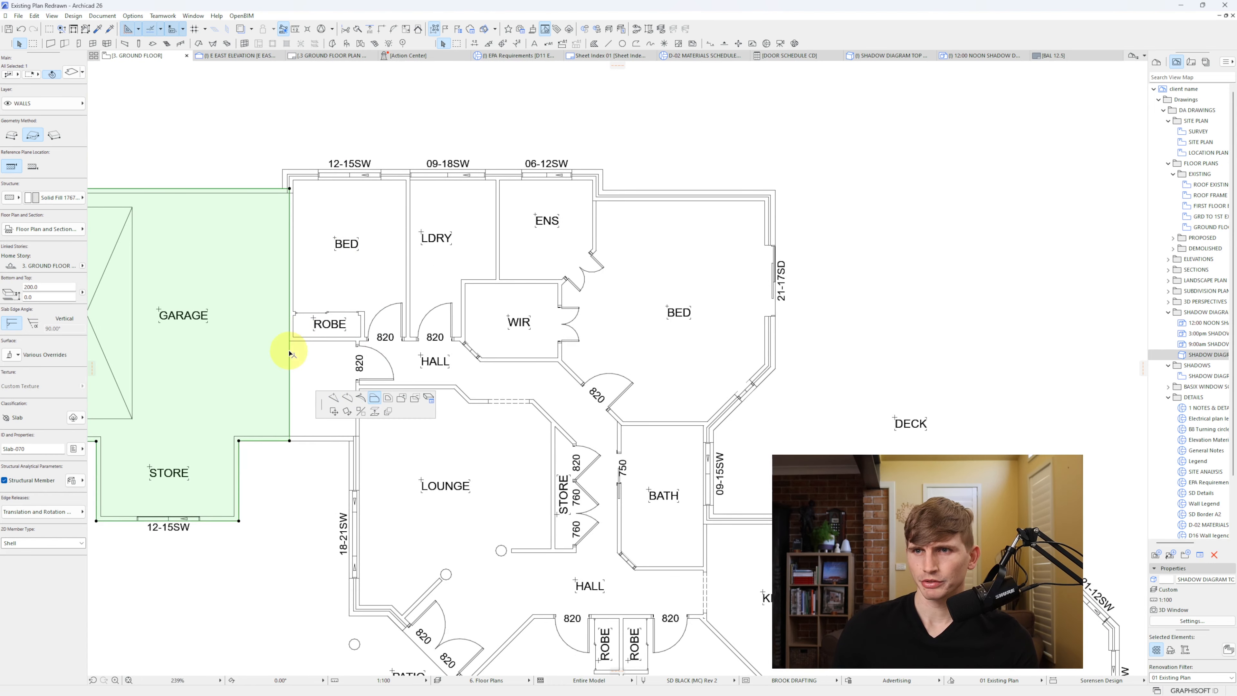
- Add a rectangular area to the garage slab, filling the space below the robe up to the hall door wall
click(403, 399)
click(290, 441)
click(355, 341)
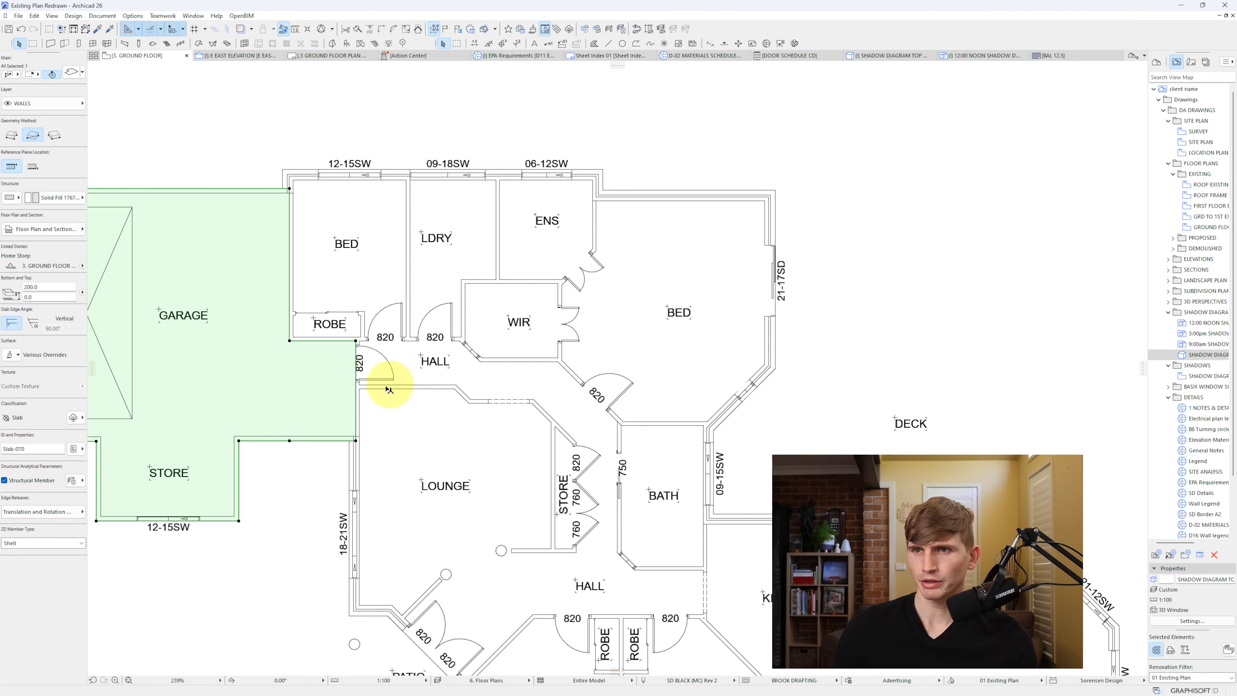
- Offset the main house slab's garage-side edge to meet the garage slab's edge along the bedroom wall
click(292, 252)
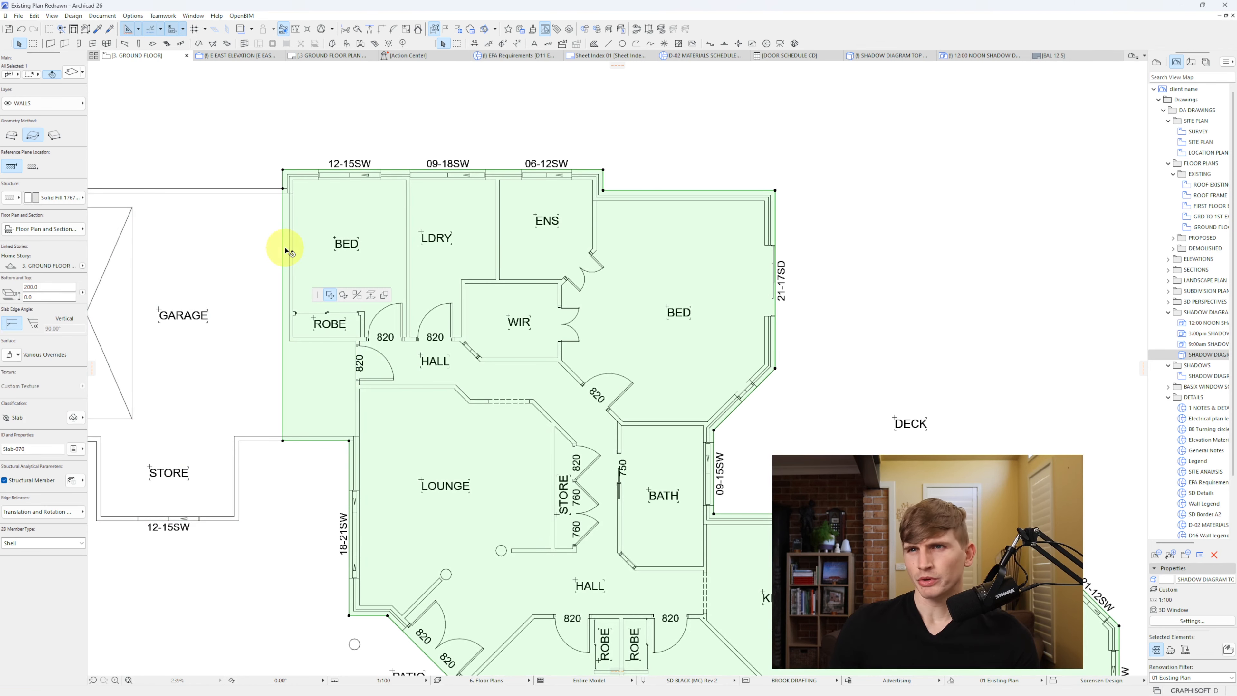
key(Escape)
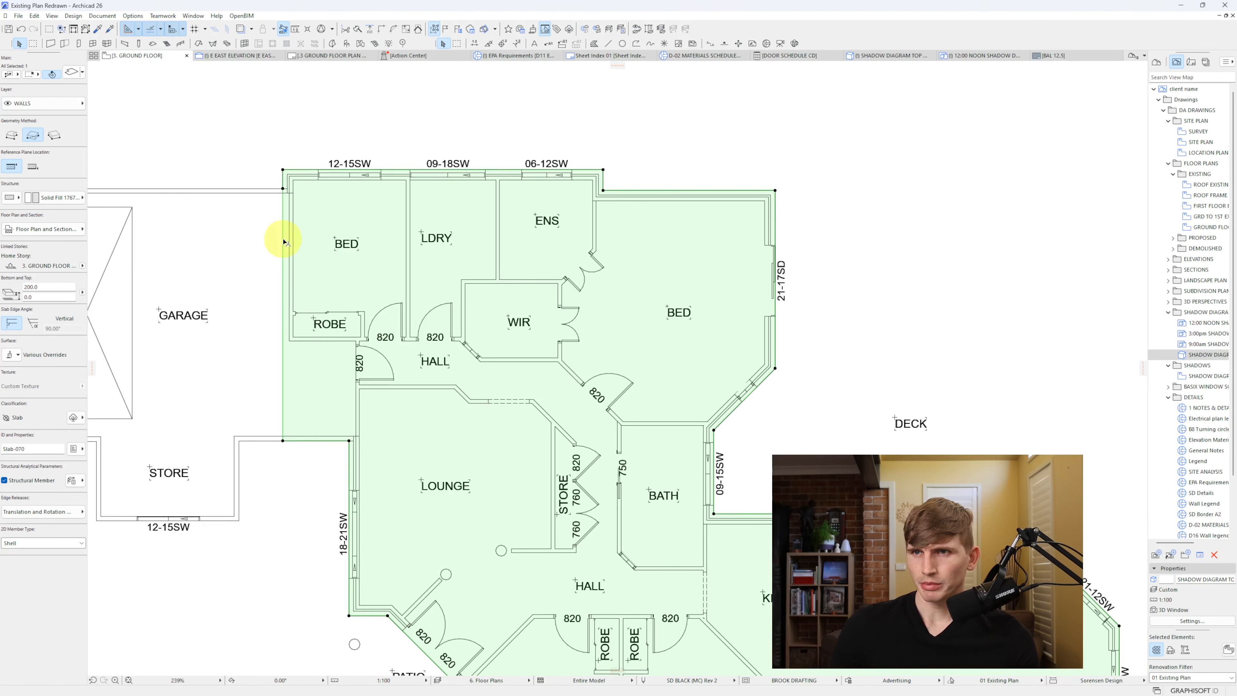
click(283, 242)
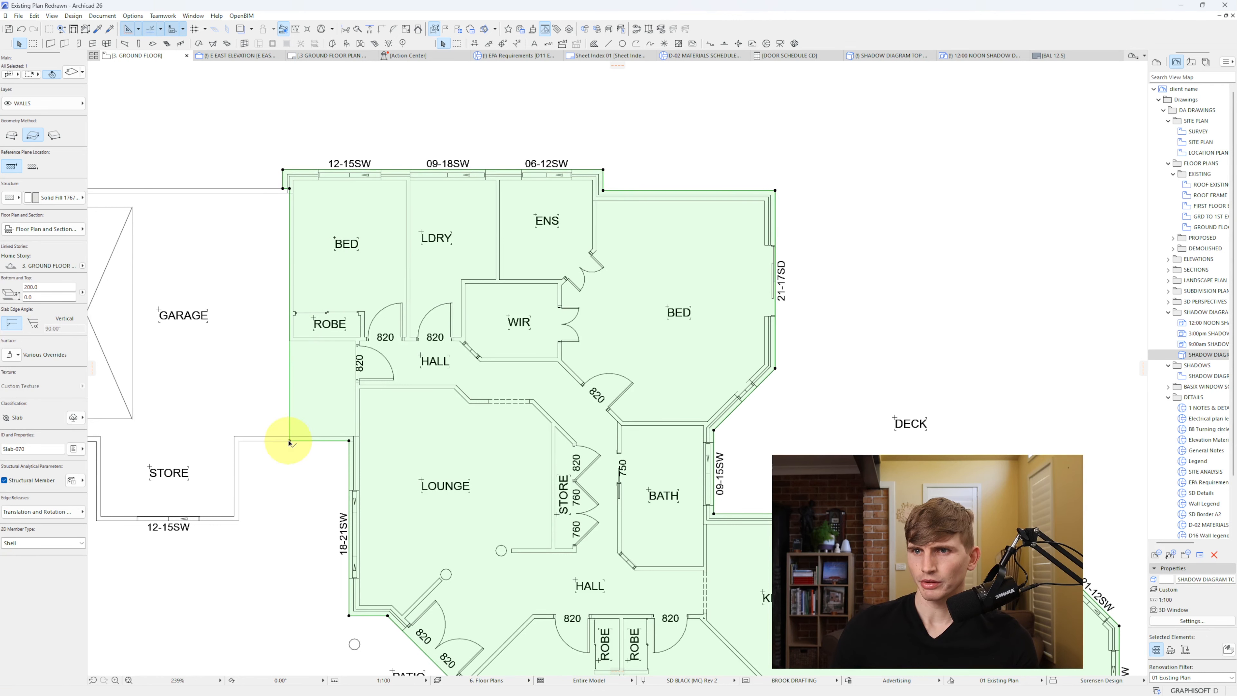
- Subtract the rectangular area between the robe, the hall door wall and the store from the main house slab
click(290, 442)
click(388, 487)
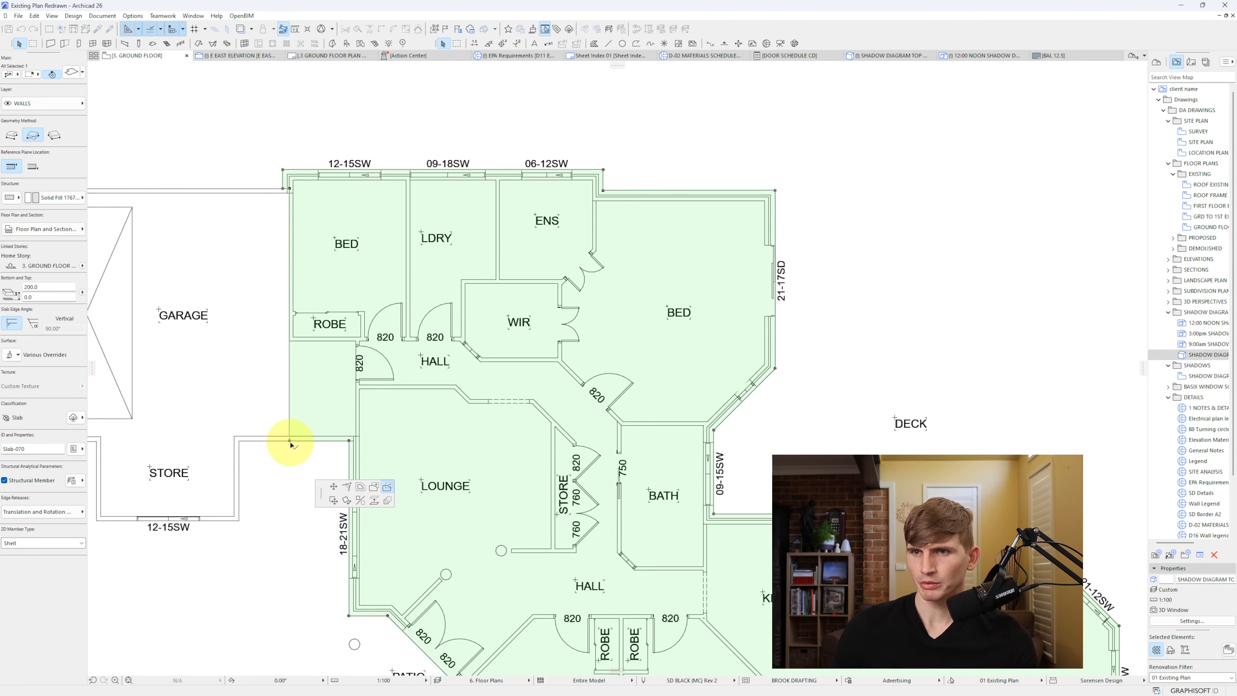
click(290, 442)
click(356, 341)
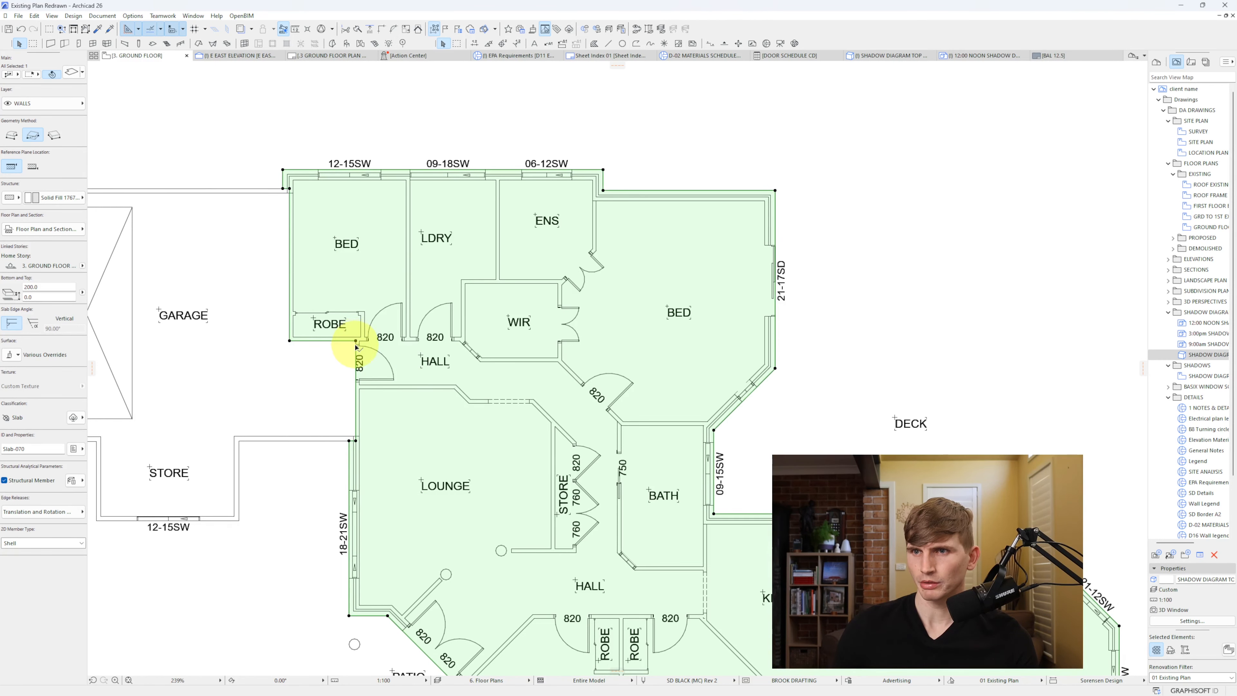
key(Escape)
- Check the garage level on the hand-drawn survey and set the garage slab's offset to its home story to -675 mm
key(ctrl+Down)
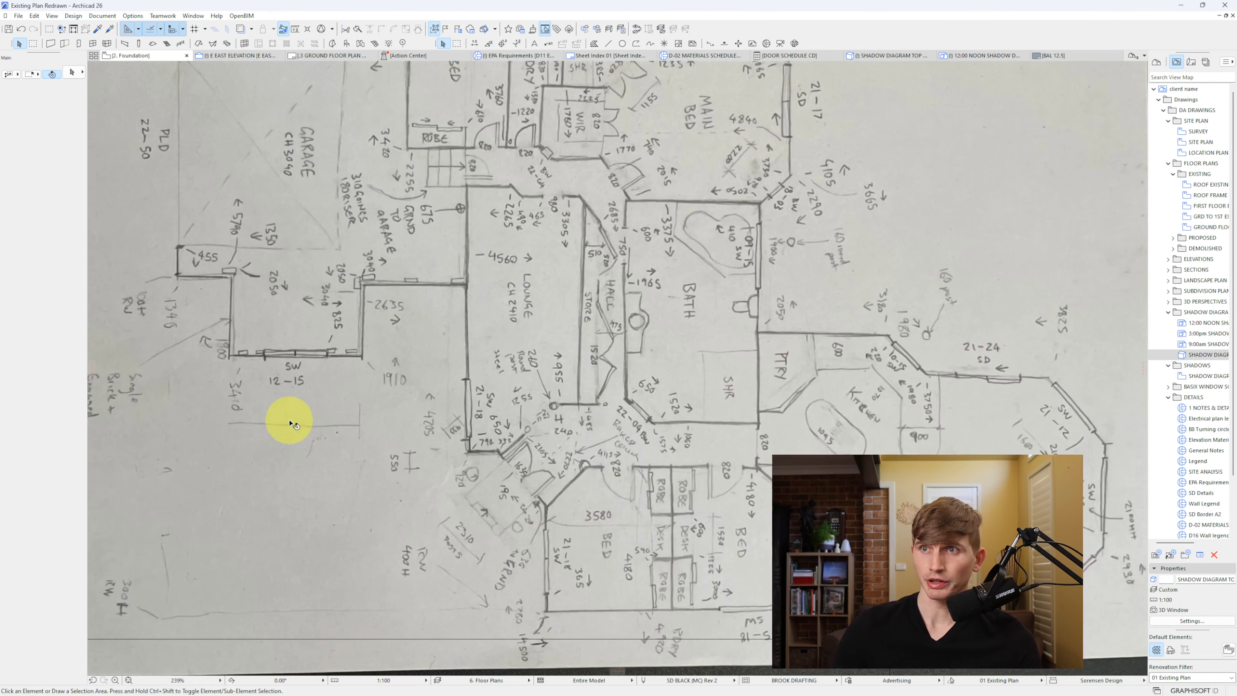
scroll(414, 246, up, 3)
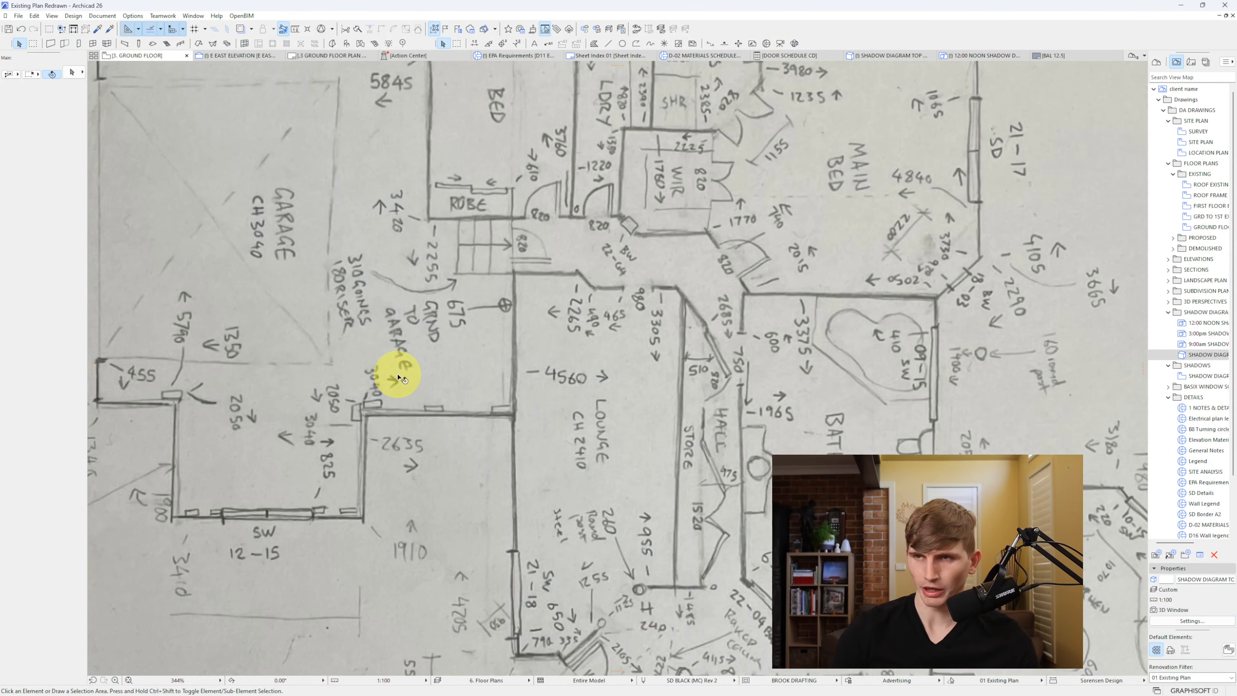
key(ctrl+Up)
scroll(384, 370, down, 1)
middle_drag(385, 369, 671, 227)
click(492, 227)
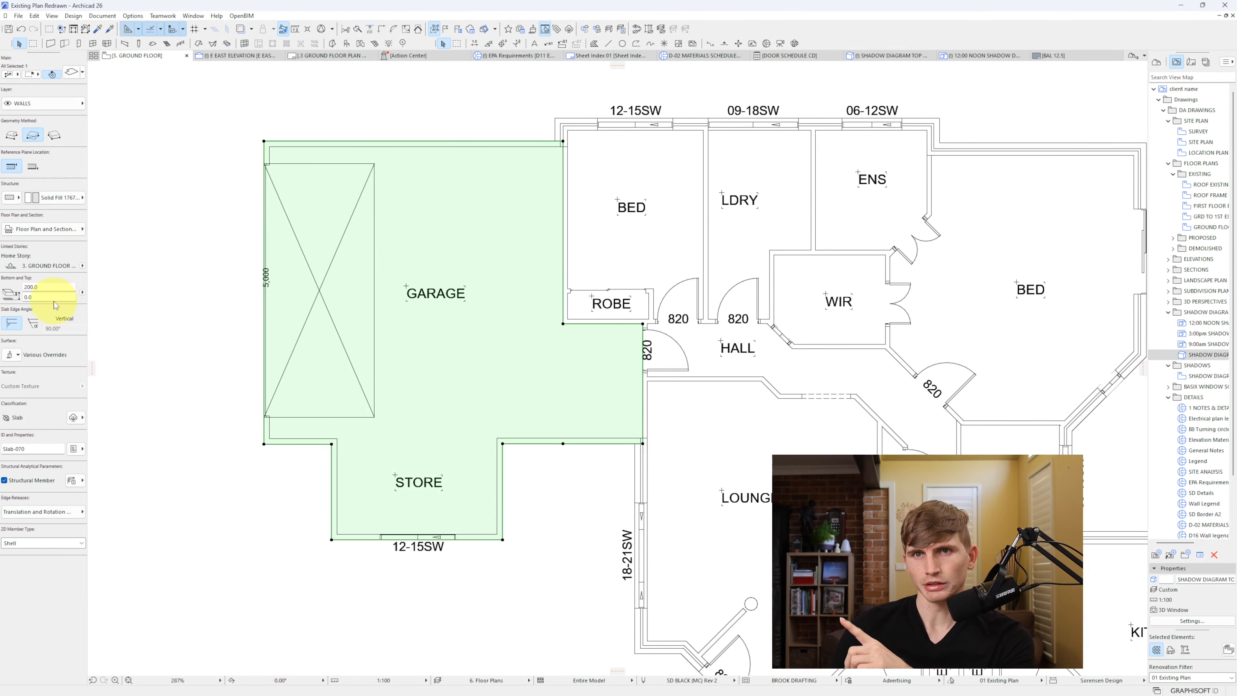
click(36, 297)
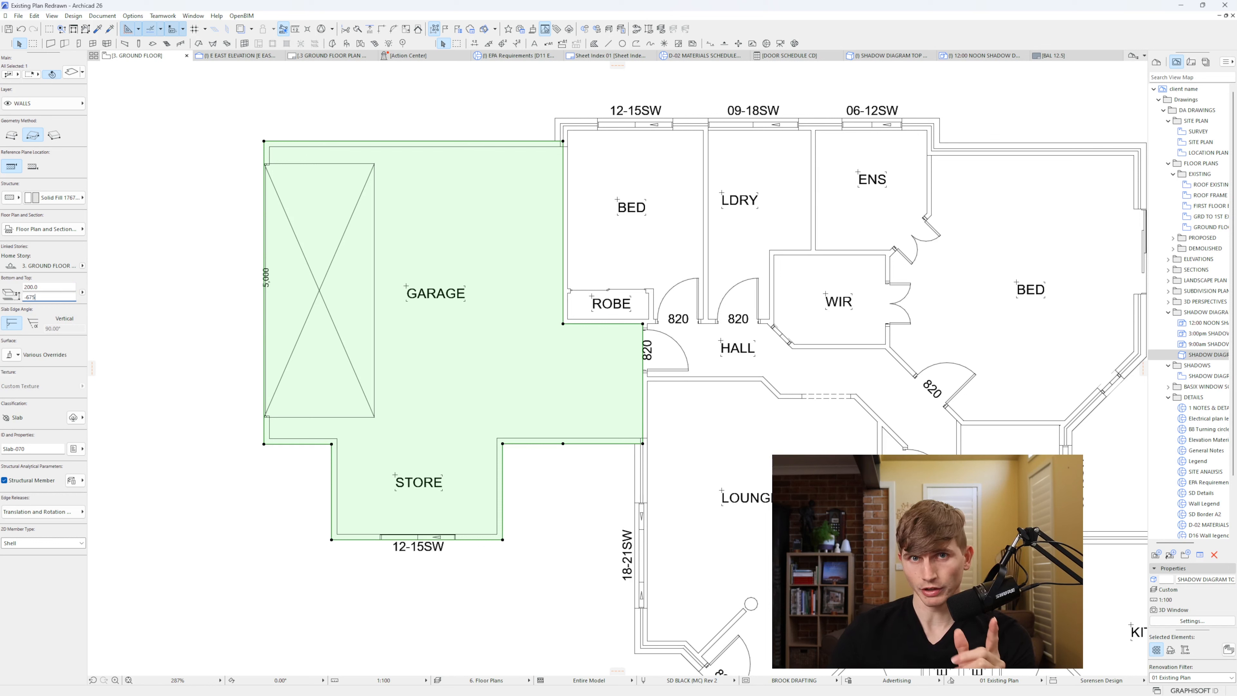
click(285, 542)
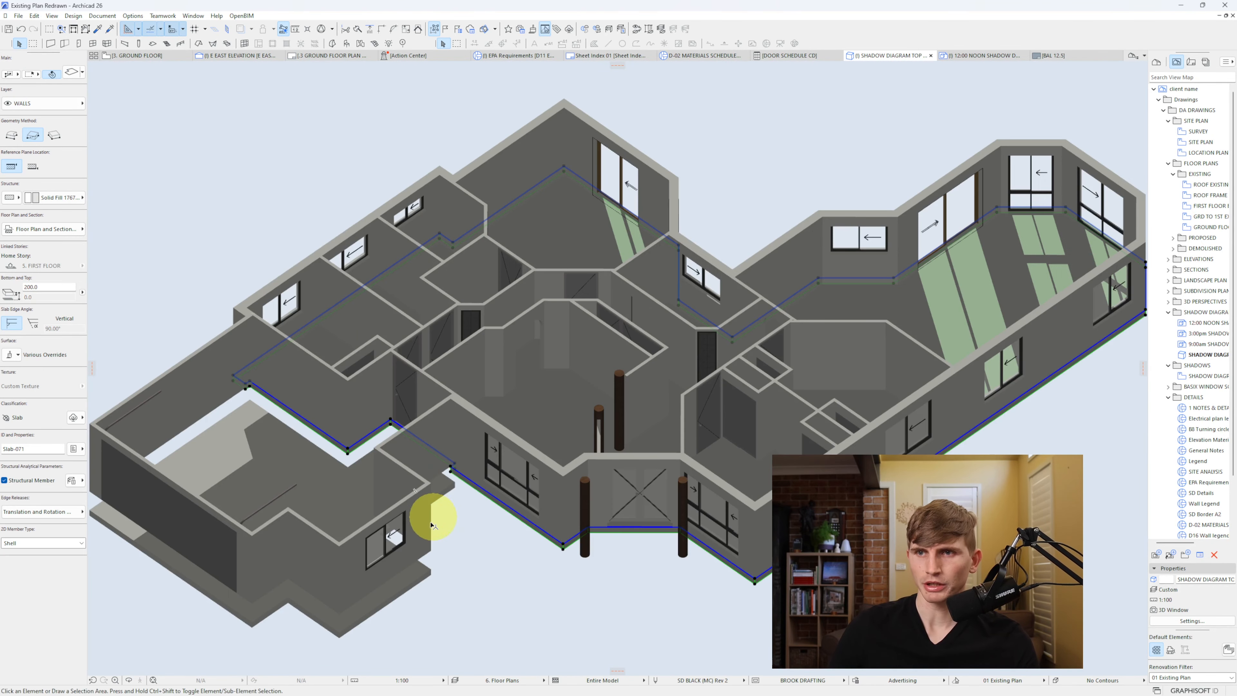
click(435, 521)
shift+middle_drag(435, 520, 442, 476)
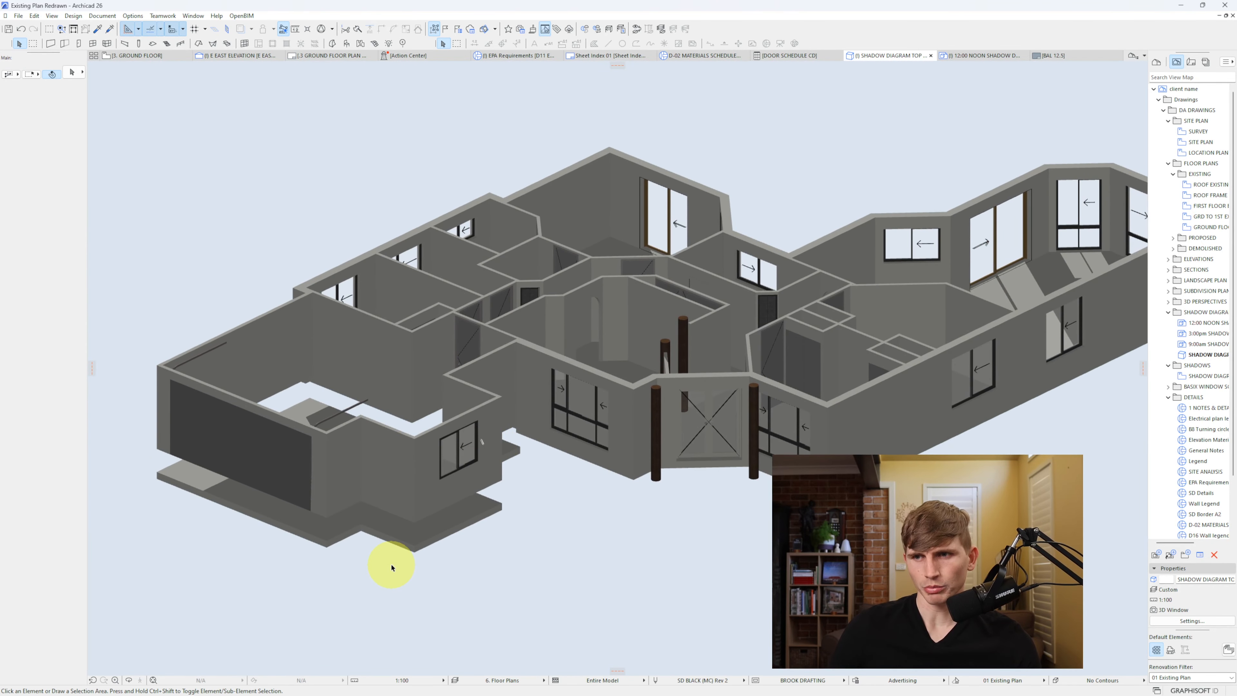
- Select only the garage and store walls on the floor plan and set their bottom offset to -675 mm
key(F2)
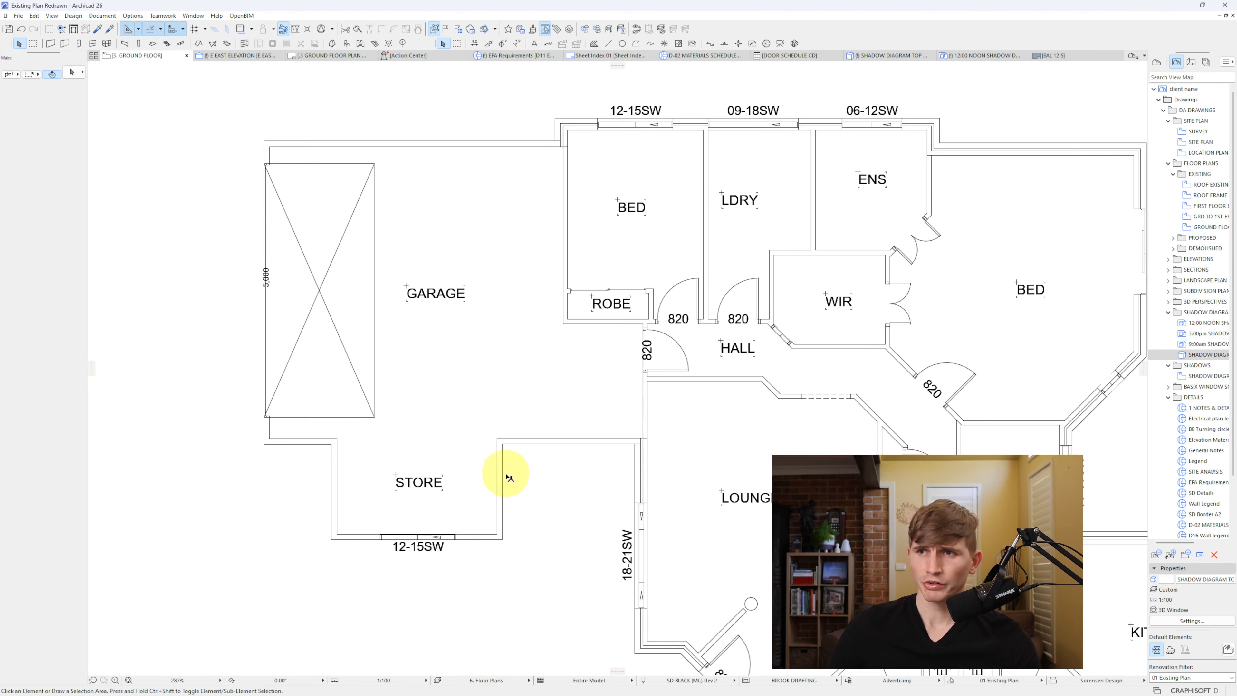
click(237, 118)
click(541, 527)
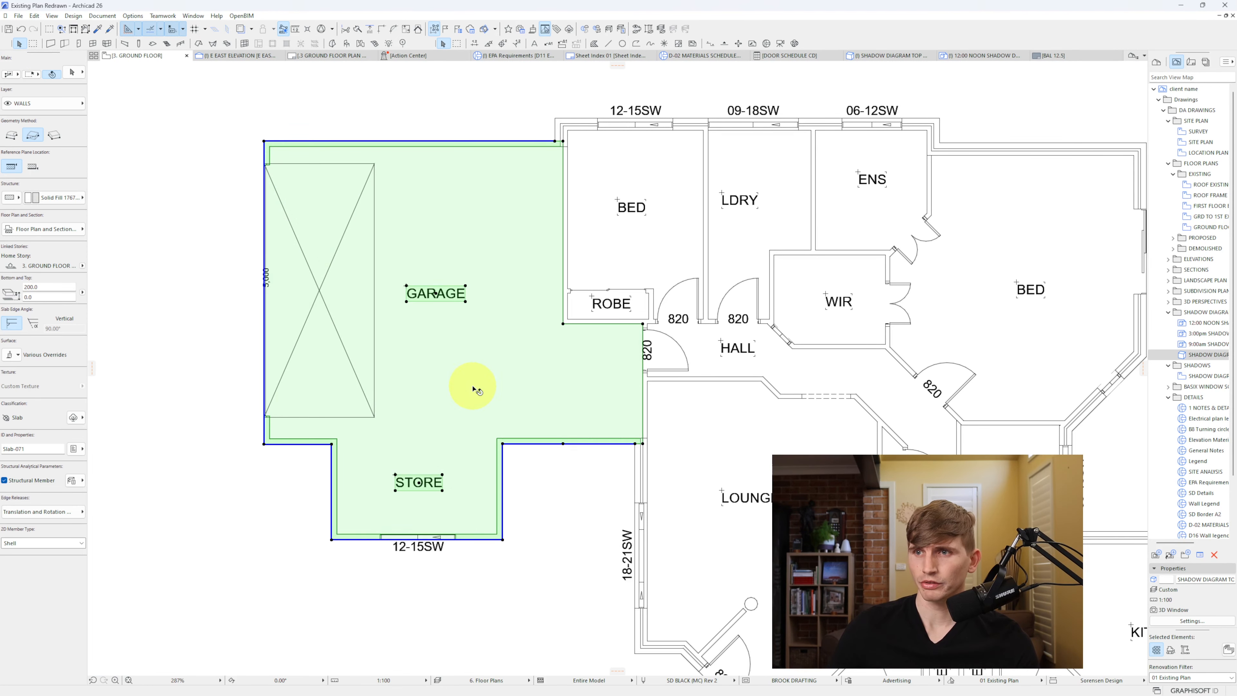
shift+click(443, 474)
shift+click(441, 477)
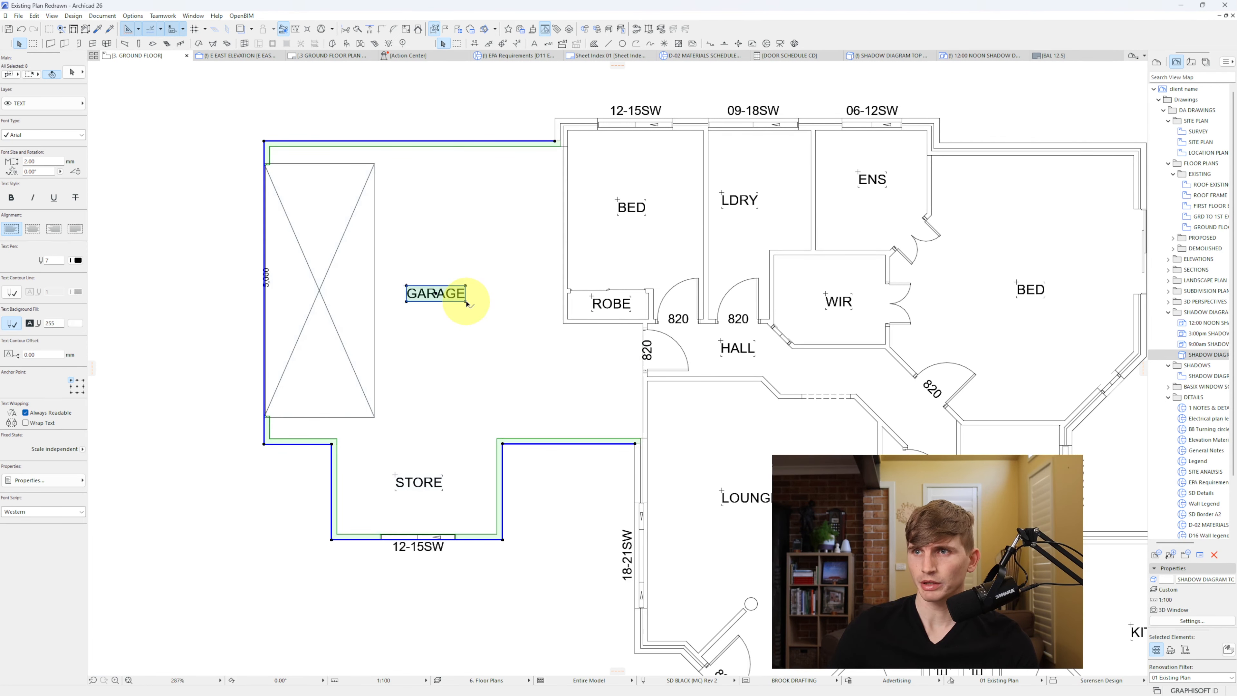
shift+click(412, 299)
click(28, 297)
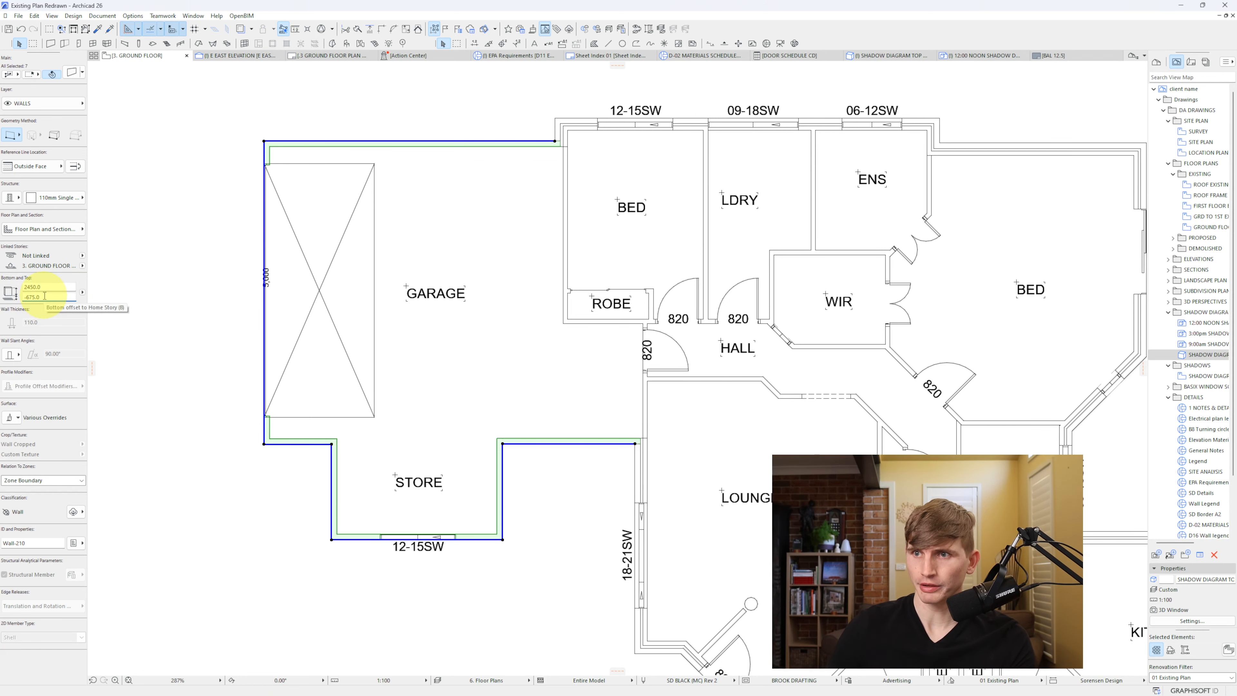
click(545, 504)
key(F3)
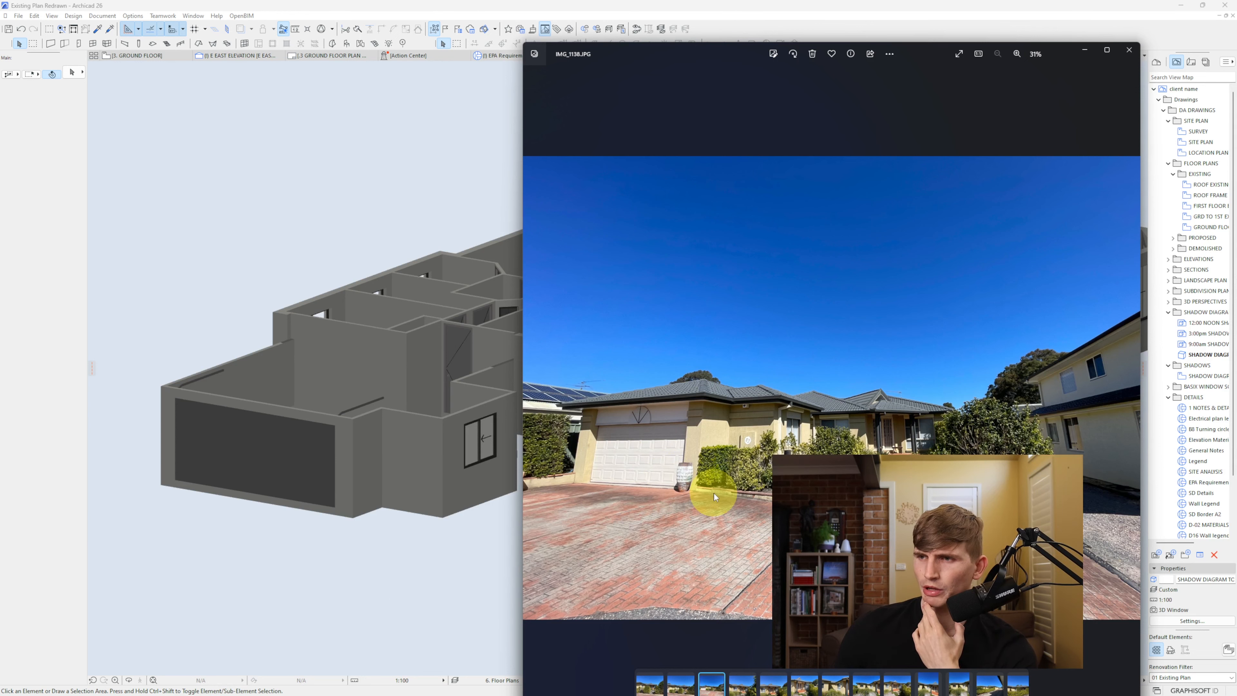
- Check the front entry in the site photos and stretch the main house slab down to the garage base, making it 875 mm thick
scroll(702, 491, up, 3)
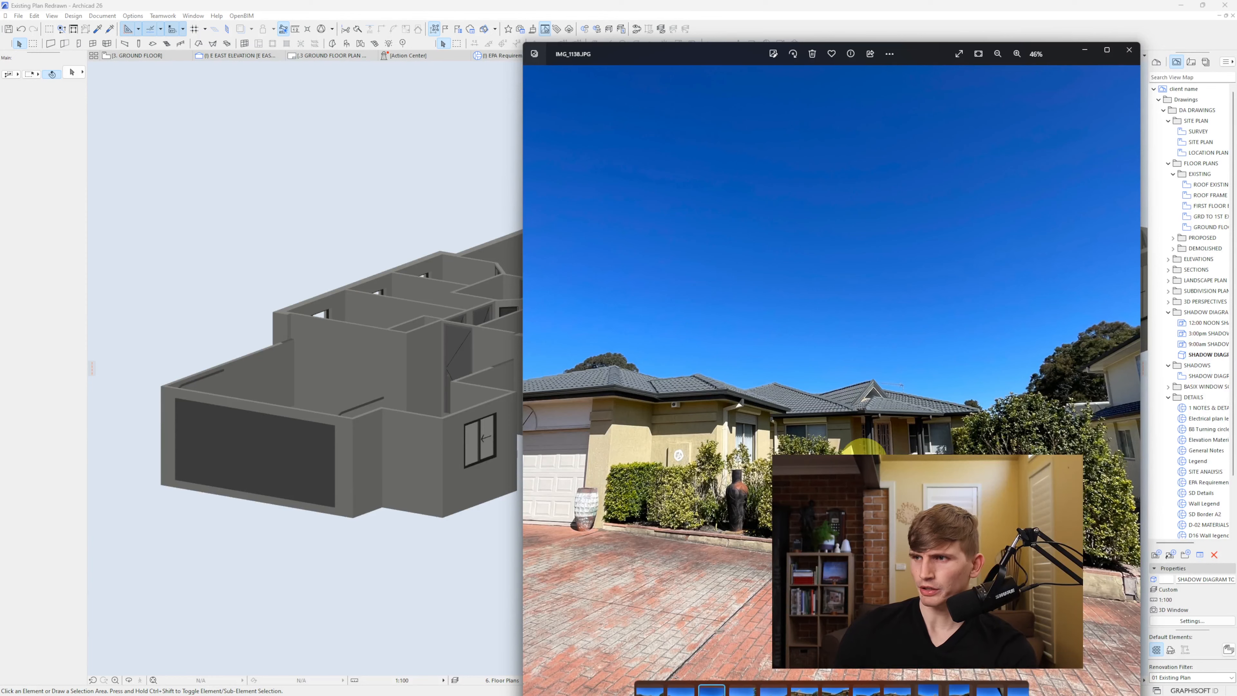
key(Right)
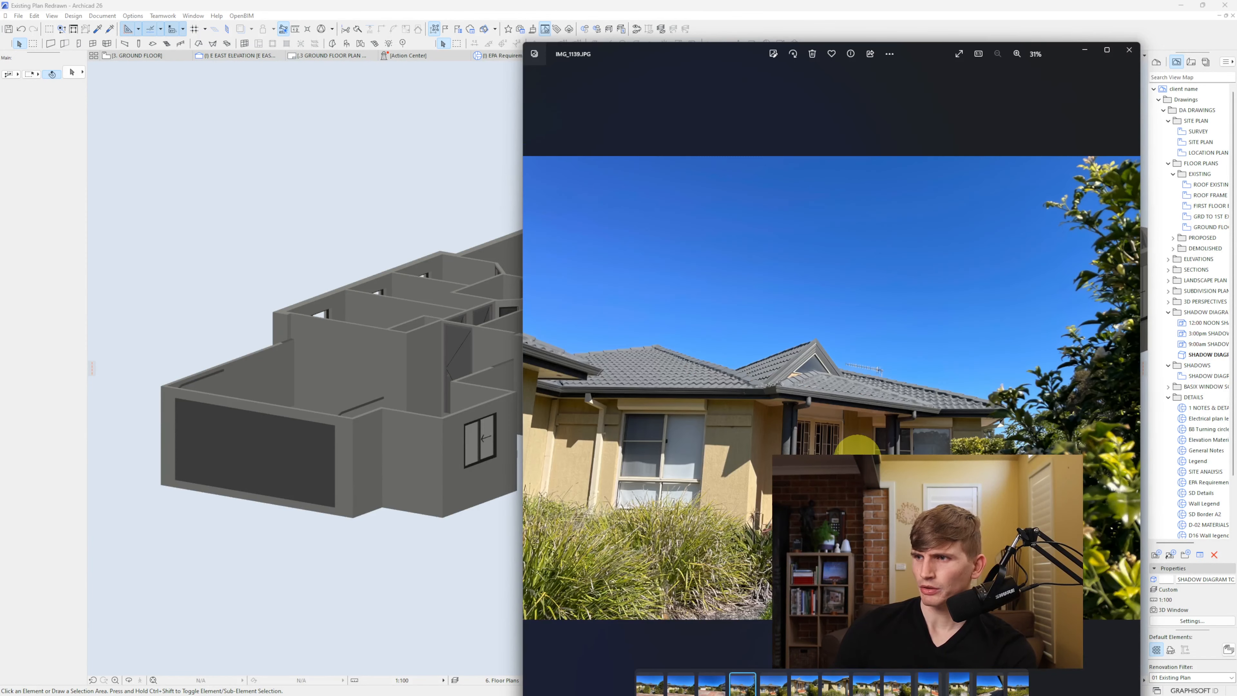
scroll(768, 557, up, 4)
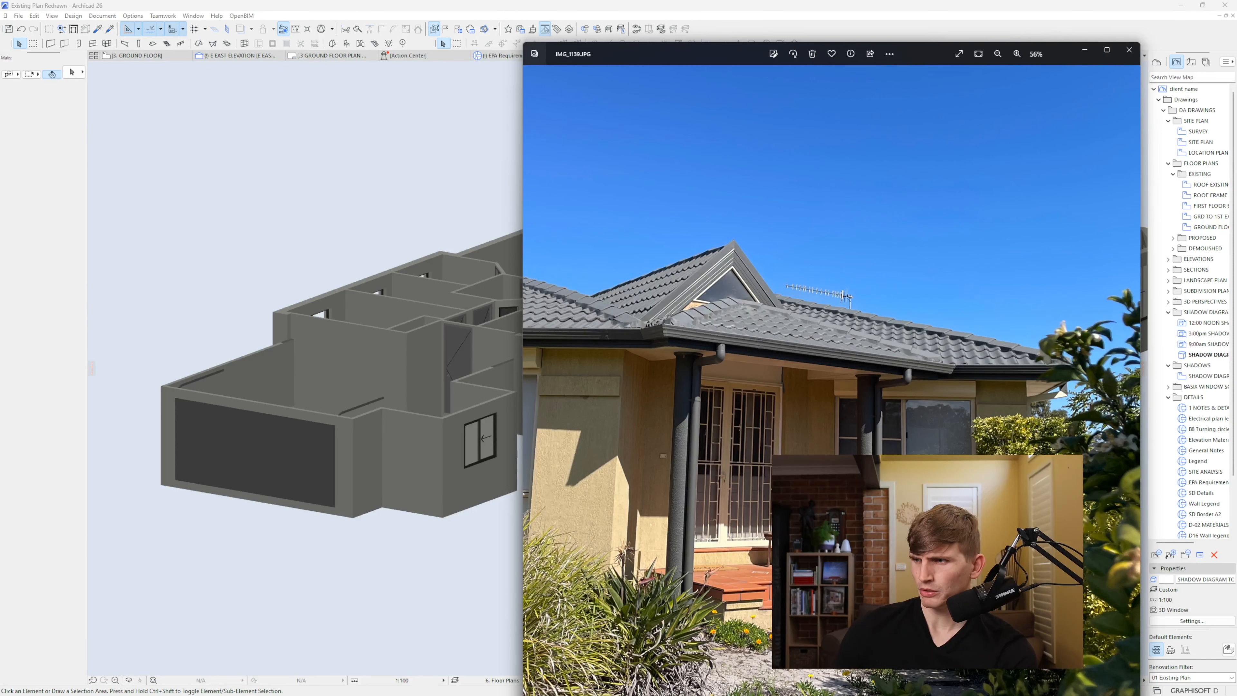
click(446, 530)
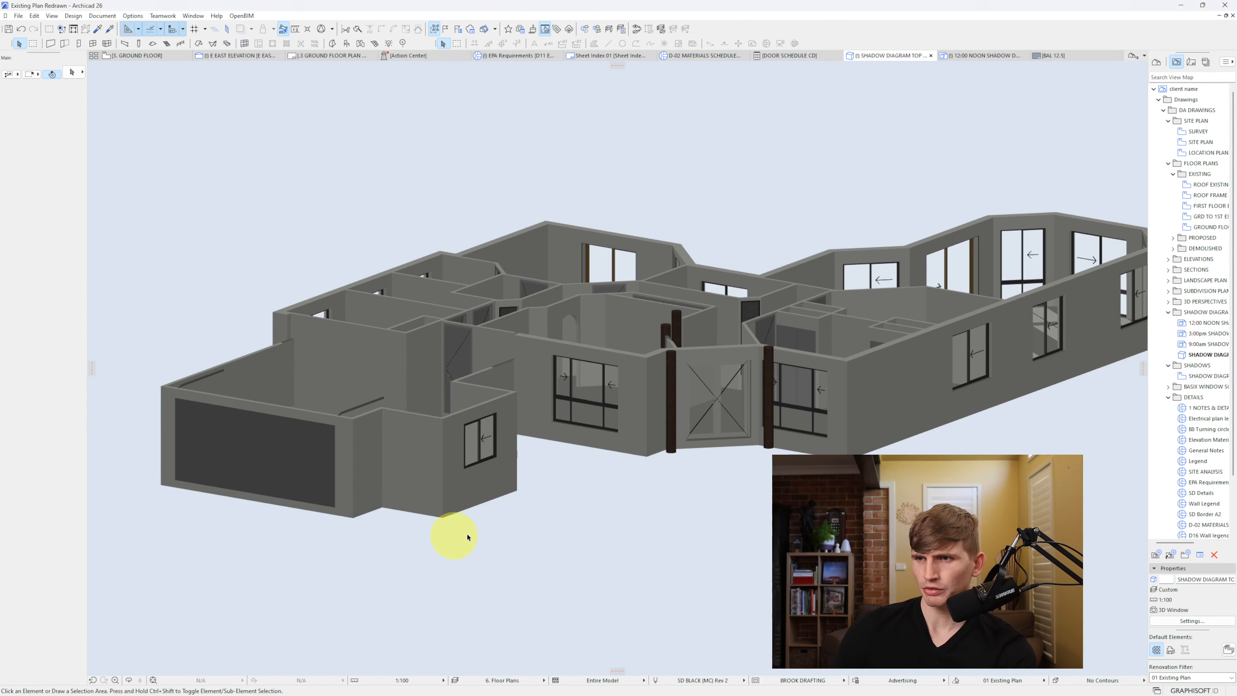
click(609, 446)
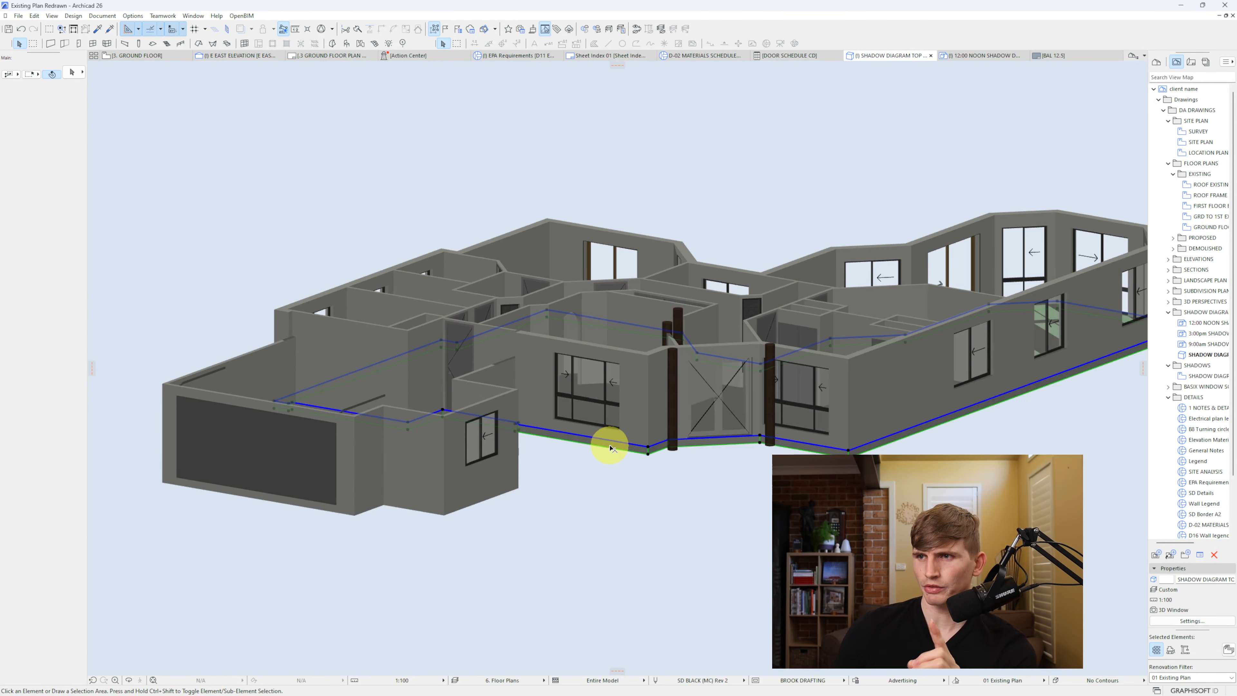
click(648, 447)
click(760, 398)
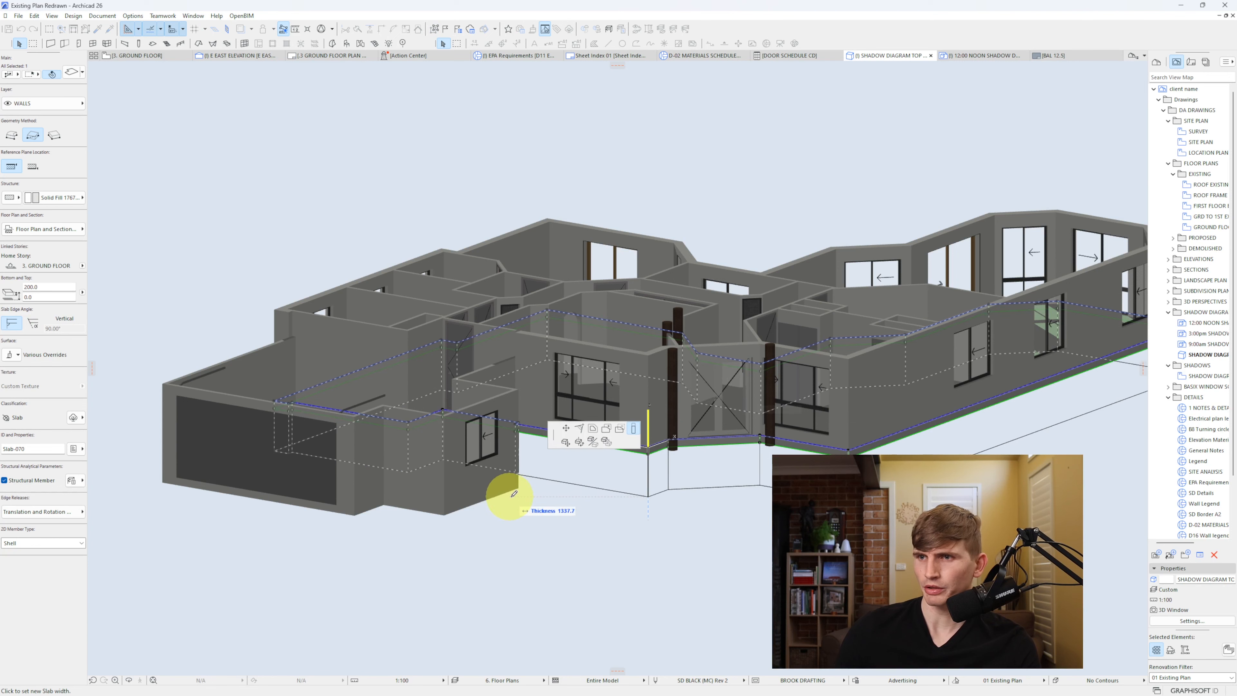
click(520, 484)
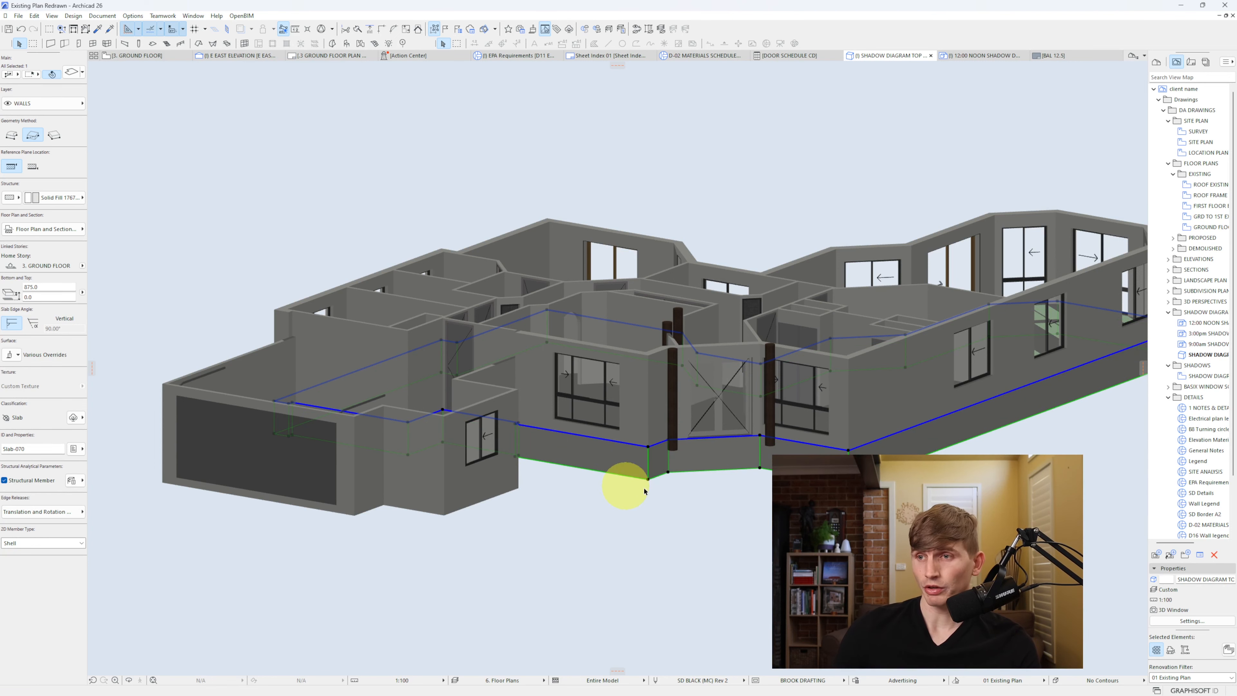
click(668, 505)
shift+middle_drag(590, 498, 522, 449)
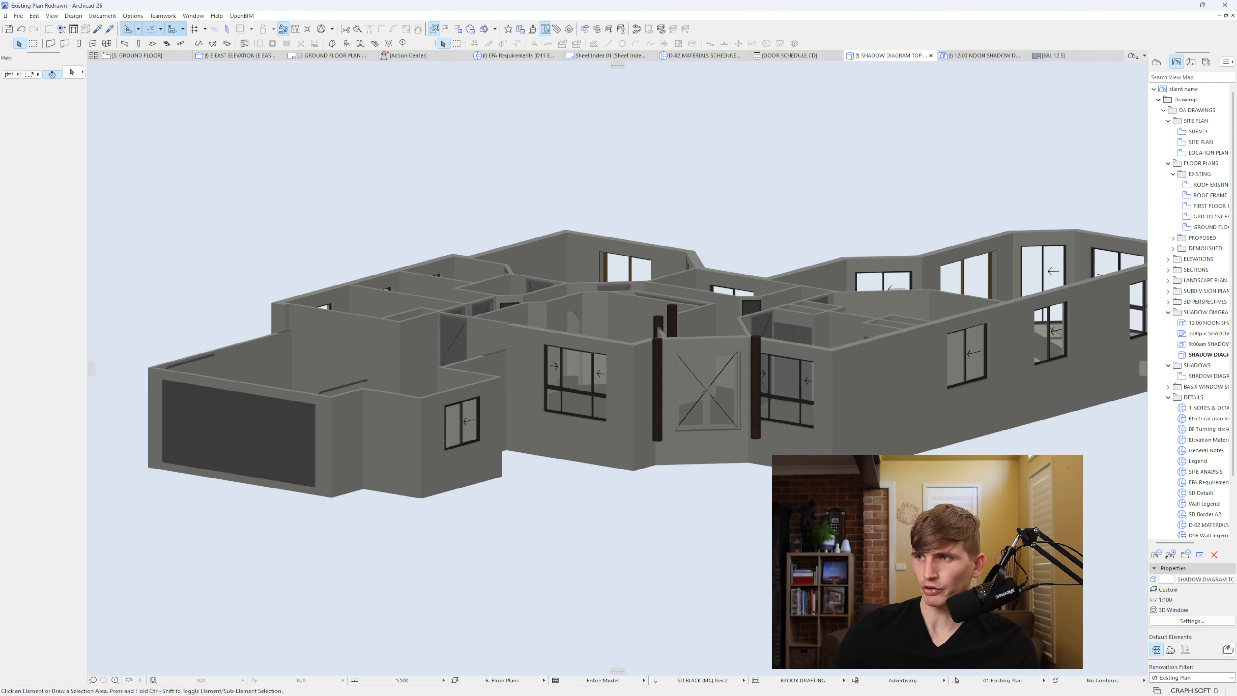
middle_drag(767, 464, 745, 472)
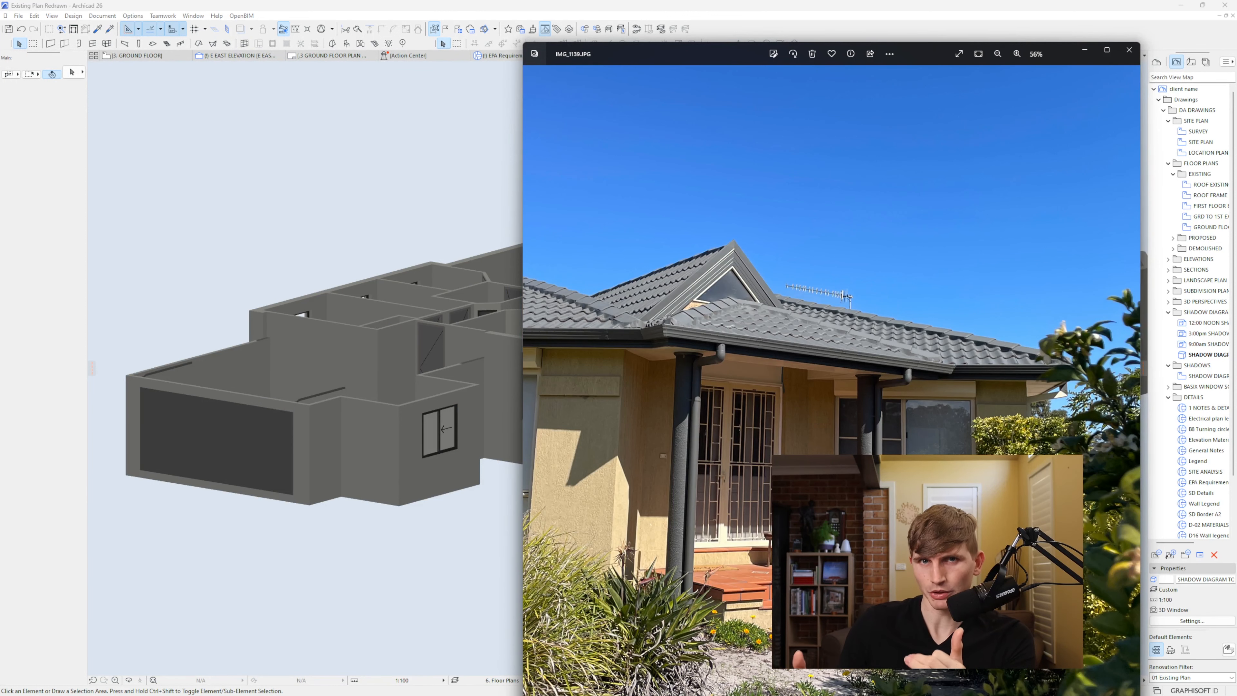
- Select only the garage and store walls on the floor plan, without the room labels, and set their height to 3040 mm
scroll(856, 569, down, 2)
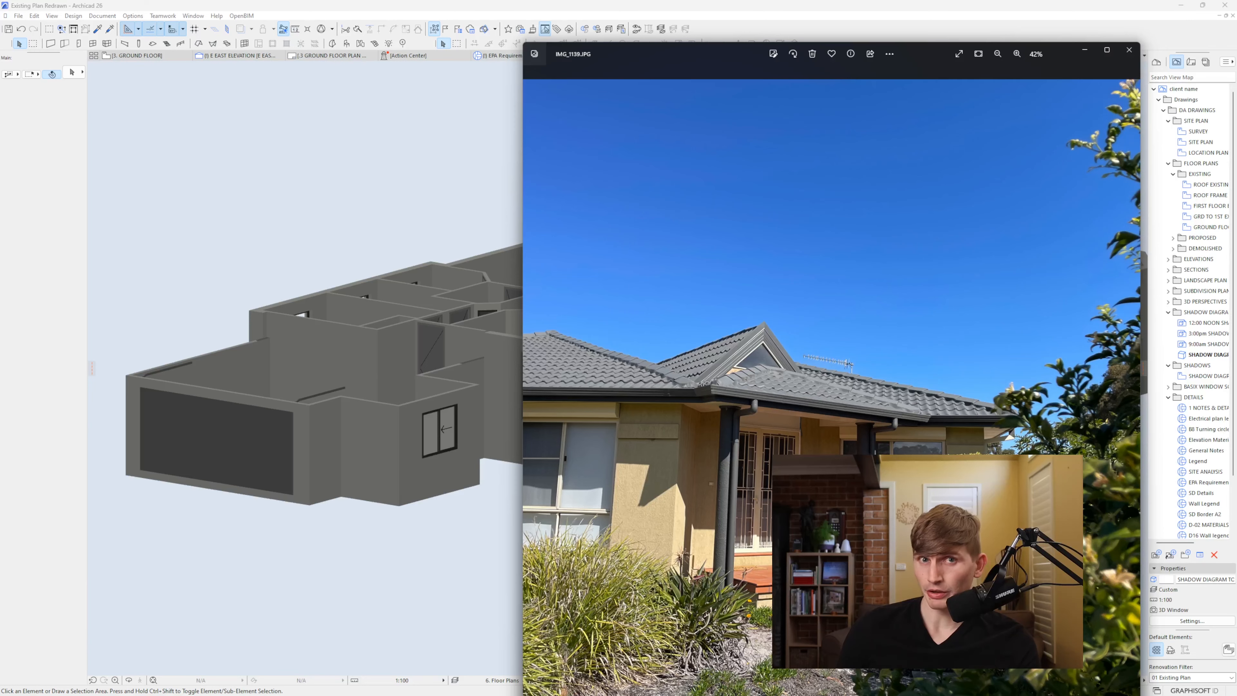
click(423, 576)
shift+middle_drag(427, 423, 379, 489)
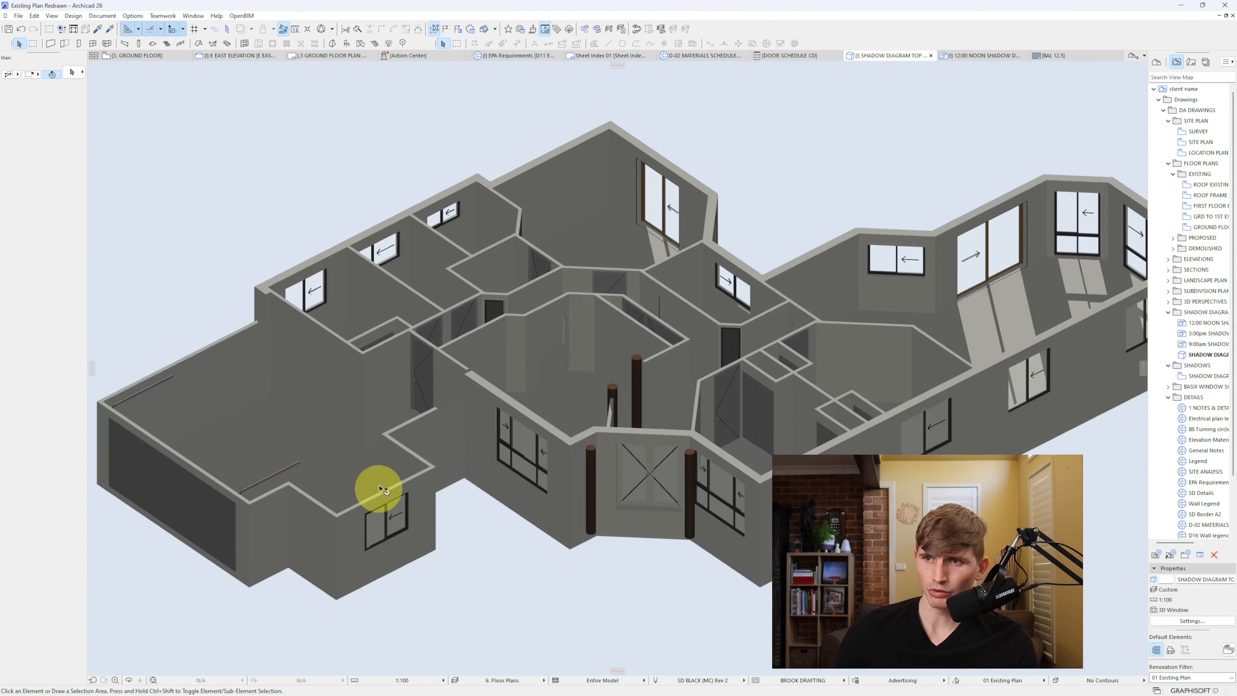
key(F2)
middle_drag(359, 443, 387, 479)
drag(249, 137, 558, 607)
shift+click(458, 384)
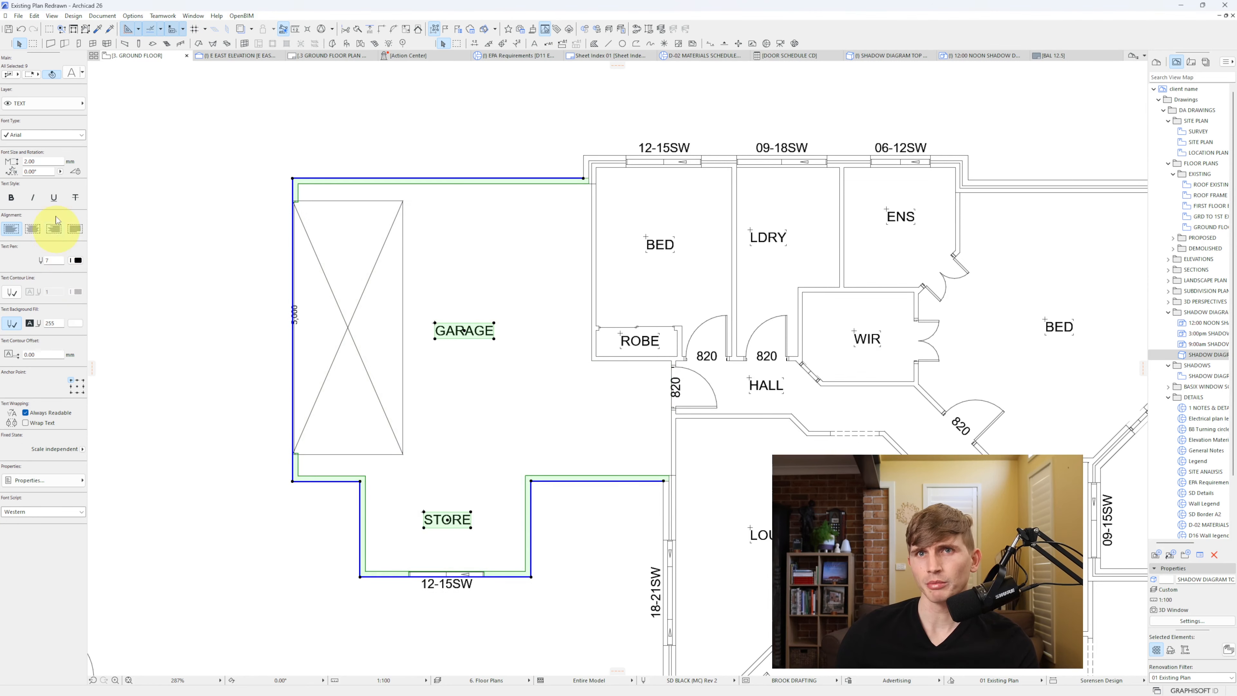
shift+click(464, 330)
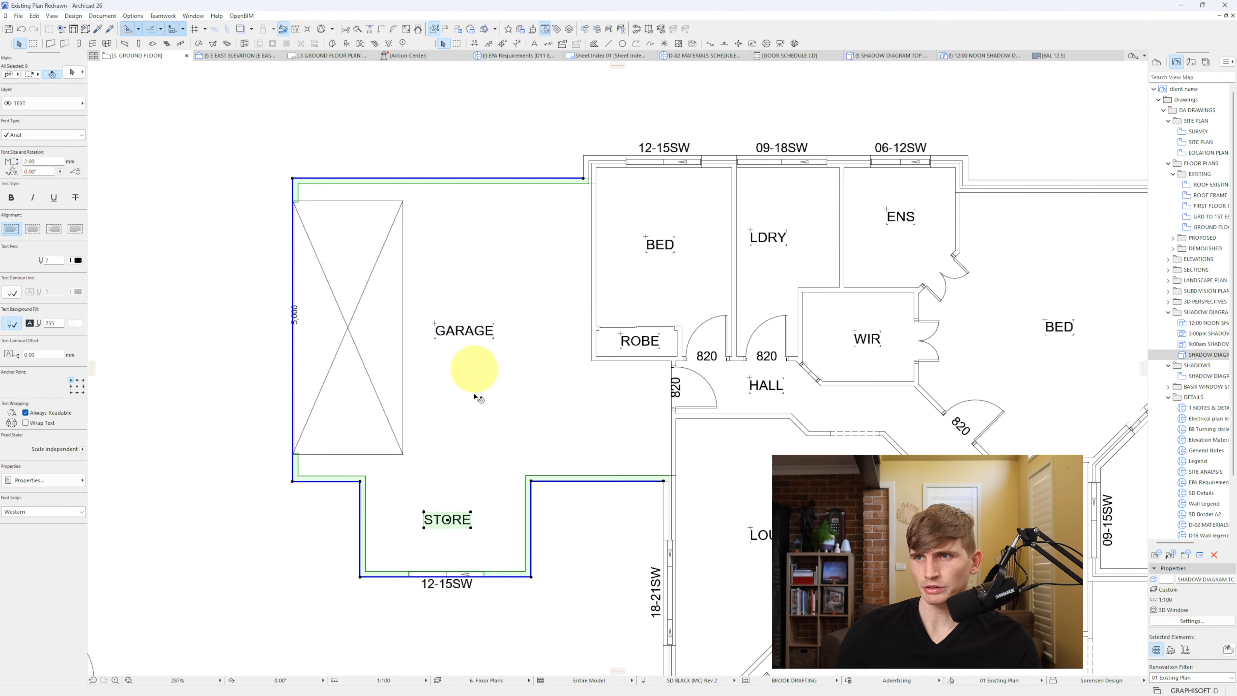
shift+click(467, 520)
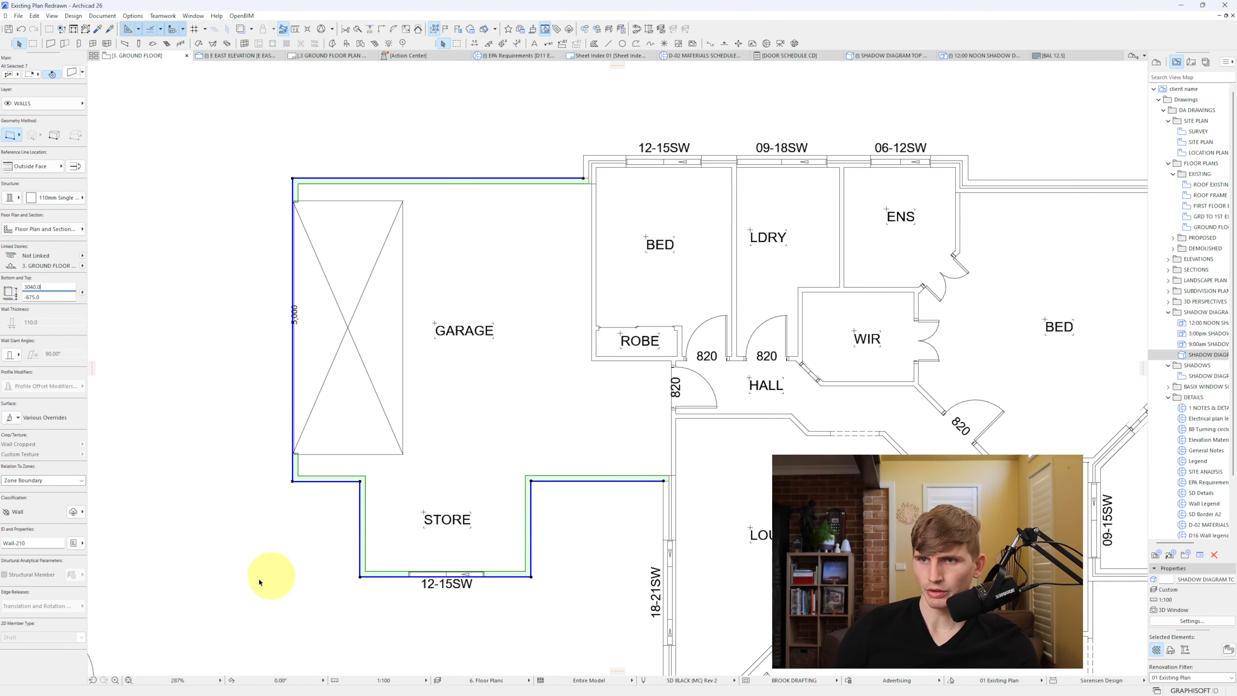
click(208, 584)
key(F3)
shift+middle_drag(470, 456, 333, 417)
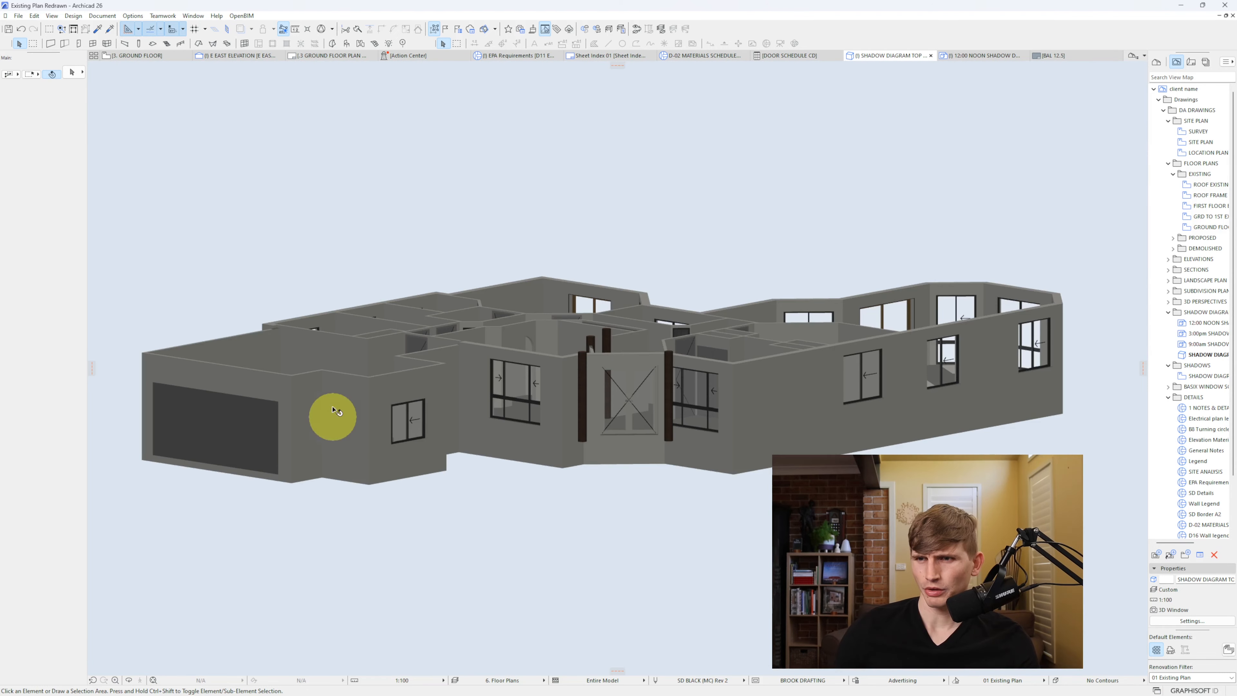
click(382, 458)
click(391, 385)
key(Escape)
- Select the four round columns at the front entry and lounge and set their surface to Render (A)
shift+middle_drag(393, 385, 446, 389)
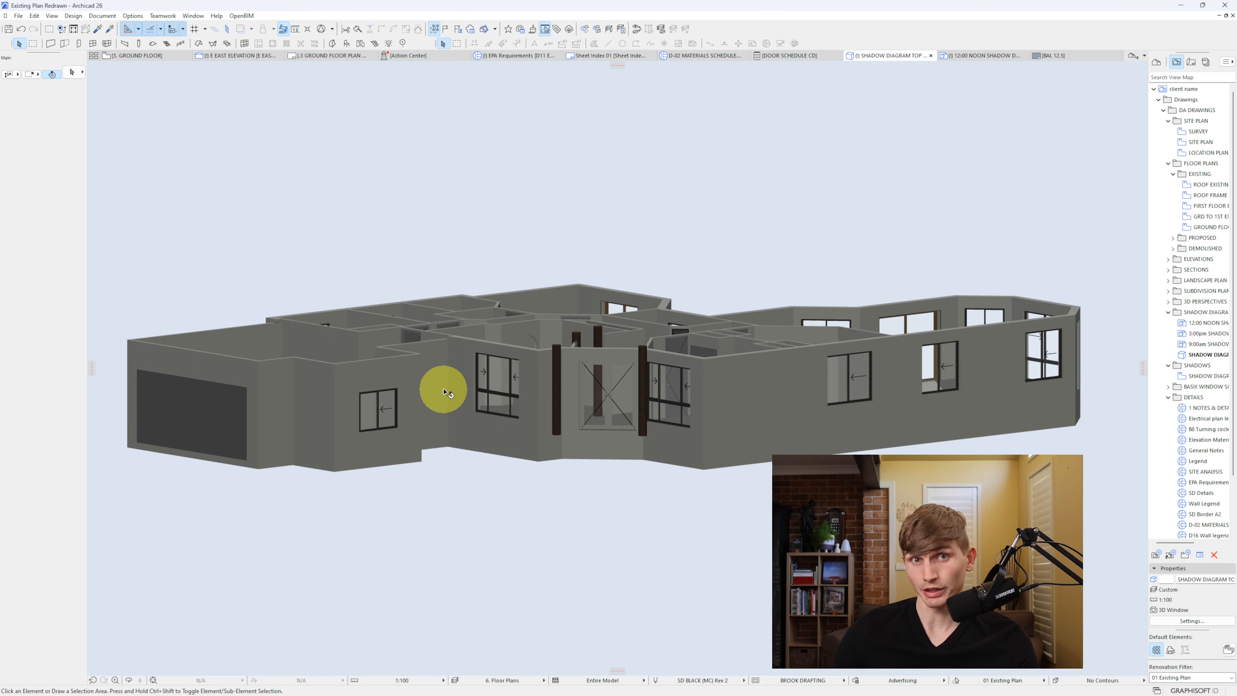
shift+middle_drag(443, 388, 565, 390)
click(562, 391)
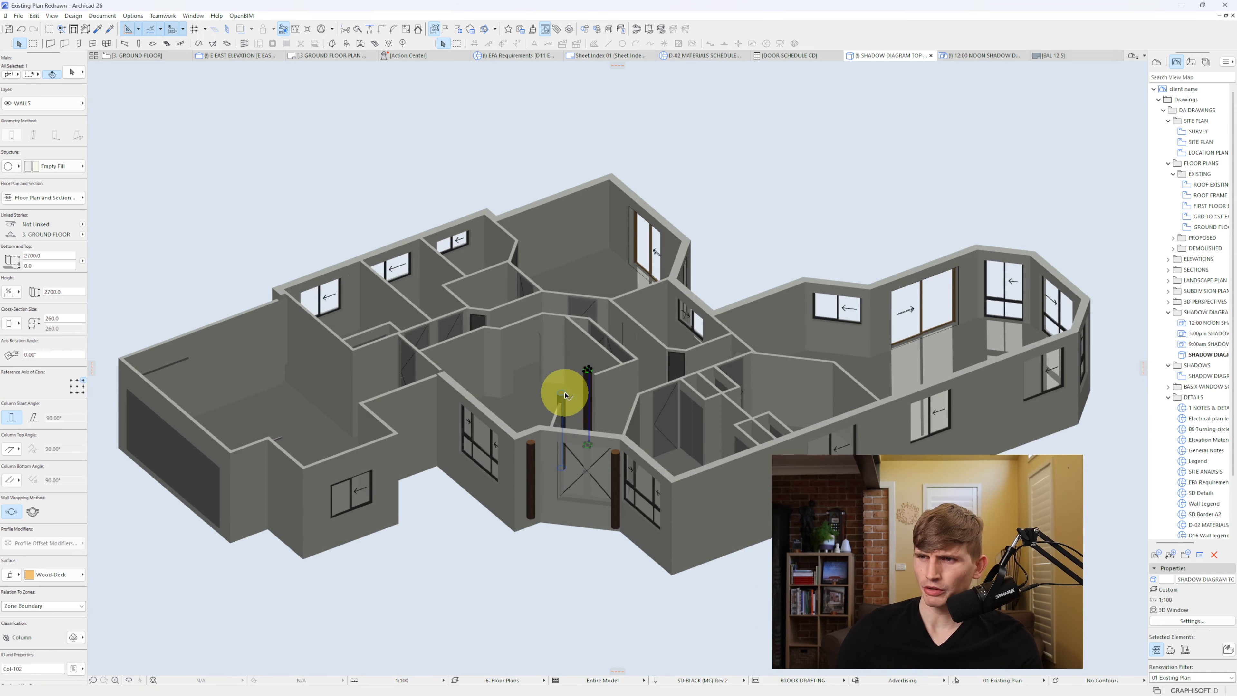
shift+click(615, 459)
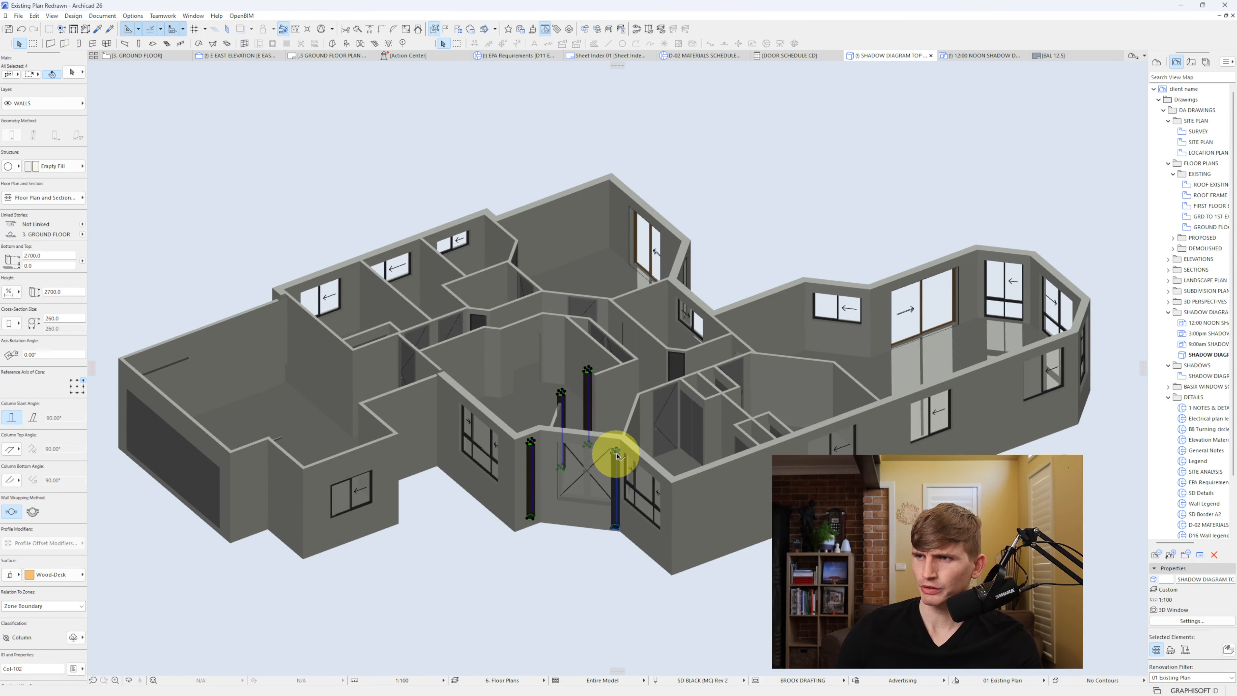
click(54, 574)
text(REN)
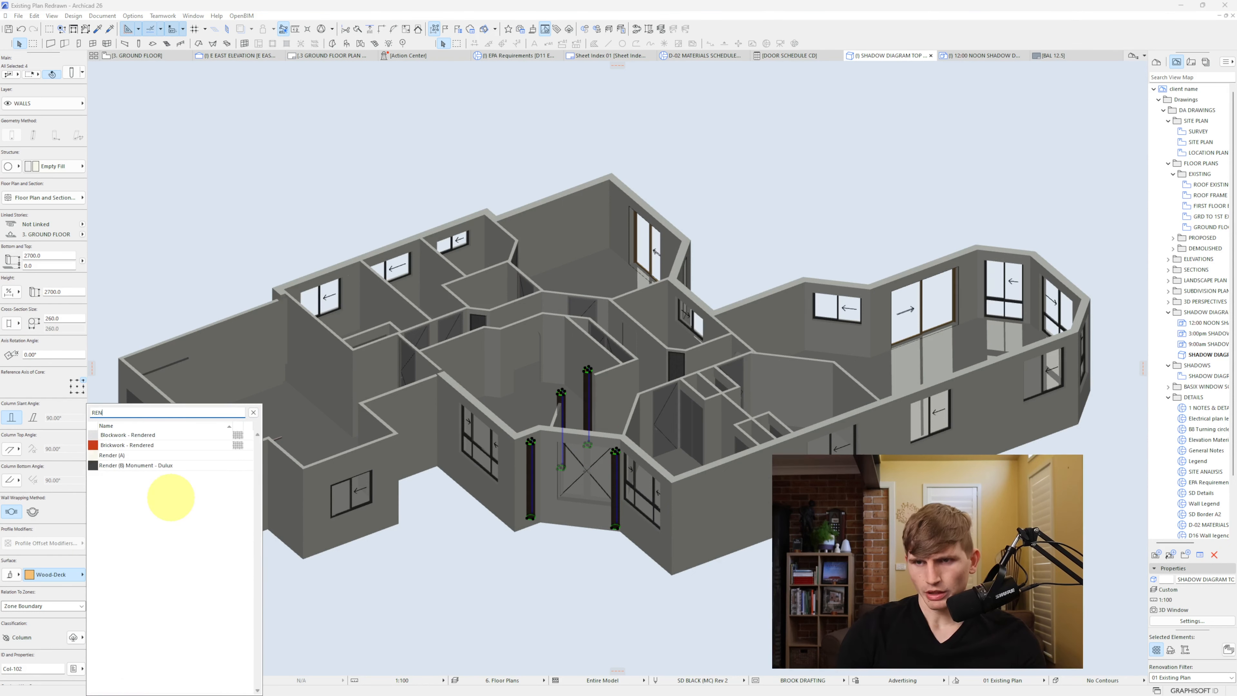
click(124, 456)
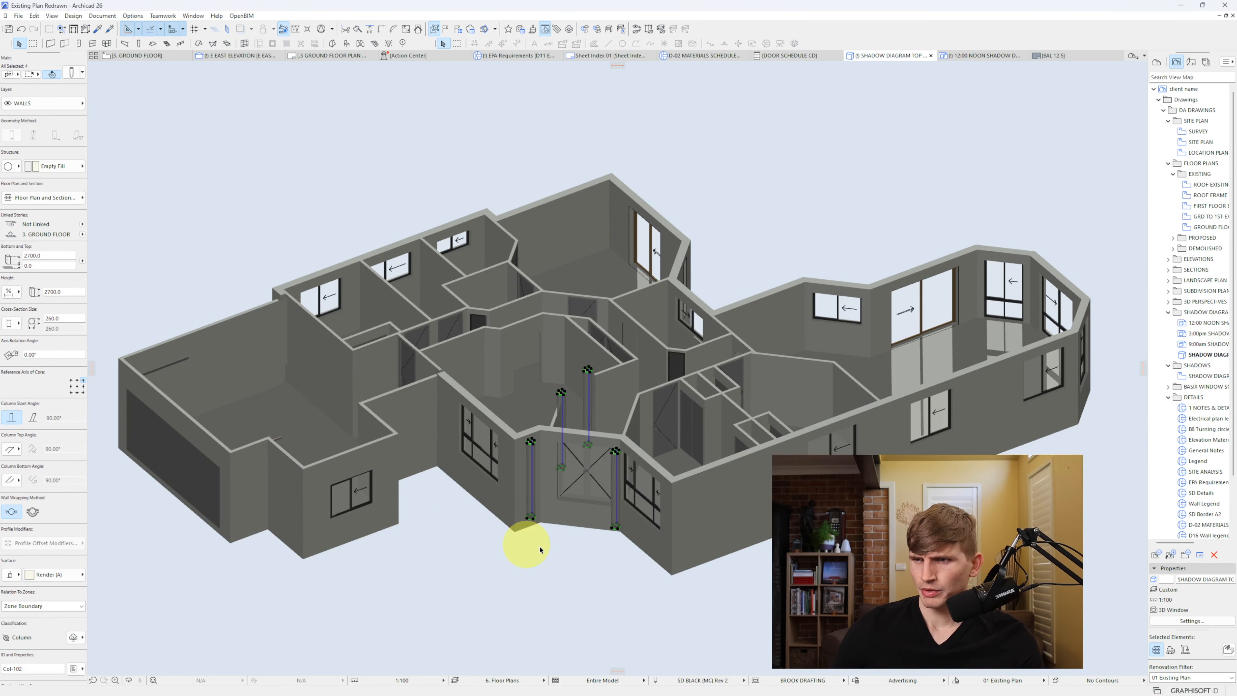
click(540, 550)
shift+middle_drag(513, 544, 539, 527)
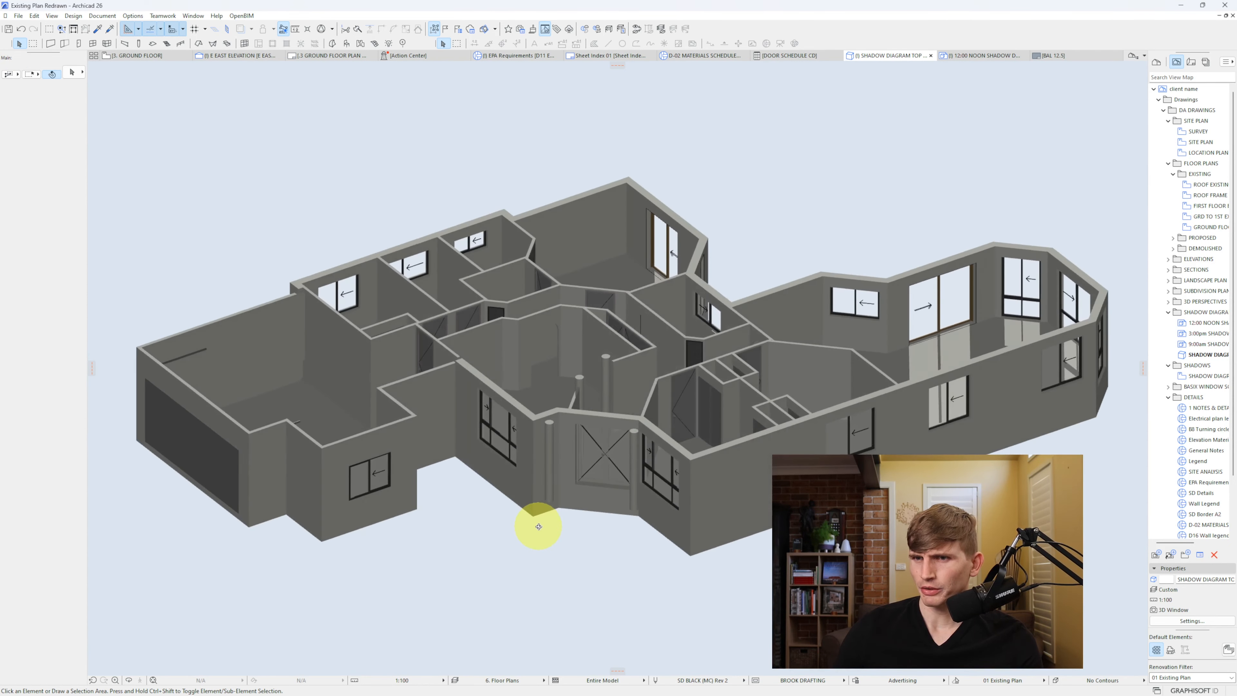
- Check the front patio on the hand-drawn survey and model it as an 875 mm thick slab with a separate step slab at its front edge
key(F2)
middle_drag(710, 615, 530, 420)
middle_drag(547, 520, 464, 403)
key(ctrl+Down)
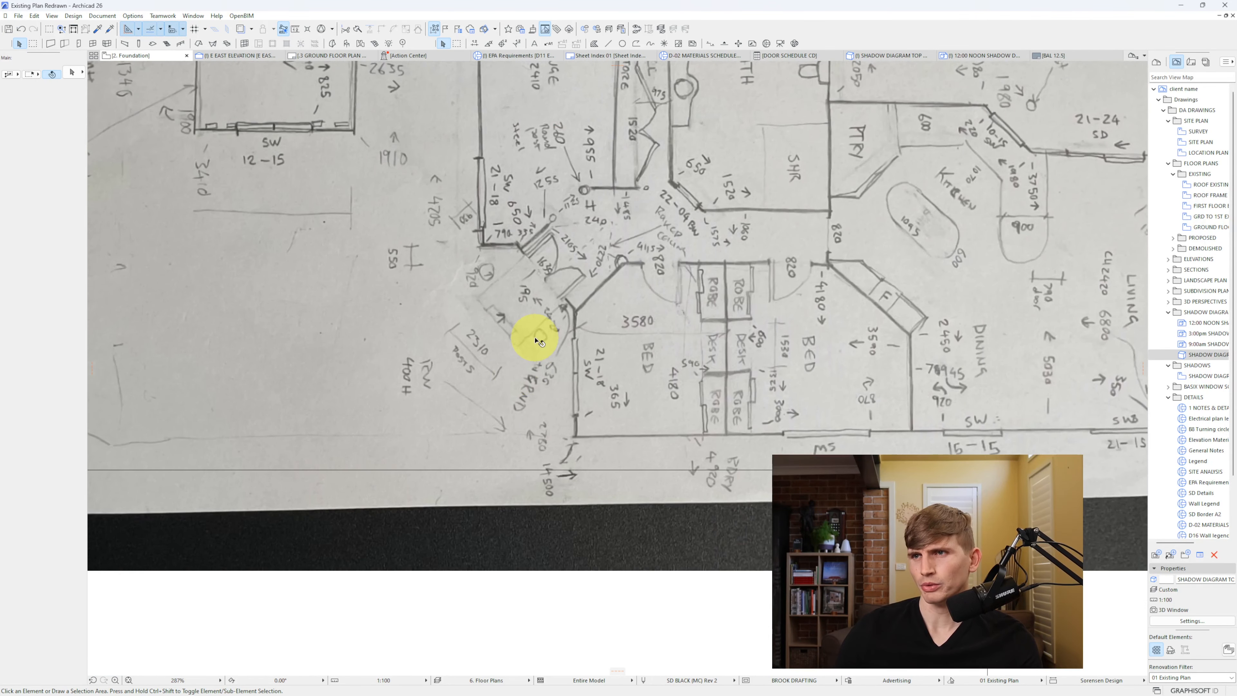
key(ctrl+Up)
click(406, 542)
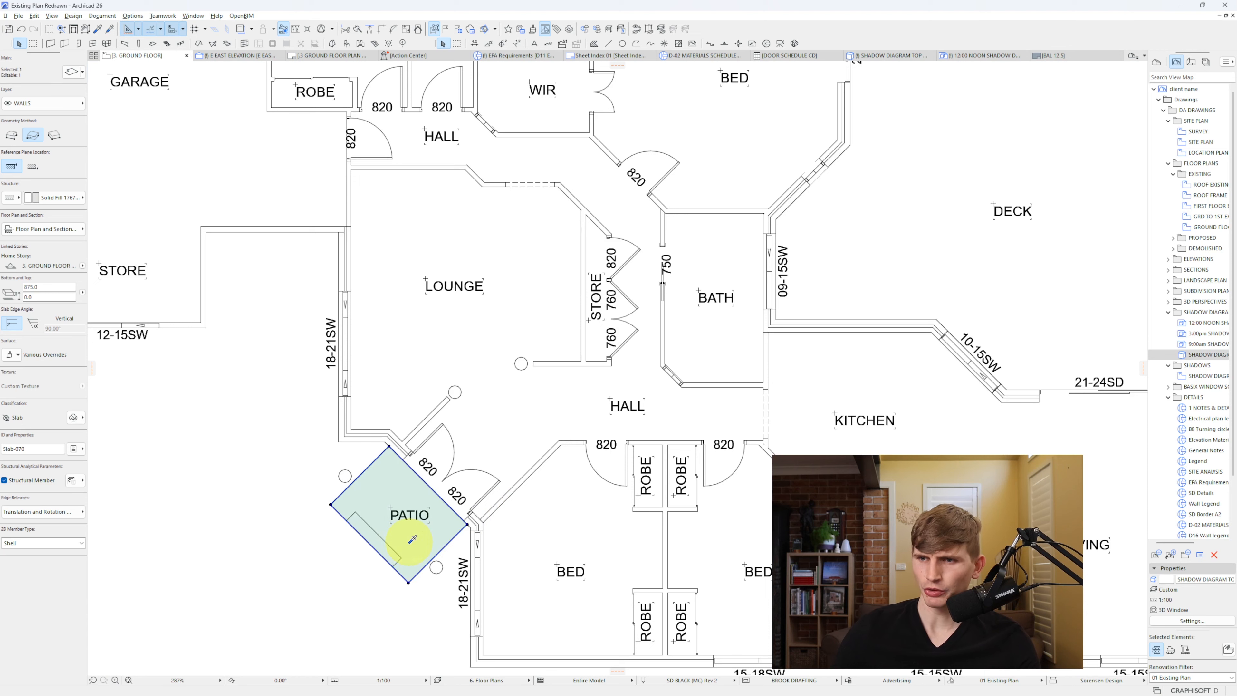
alt+click(413, 539)
key(Escape)
key(Escape)
click(387, 553)
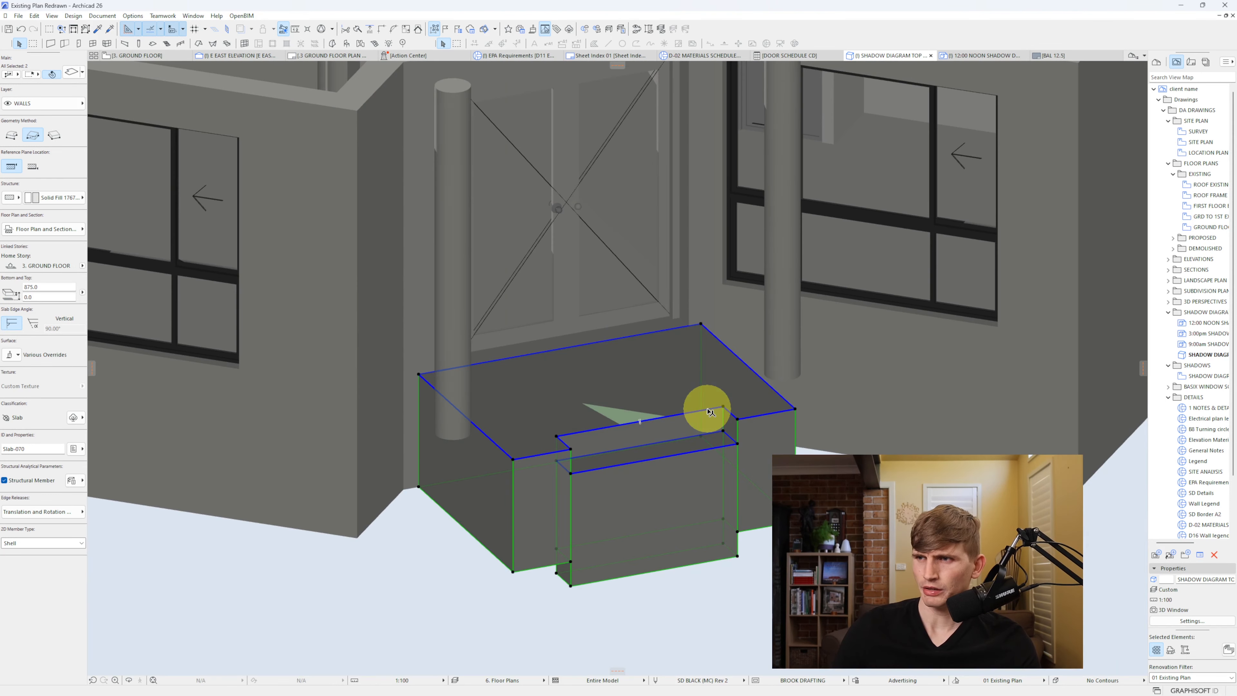
key(ctrl+d)
click(714, 357)
key(Escape)
key(Escape)
- Lower the patio and step slabs together, bringing the patio's story offset to -195 mm and the step's to -385 mm
click(721, 378)
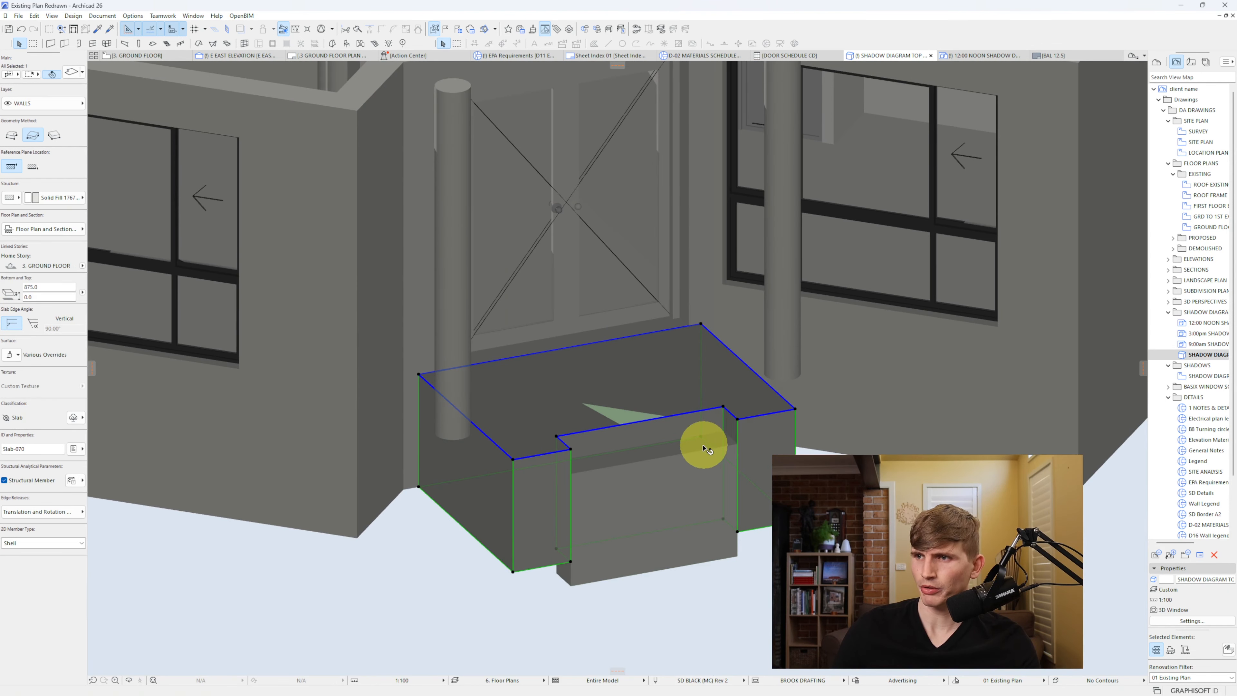
shift+click(702, 449)
key(ctrl+d)
click(737, 419)
click(737, 443)
key(ctrl+d)
click(693, 379)
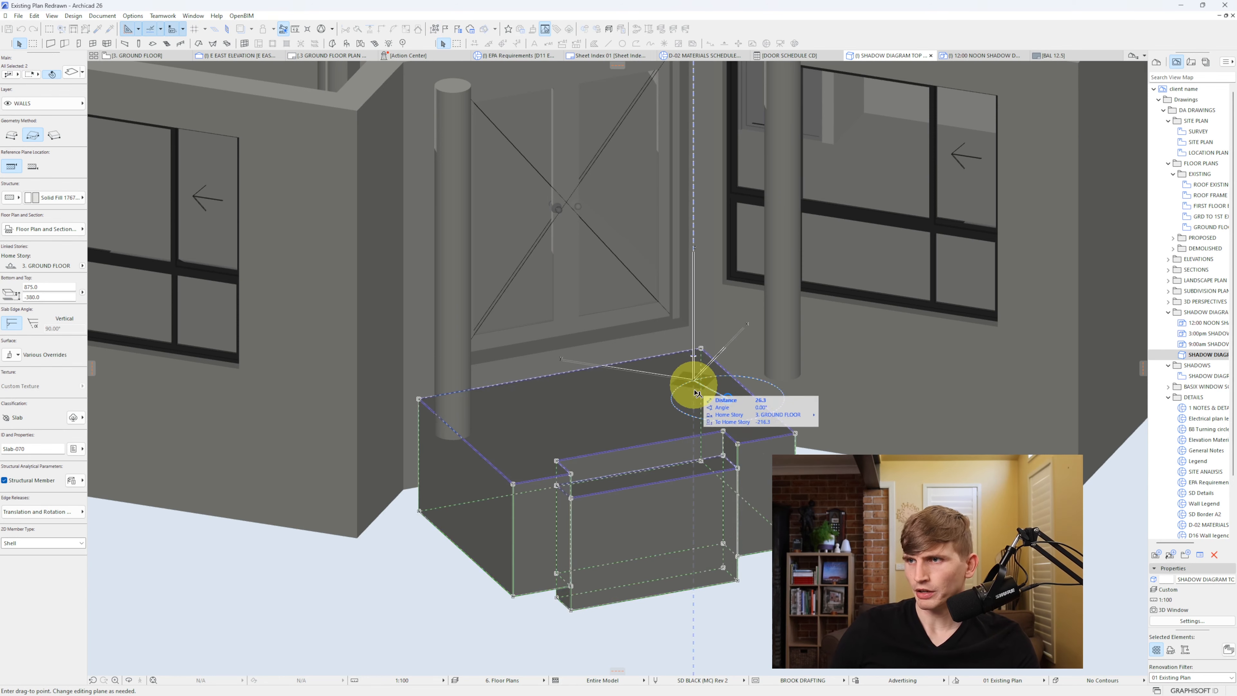
key(n)
key(Escape)
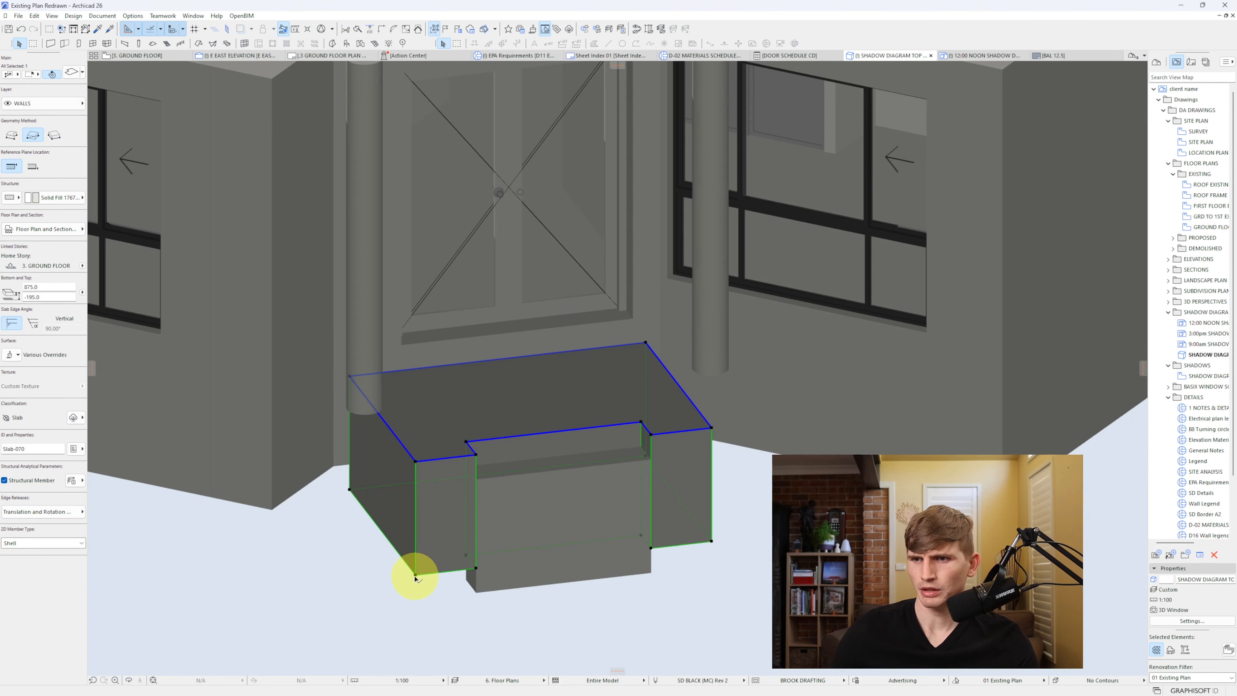
- Adjust the thickness of the patio and step slabs so their undersides align with the house base, making the patio 680 mm thick
click(416, 575)
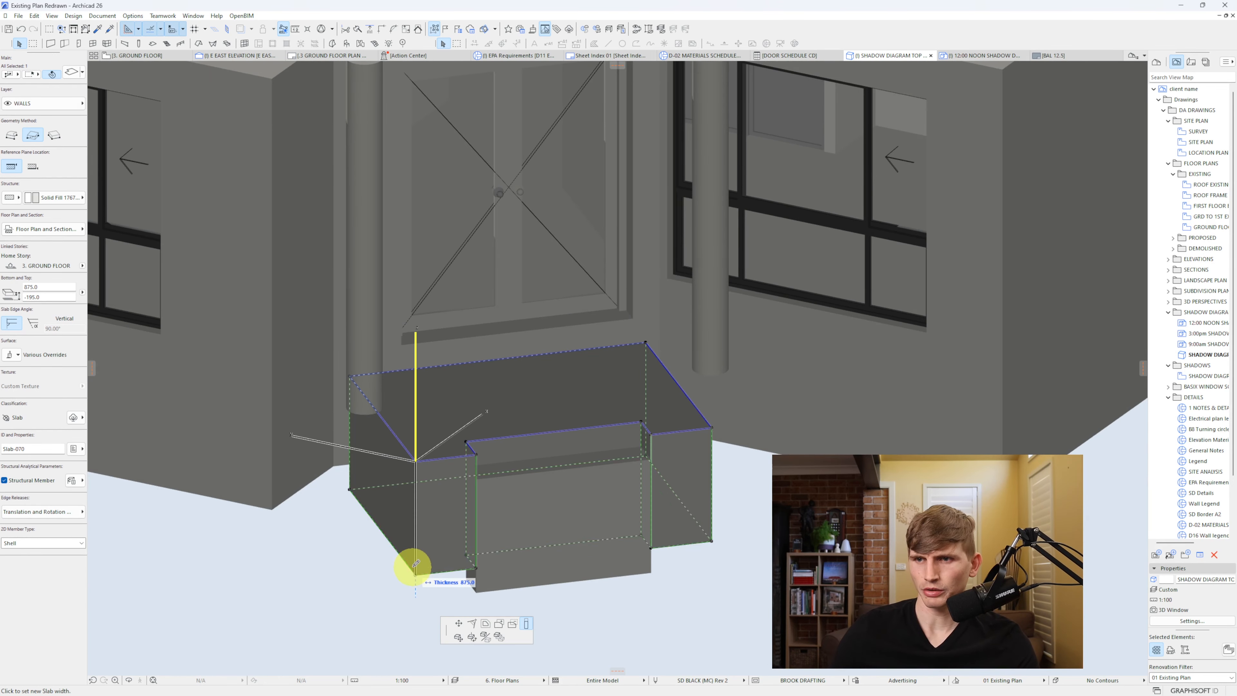
click(267, 503)
click(478, 592)
click(478, 593)
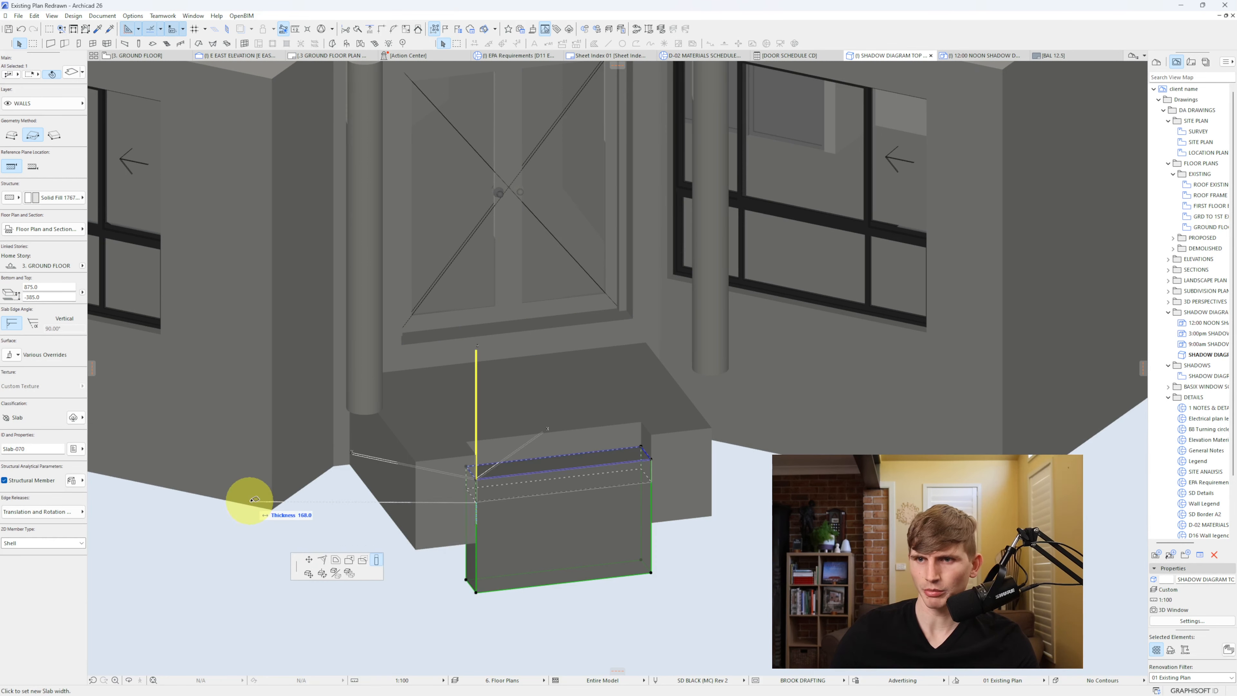
click(272, 512)
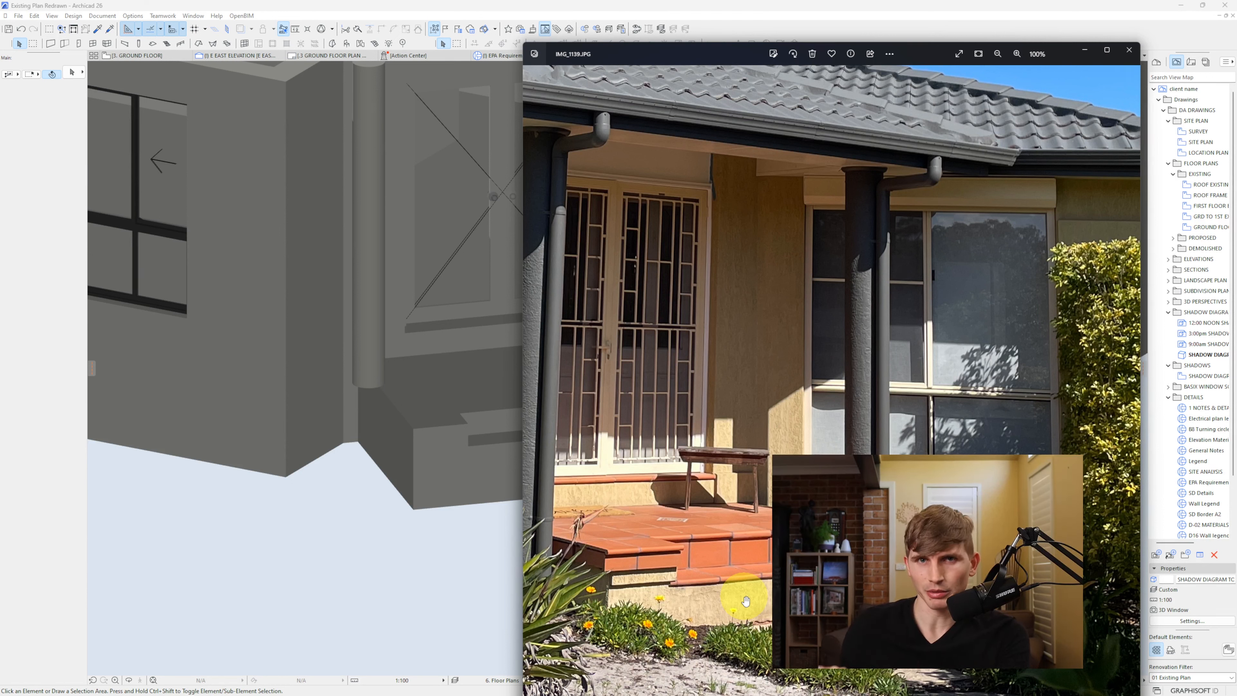
- Stretch the two front patio columns down to the house base at -875 mm, making them 3575 mm high
click(401, 413)
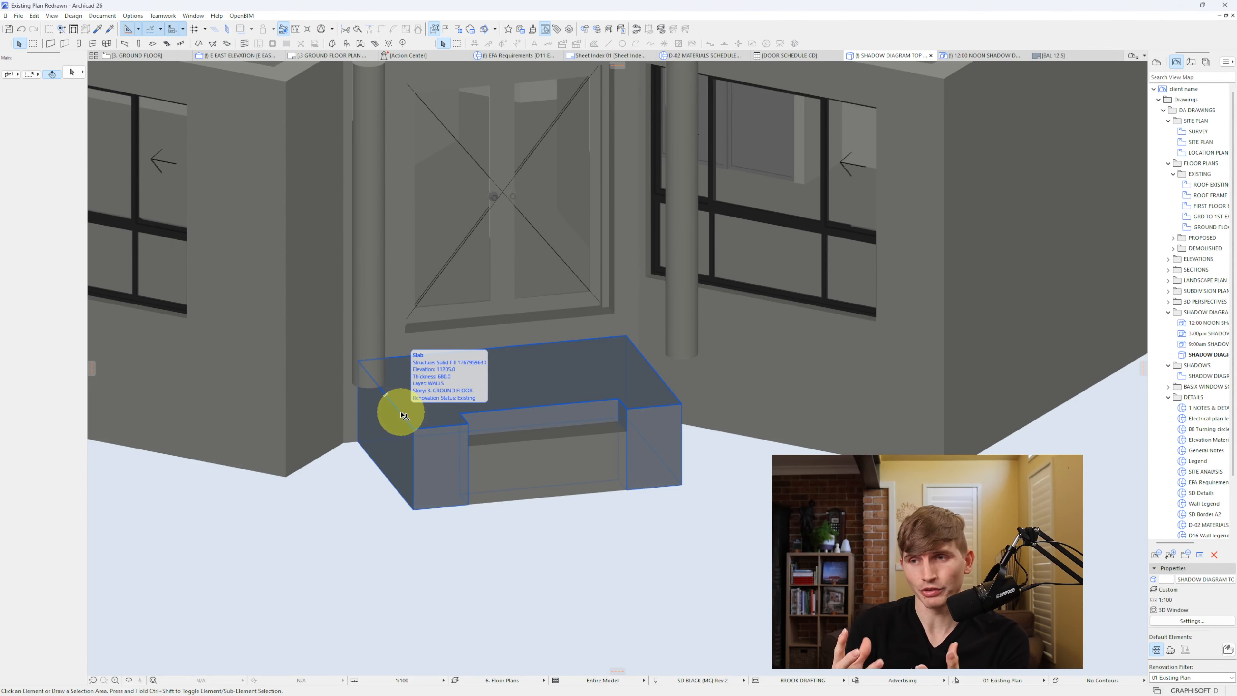
click(676, 348)
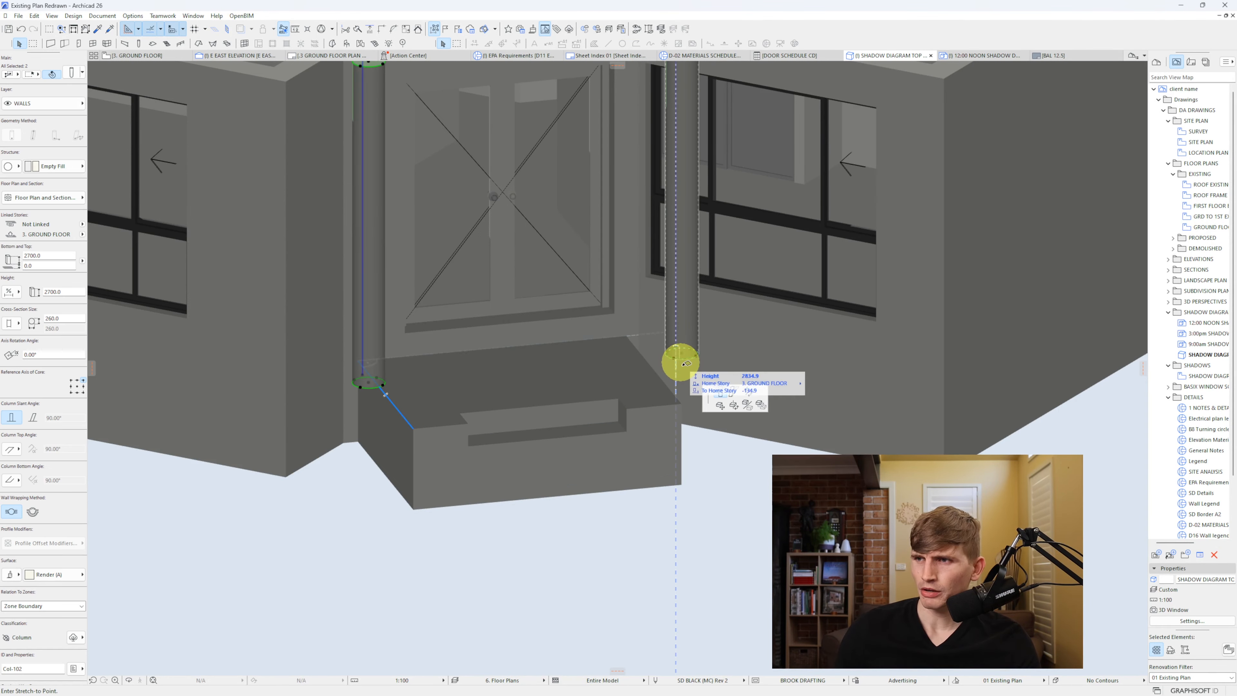
click(944, 472)
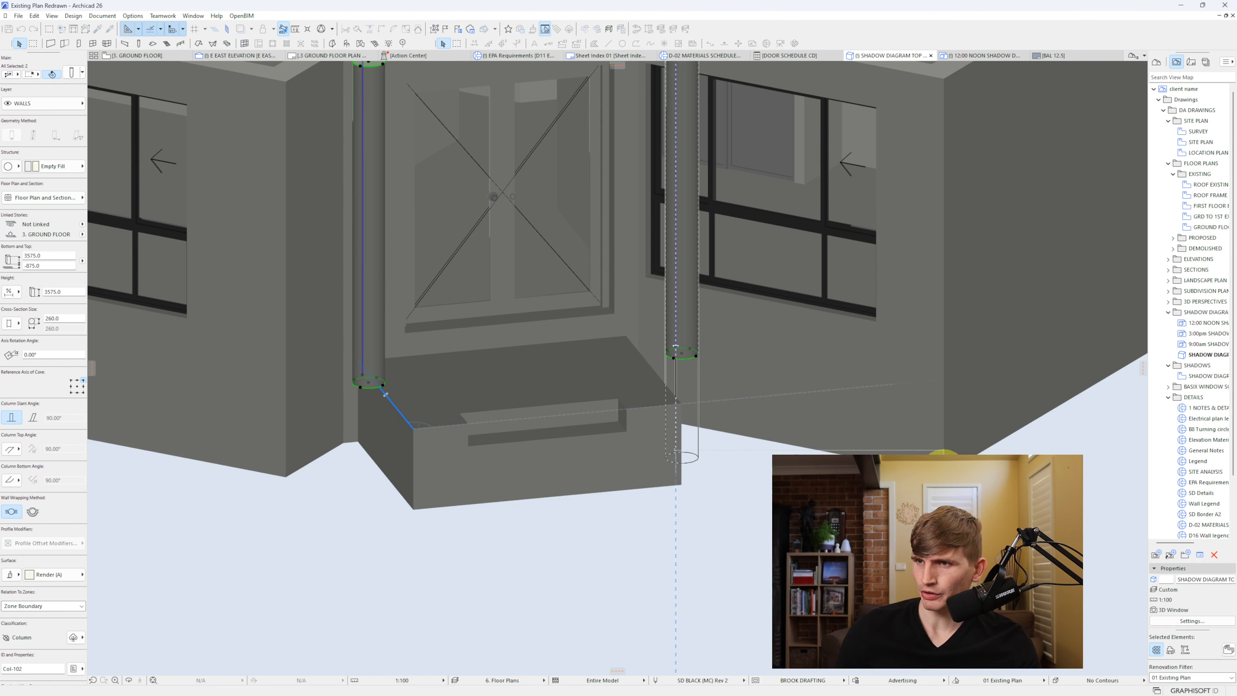
key(Escape)
scroll(733, 404, down, 3)
shift+middle_drag(705, 414, 884, 433)
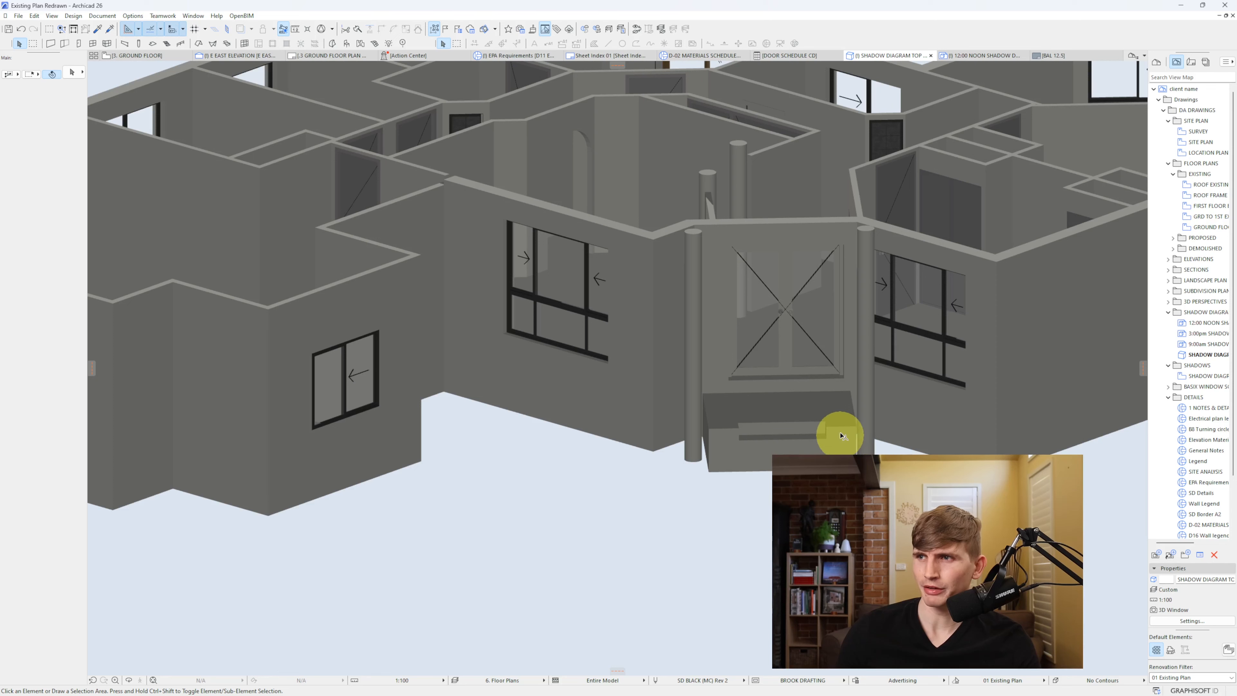
scroll(572, 354, down, 4)
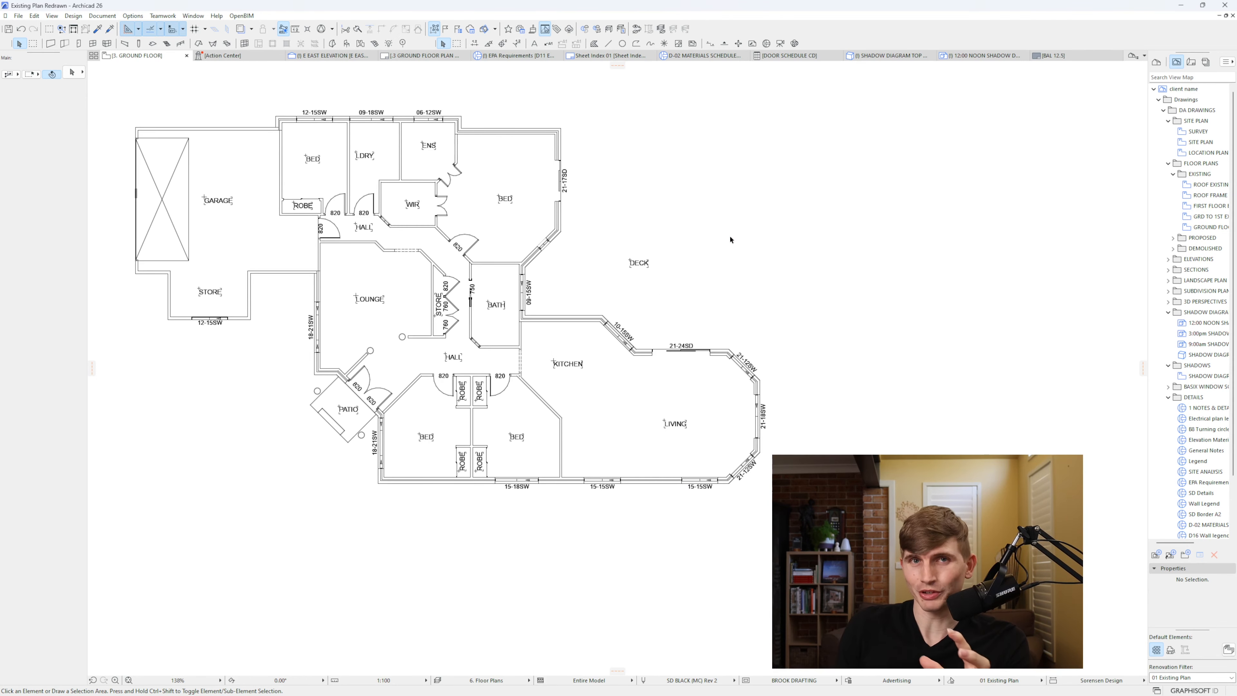
- Create a 30° multi-plane roof with a 600 mm eaves overhang along the external wall outline, with 5. FIRST FLOOR as its home story
click(199, 43)
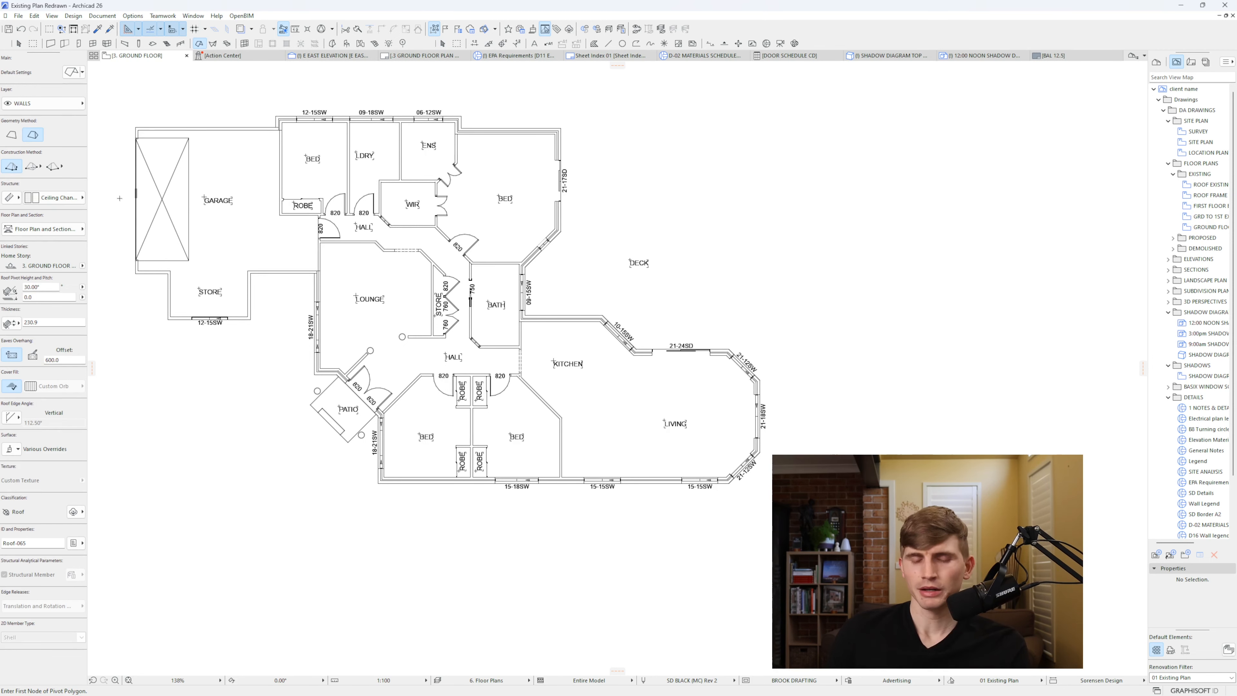
click(240, 320)
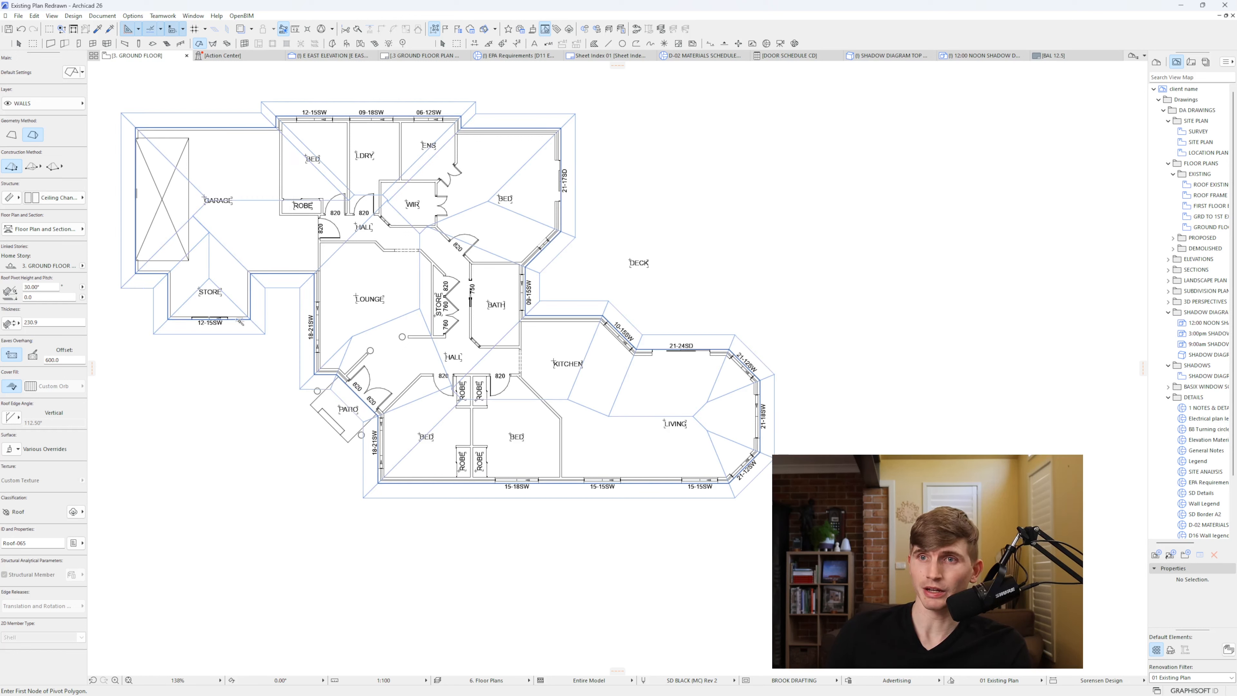
key(shift)
click(318, 313)
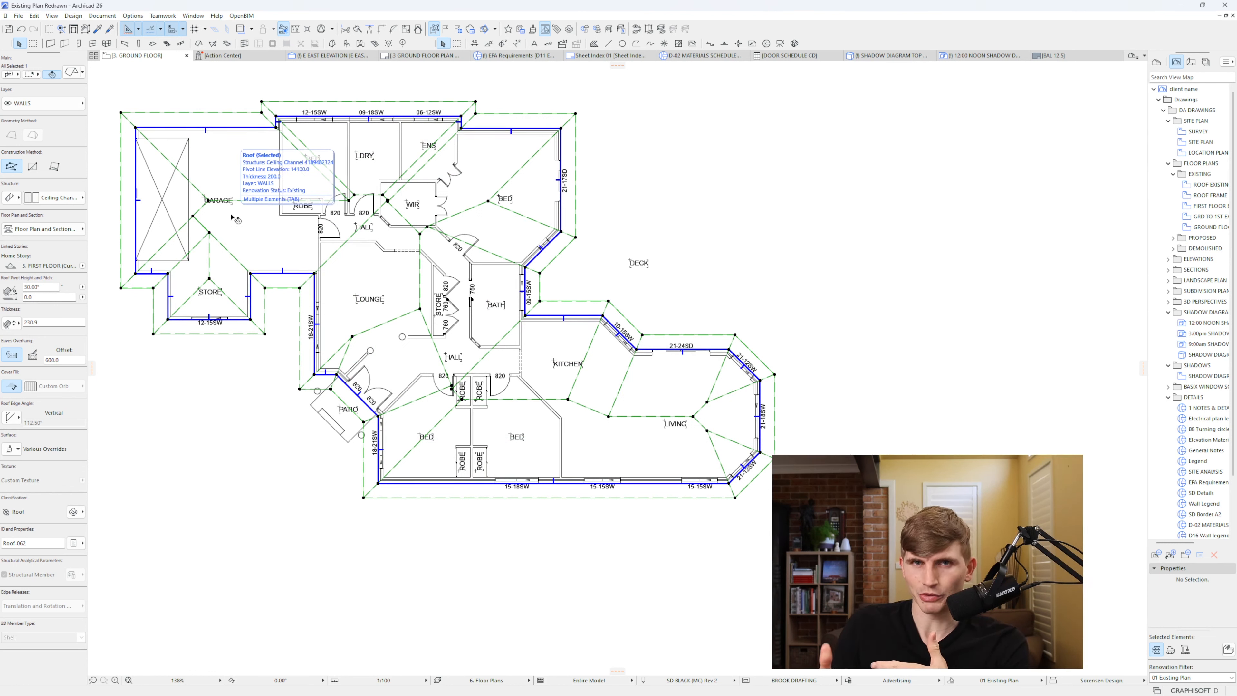
click(83, 266)
click(105, 265)
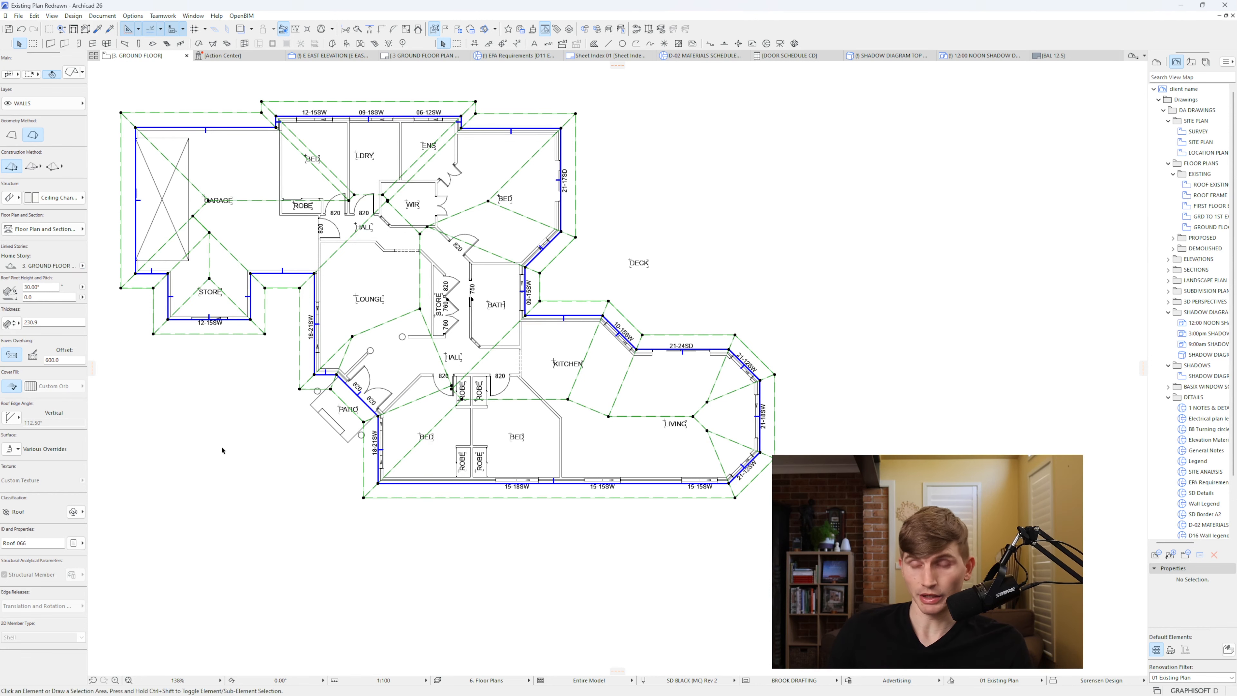
key(Escape)
key(F3)
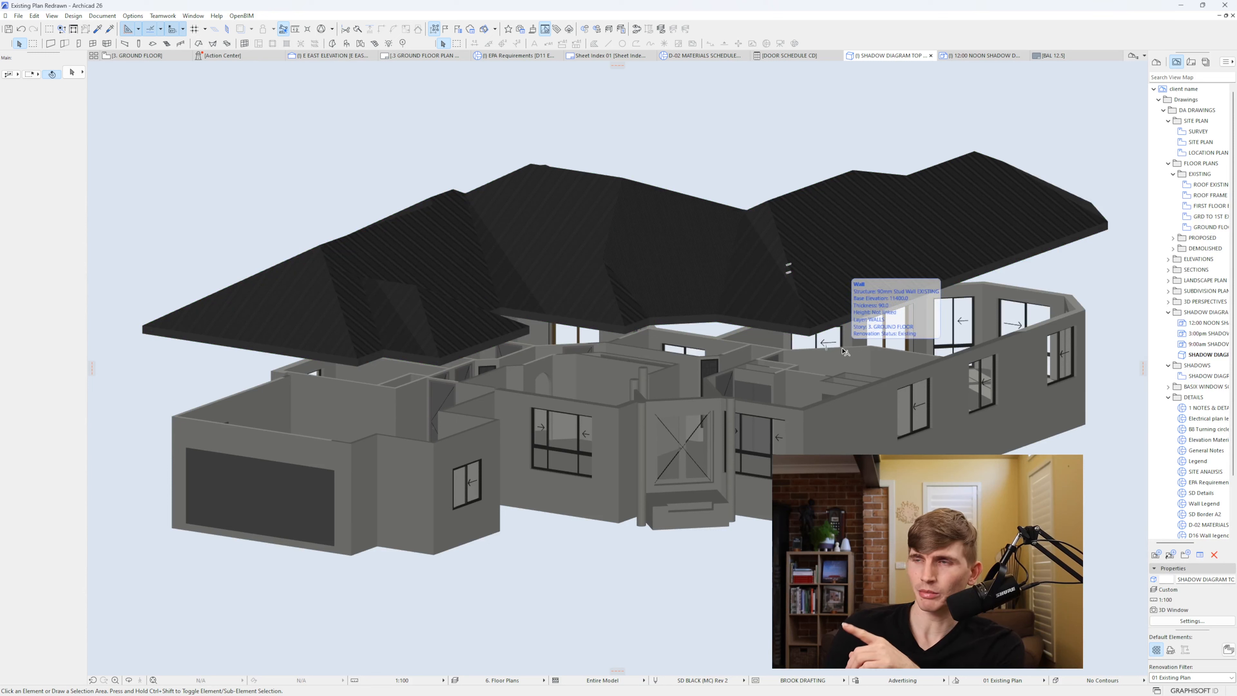
- Set the height to next to 0 for both the GRD TO 1ST and FIRST FLOOR stories
click(1158, 63)
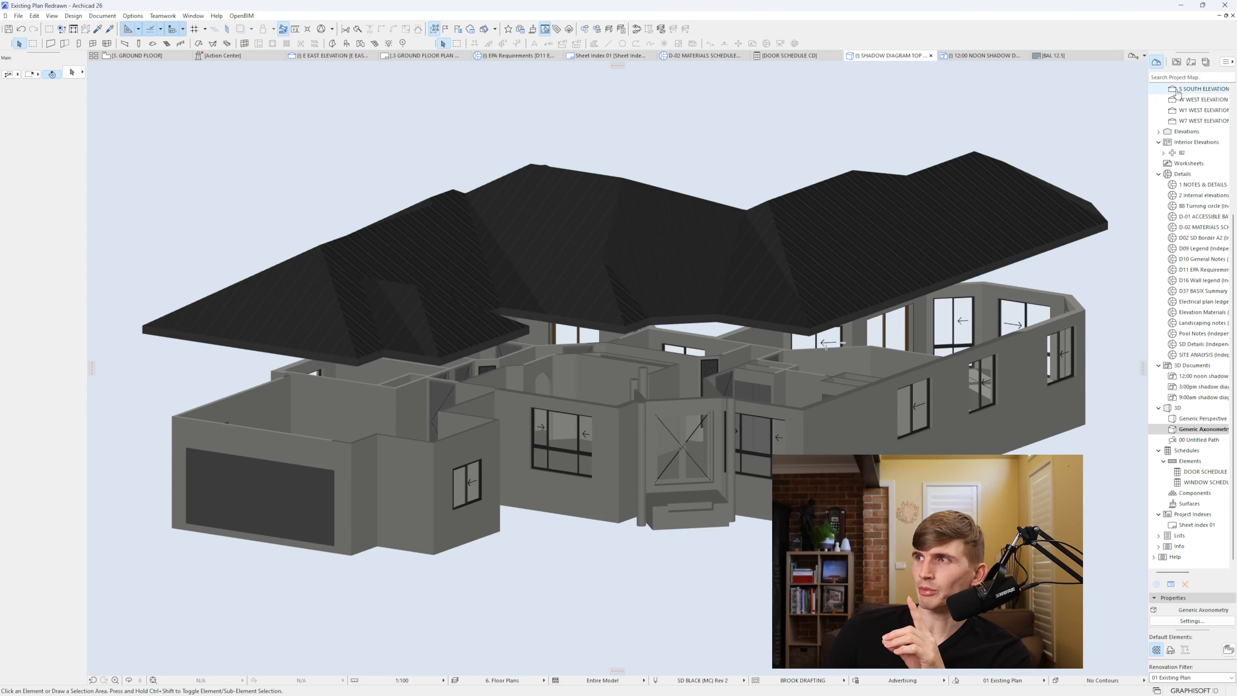
right_click(1190, 102)
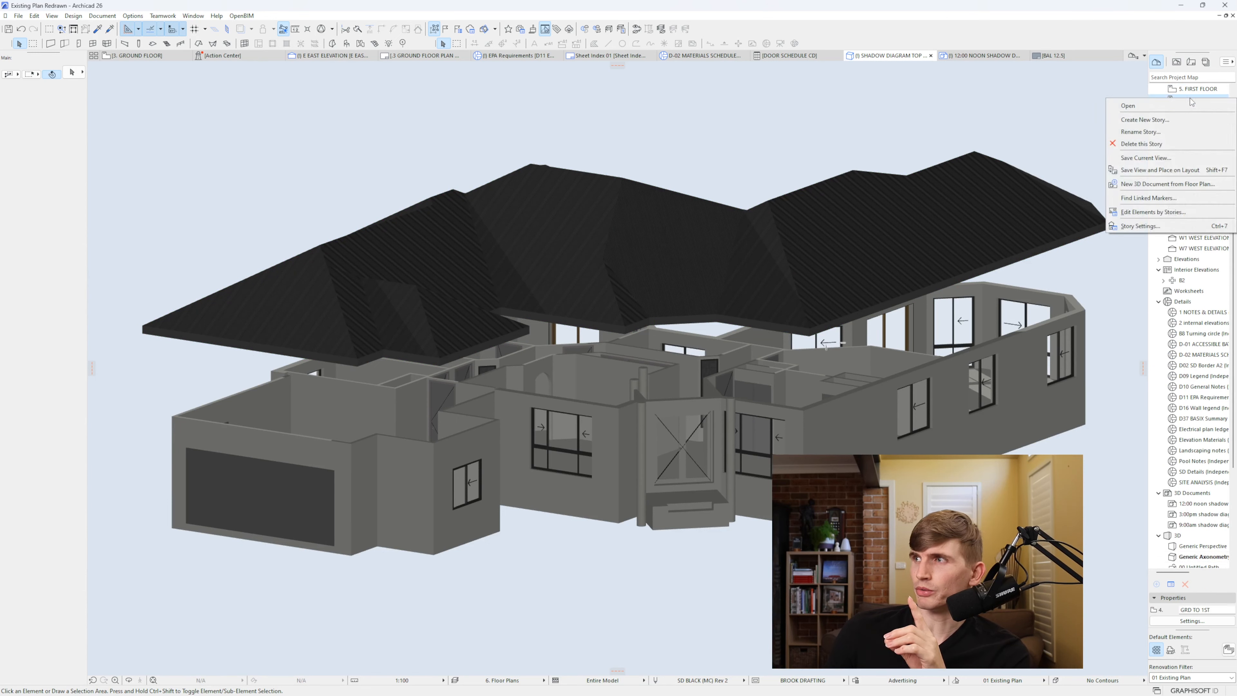
click(1142, 227)
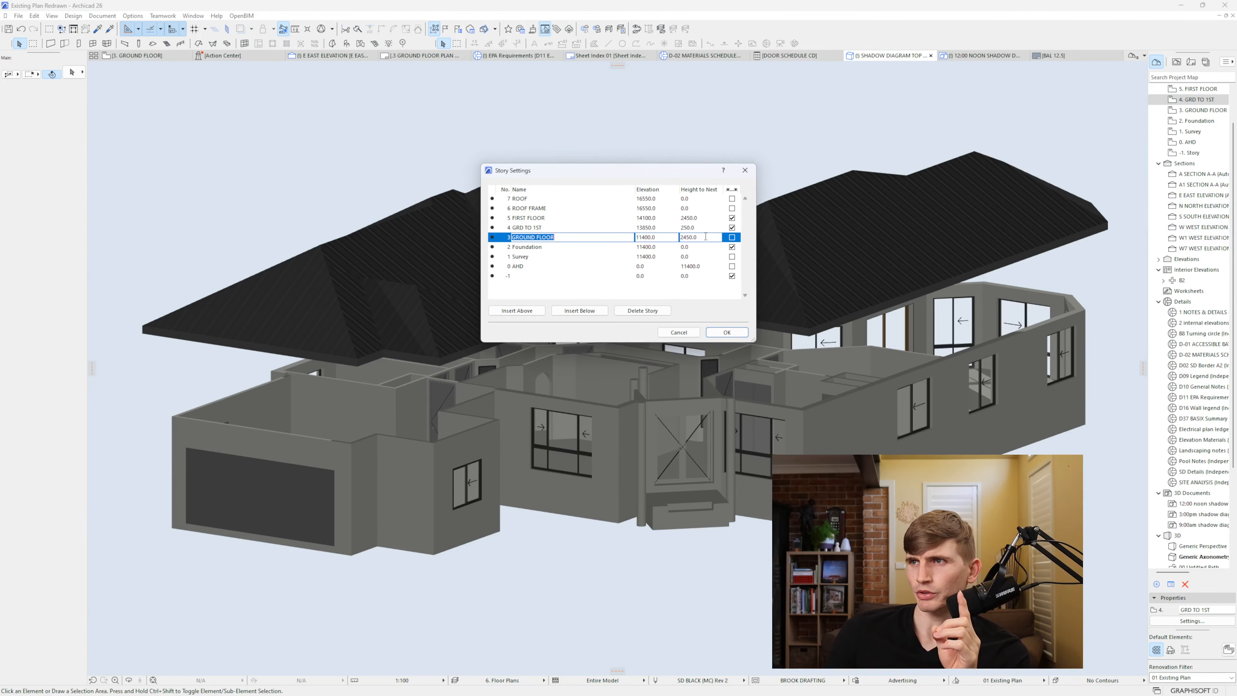
click(703, 227)
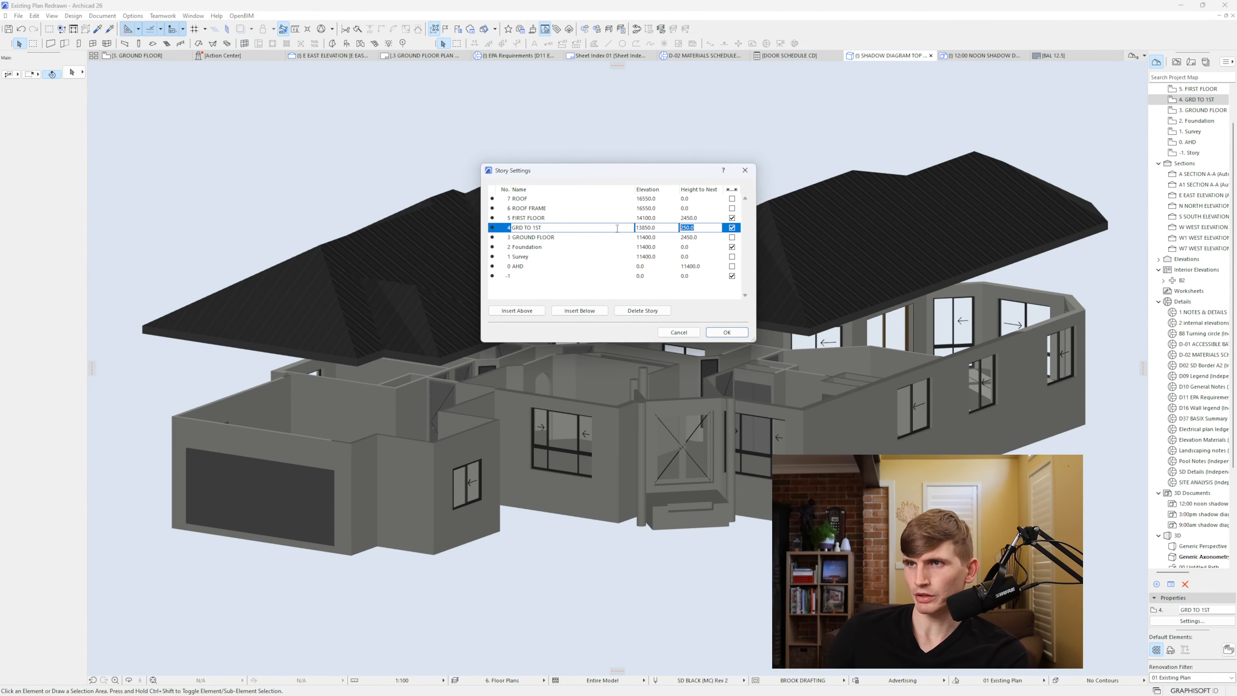
click(705, 218)
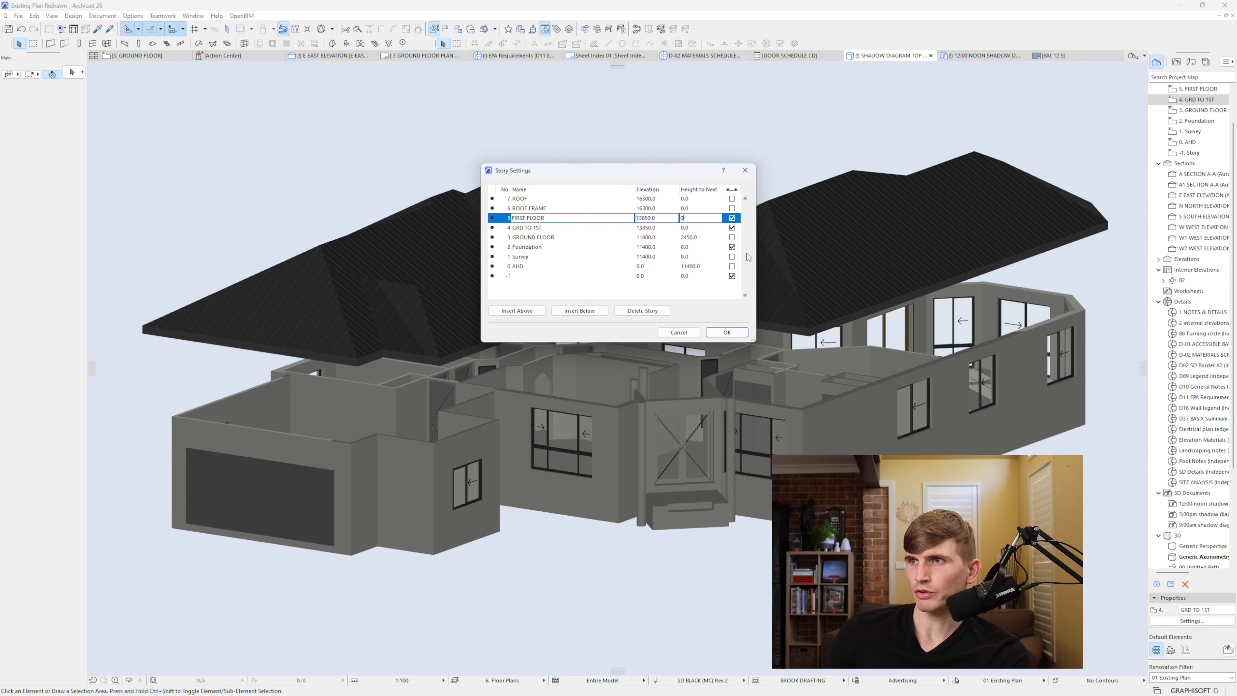
click(727, 333)
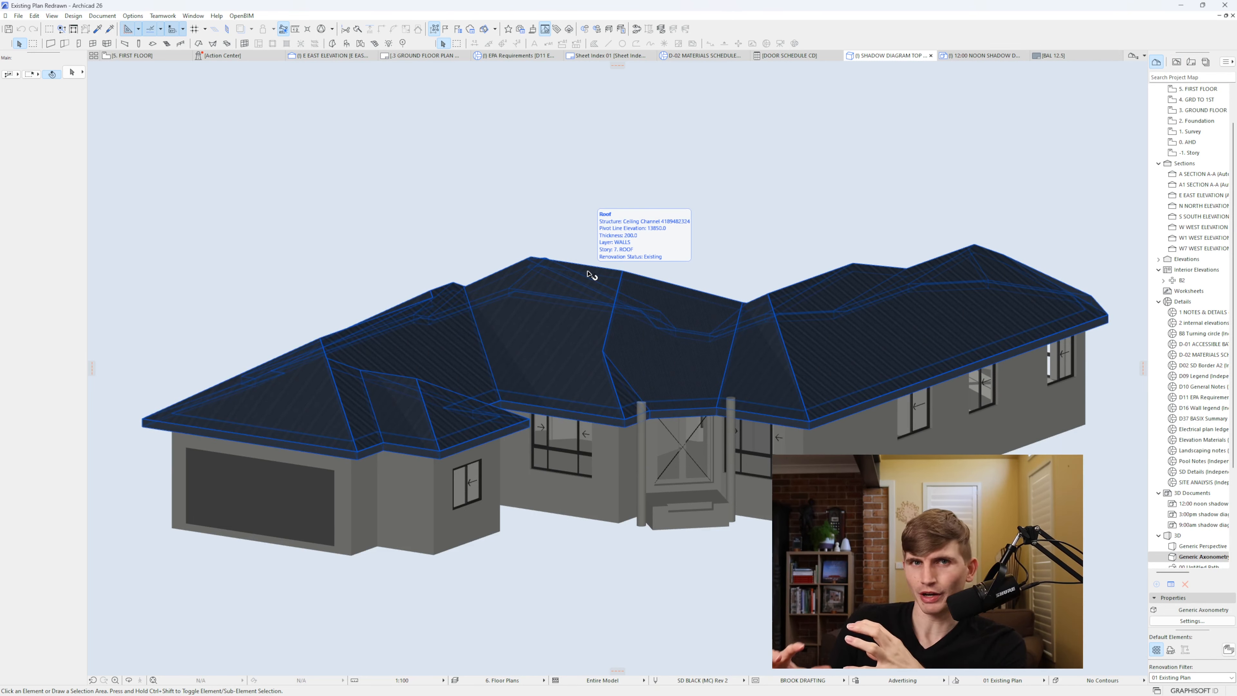
- Open the existing ground floor plan view and apply the SD BLACK (MC) Rev 2 pen set
key(F2)
middle_drag(514, 332, 596, 360)
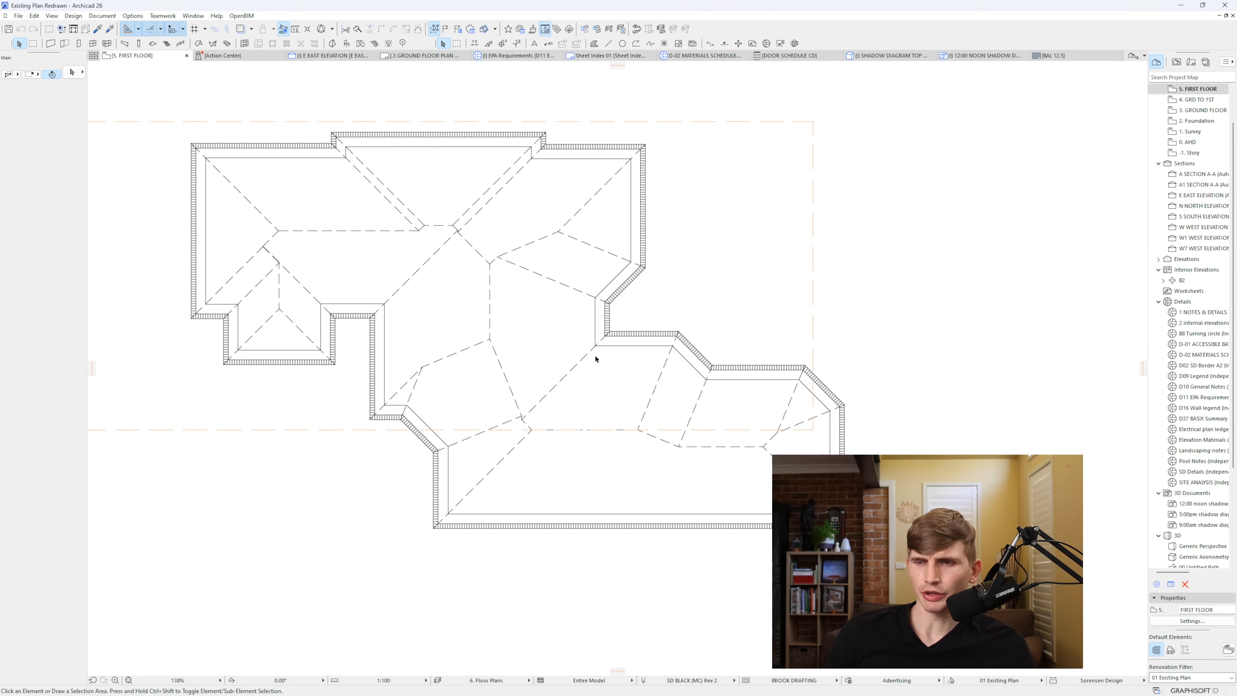
click(1176, 62)
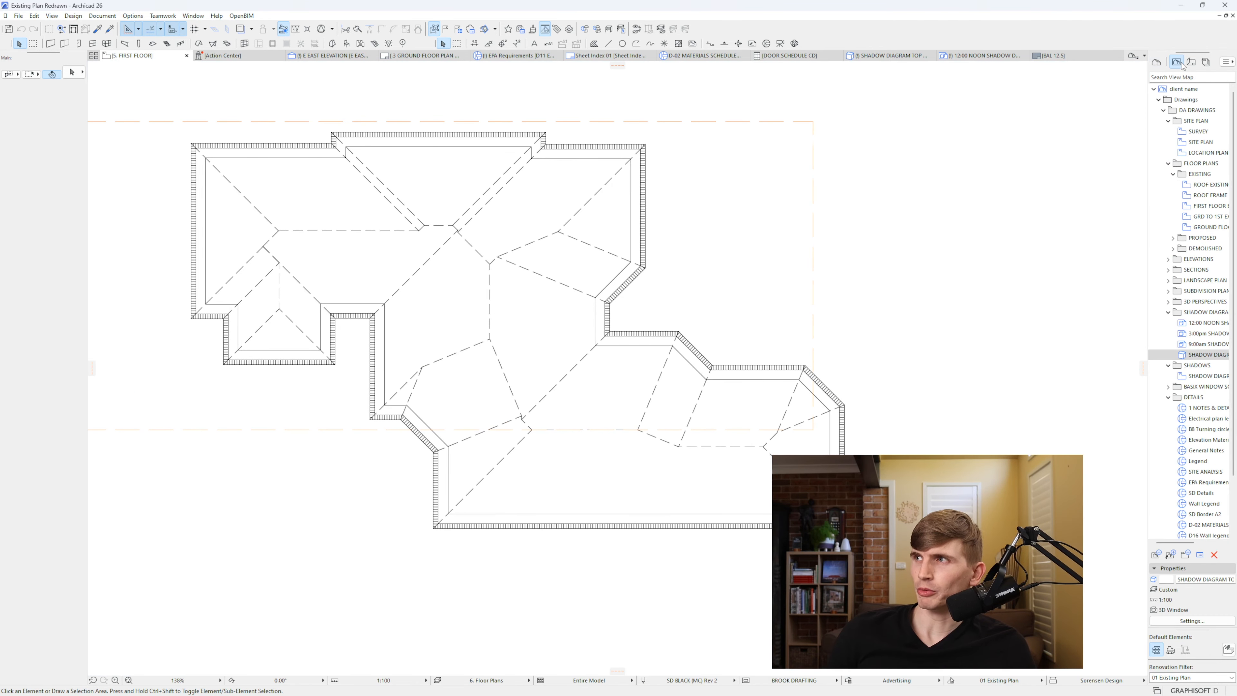
double_click(1210, 226)
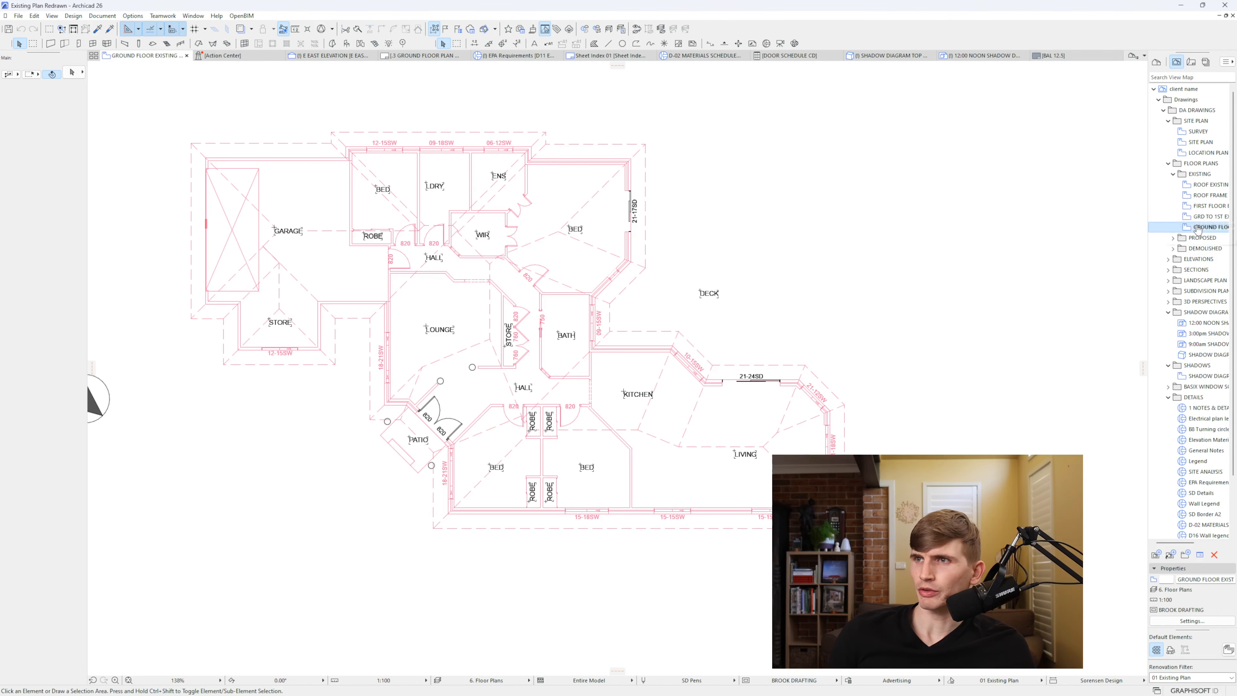
click(711, 681)
click(768, 644)
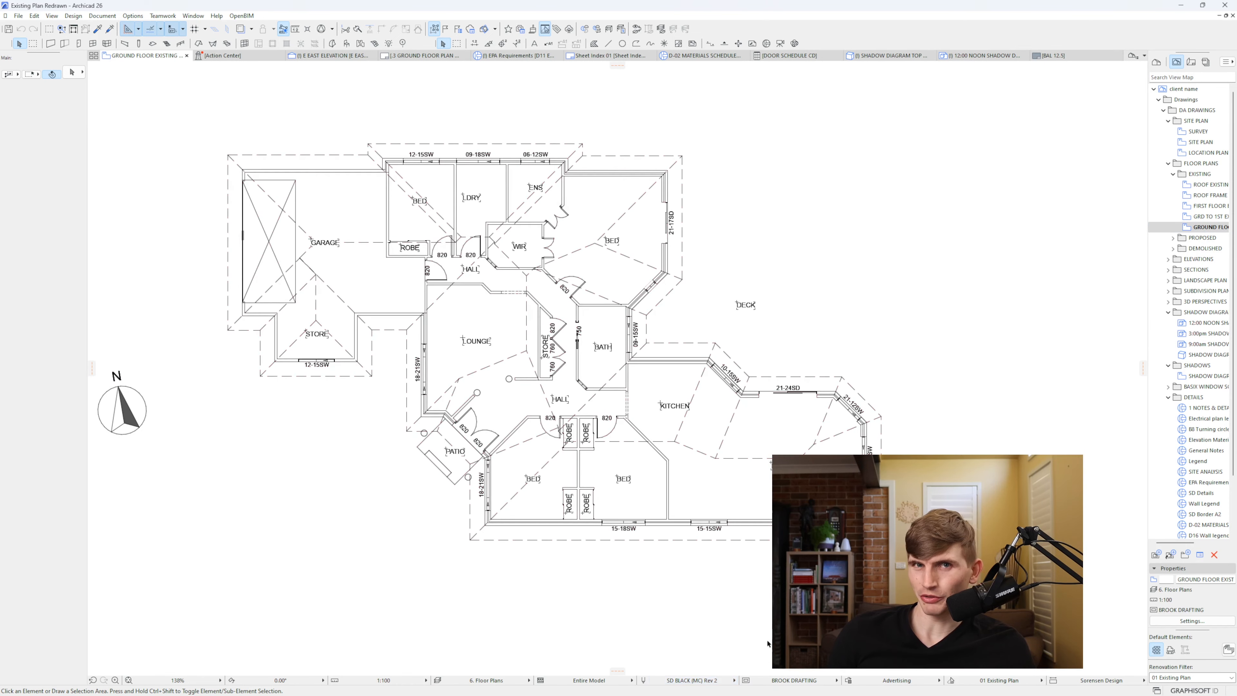
- Compare the roof outline with the aerial photo, examining its edges along the north bedroom, laundry and ensuite walls
middle_drag(502, 420, 491, 412)
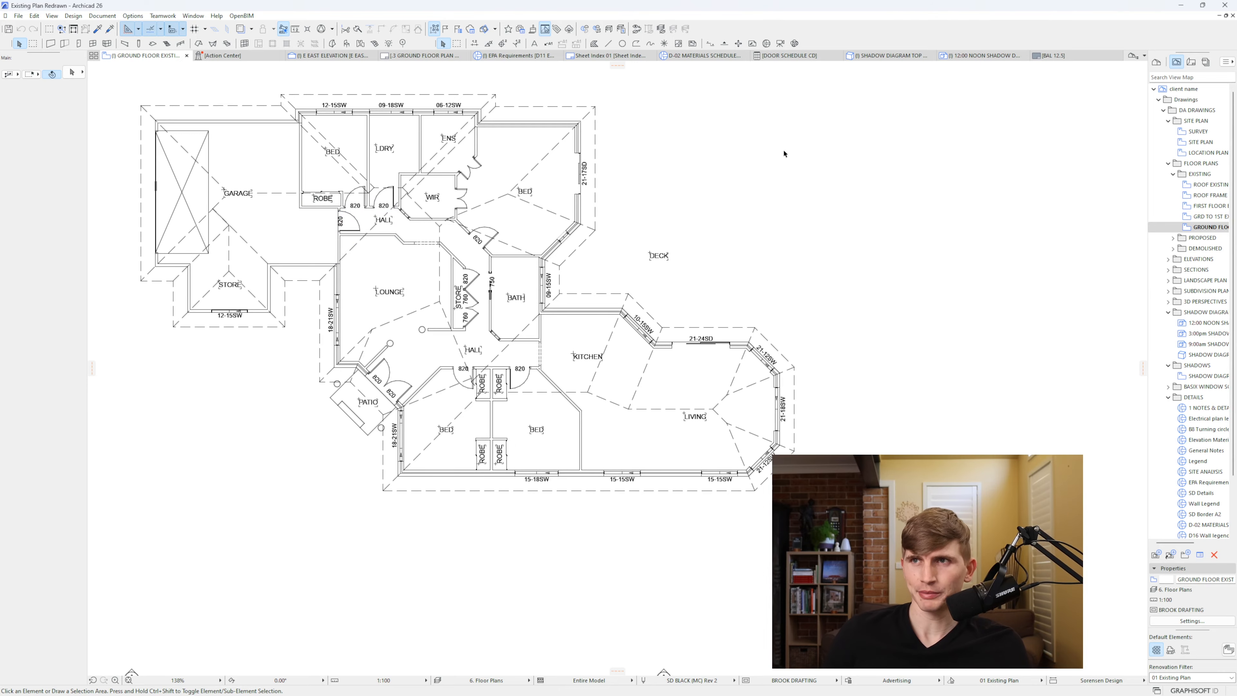
scroll(779, 153, down, 2)
middle_drag(760, 146, 646, 387)
middle_drag(609, 293, 718, 556)
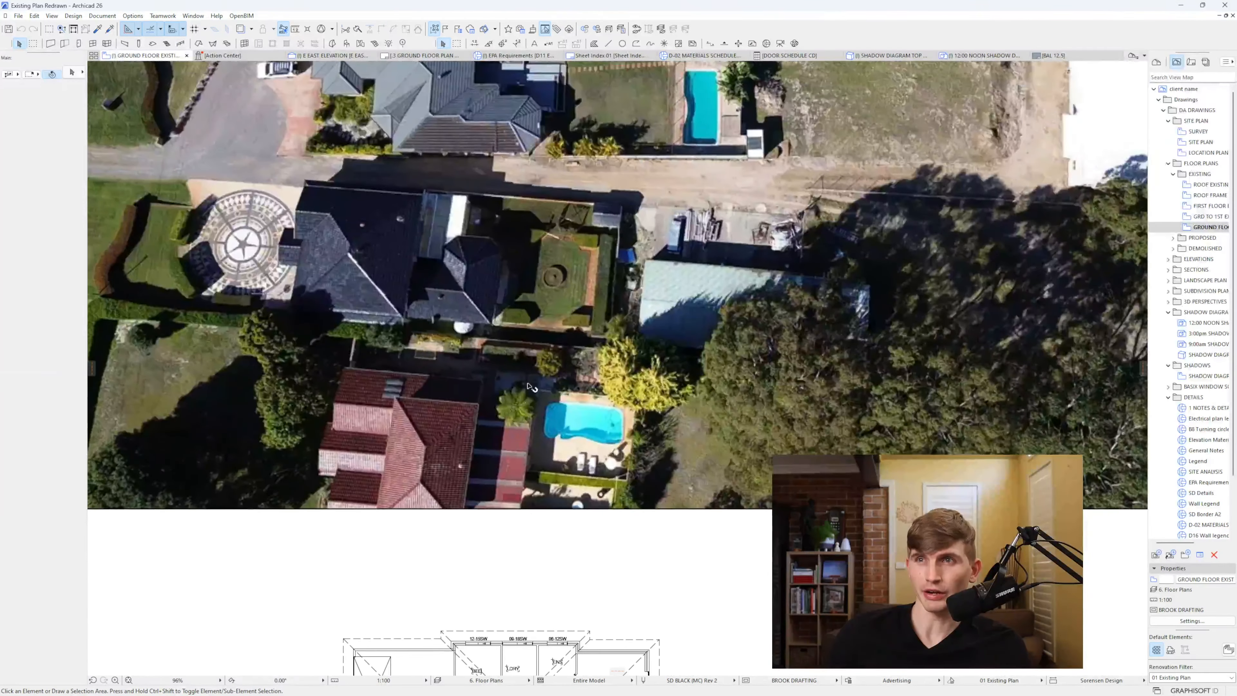
scroll(531, 386, down, 3)
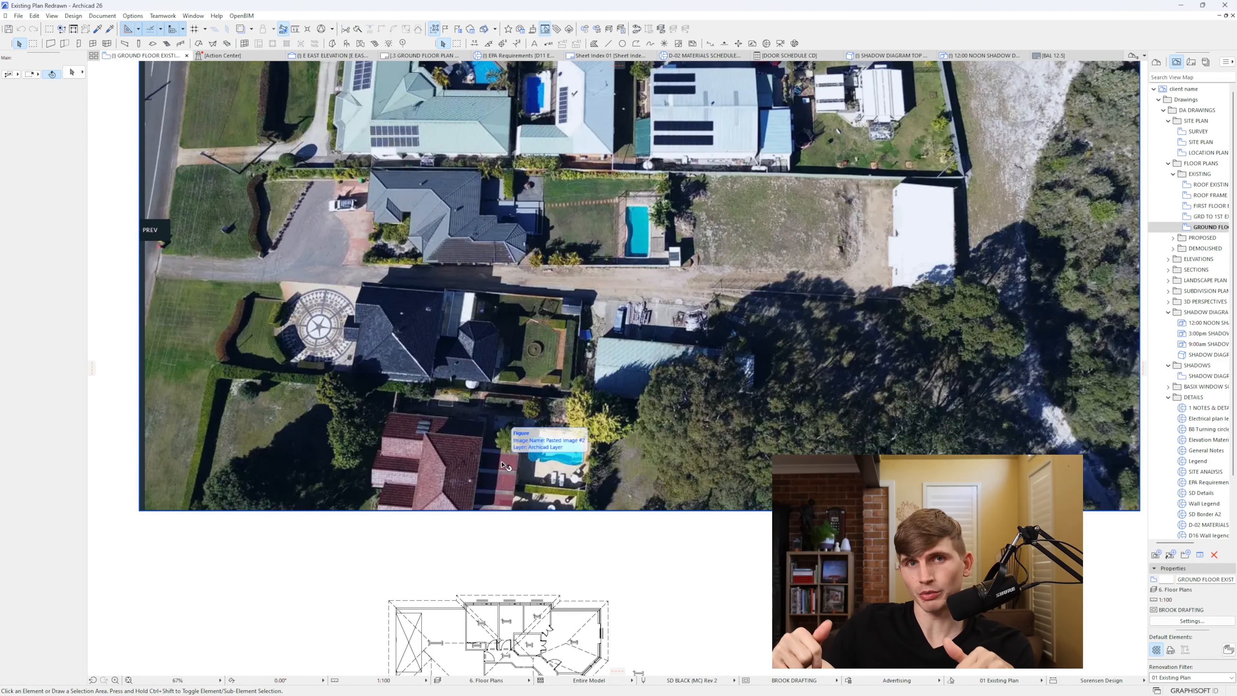
scroll(504, 465, up, 5)
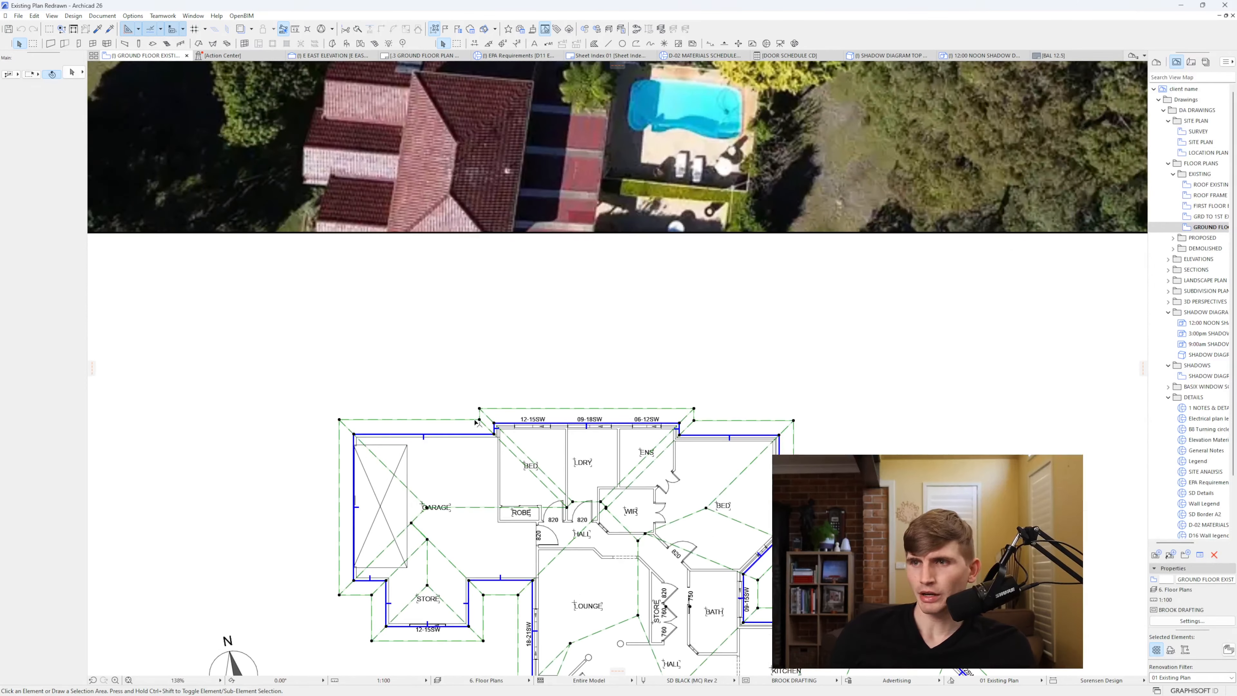
click(476, 422)
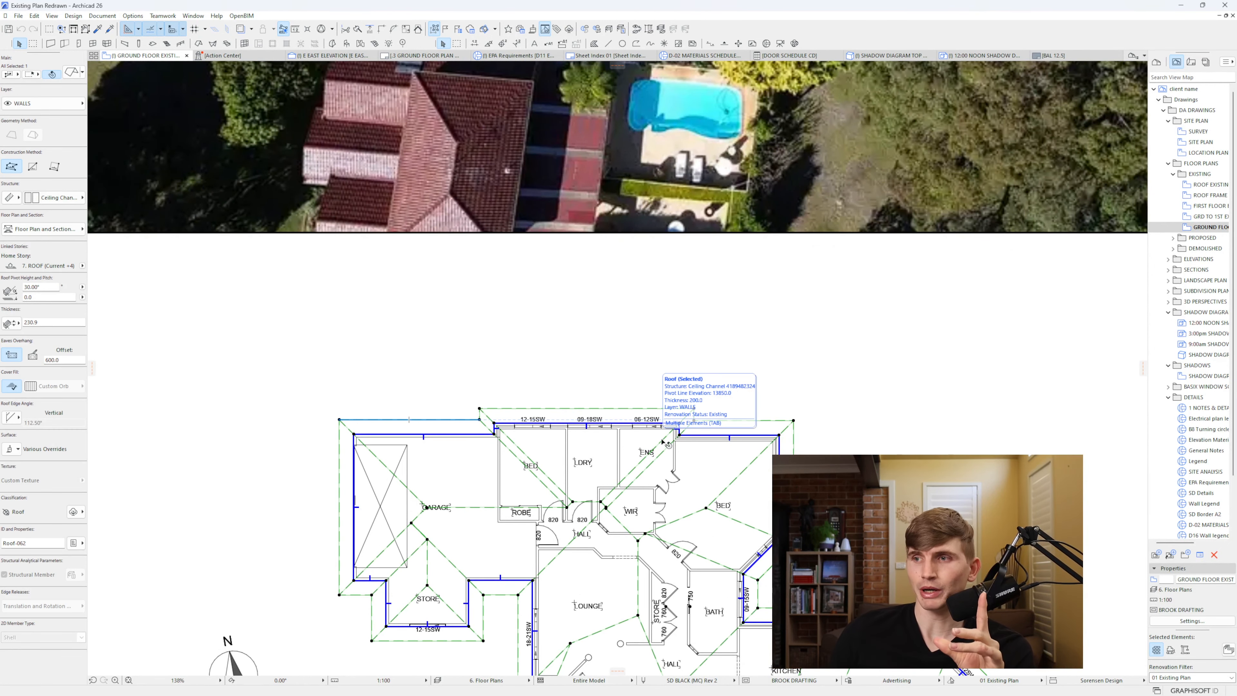
scroll(677, 438, up, 3)
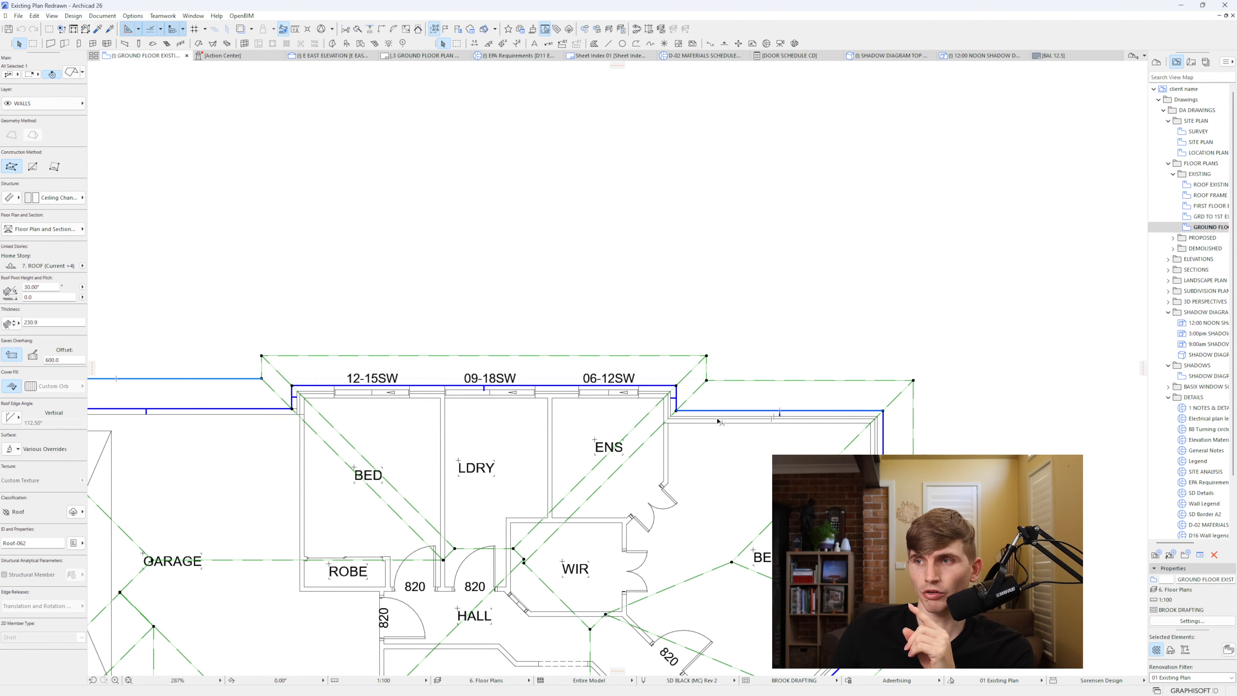
scroll(709, 419, up, 8)
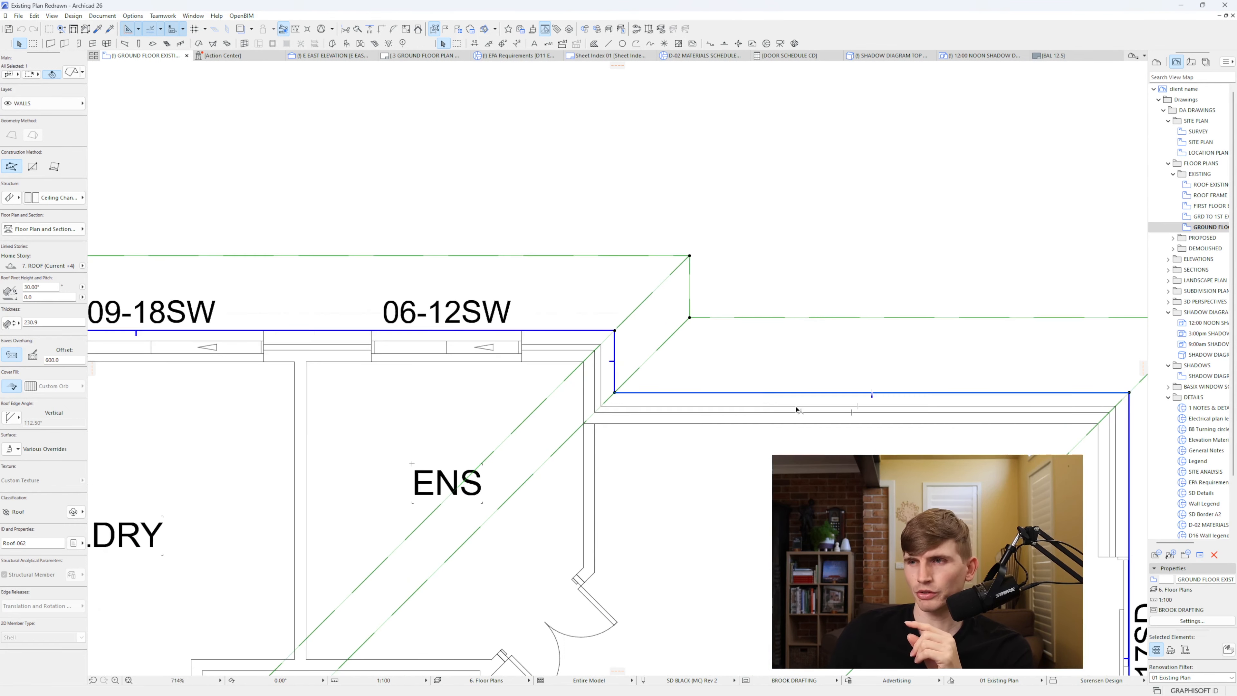
scroll(492, 286, down, 2)
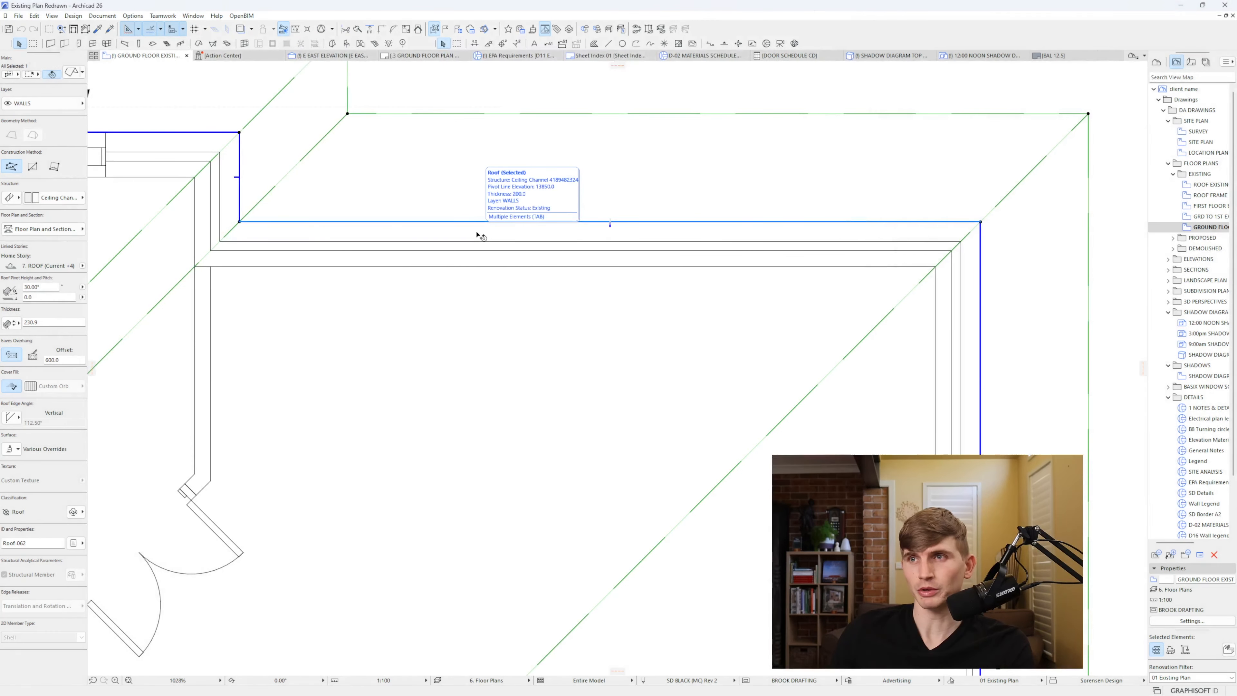
click(422, 248)
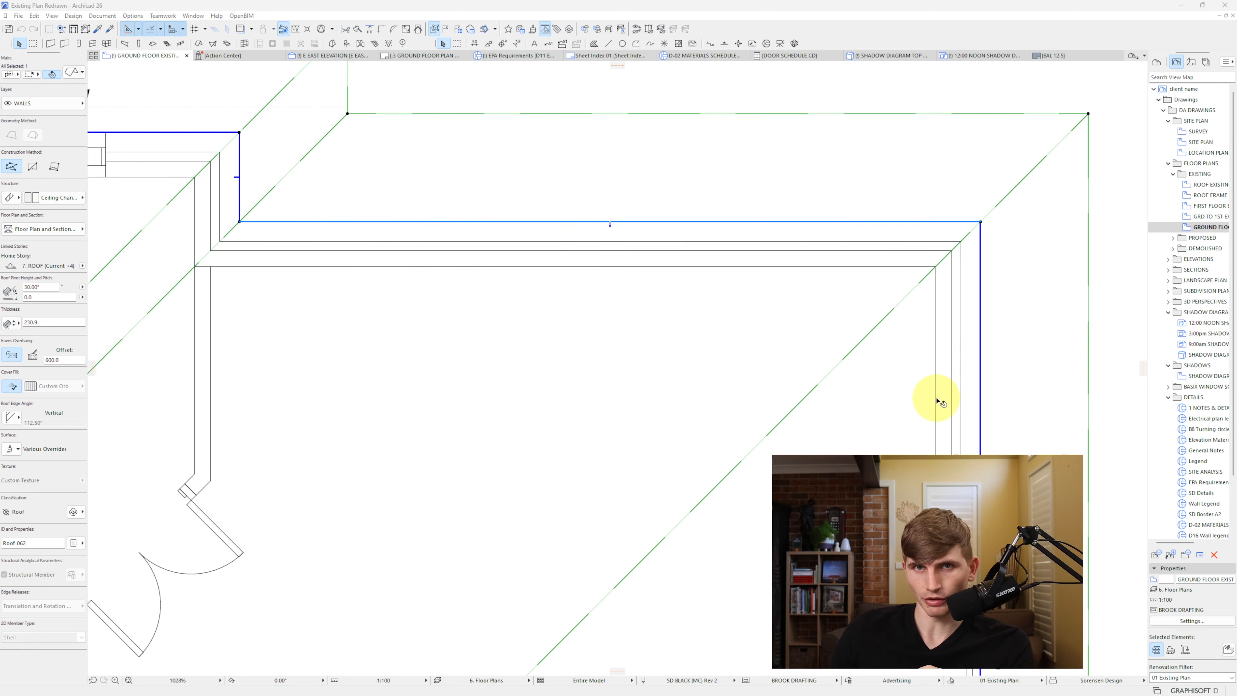
- Align the roof's north pivot edges beside and across the bedroom, laundry and ensuite projection into one straight line
scroll(778, 325, down, 3)
scroll(484, 236, down, 3)
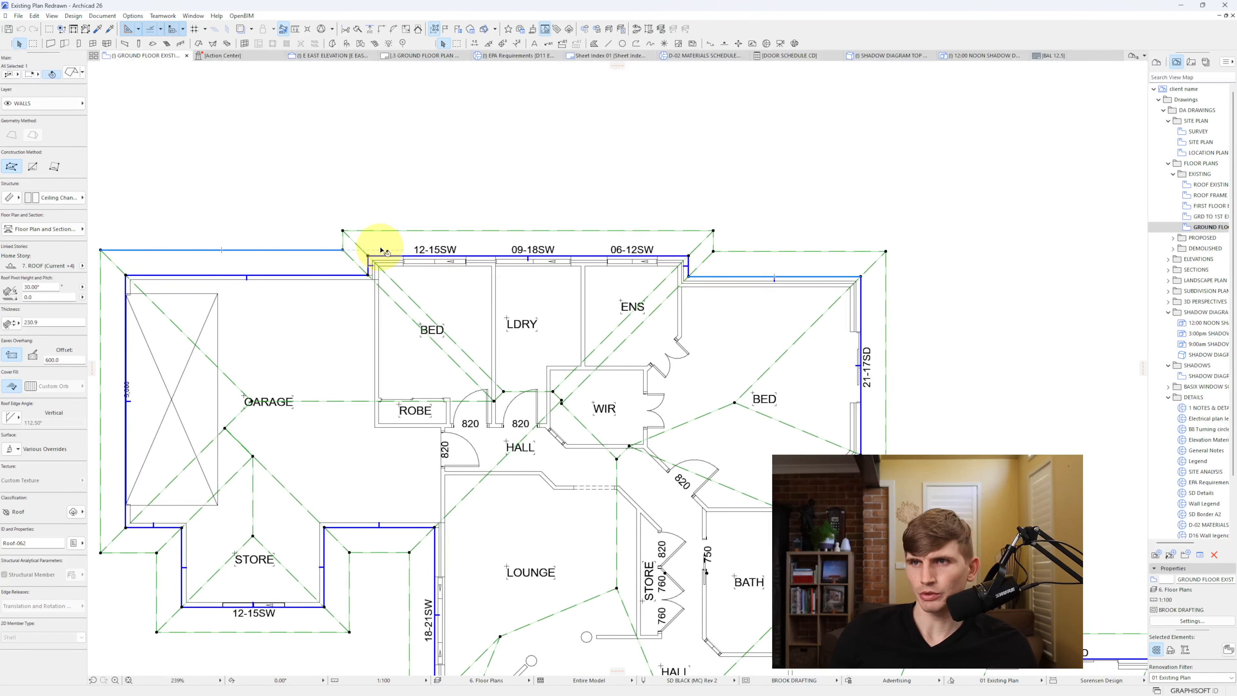
click(385, 258)
click(664, 234)
click(368, 275)
scroll(709, 278, up, 3)
click(687, 277)
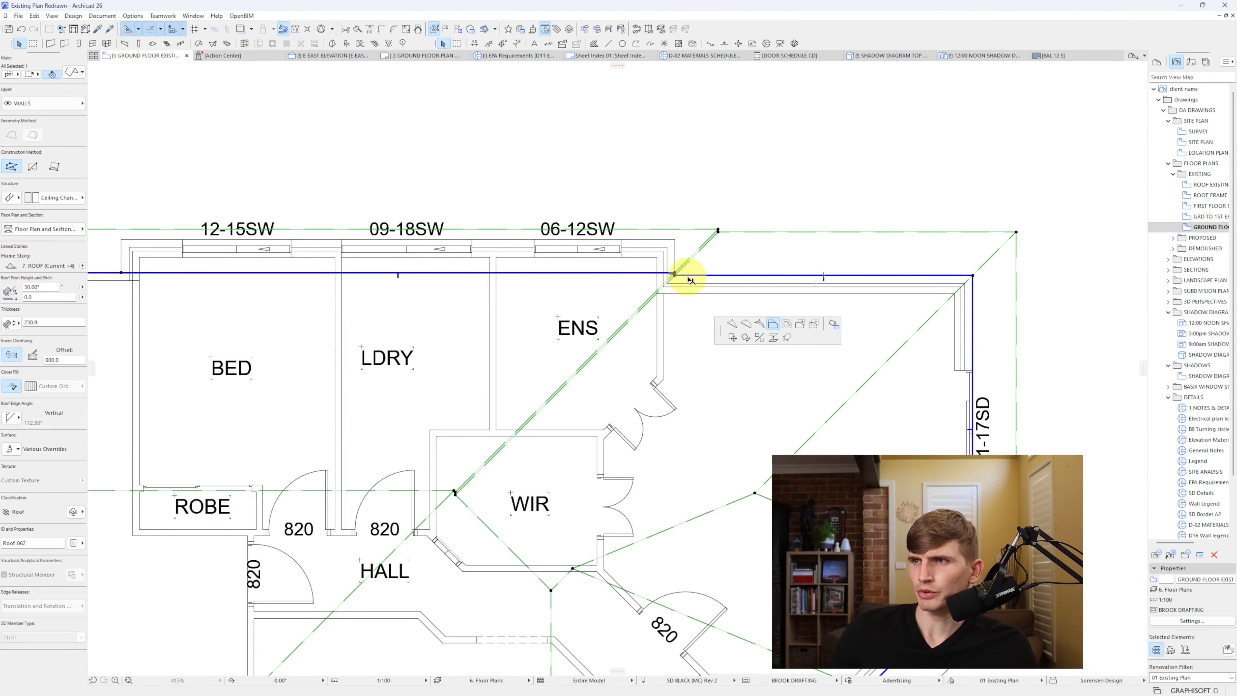
click(674, 273)
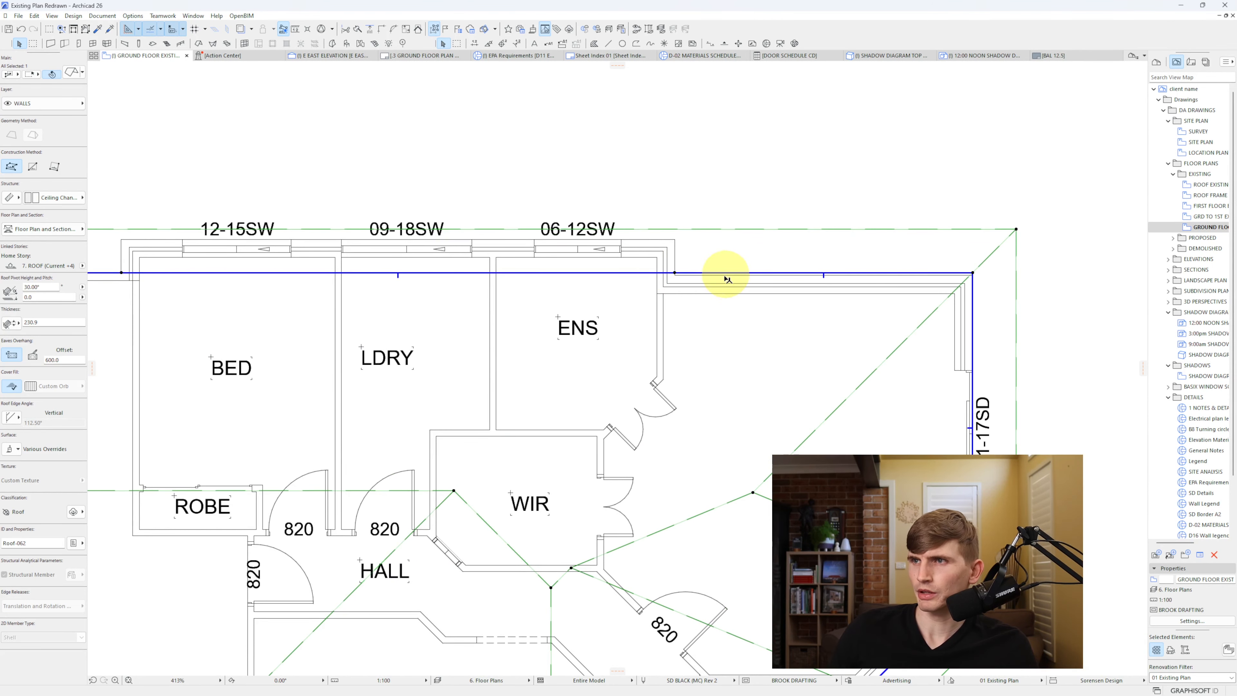
- Remove the two surplus nodes from the roof's north pivot line, leaving one edge from the garage corner to the bedroom corner
scroll(706, 279, down, 4)
key(Escape)
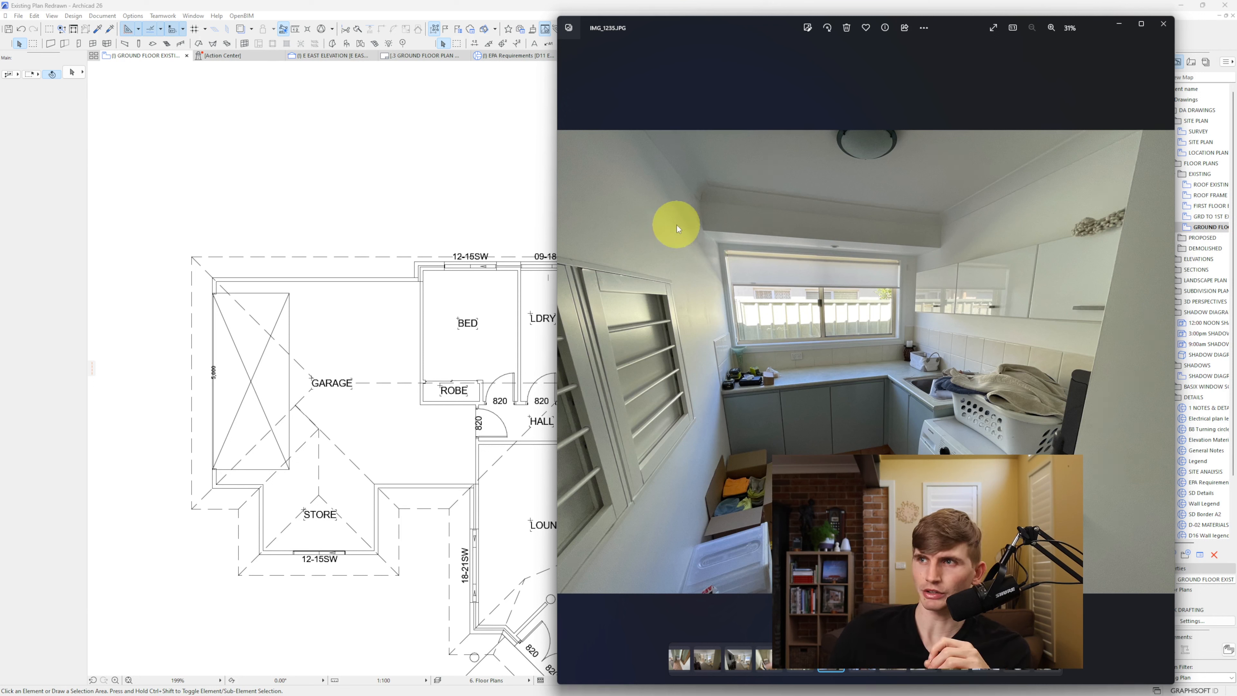
click(420, 235)
click(376, 256)
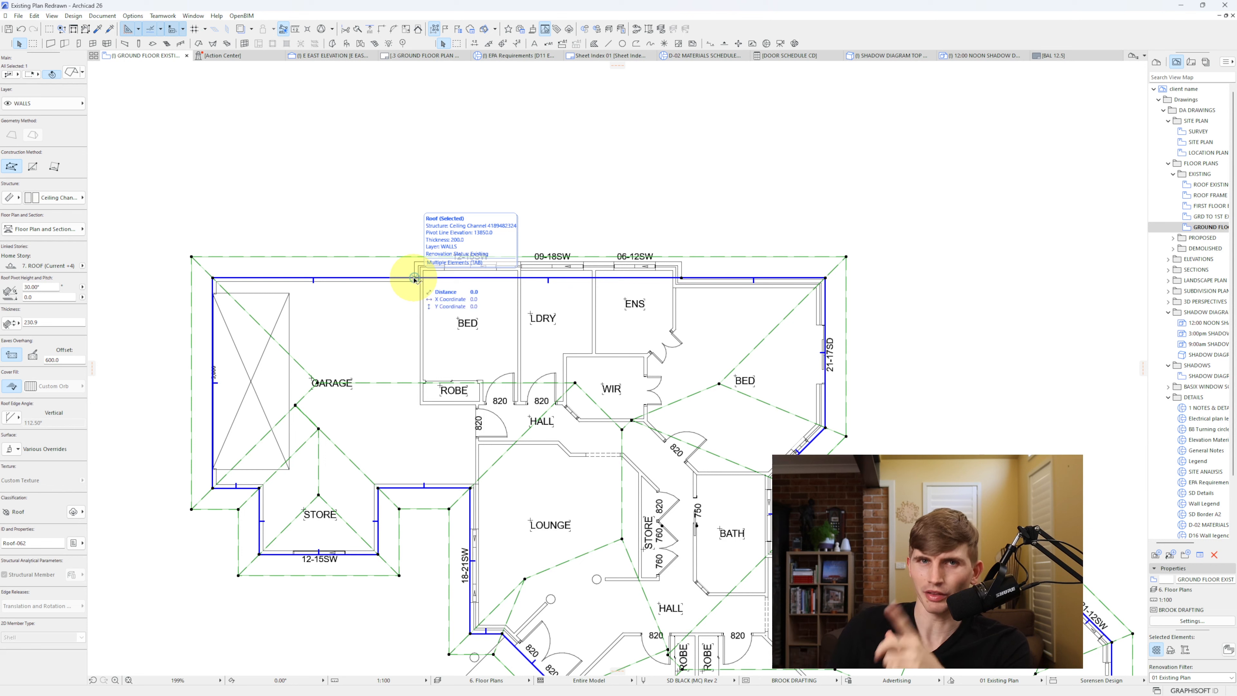
click(414, 279)
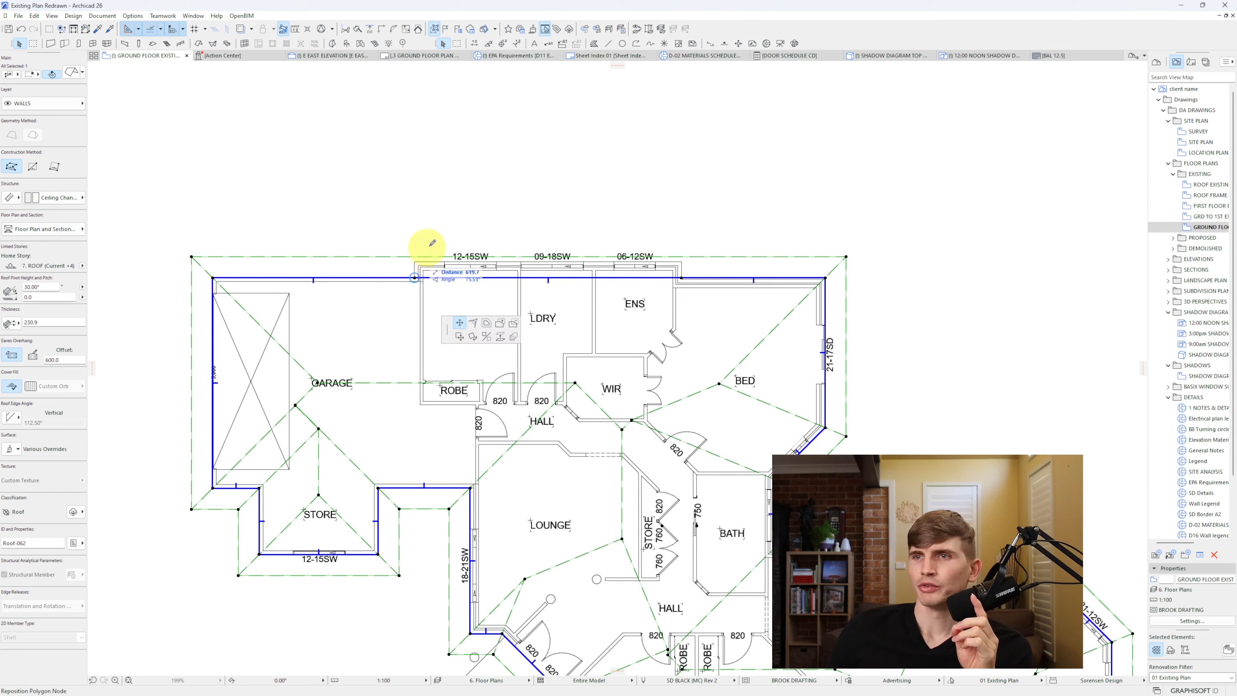
click(213, 278)
click(682, 279)
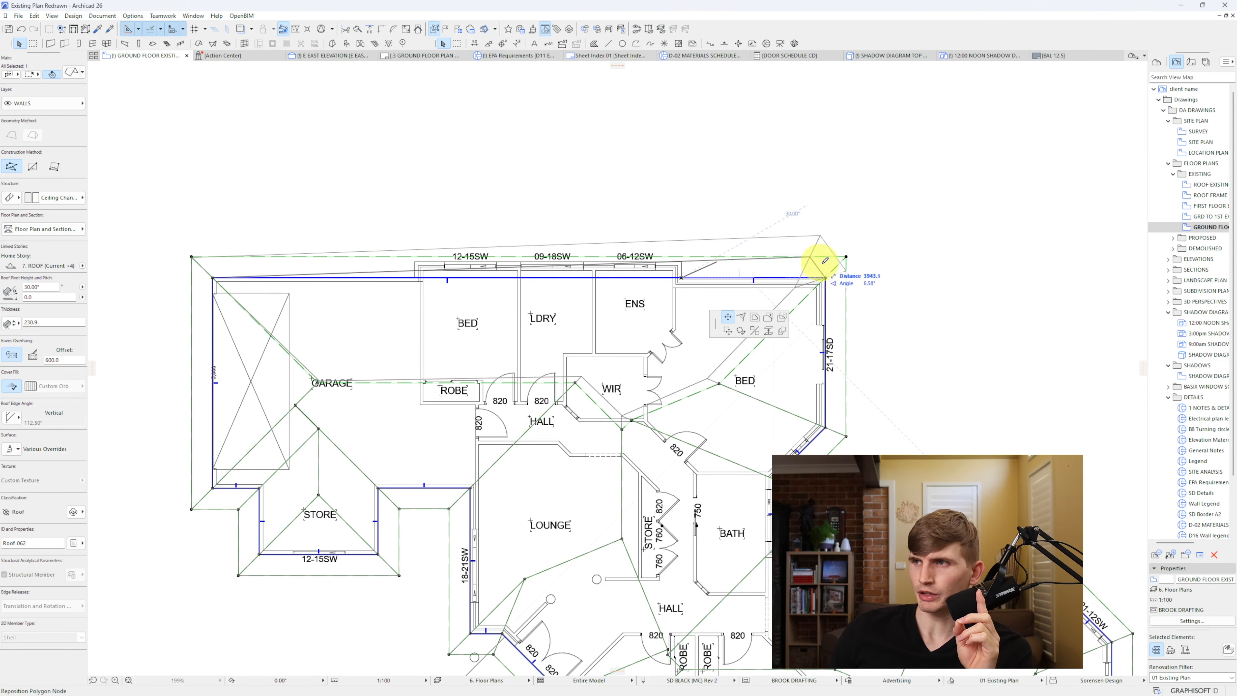
click(813, 285)
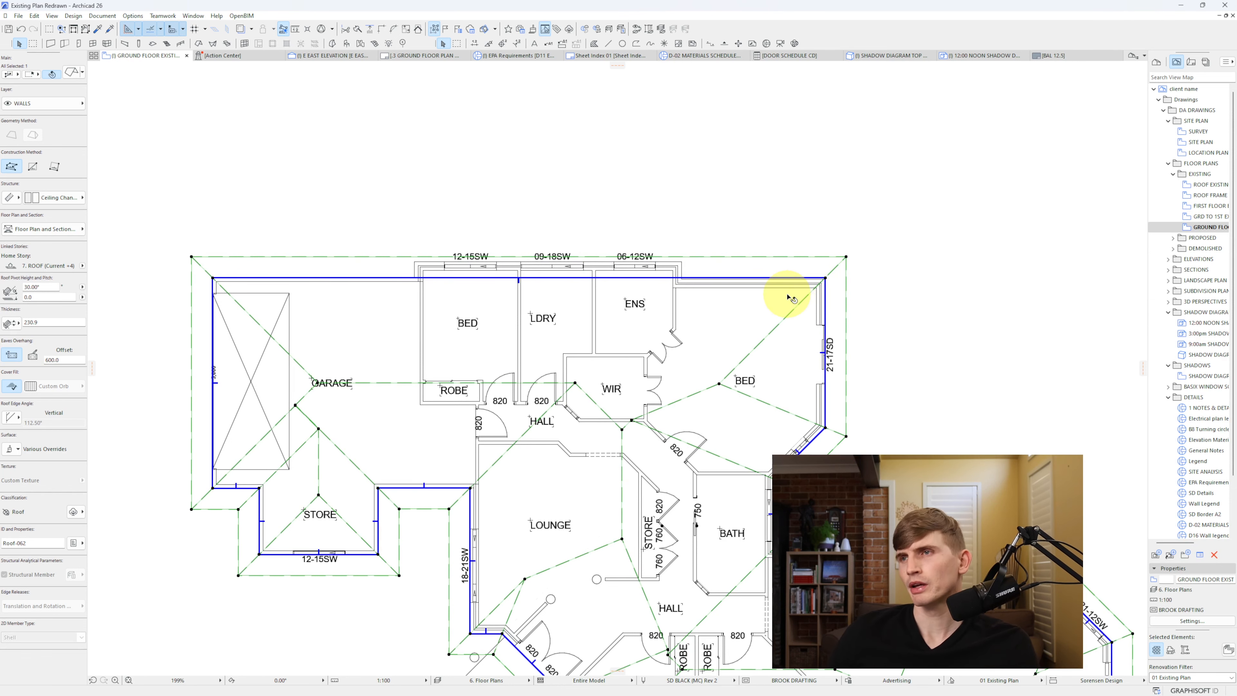
- Offset all the roof's pivot lines inward by about 197 mm onto the external wall lines
click(760, 278)
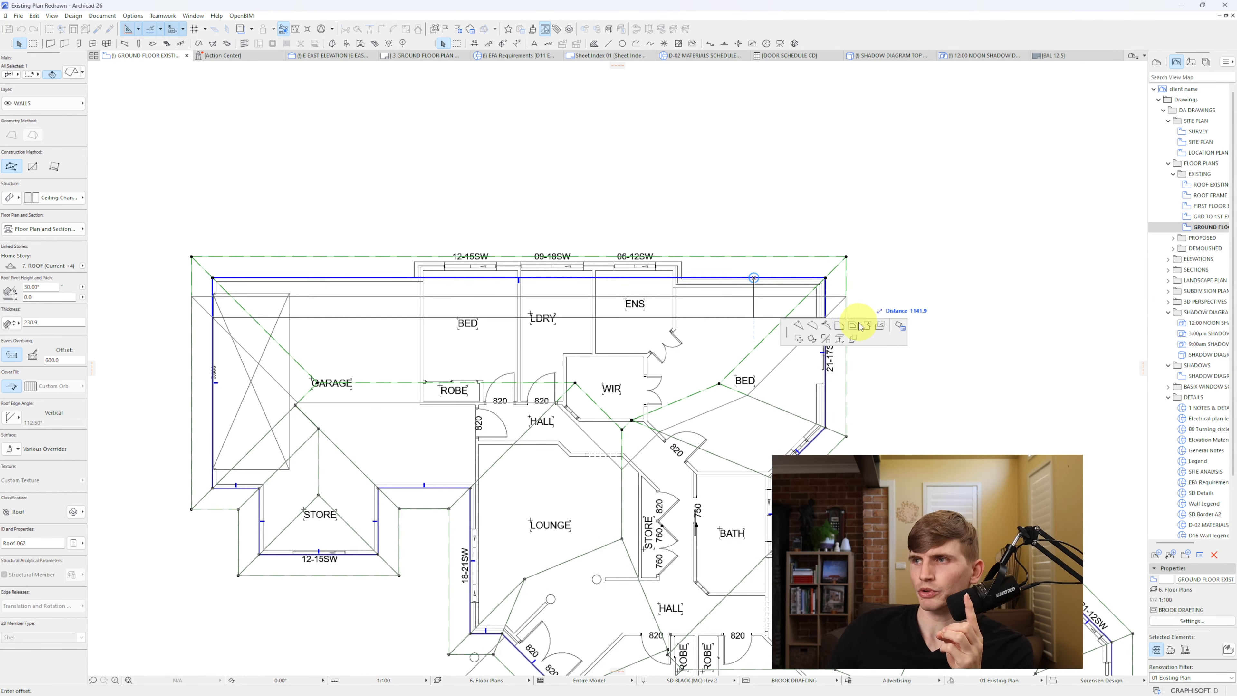
scroll(755, 281, up, 5)
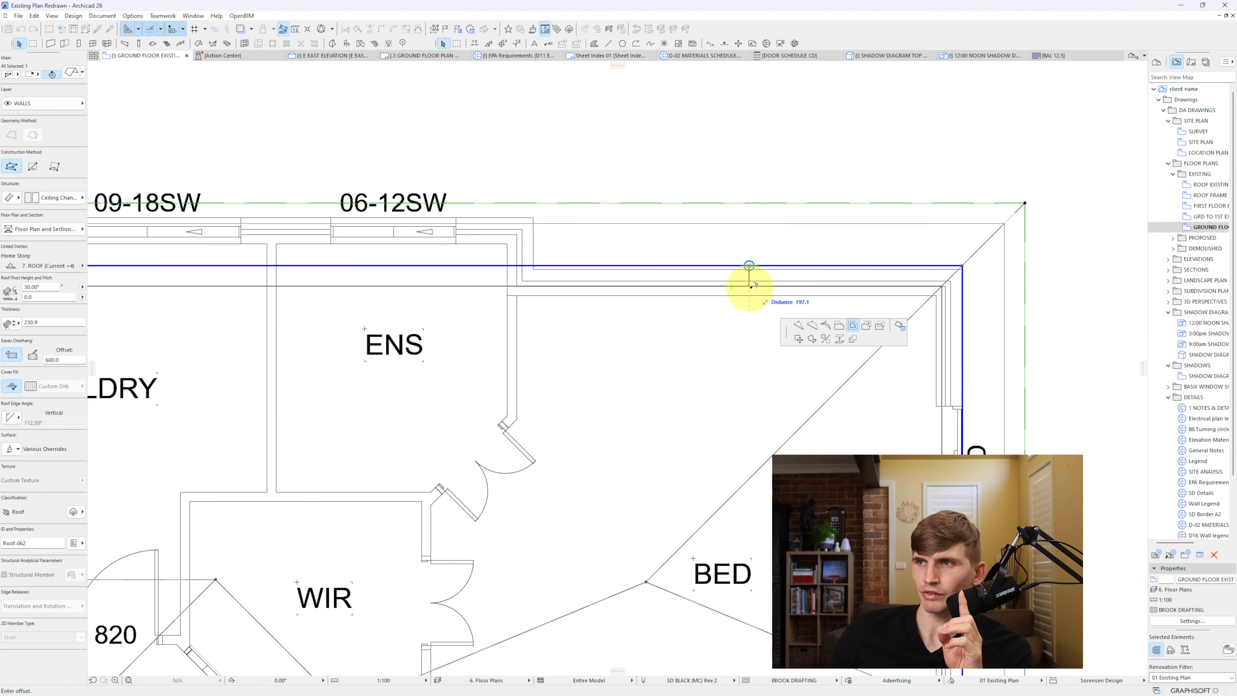
click(751, 287)
scroll(753, 291, down, 5)
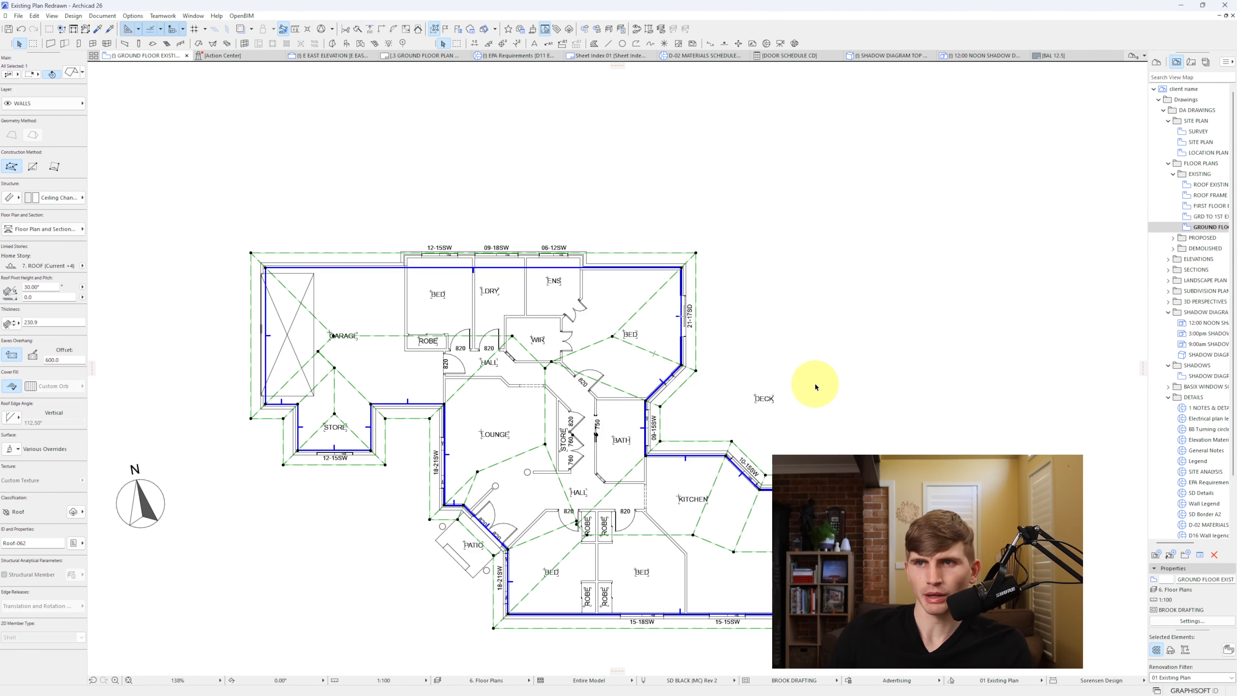
- Inspect the modified roof from above in 3D and compare its ridges and hips with the aerial photo
key(F3)
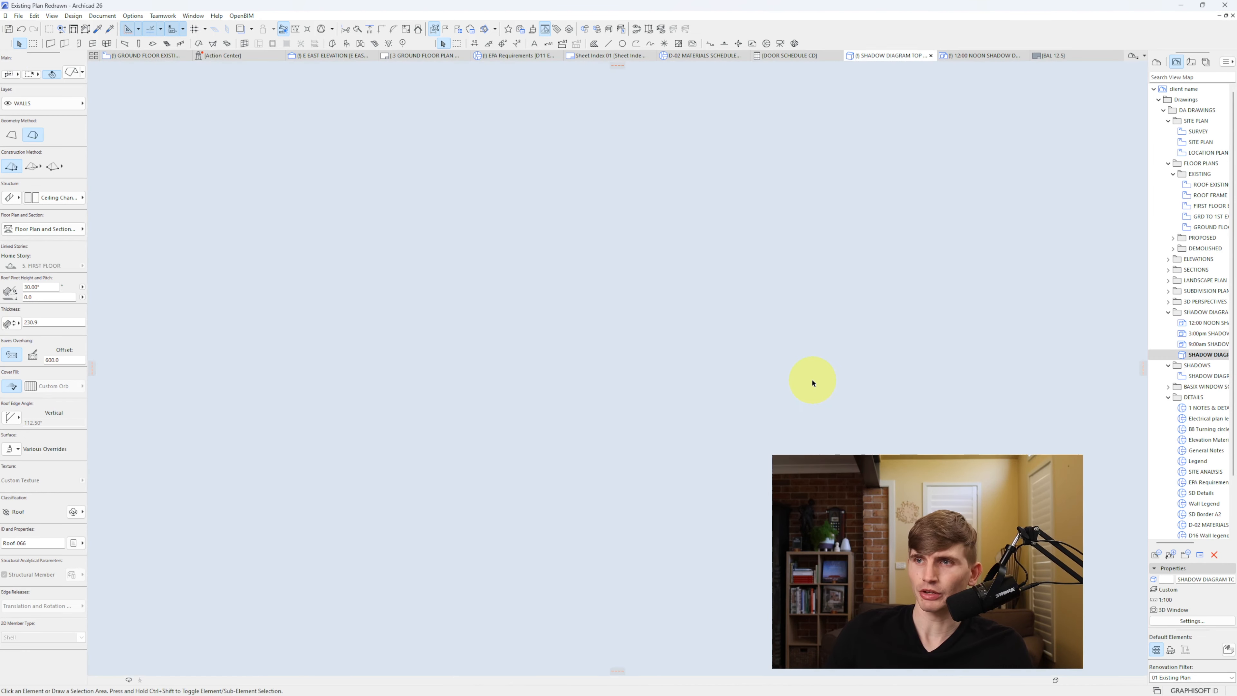
middle_click(657, 383)
middle_click(657, 384)
shift+middle_drag(682, 333, 439, 464)
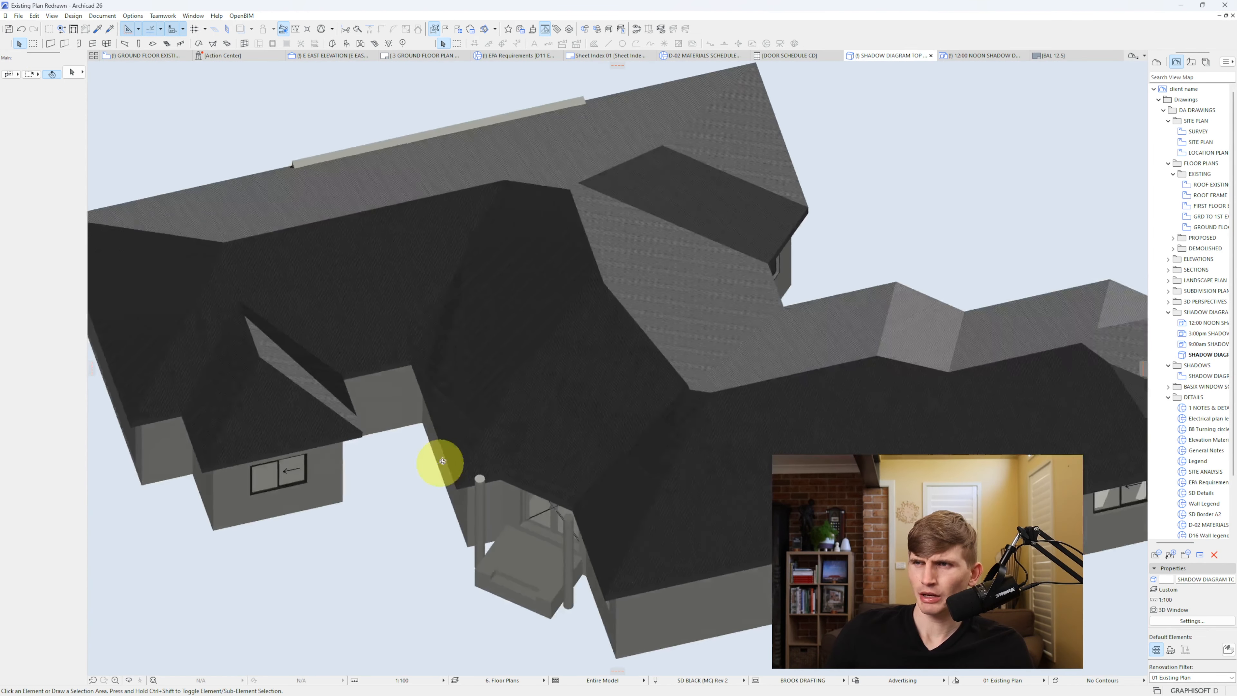
scroll(470, 460, down, 2)
shift+middle_drag(638, 442, 555, 514)
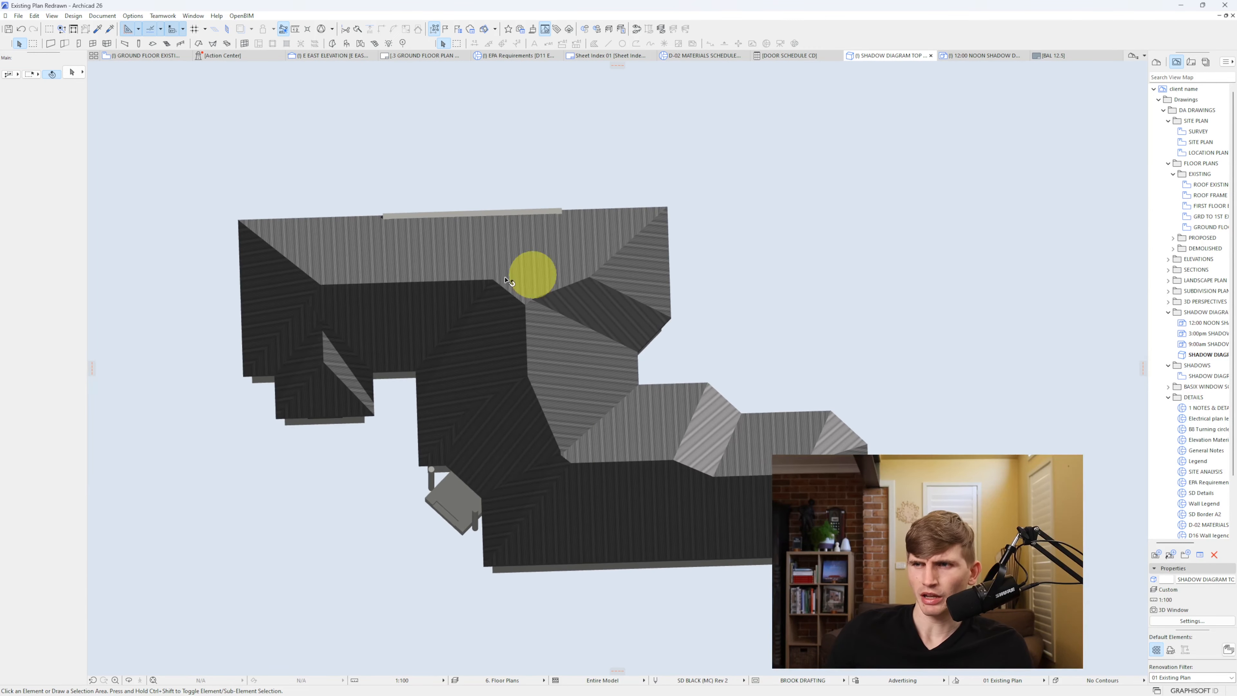
key(F2)
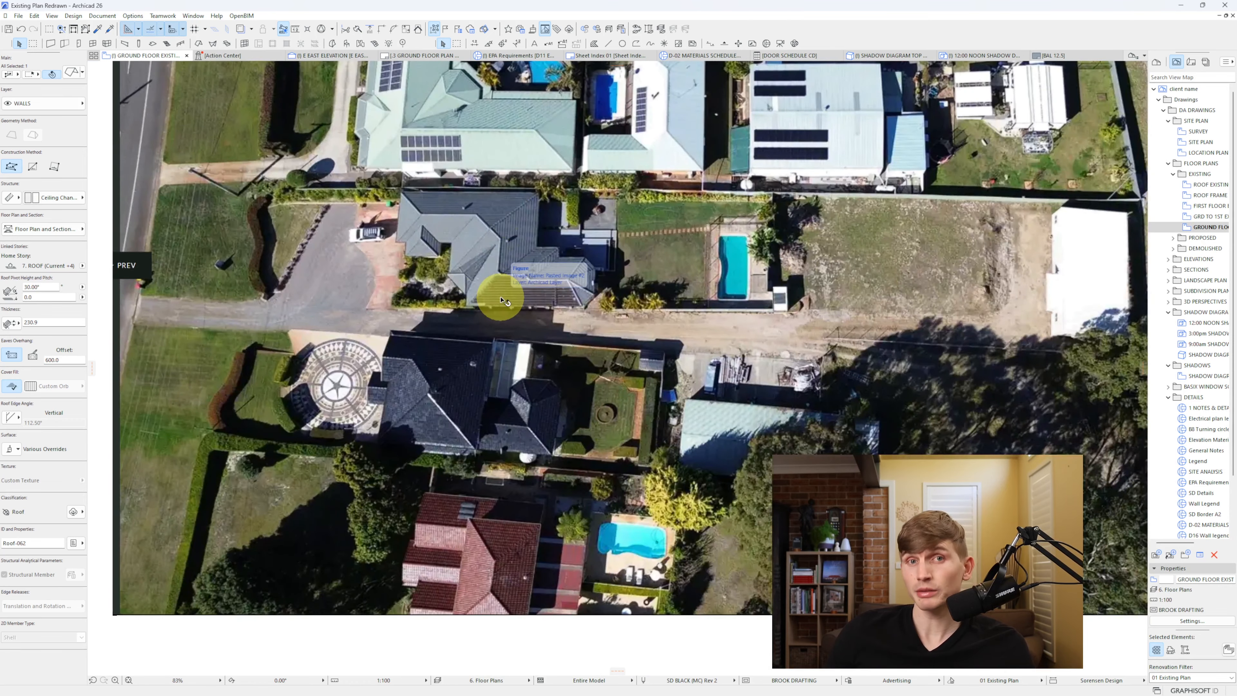
scroll(548, 298, up, 3)
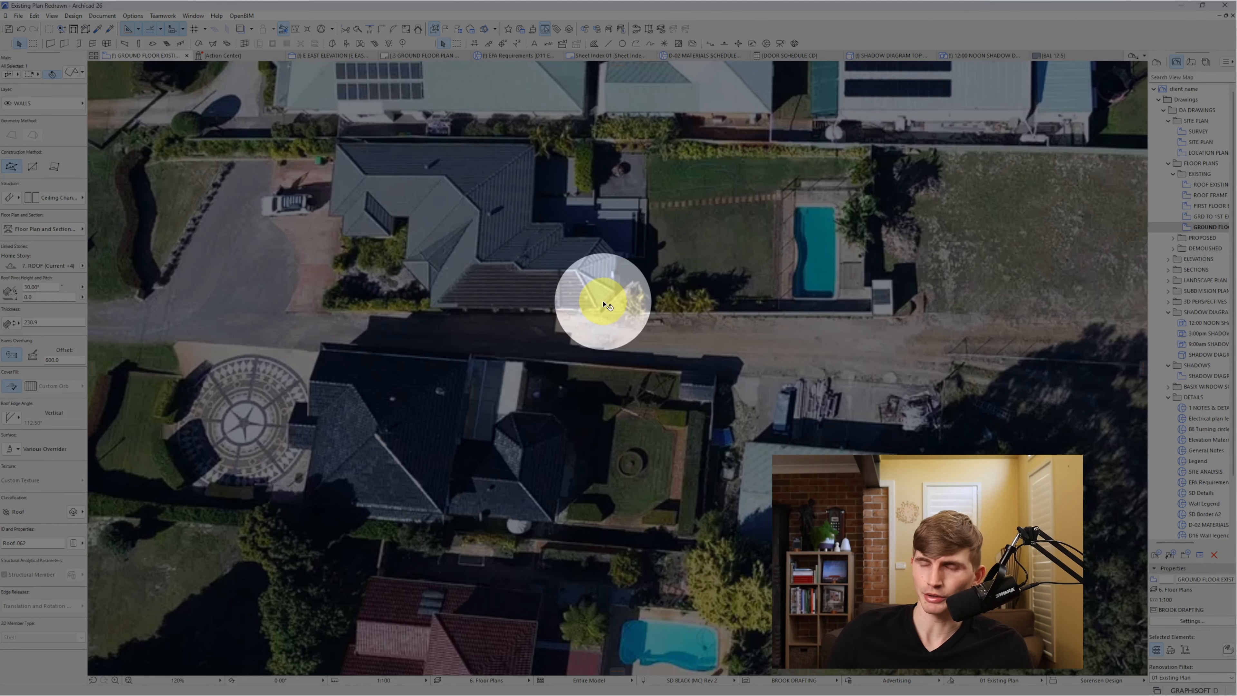
- Copy a patio column onto the deck, placing it just outside the kitchen's angled 10-15SW window
scroll(604, 305, down, 3)
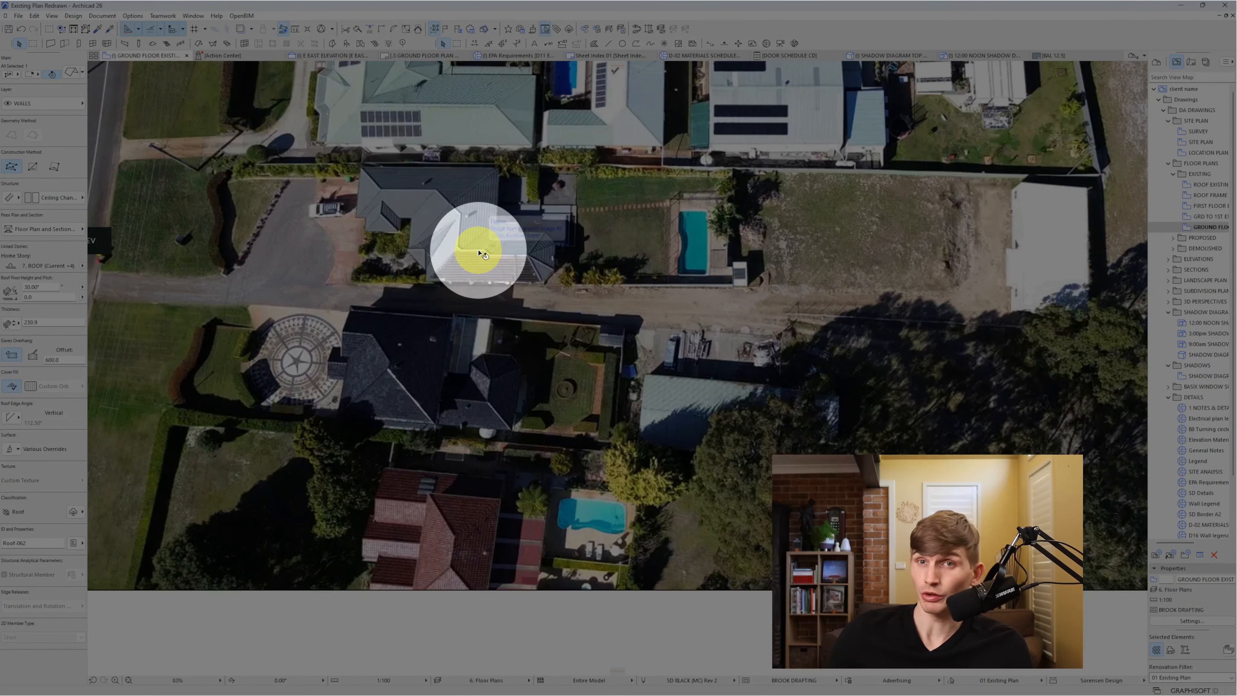
scroll(560, 510, up, 3)
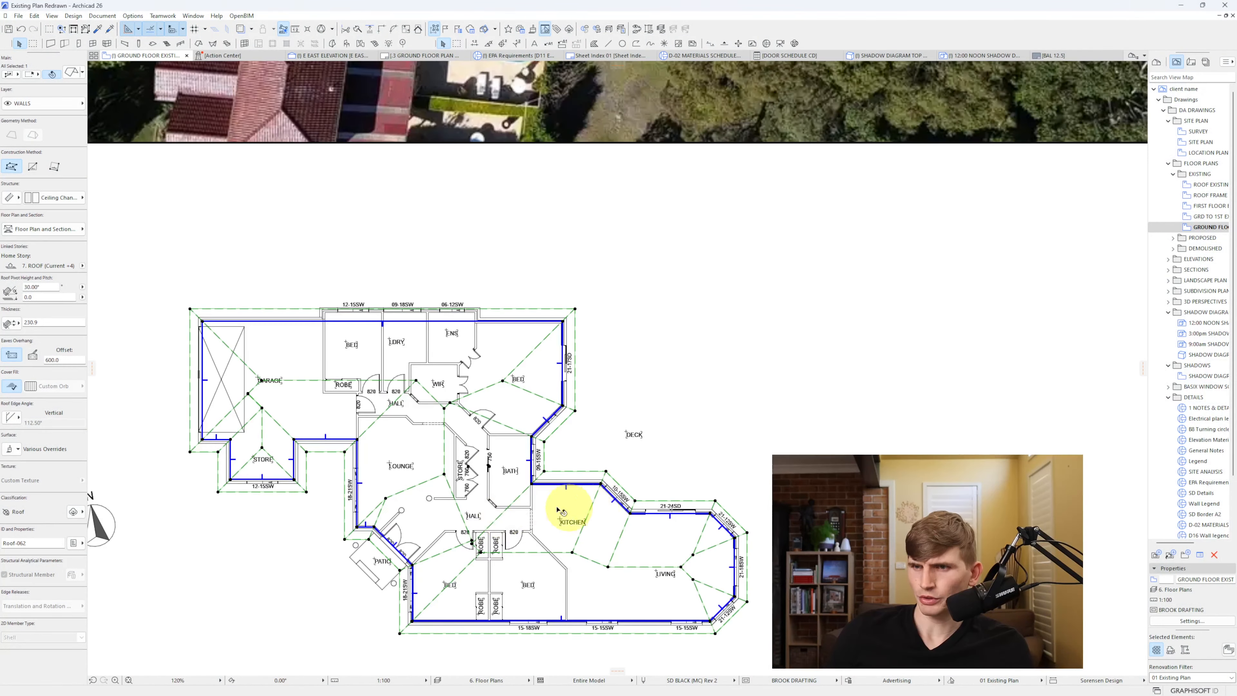
click(356, 546)
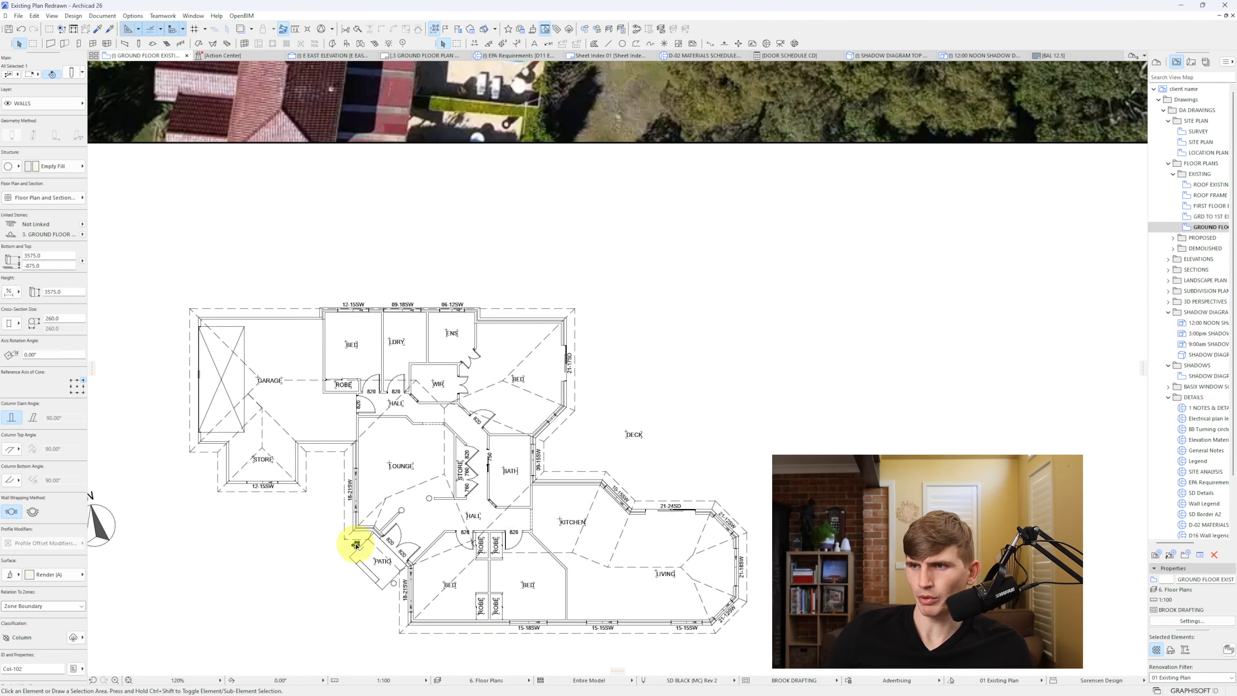
scroll(635, 488, up, 5)
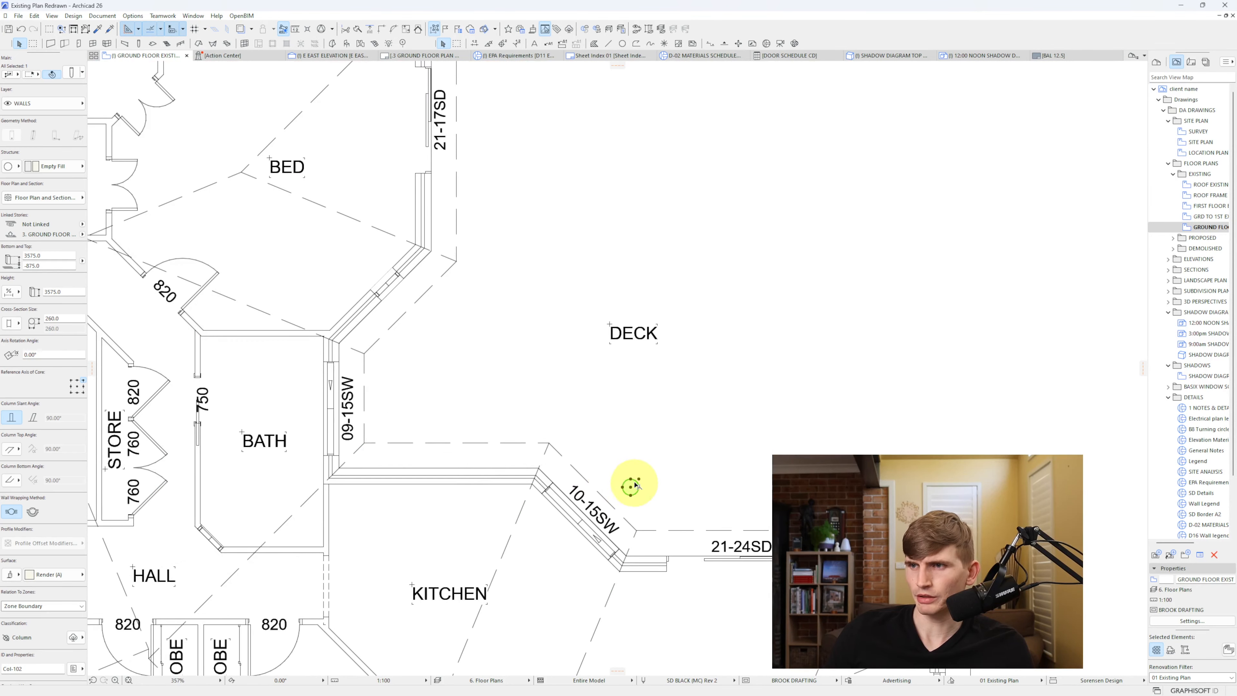
key(ctrl+d)
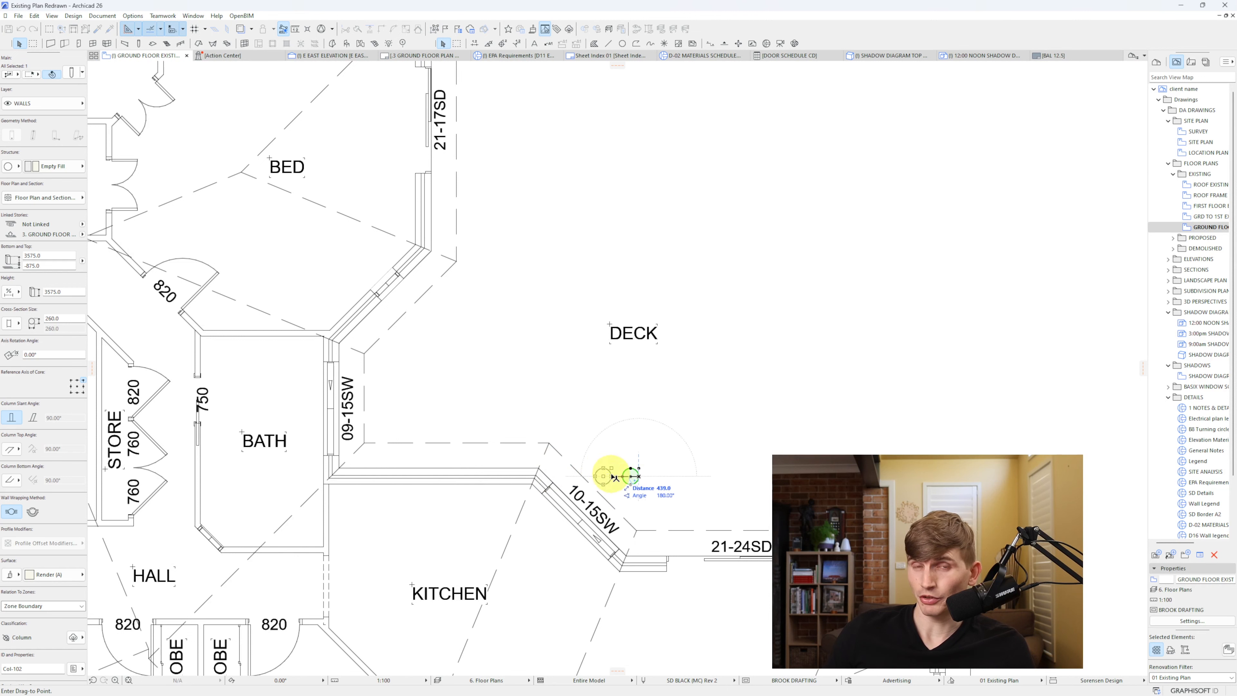
drag(615, 476, 624, 556)
shift+click(625, 558)
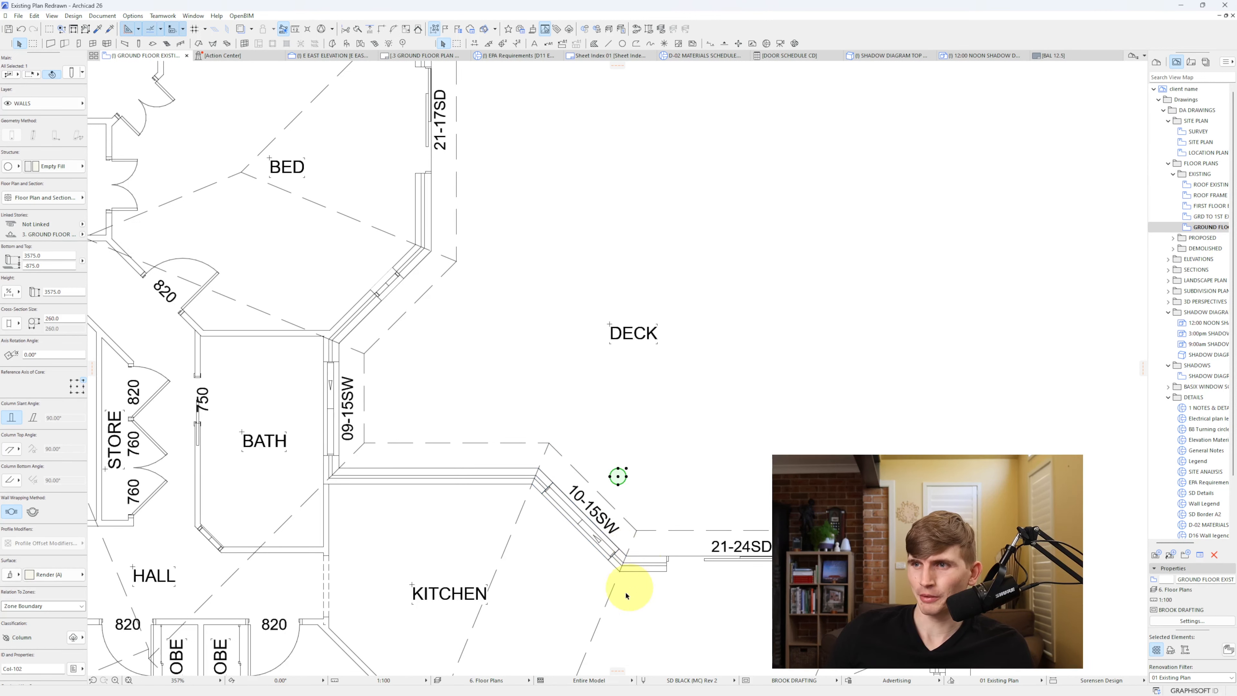
- Following the deck photo, move the roof's pivot node at the kitchen's angled window outward to form a square corner at the deck column
key(alt+Tab)
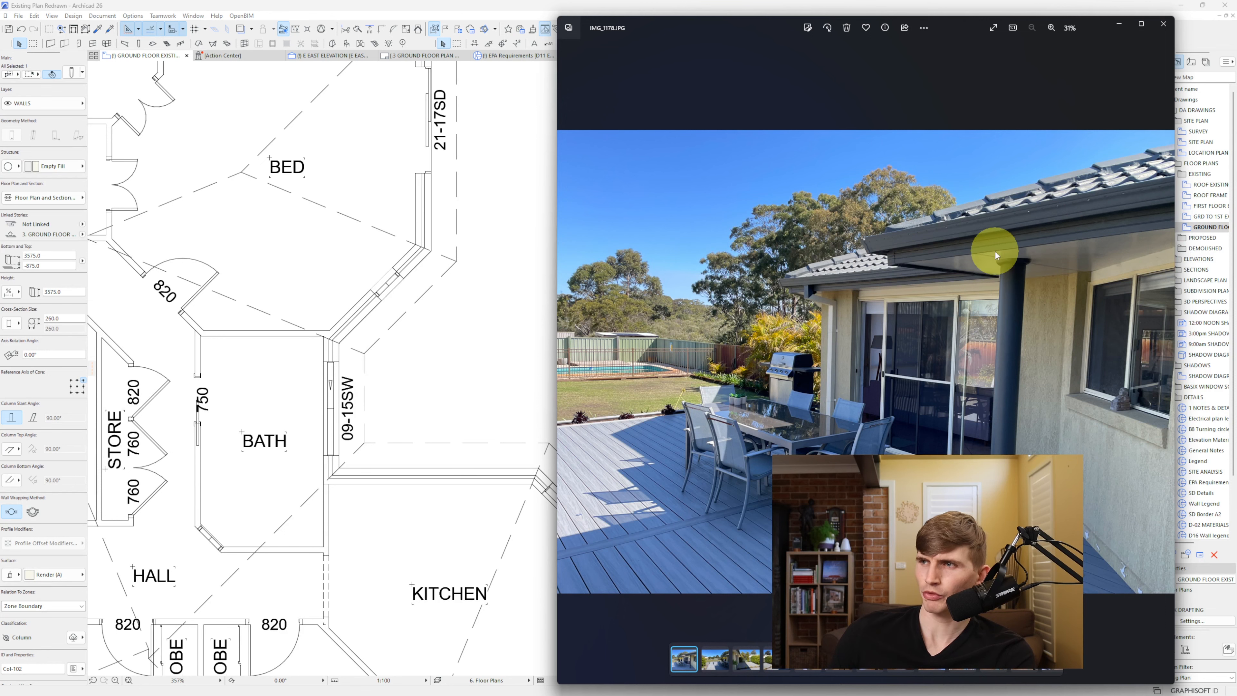
click(448, 411)
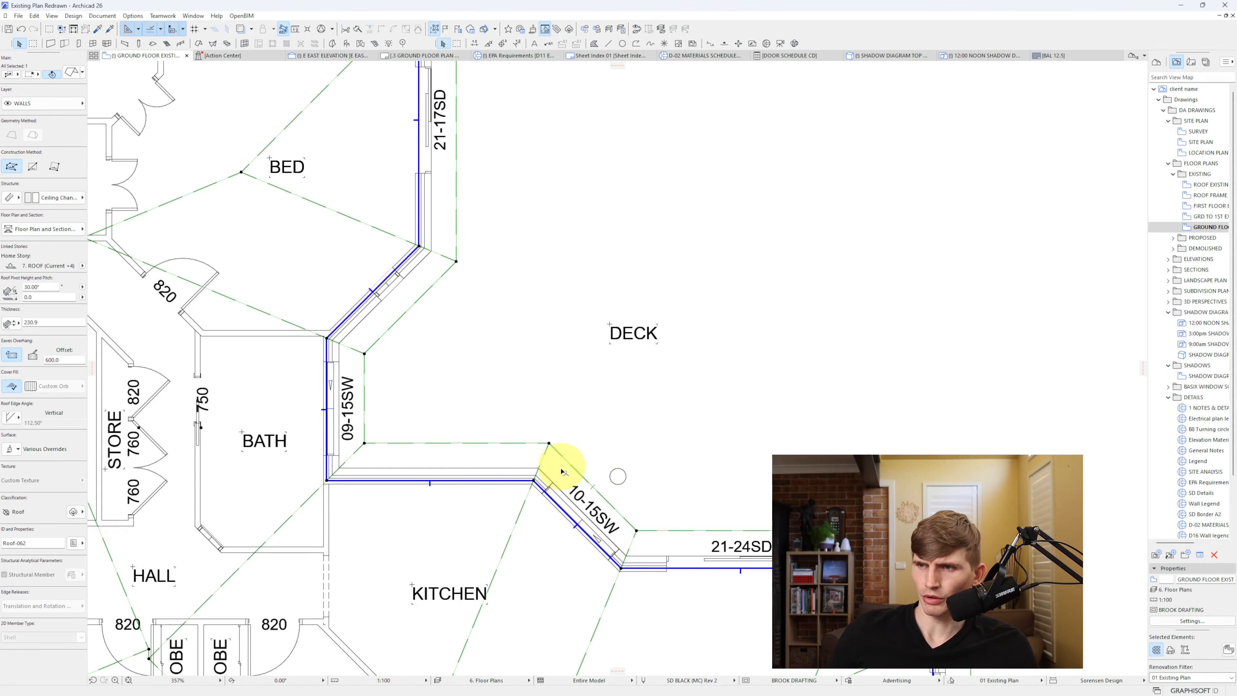
click(534, 482)
middle_drag(626, 470, 619, 439)
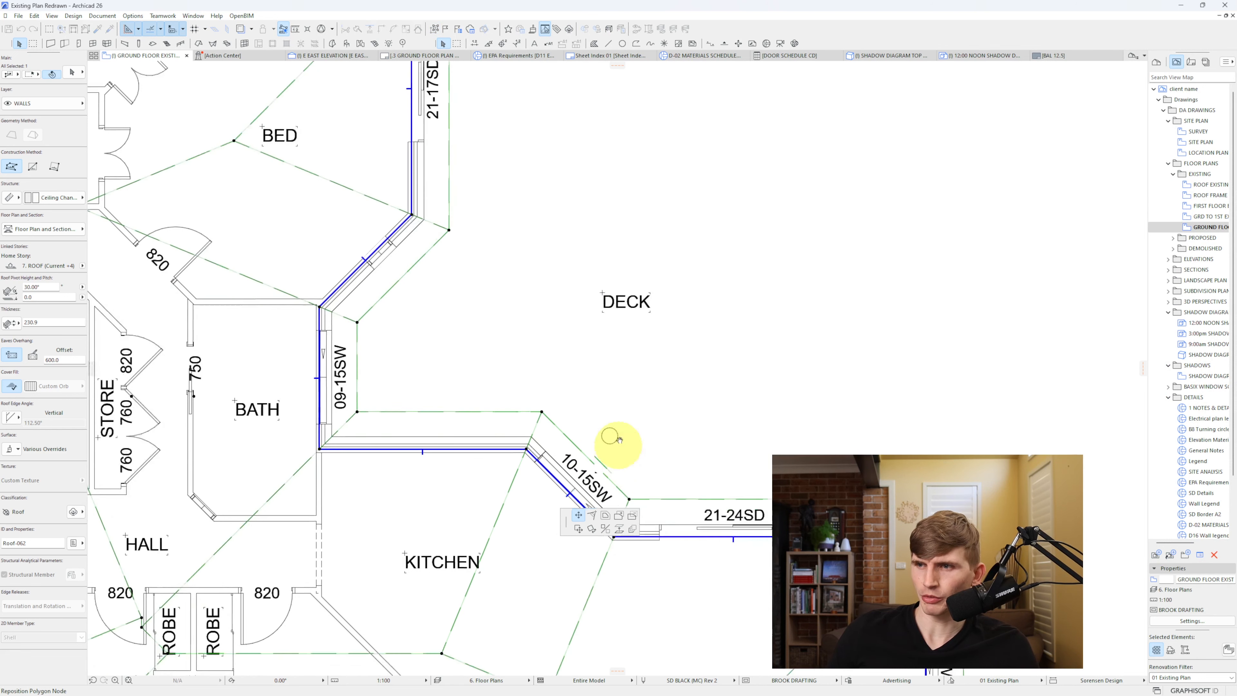
middle_drag(600, 497, 486, 517)
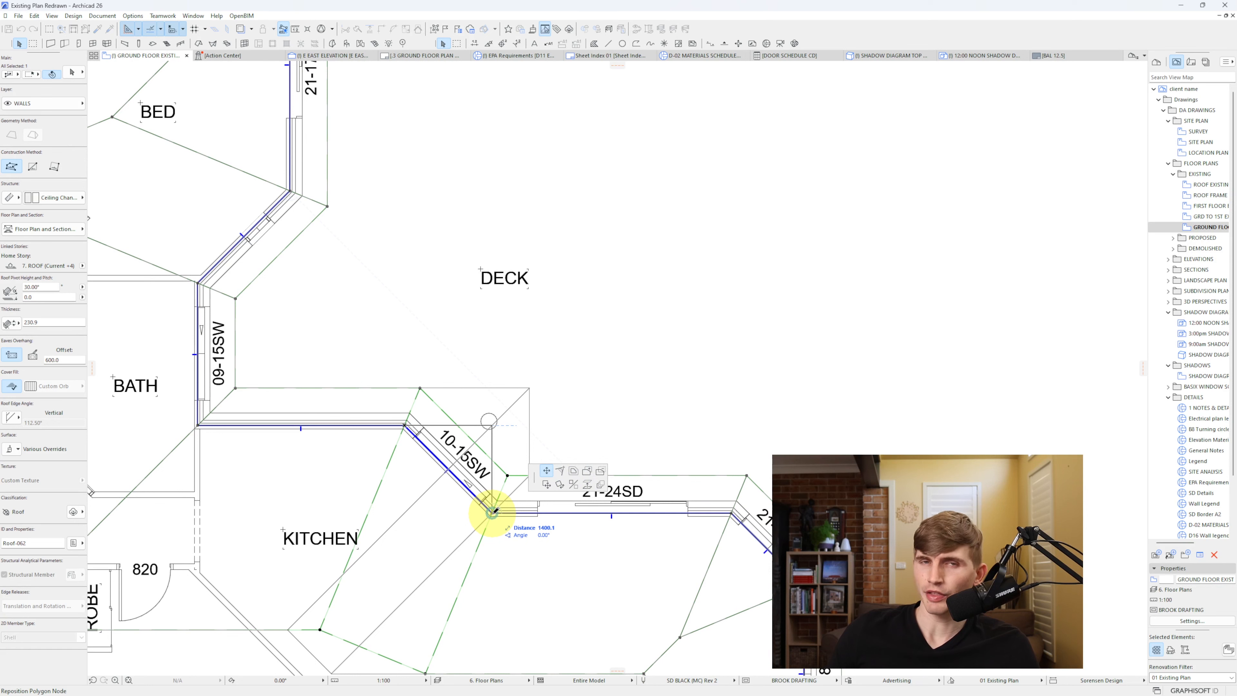
click(493, 510)
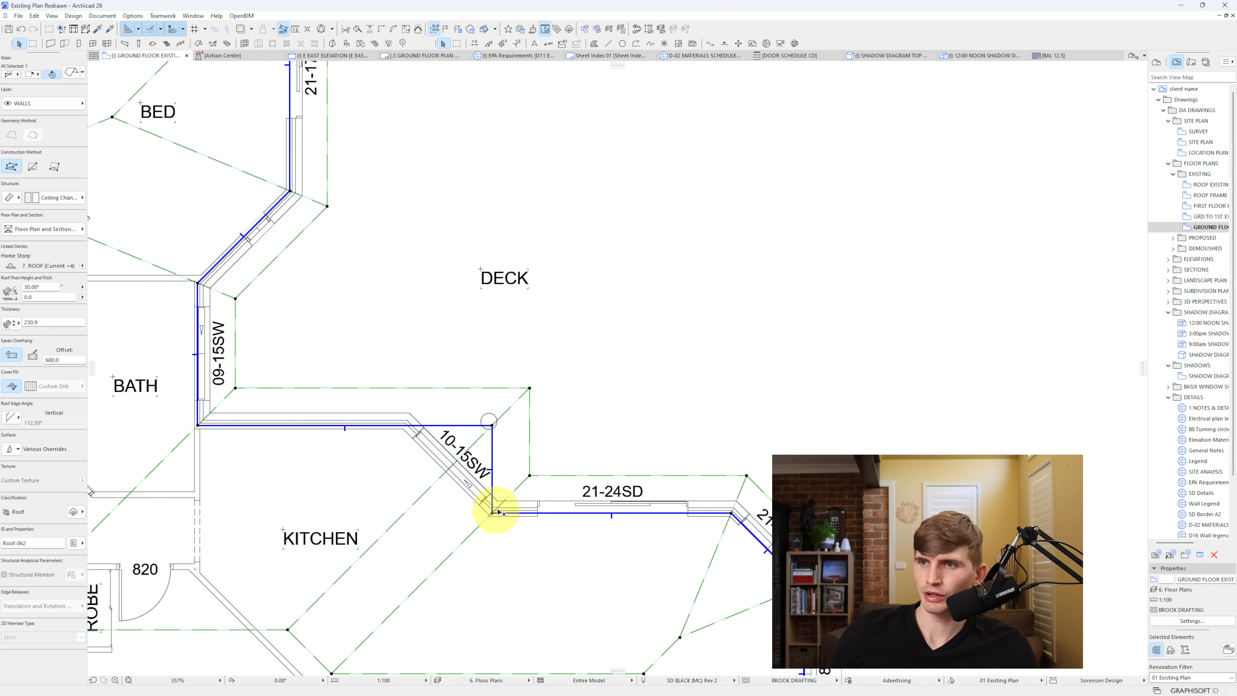
key(Escape)
scroll(507, 425, down, 3)
scroll(507, 425, down, 2)
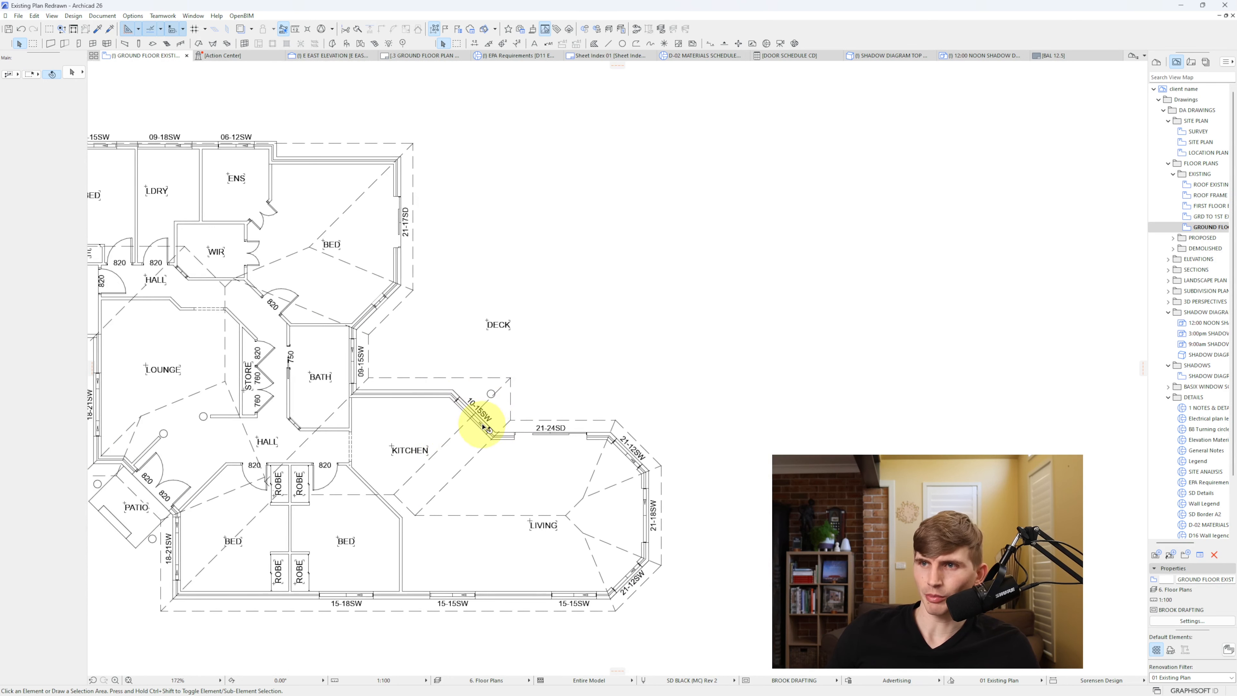
- Move the deck column so that its centre sits on the hip line of the roof's square corner
scroll(489, 405, up, 6)
click(506, 386)
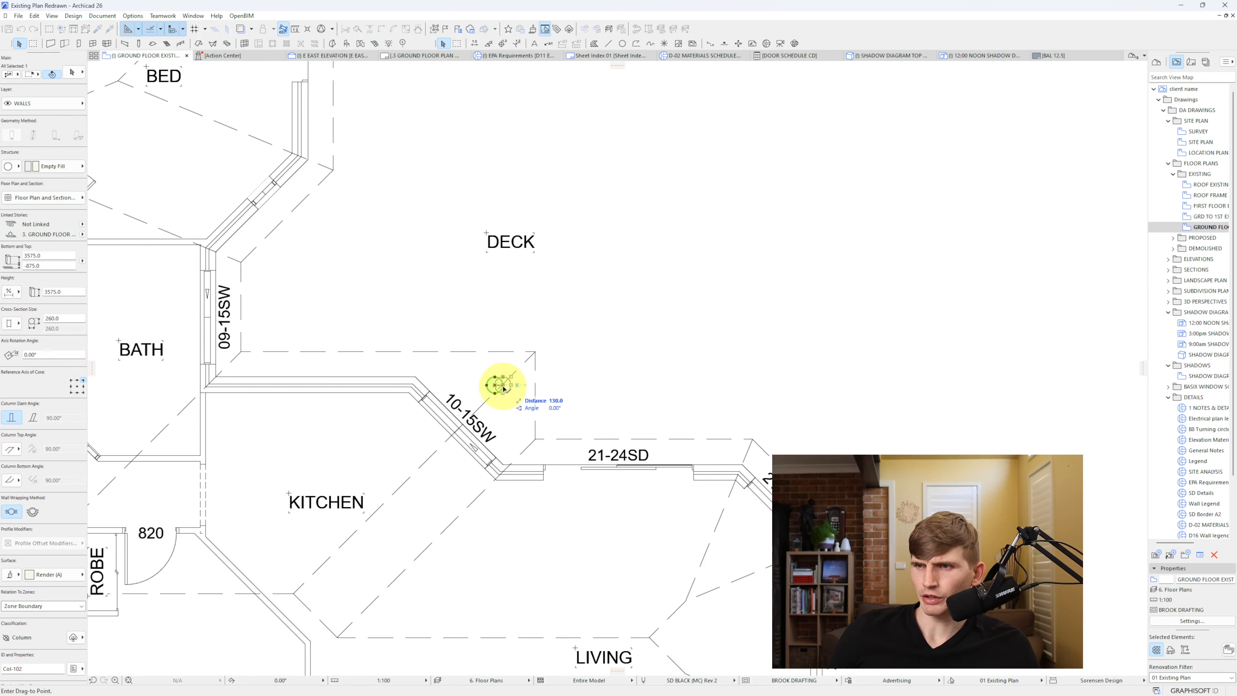
scroll(505, 387, up, 5)
click(511, 379)
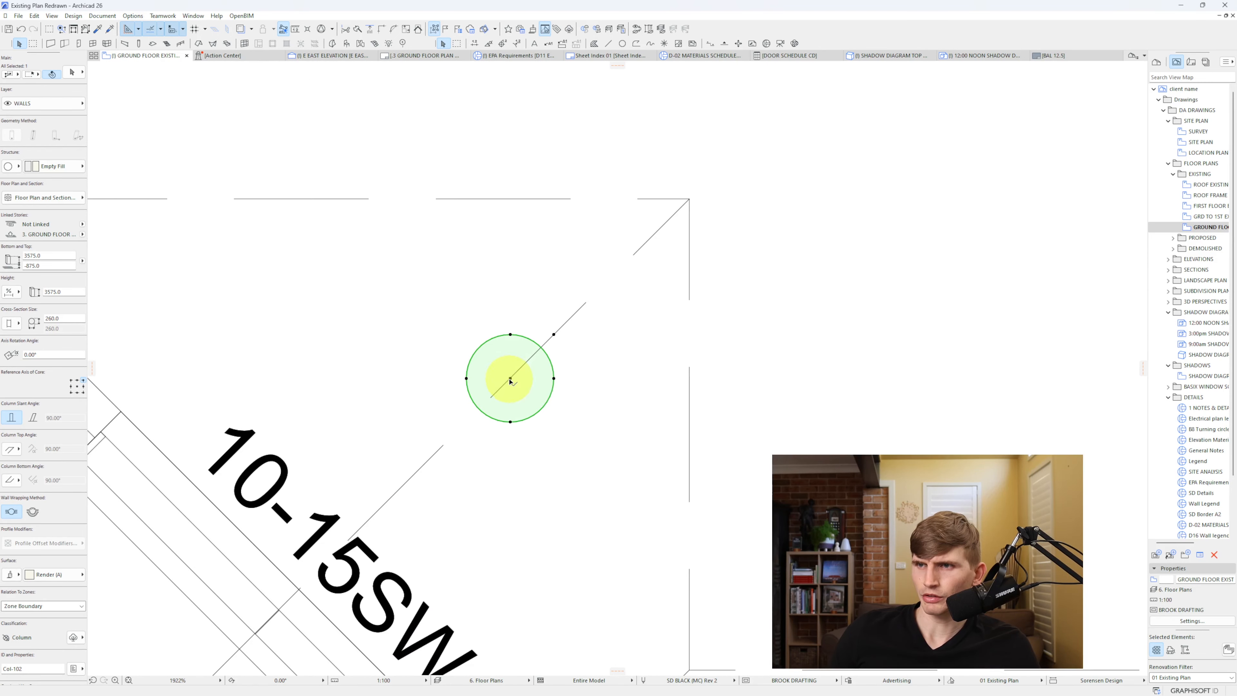
key(Escape)
scroll(511, 404, down, 5)
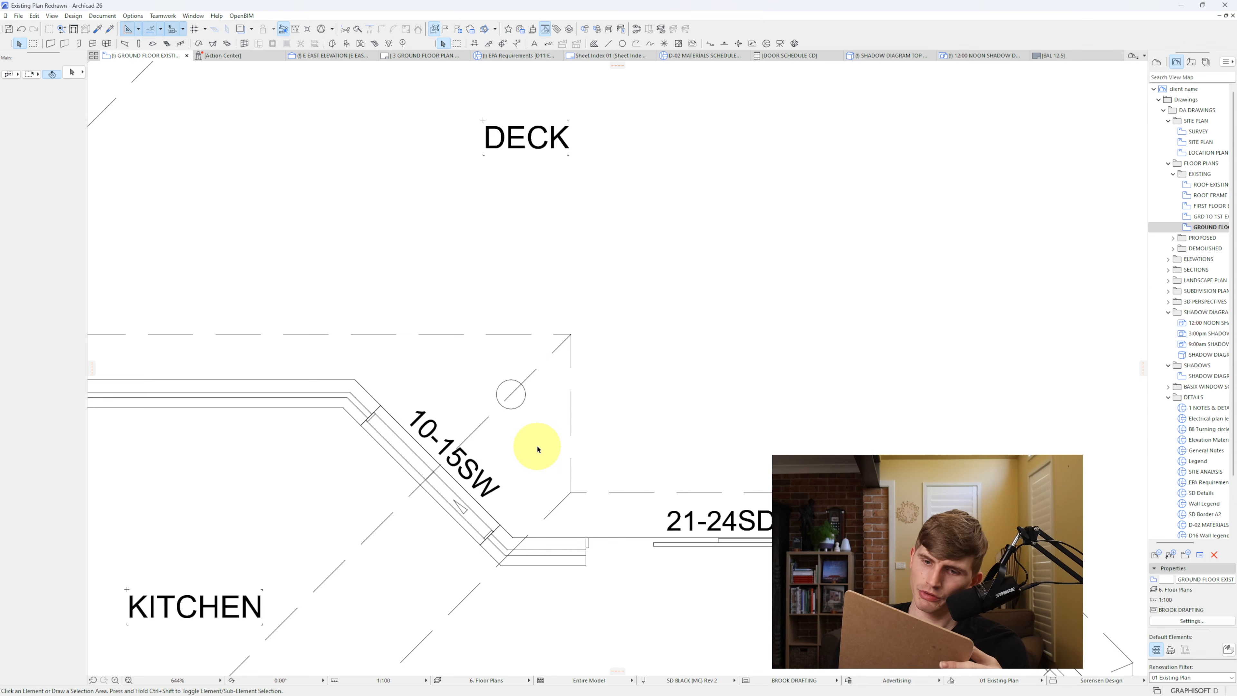
- Check the deck photo and offset the roof's pivot edge beside the bath window outward into line with the bedroom's east edge
scroll(537, 442, down, 5)
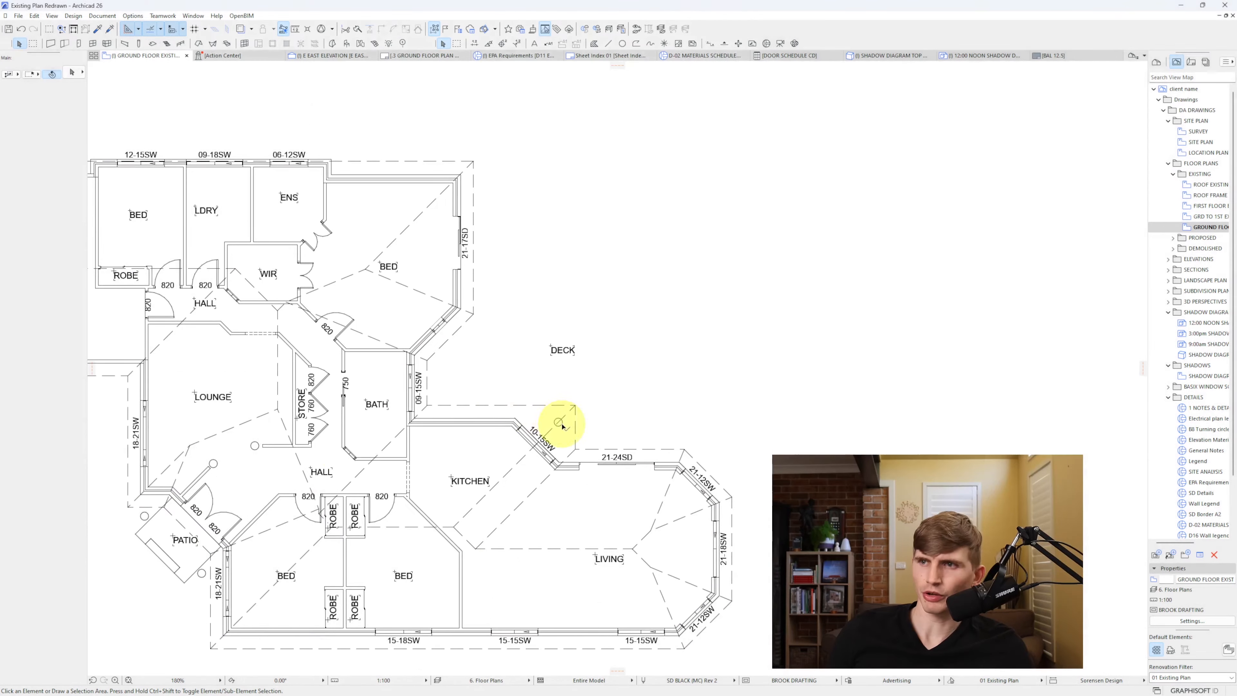
key(alt+Tab)
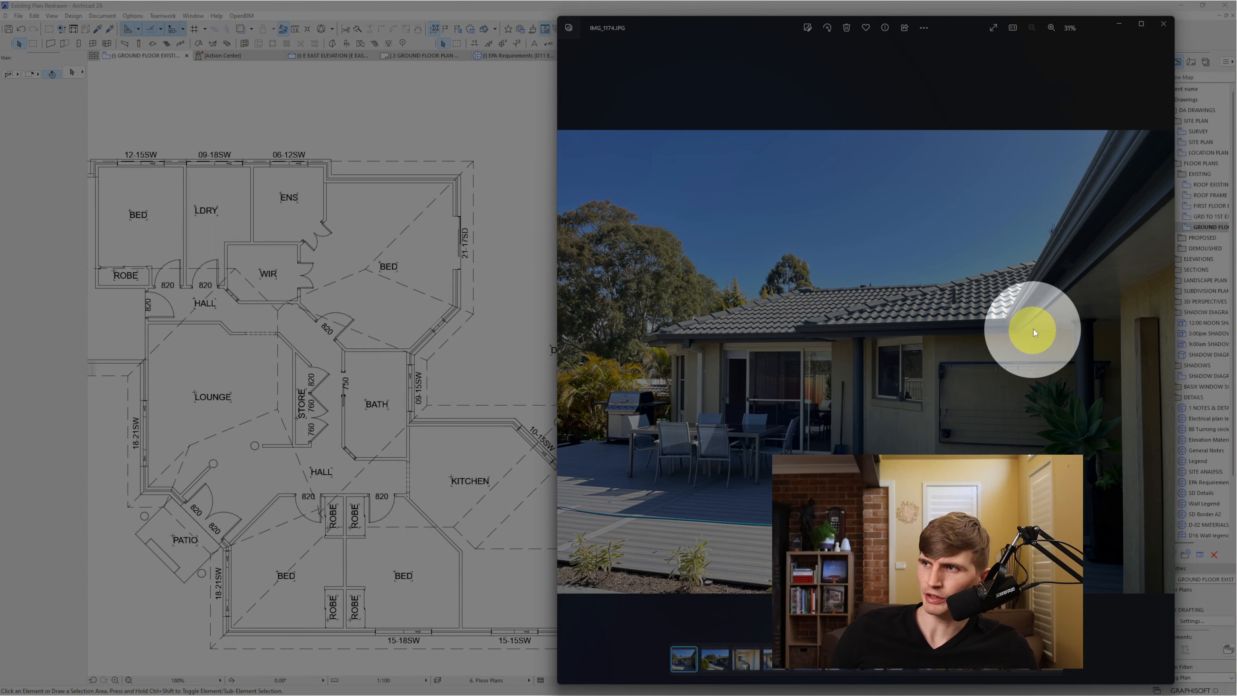
click(462, 332)
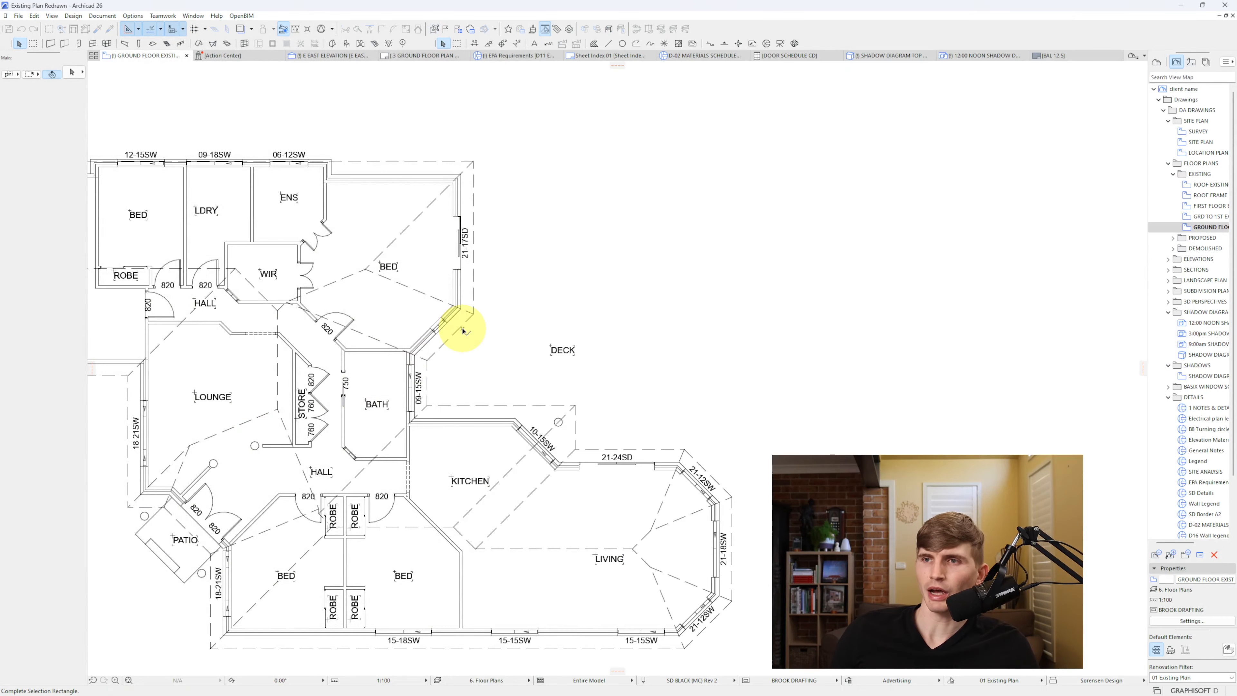
click(462, 332)
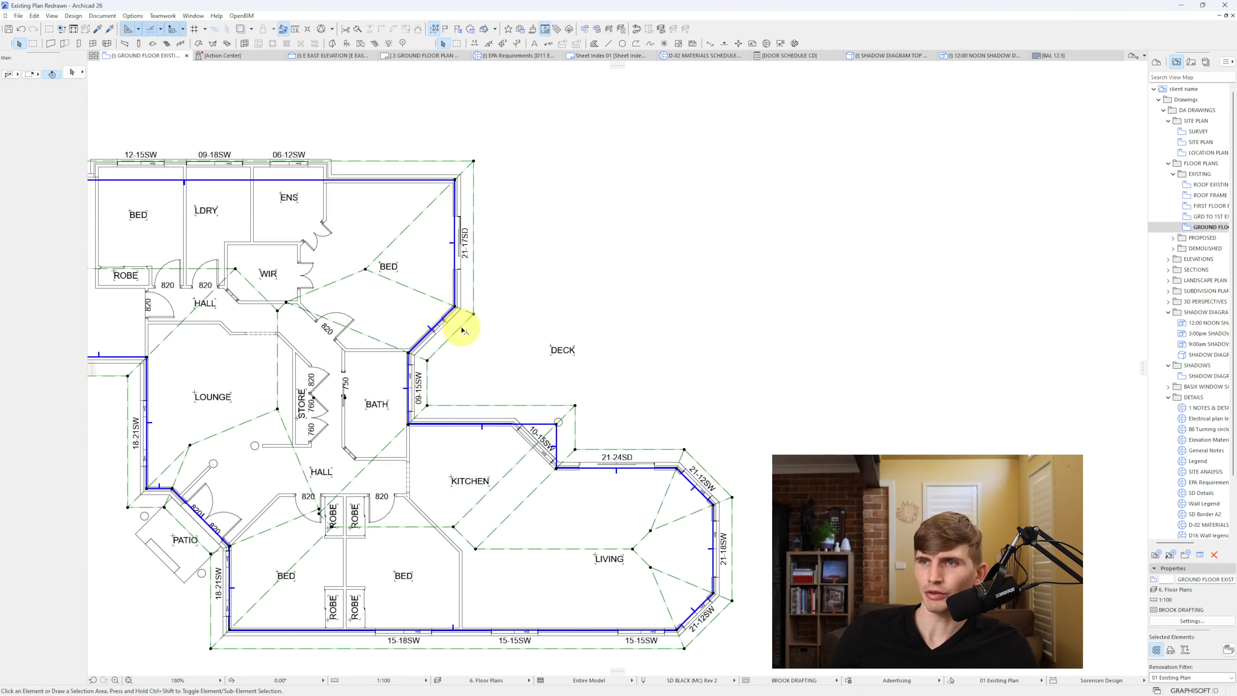
click(410, 375)
click(493, 419)
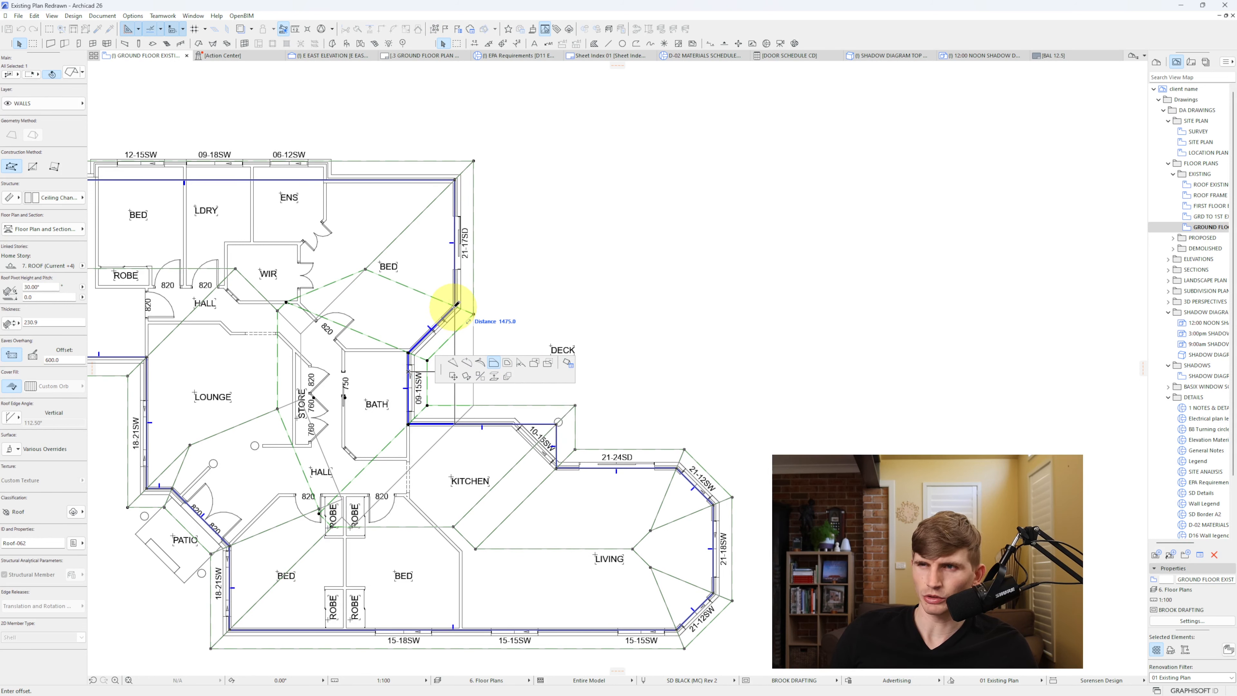
click(457, 304)
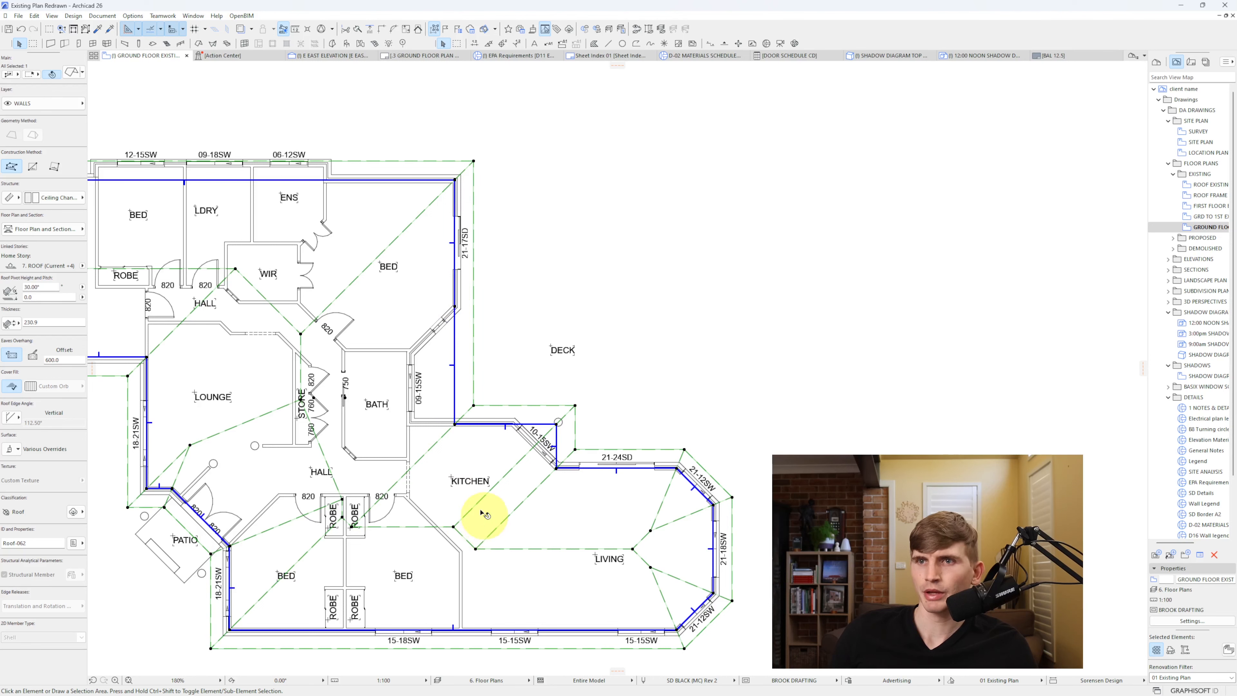
key(Escape)
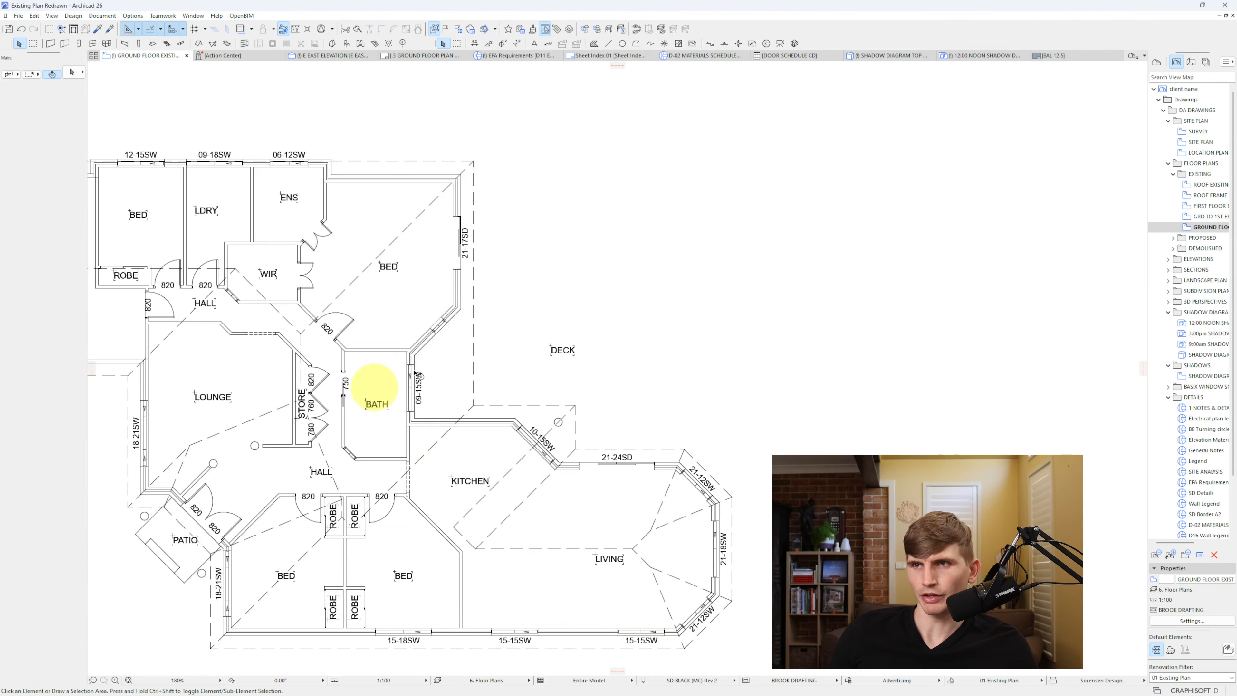
- Merge the surplus node on the bedroom's east pivot line into the inner corner beside the kitchen, leaving one straight edge
scroll(467, 517, up, 4)
click(487, 507)
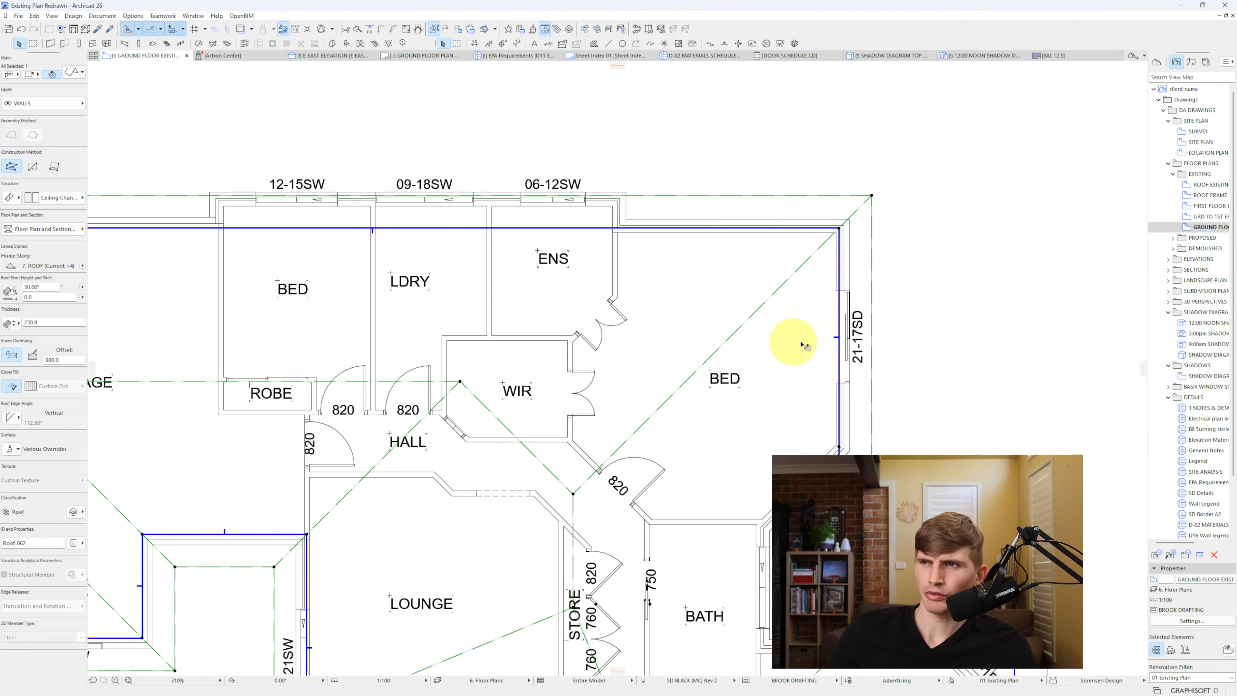
scroll(702, 229, up, 5)
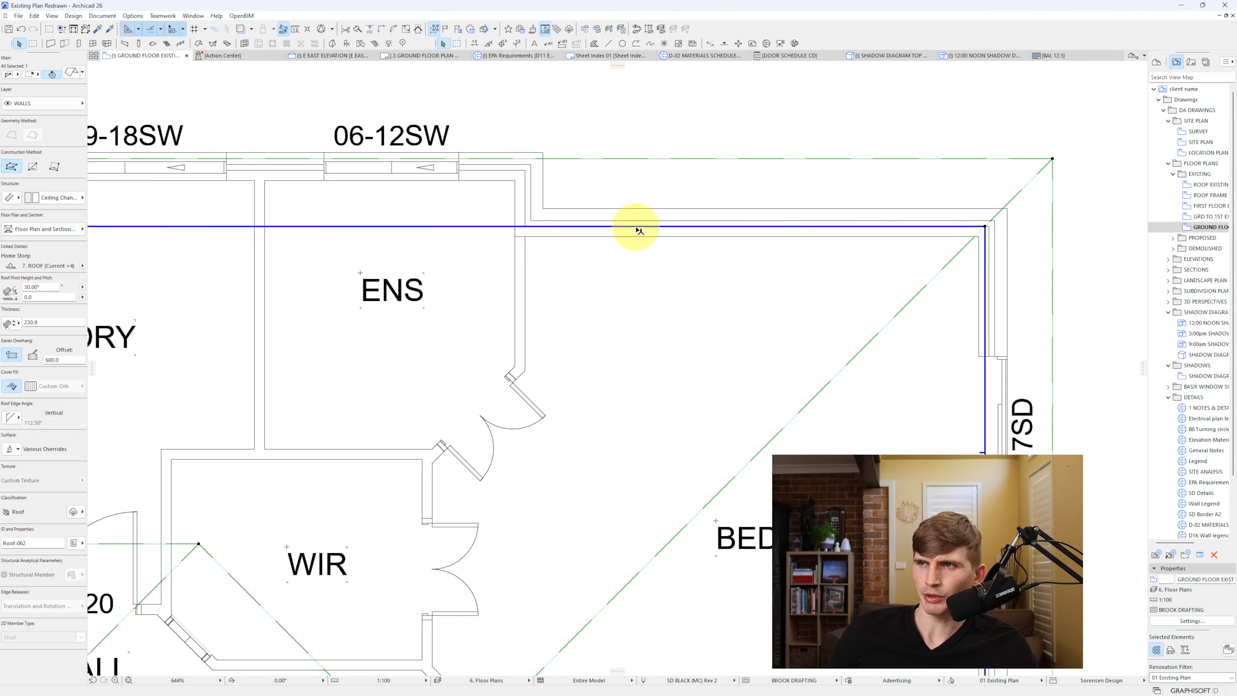
scroll(638, 229, down, 6)
scroll(806, 448, up, 4)
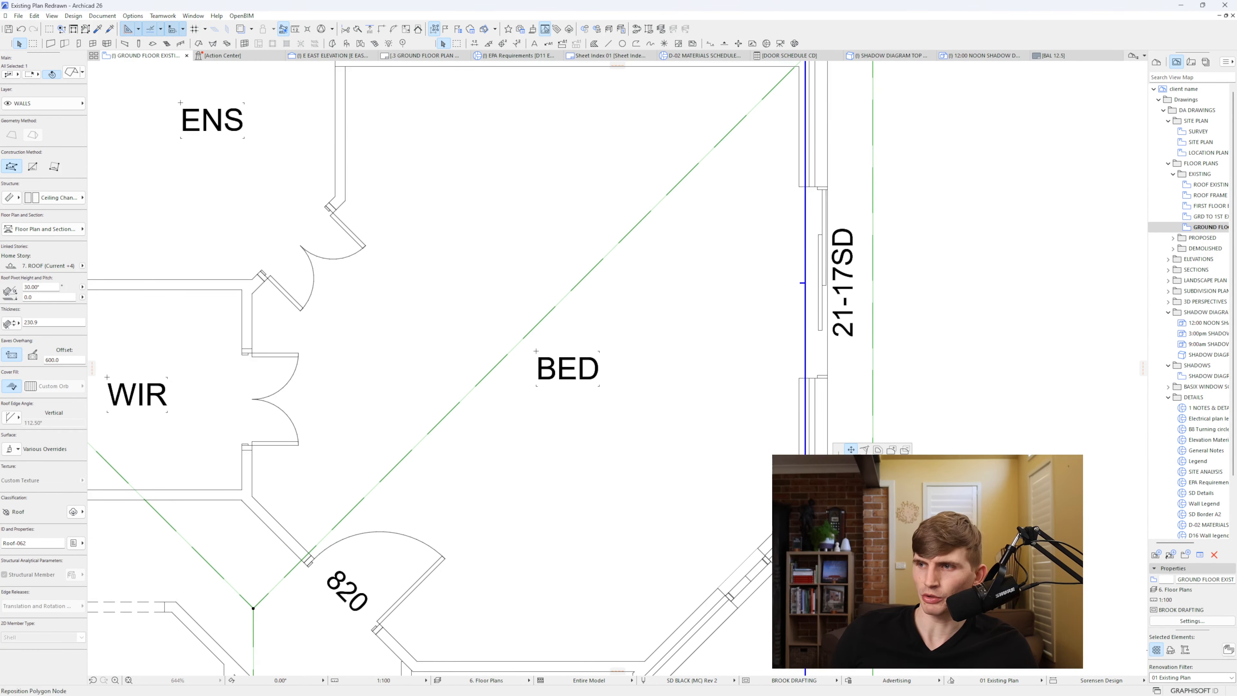
scroll(815, 543, down, 3)
middle_drag(804, 594, 718, 439)
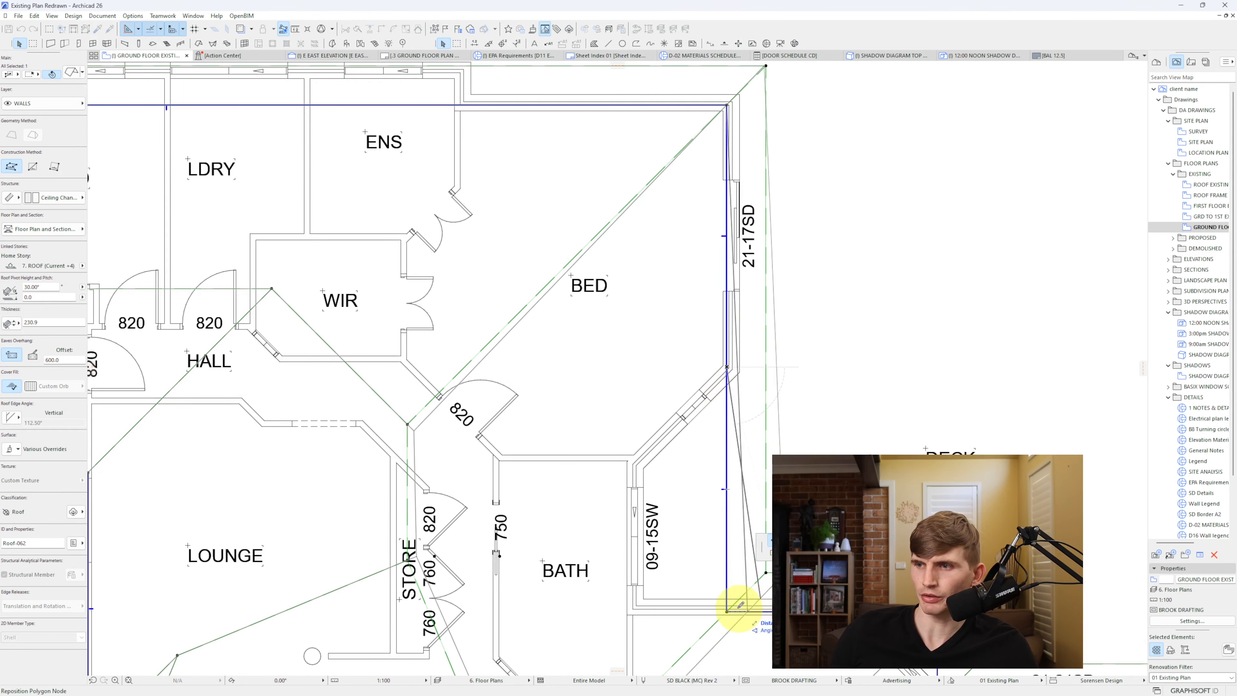
click(727, 611)
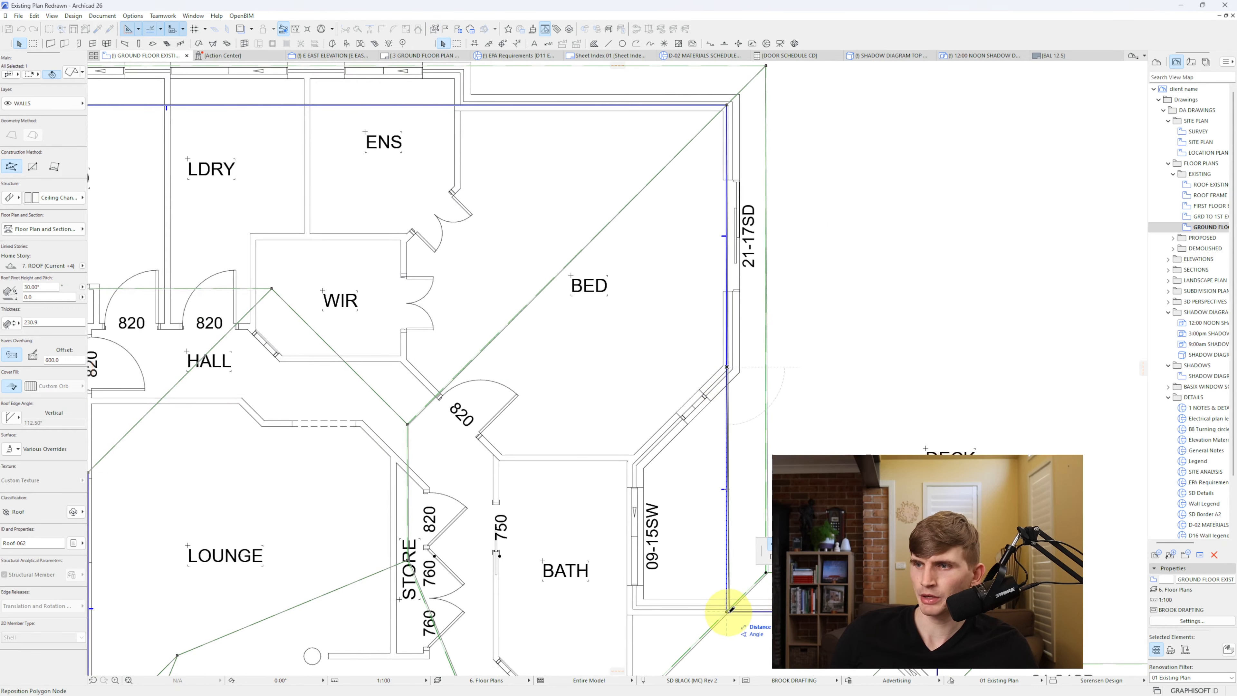
- Offset all the roof's pivot lines outward by about 37 mm, using the bedroom's east wall as the reference
scroll(728, 336, up, 3)
click(727, 328)
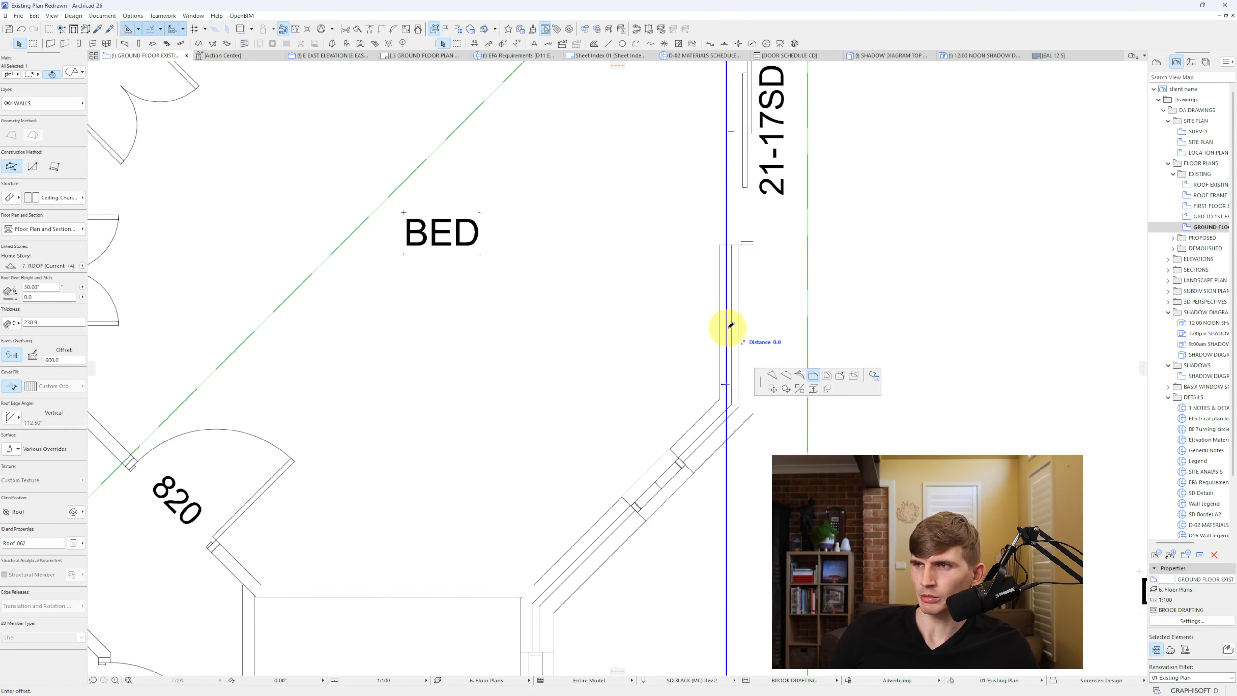
click(820, 376)
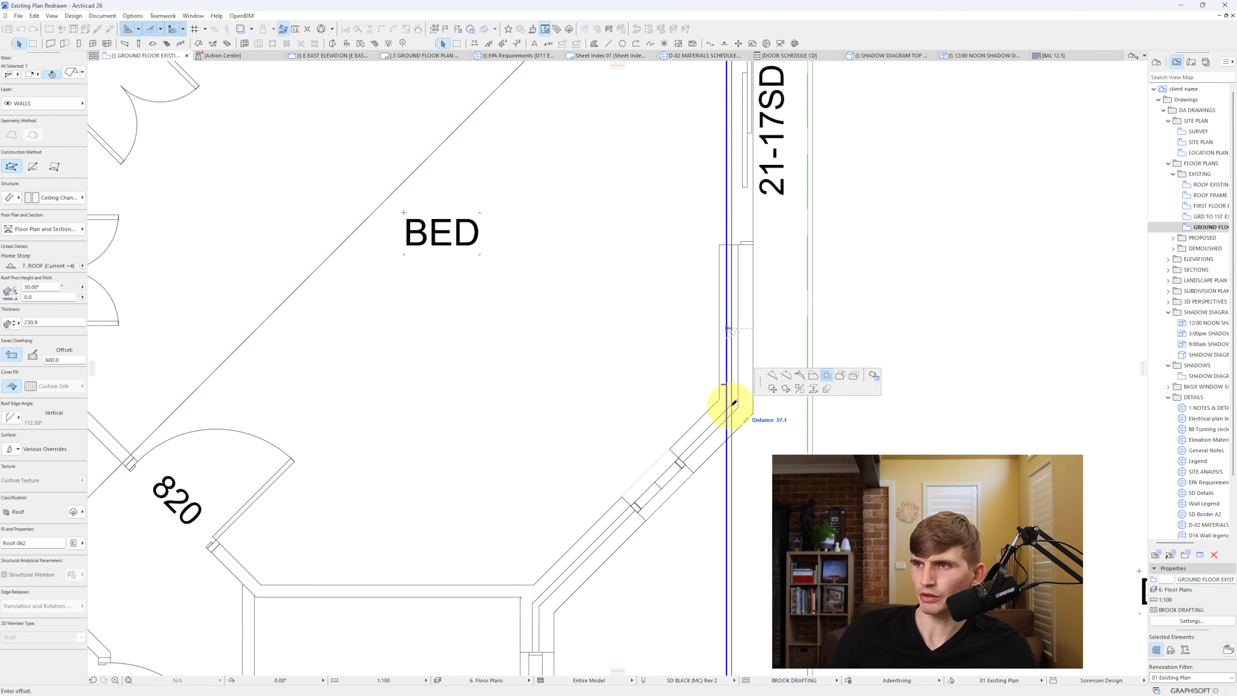
click(734, 404)
- Examine how the roof's pivot lines sit against the external walls around the kitchen, living room, south side and north bedrooms
scroll(740, 409, down, 5)
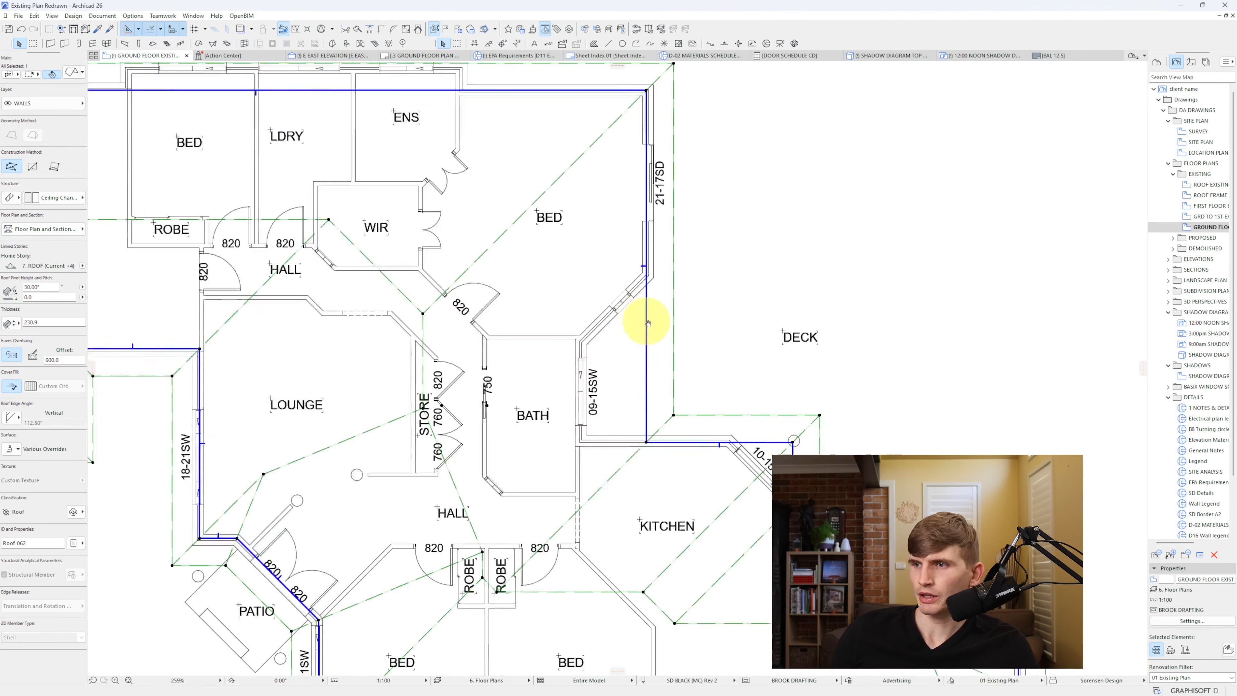
scroll(668, 431, up, 8)
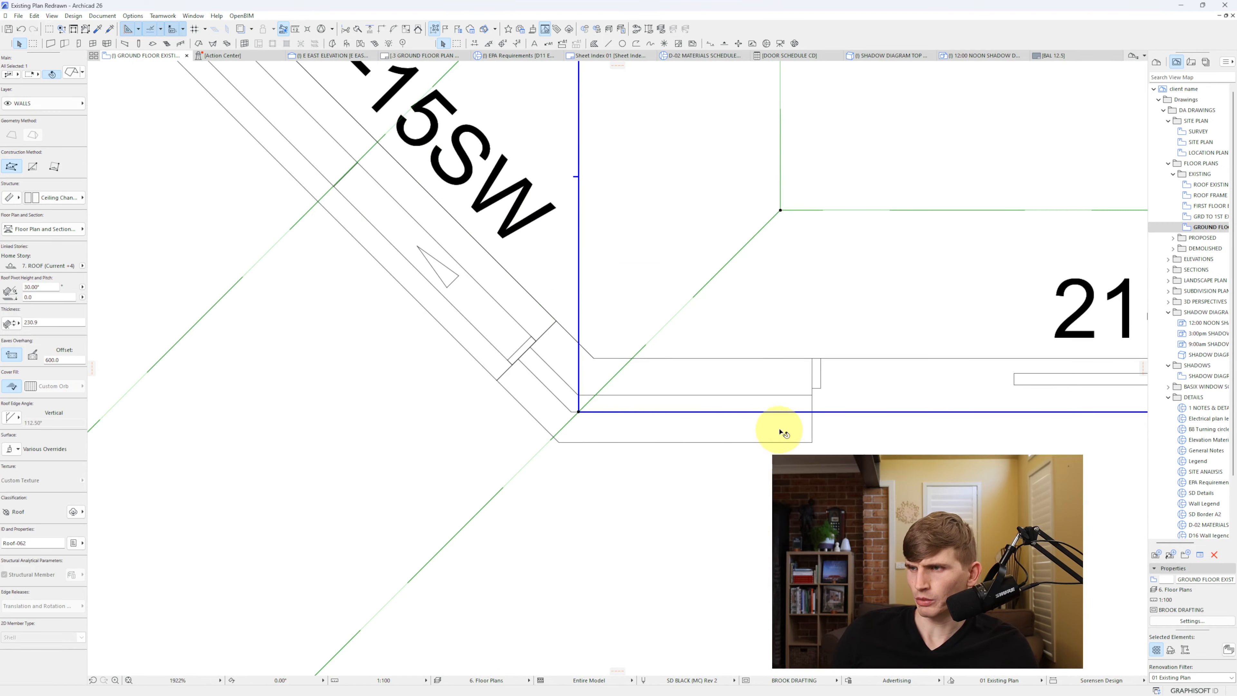
scroll(785, 429, down, 1)
scroll(814, 460, down, 2)
middle_drag(814, 460, 407, 190)
middle_drag(794, 507, 646, 242)
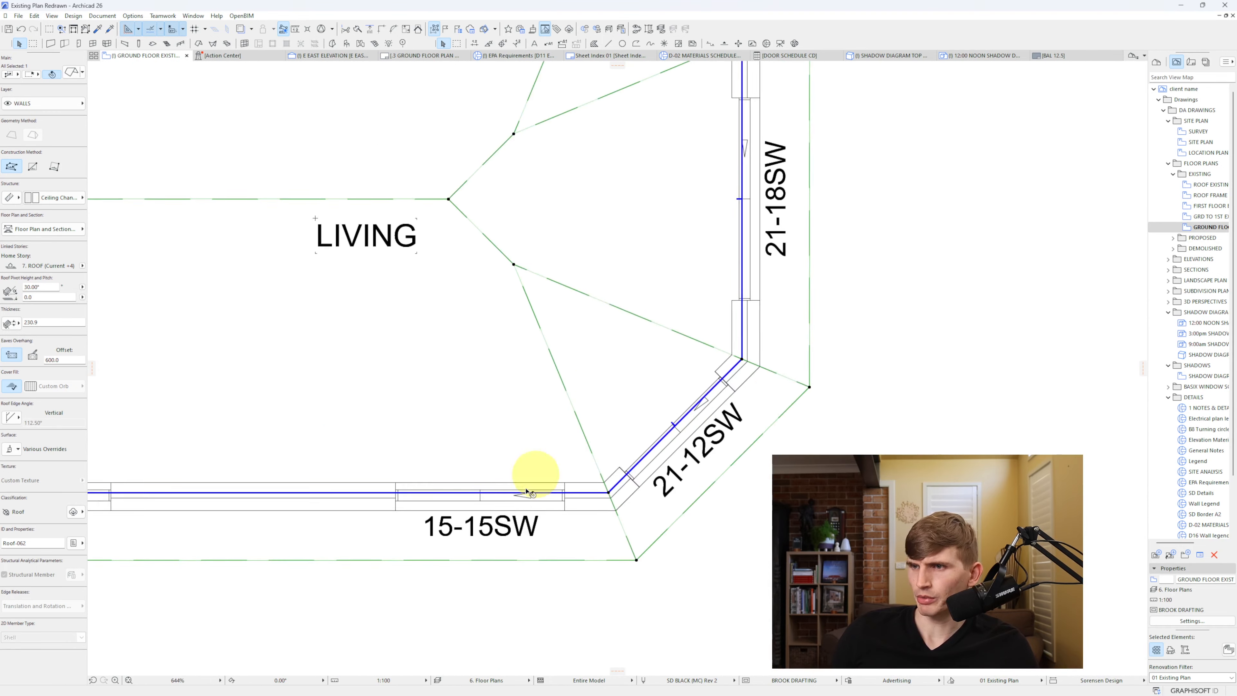
mouse_move(408, 499)
middle_down()
mouse_move(398, 196)
mouse_move(549, 181)
middle_up()
middle_drag(193, 186, 509, 225)
scroll(389, 220, down, 3)
mouse_move(389, 220)
middle_down()
mouse_move(469, 394)
mouse_move(597, 574)
middle_up()
middle_drag(312, 243, 678, 561)
middle_drag(422, 204, 467, 587)
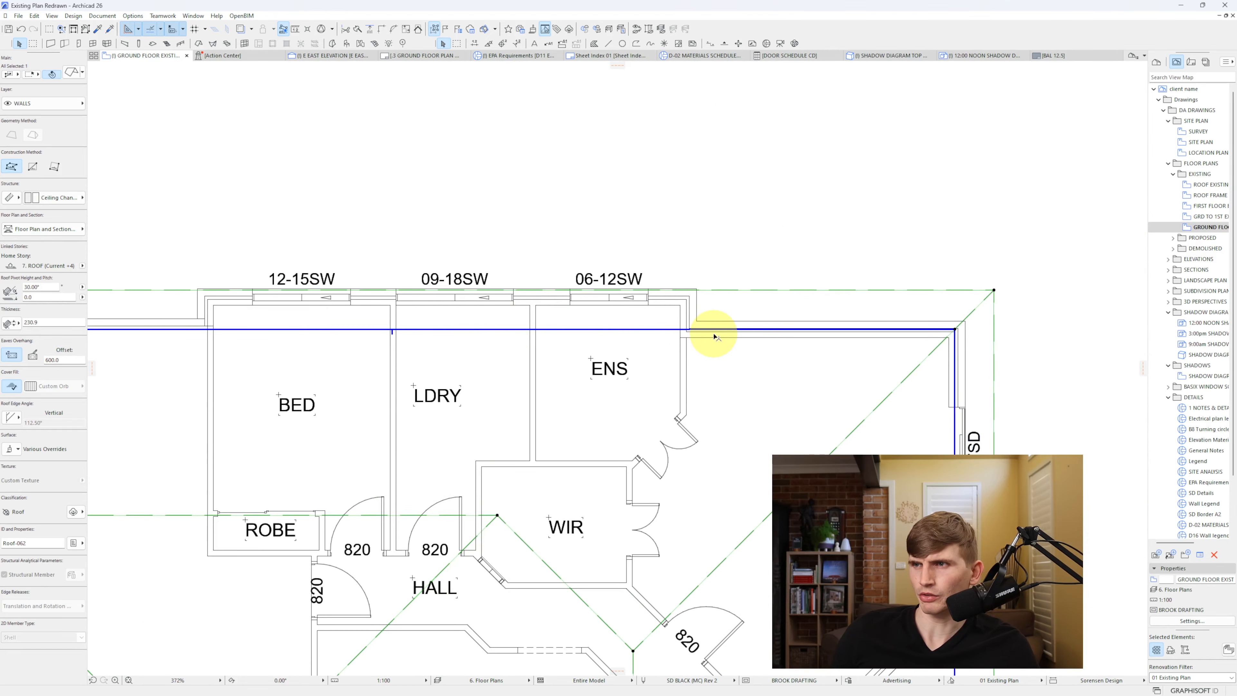
- Offset only the roof's north pivot edge slightly inward onto the bedroom's north wall line beside the ensuite
scroll(725, 333, up, 1)
scroll(724, 334, up, 3)
click(703, 324)
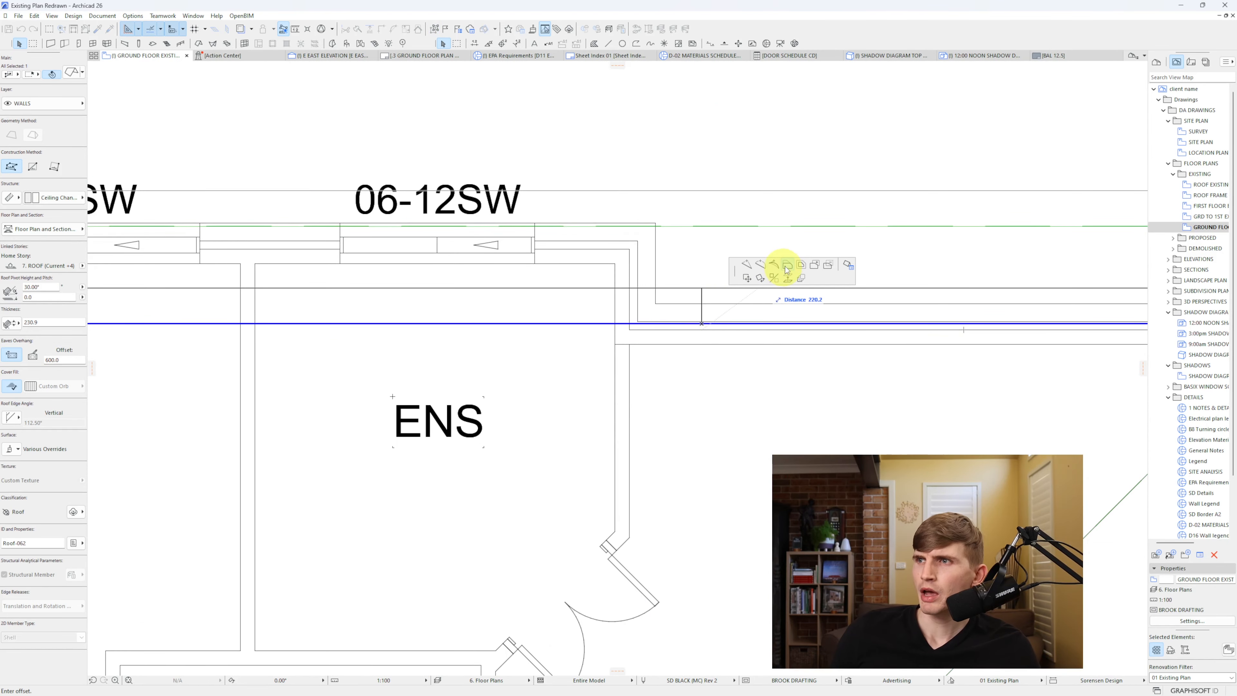
click(703, 331)
scroll(703, 331, down, 5)
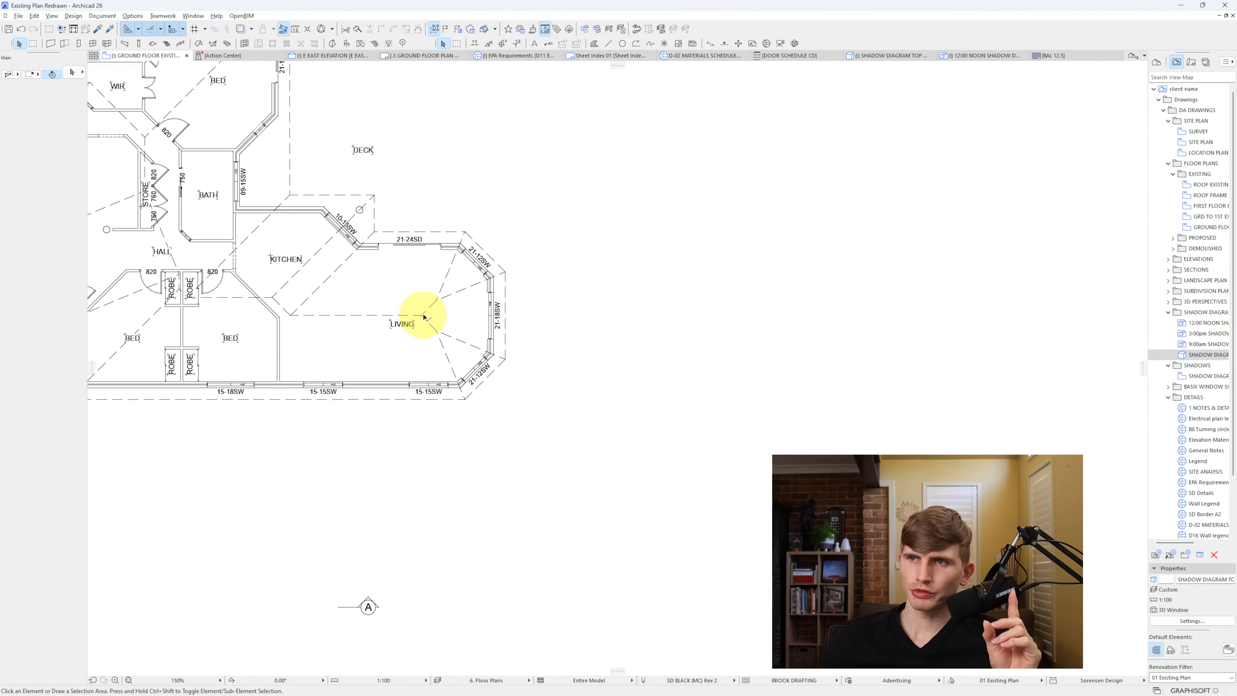
- Compare the selected roof's hips over the living room's bay end with the matching roof in the aerial image
click(424, 317)
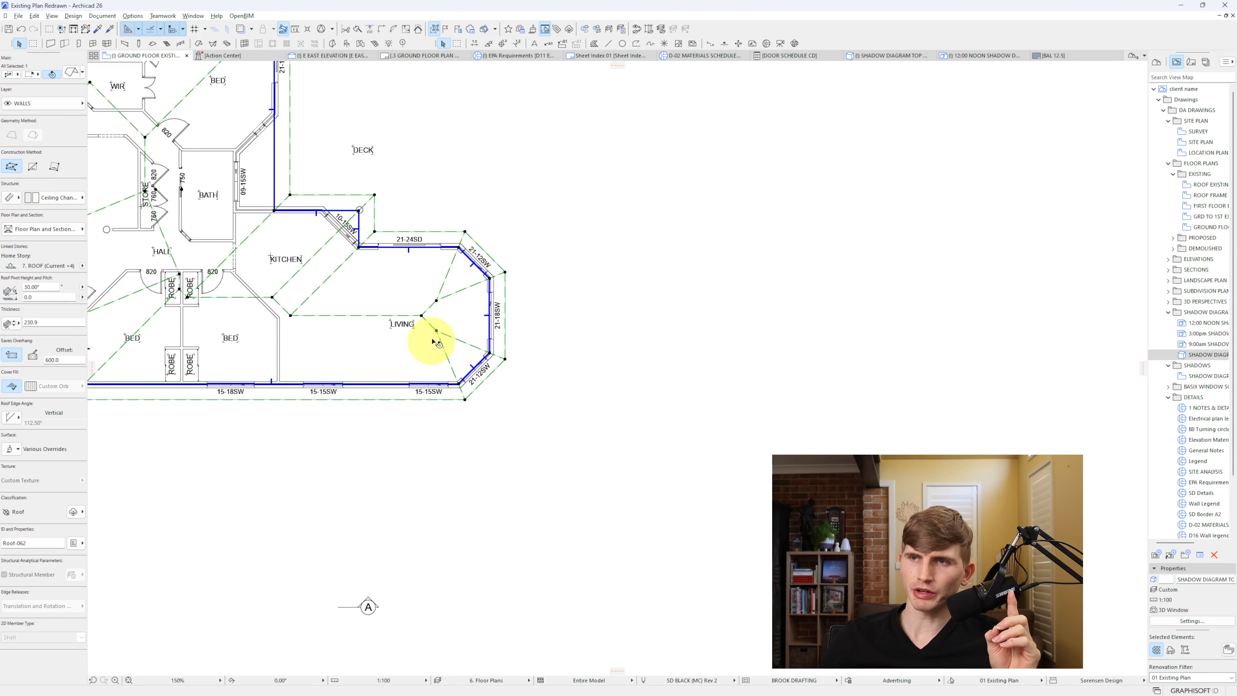
scroll(447, 312, down, 3)
middle_drag(421, 380, 408, 561)
middle_drag(353, 259, 377, 355)
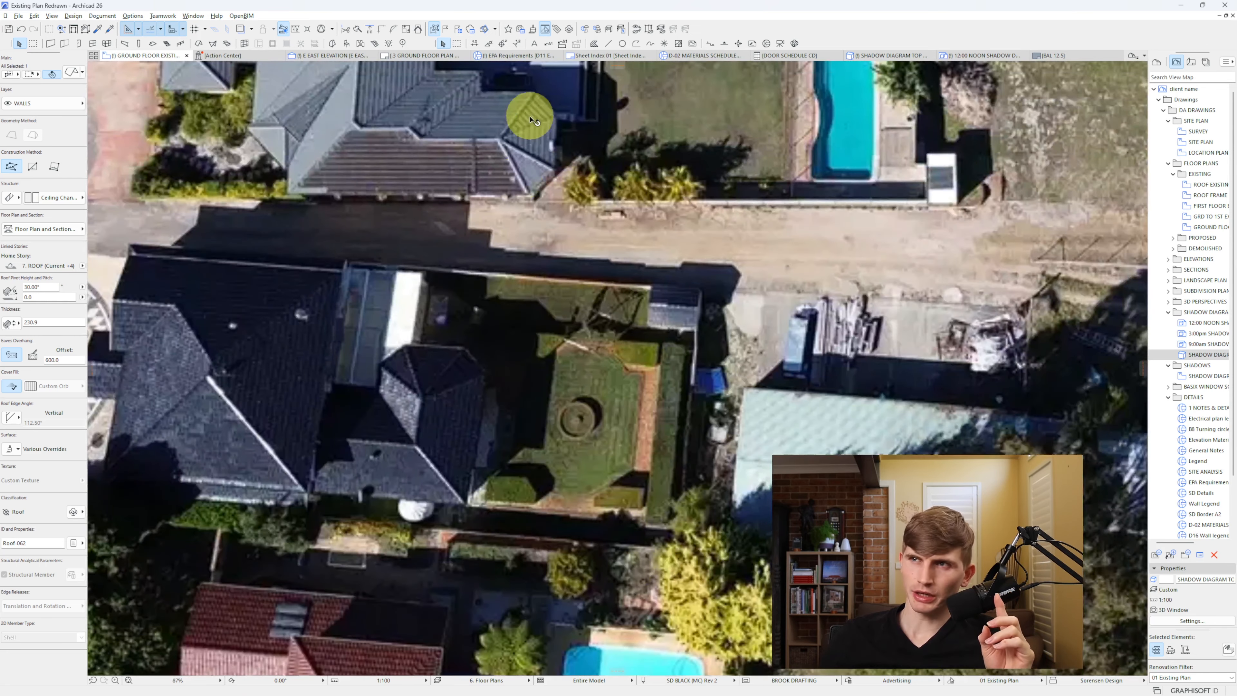
middle_drag(531, 116, 471, 175)
middle_drag(503, 529, 352, 197)
middle_drag(352, 633, 383, 258)
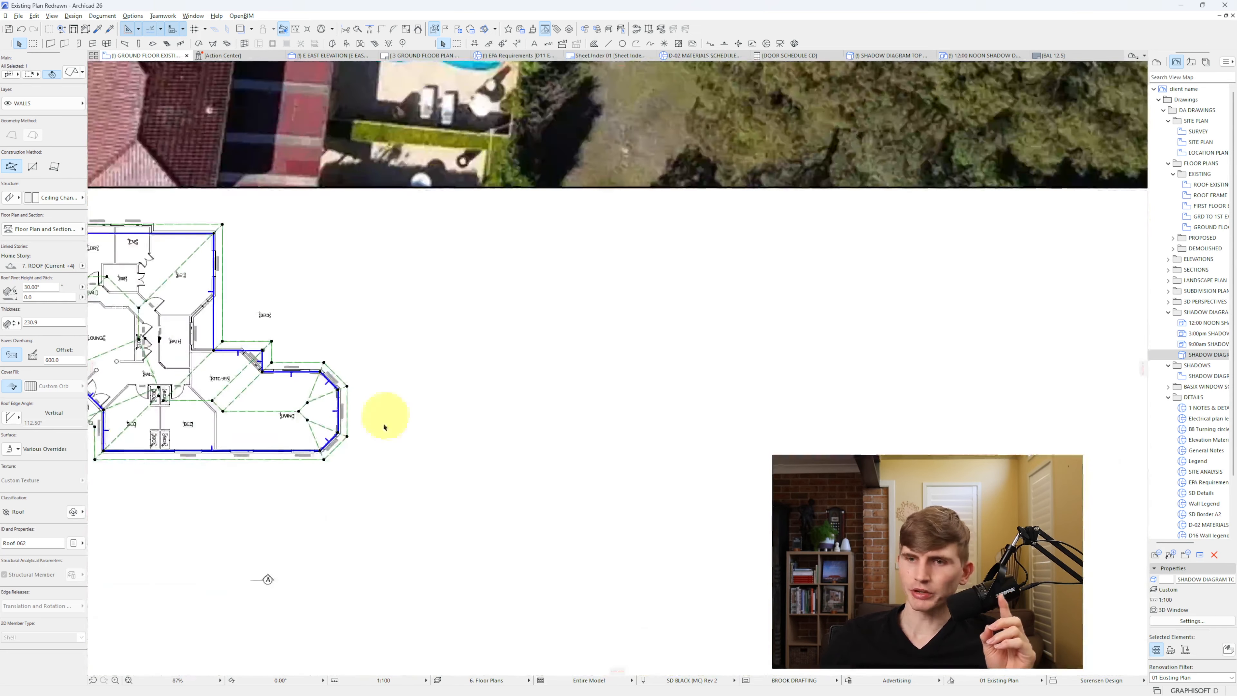
scroll(475, 295, up, 5)
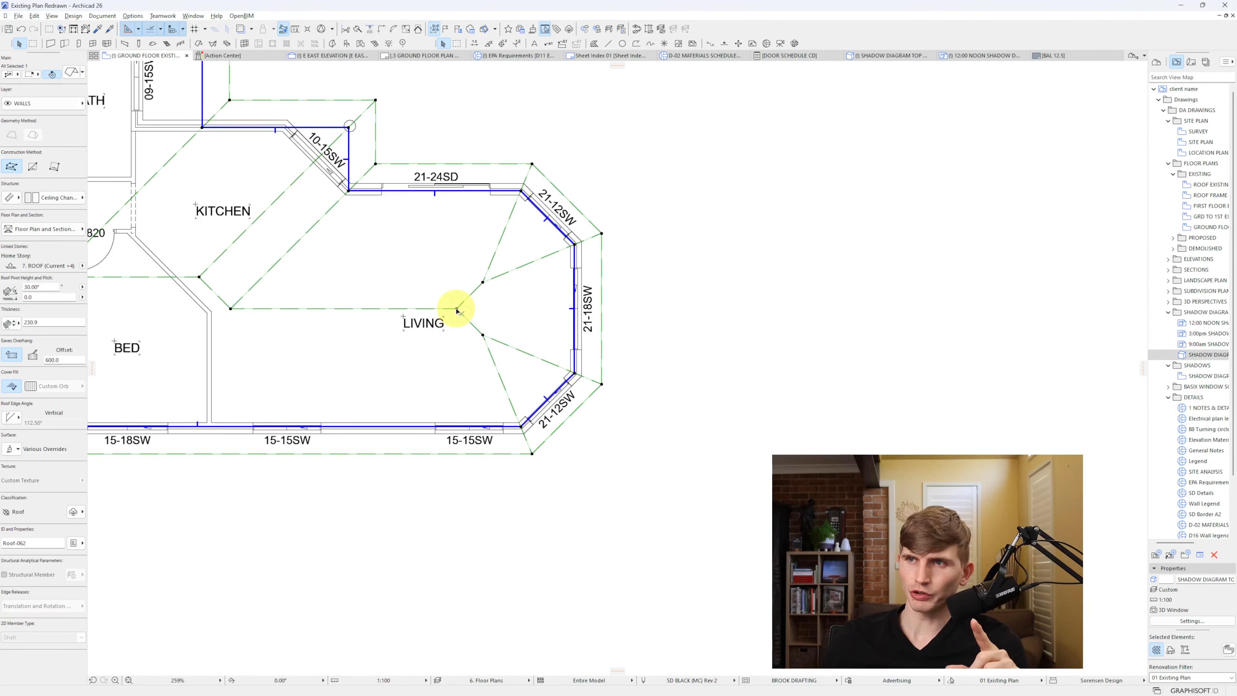
- Stretch the ridge end over the living room's bay, entering a 33° pitch, and adjust it so the hips meet at one point
click(456, 308)
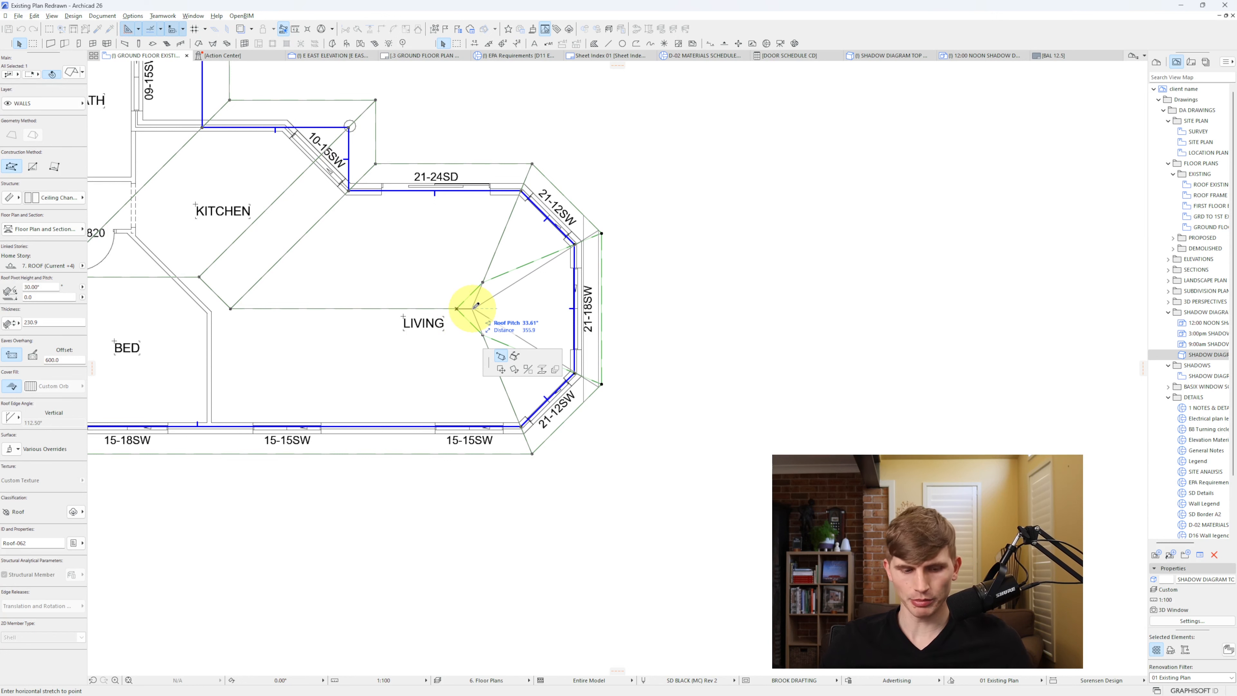
text(33)
key(Return)
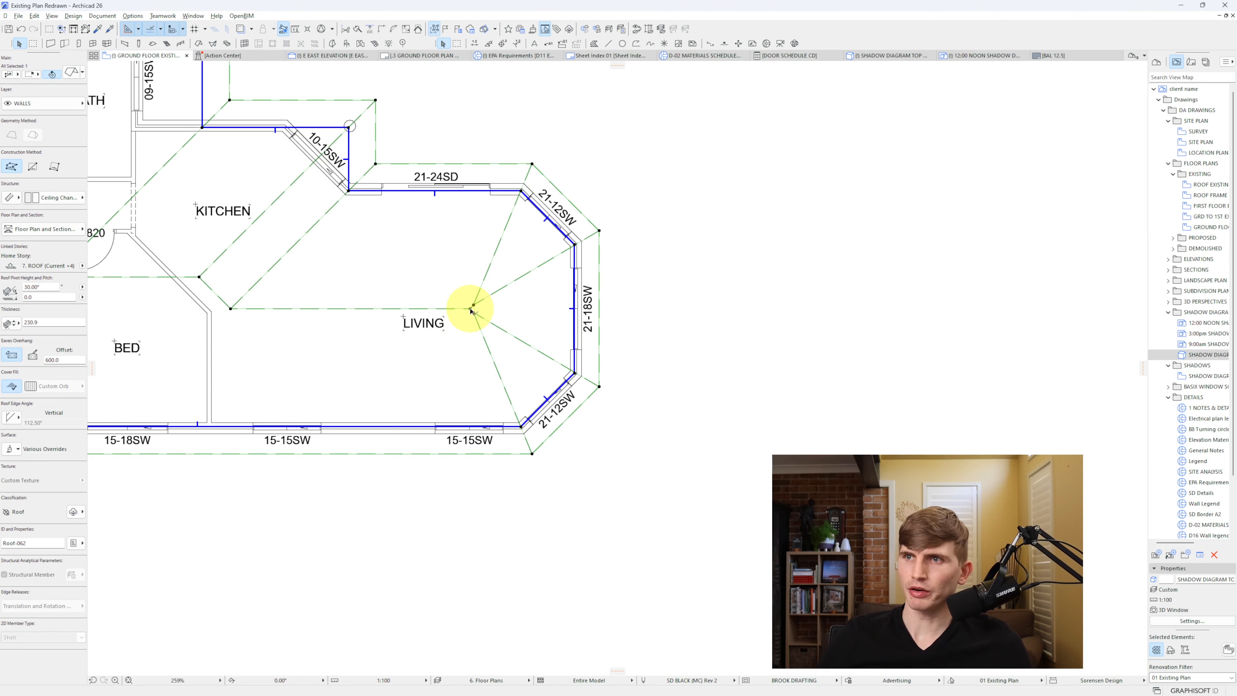
scroll(471, 310, up, 5)
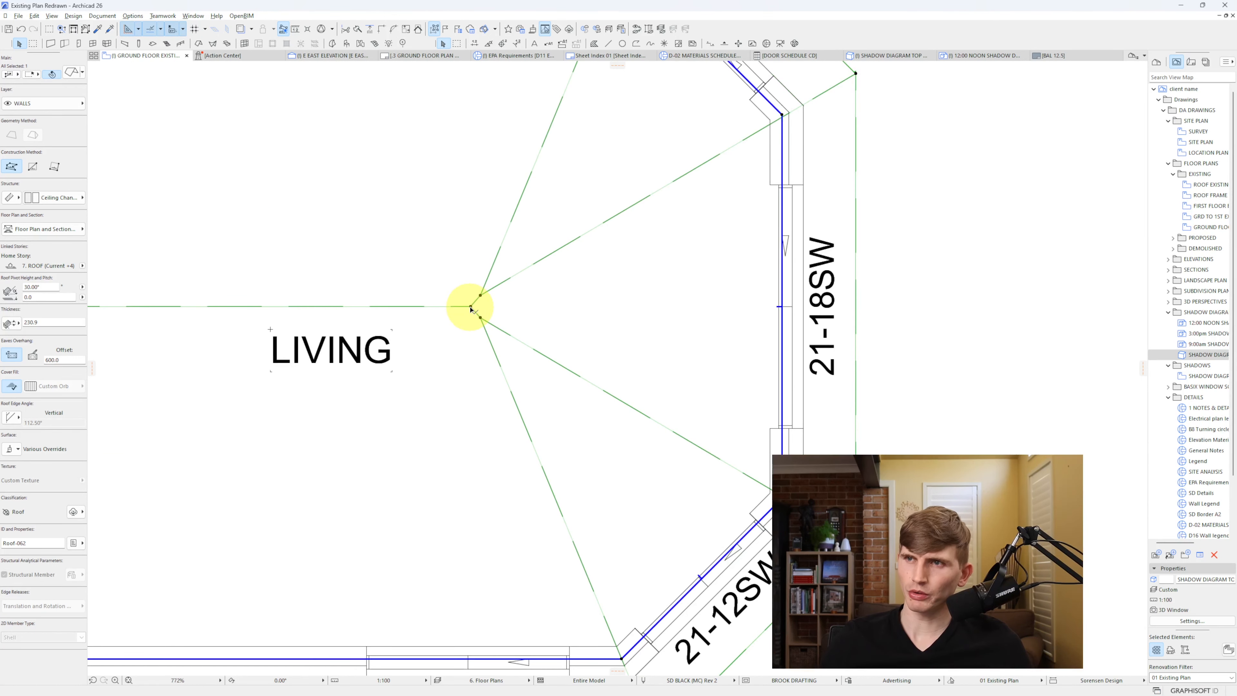
click(471, 307)
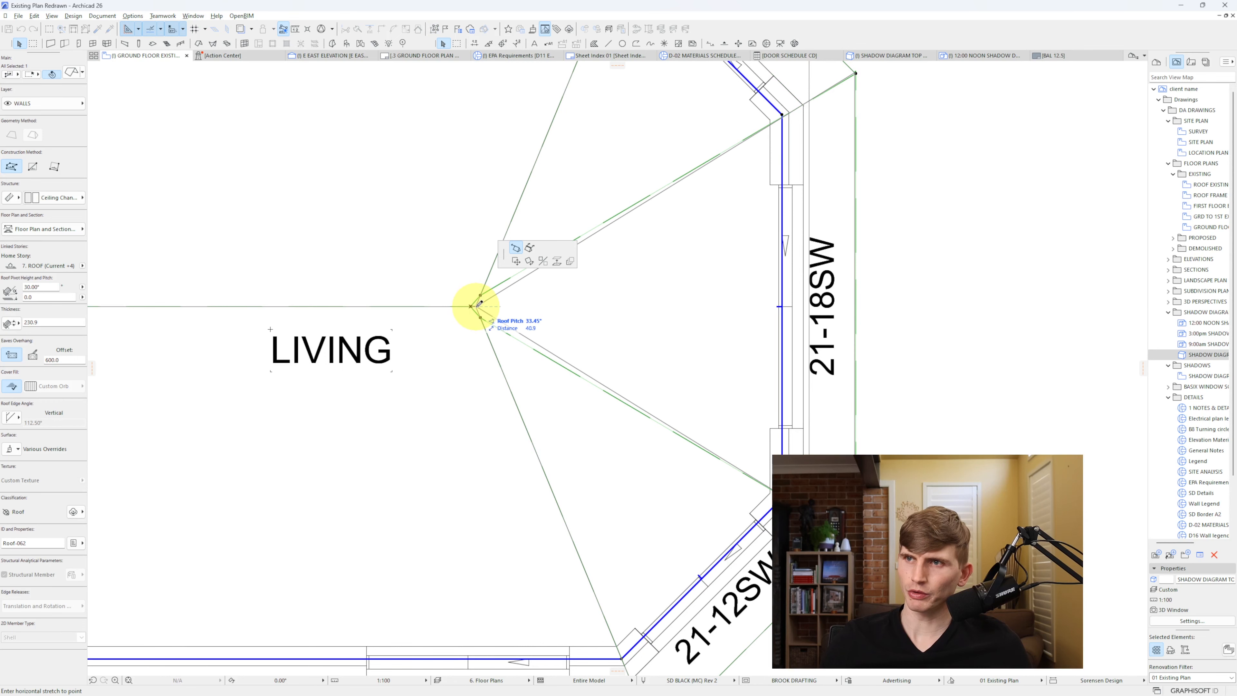
click(477, 305)
- Open the 3D view and show all model elements there, viewing the house from the living room's bay end
key(F3)
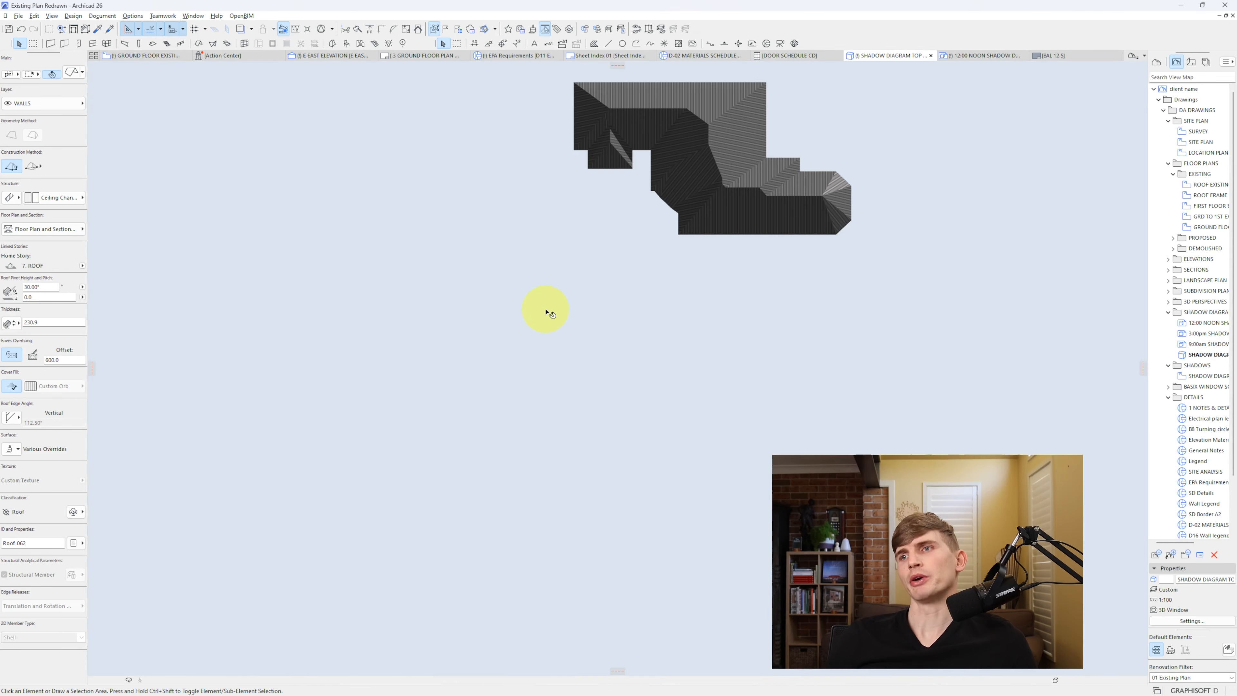
scroll(833, 226, up, 3)
shift+middle_drag(833, 228, 692, 444)
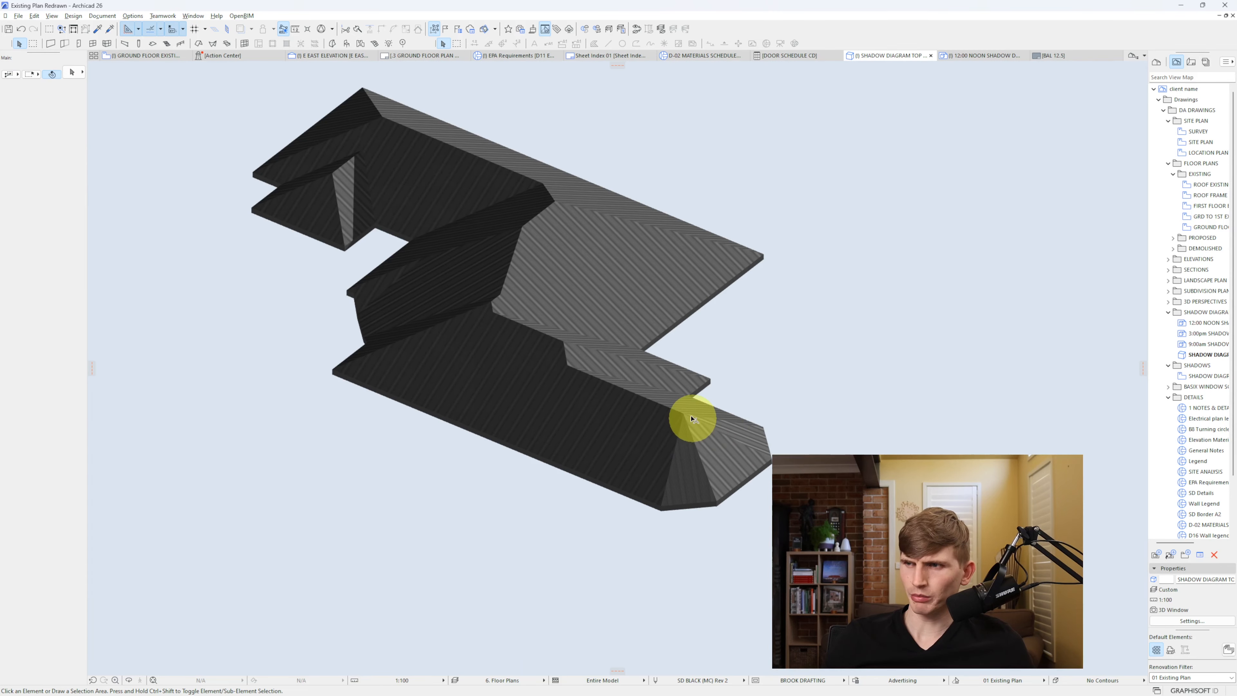
right_click(299, 584)
click(347, 578)
shift+middle_drag(553, 491, 614, 510)
middle_drag(615, 510, 467, 437)
- Override the roof's top surface with Roof-Tile 1 and check the tiling from the patio side
click(605, 386)
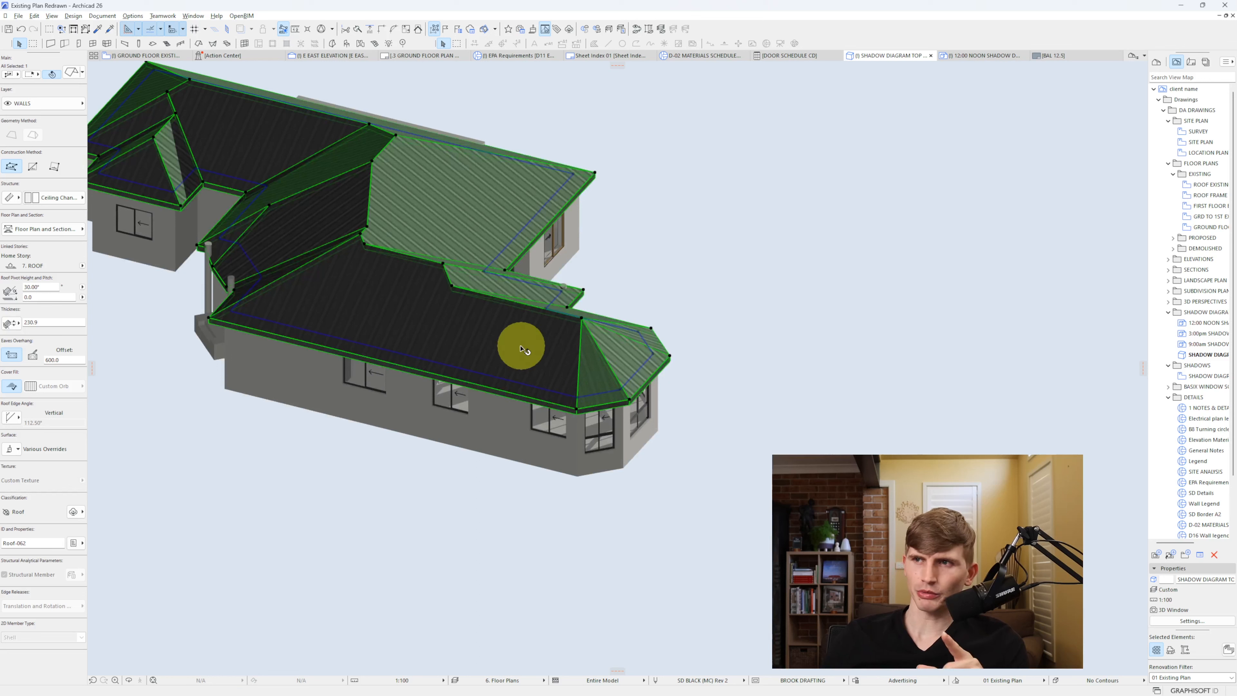
click(17, 450)
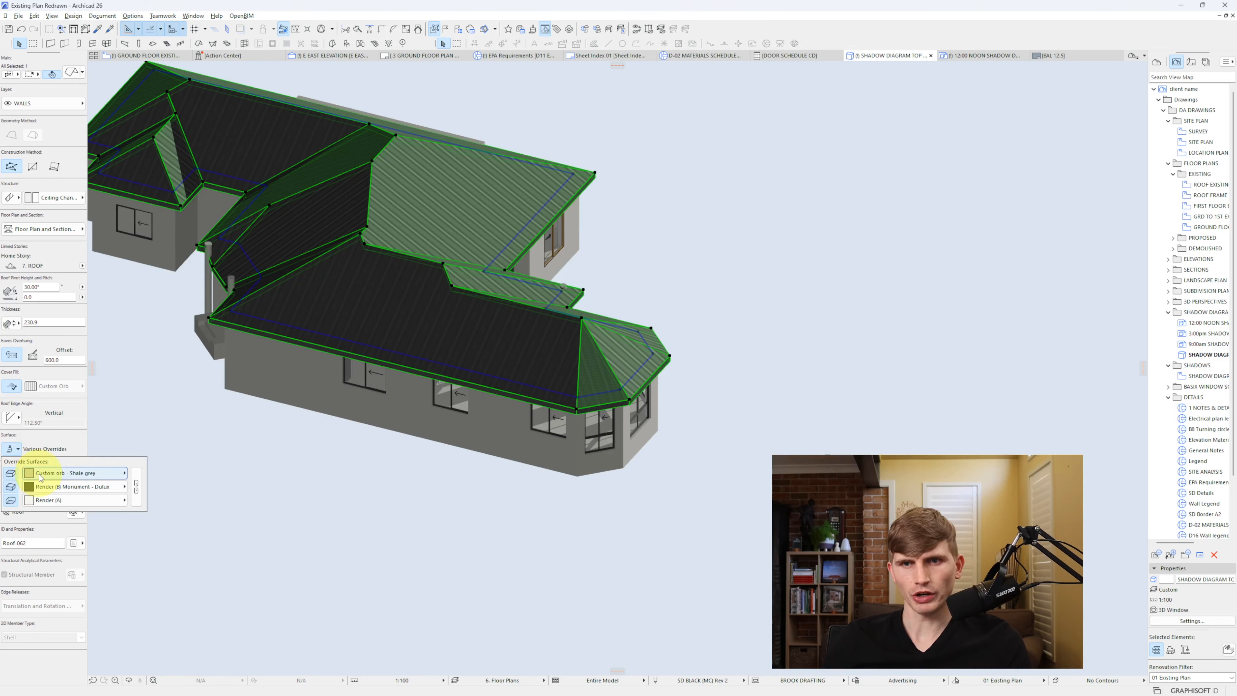
click(59, 475)
text(tile)
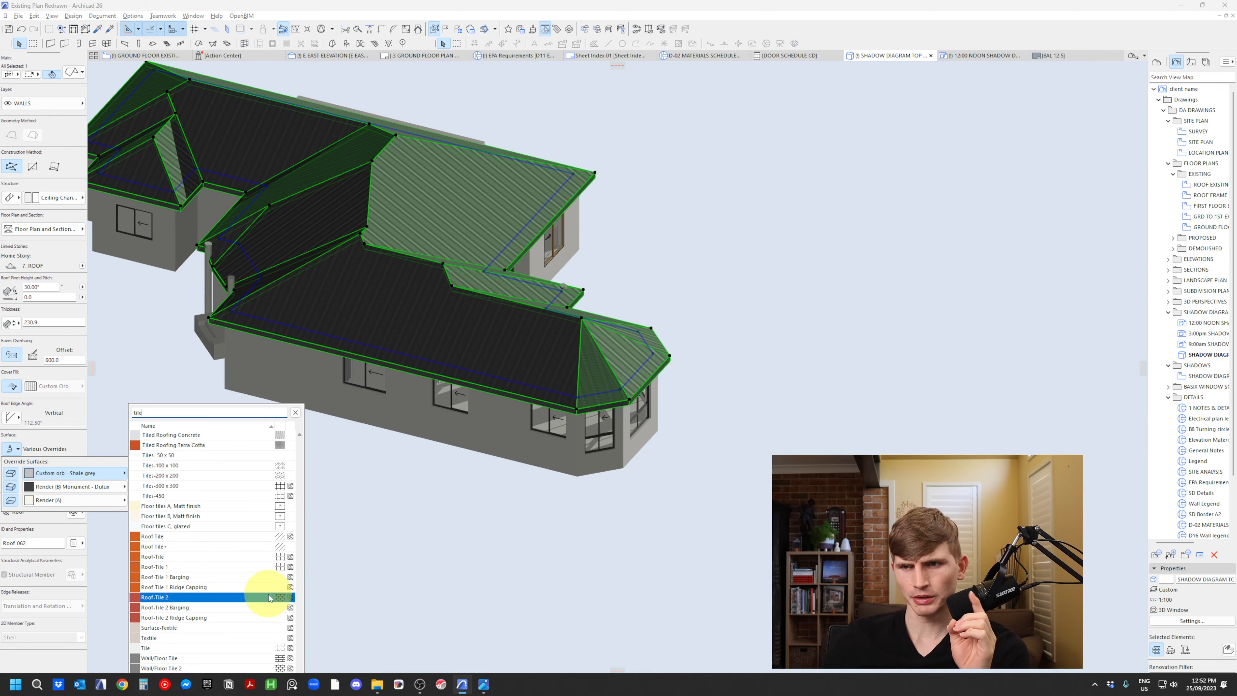
click(250, 567)
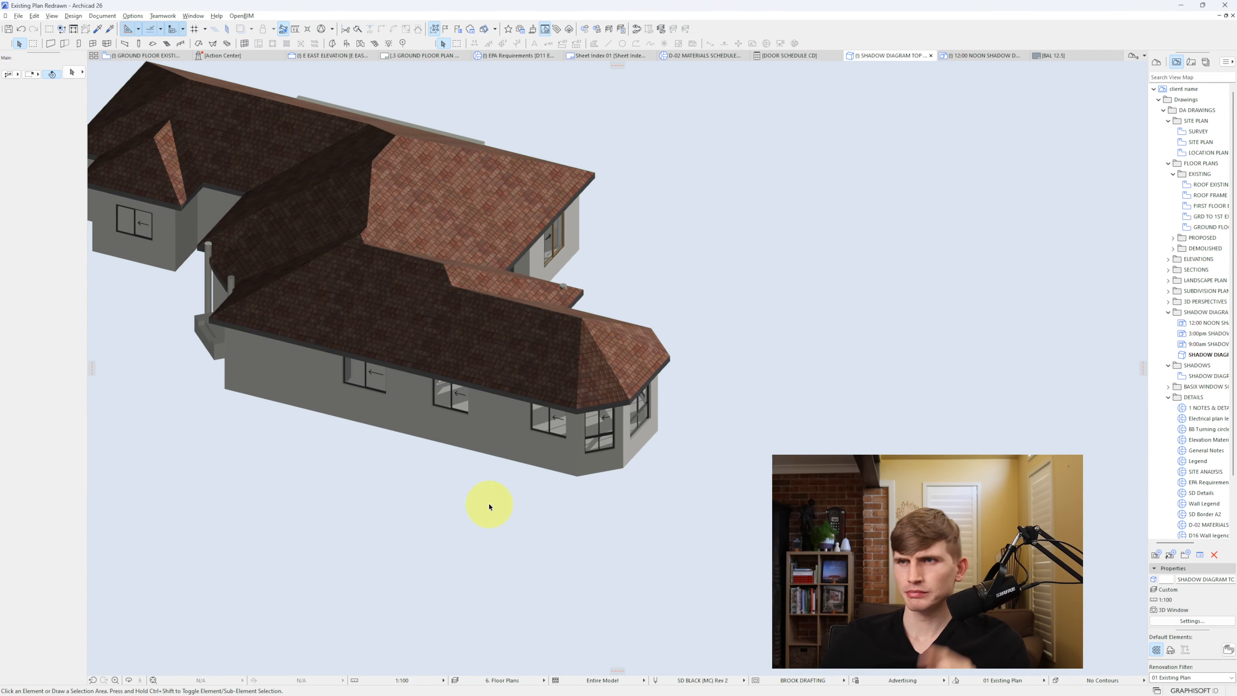
shift+middle_drag(427, 458, 732, 466)
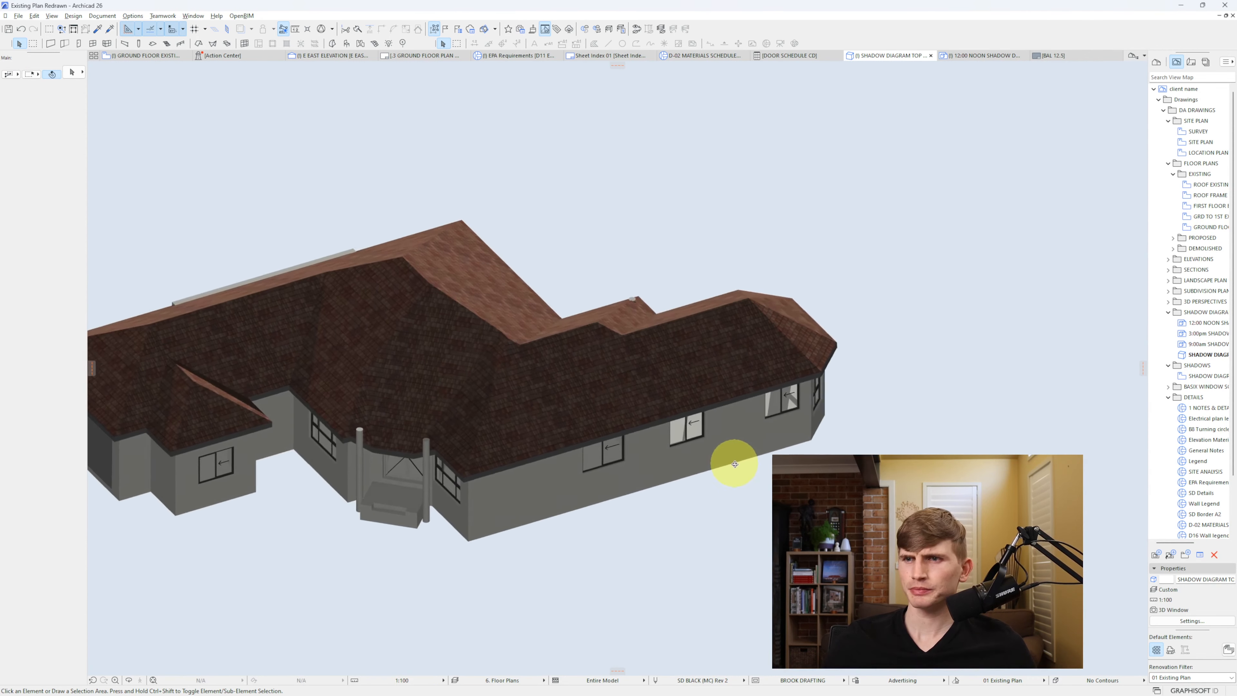
- Return to the ground floor plan and compare its roof layout with the house's roof in the aerial image
key(F2)
scroll(739, 466, down, 10)
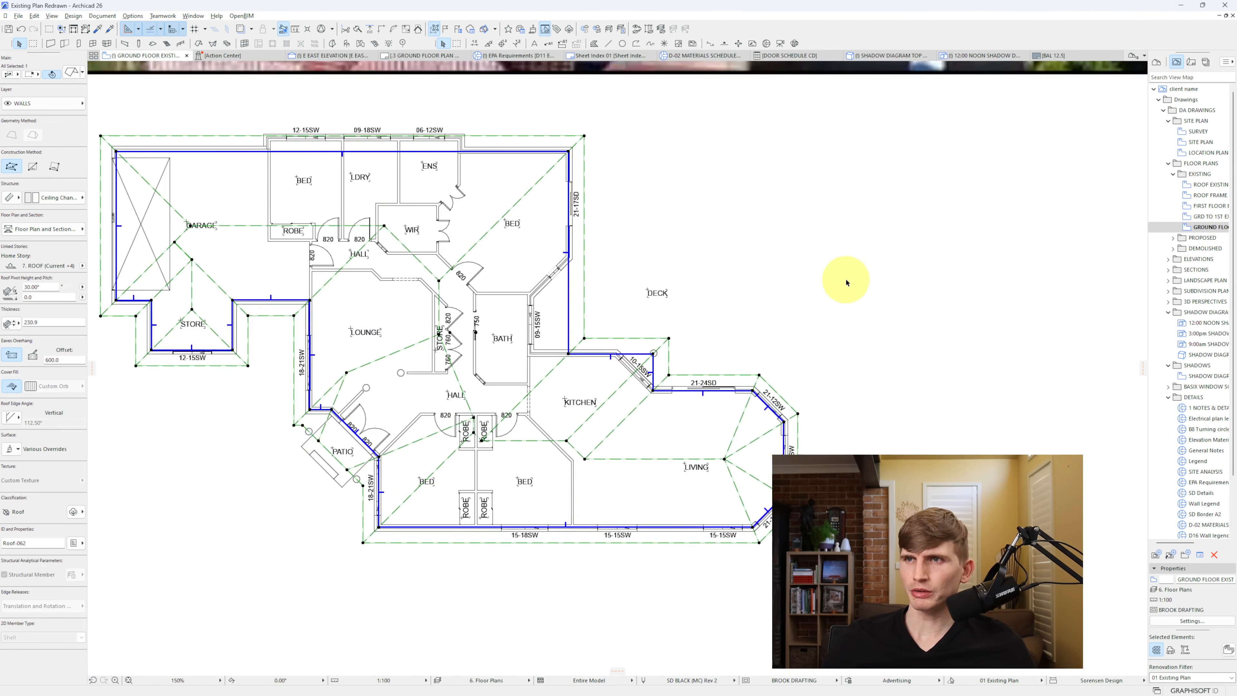
click(809, 286)
scroll(809, 285, down, 10)
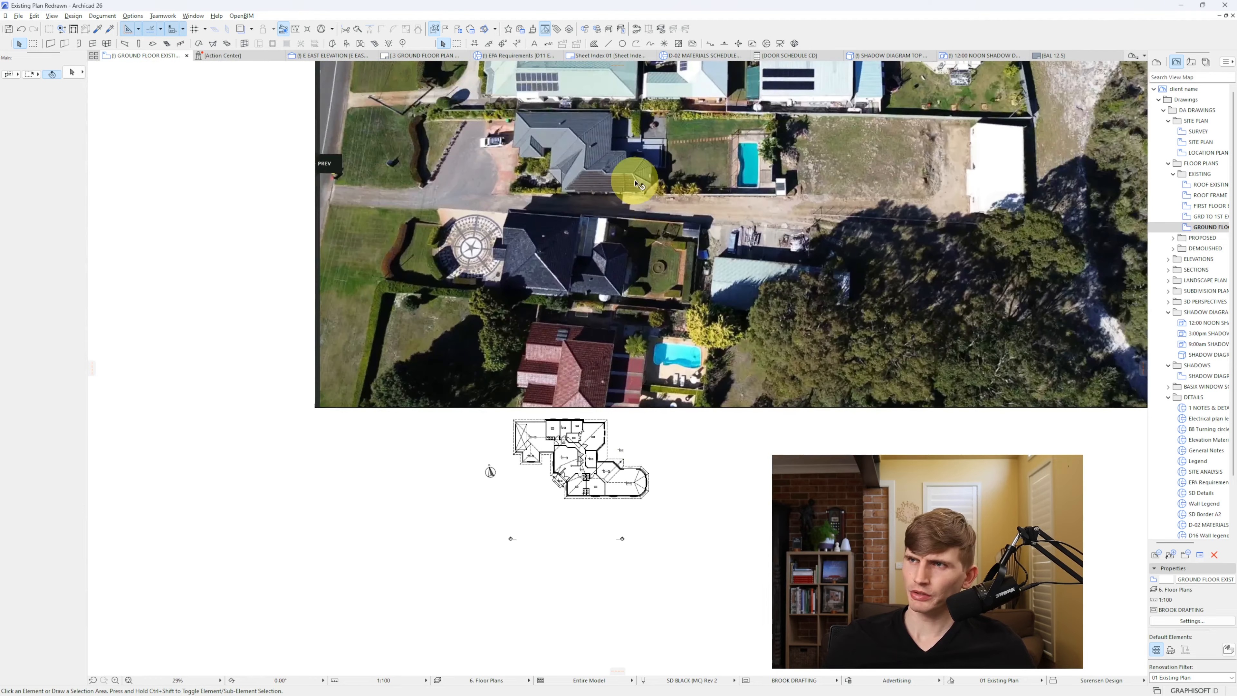
key(ctrl)
key(ctrl)
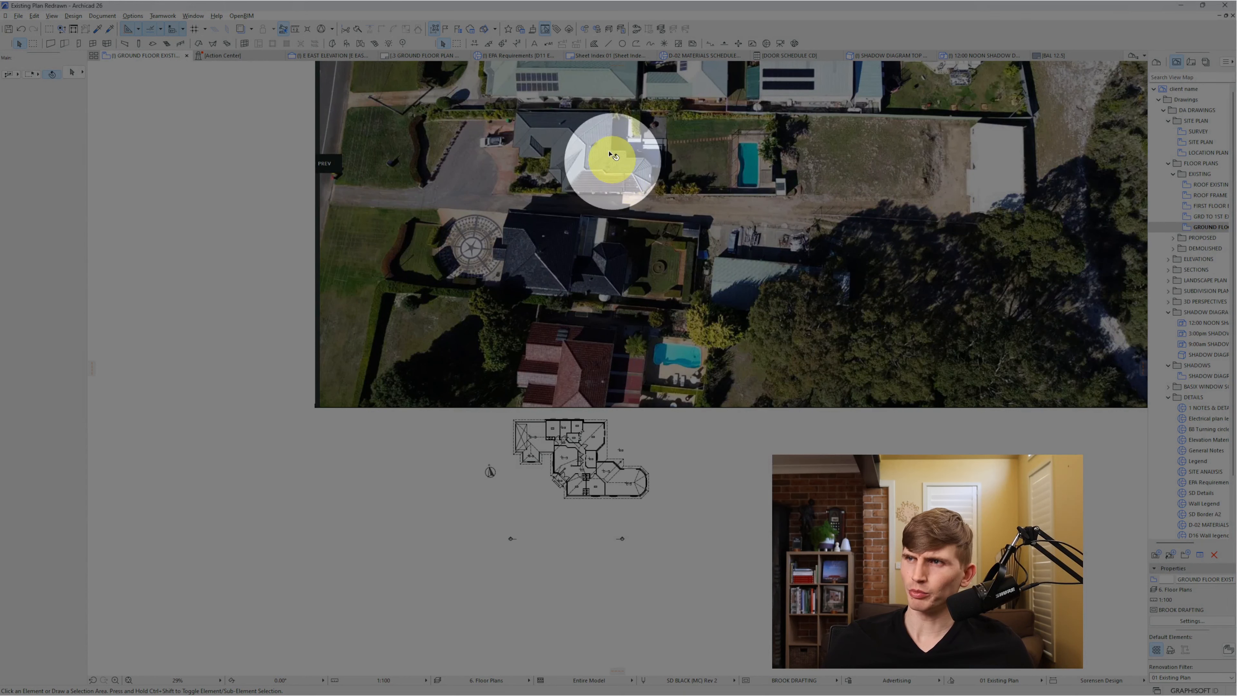
click(638, 178)
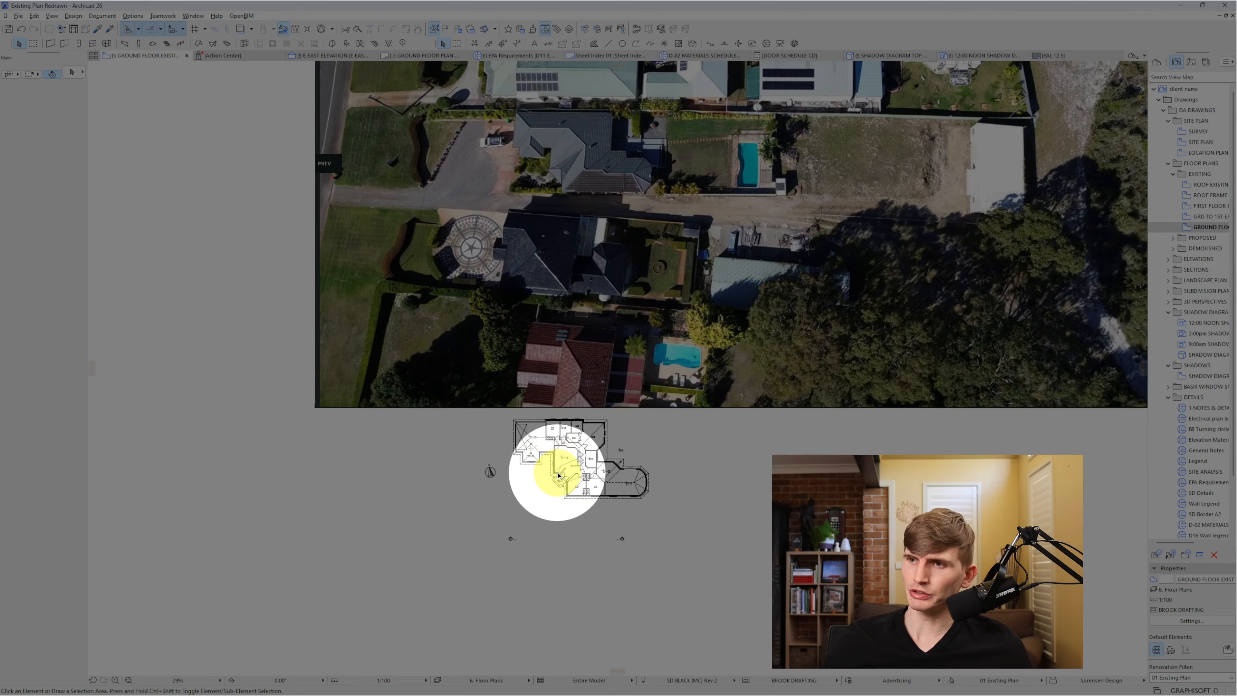
scroll(552, 470, up, 5)
scroll(421, 437, down, 1)
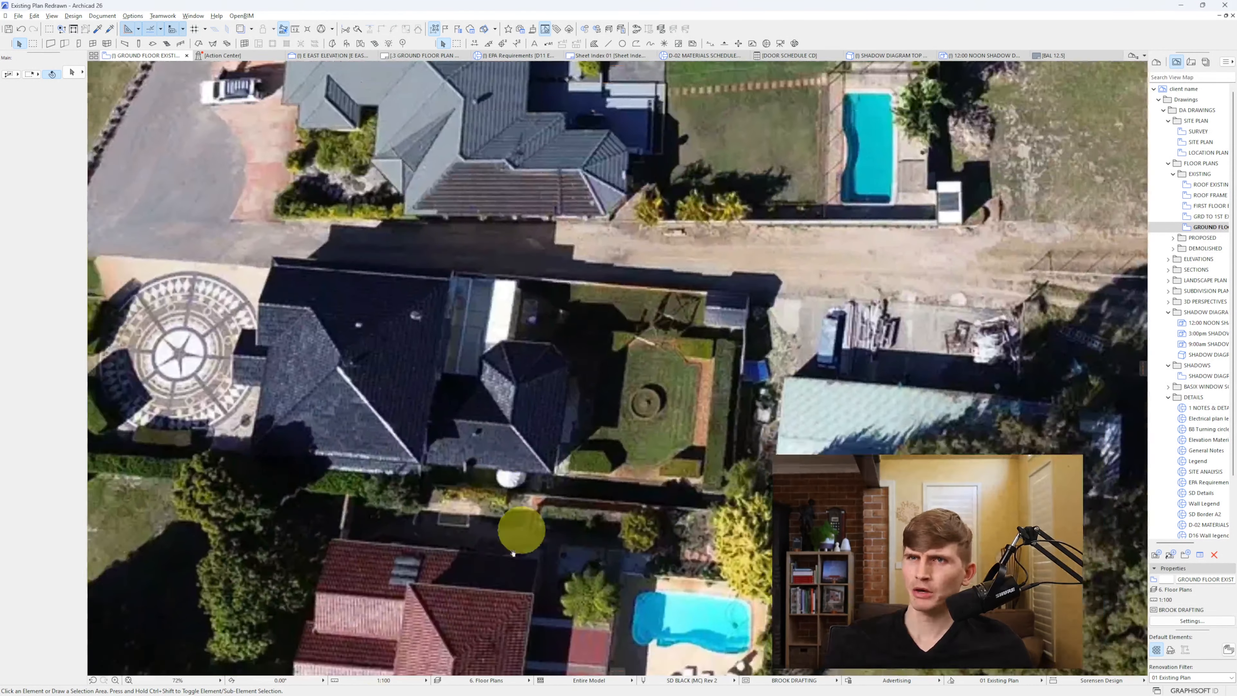
middle_drag(536, 274, 500, 356)
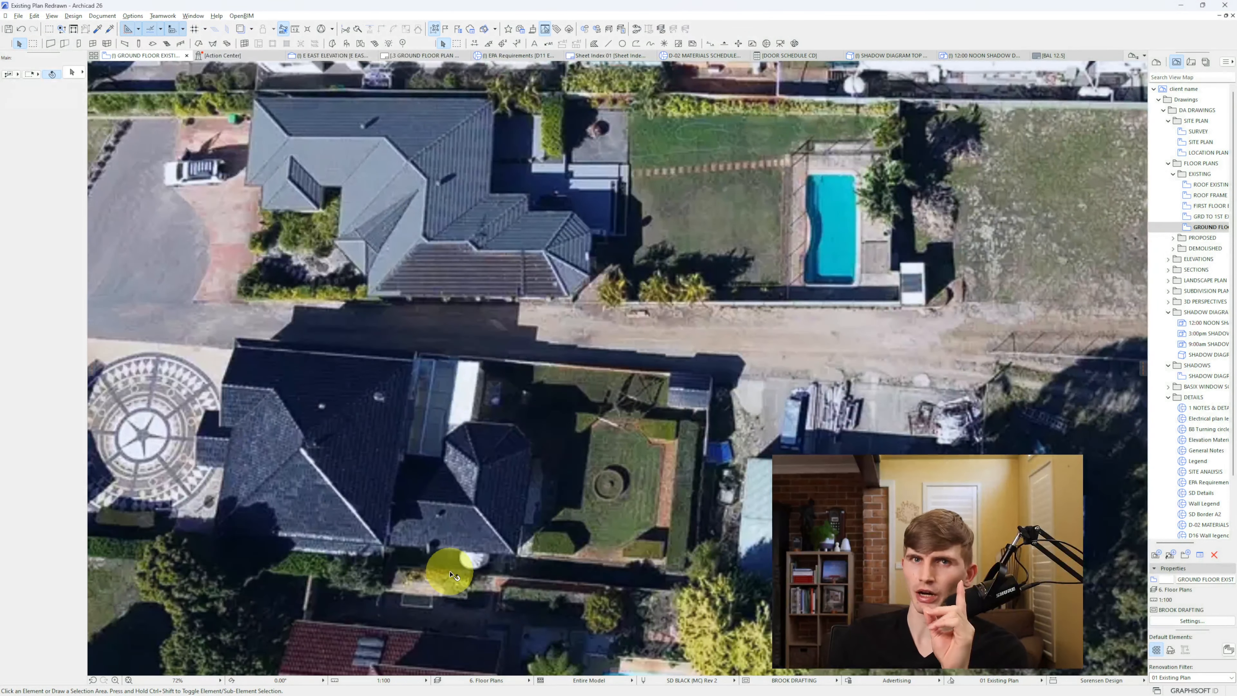
click(493, 684)
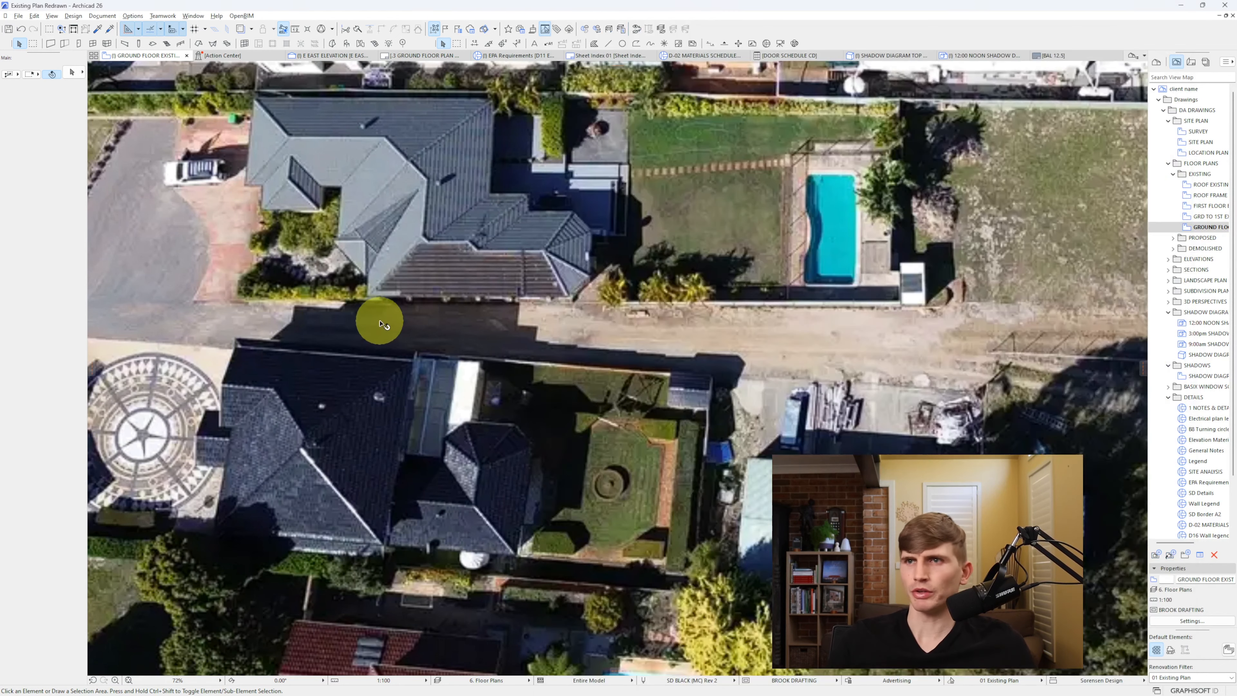
scroll(383, 321, down, 2)
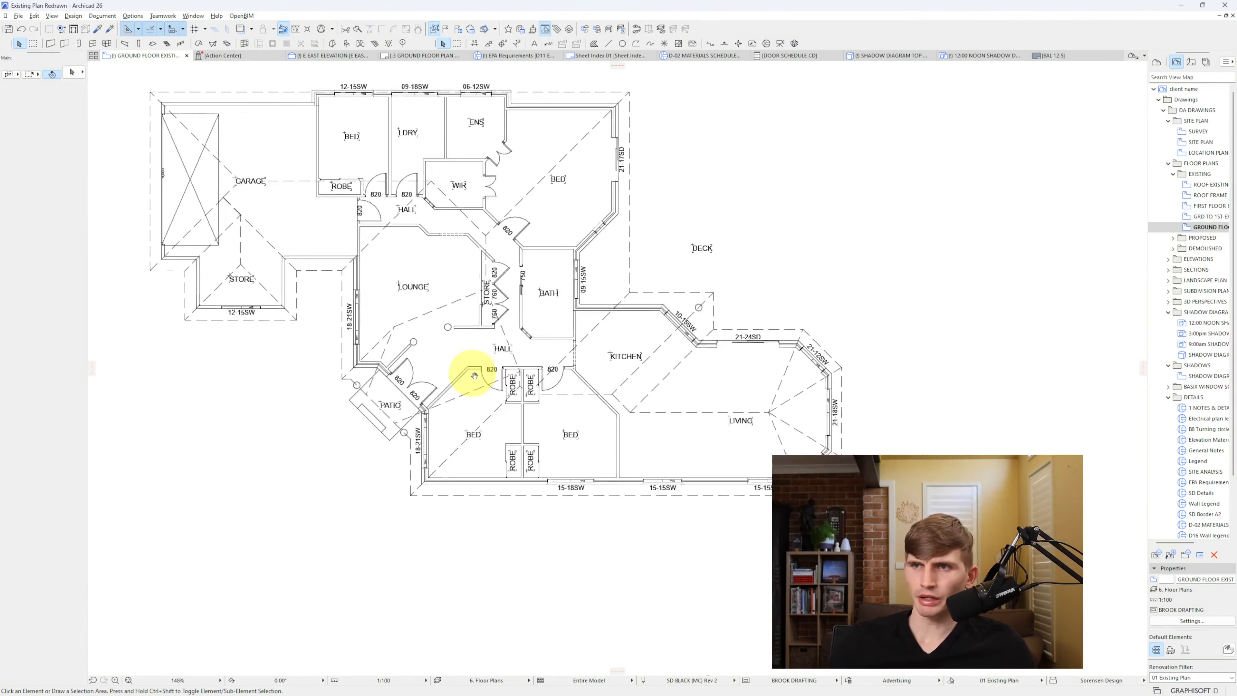
- Offset the roof's diagonal pivot line at the patio doors inward until it collapses into a square inner corner
click(427, 423)
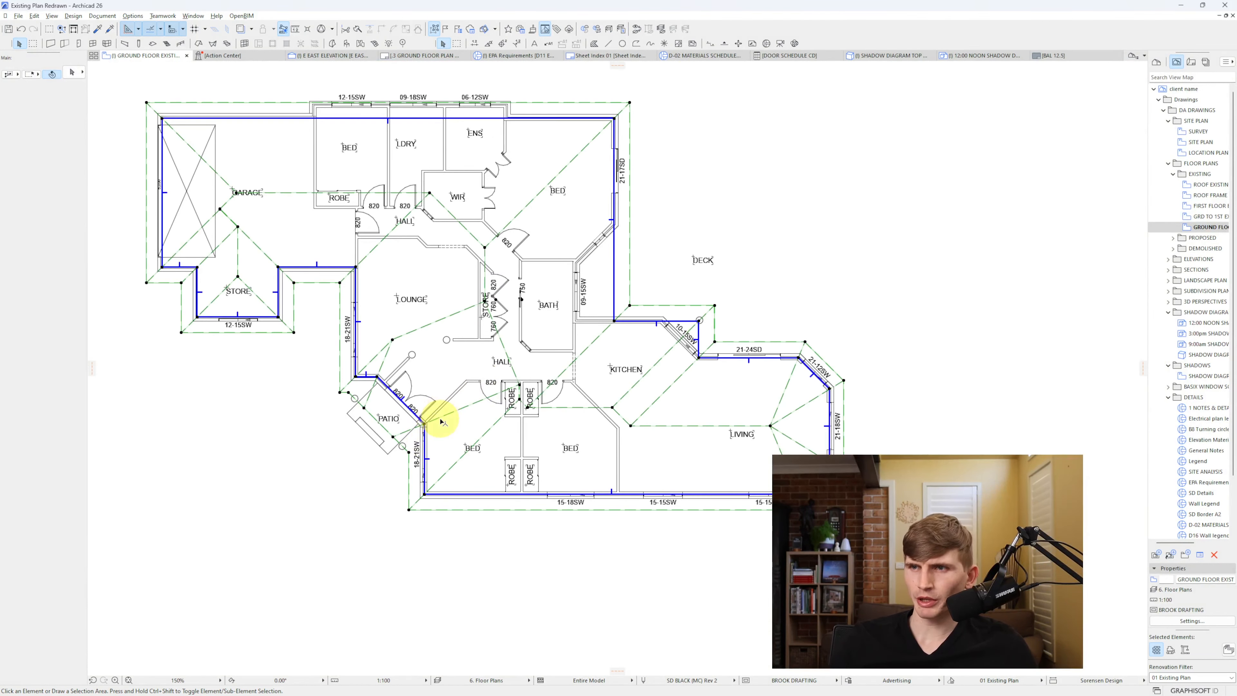
key(F3)
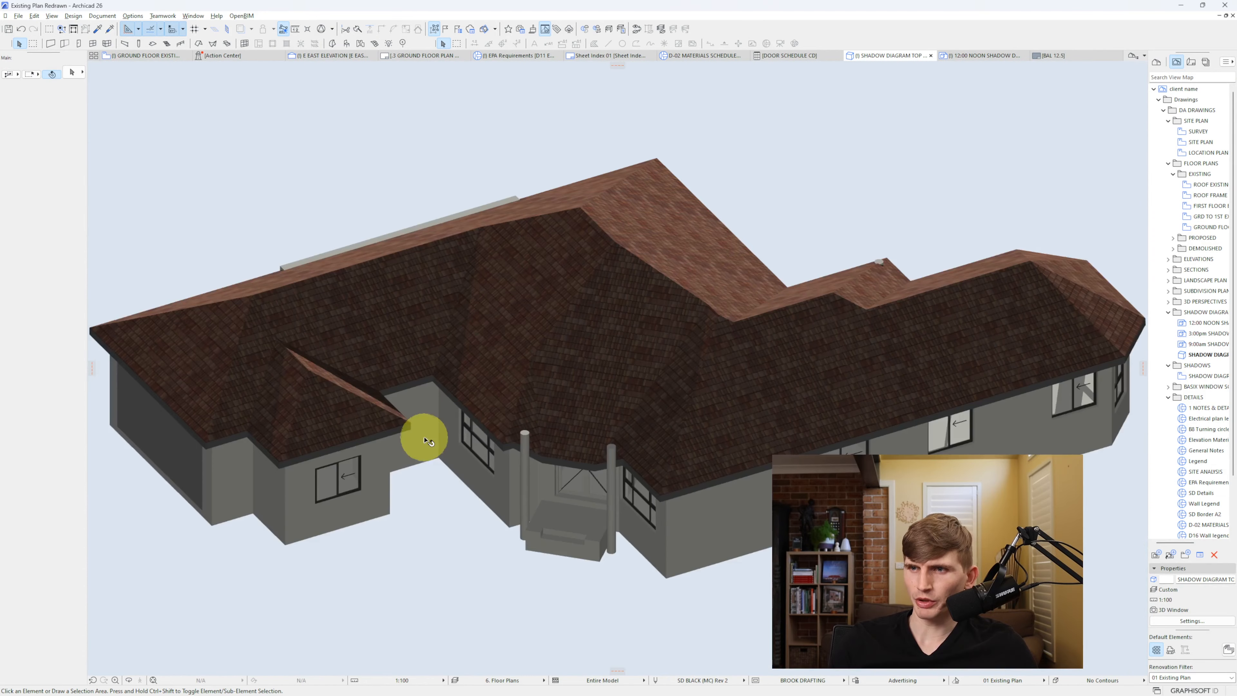
drag(428, 441, 248, 470)
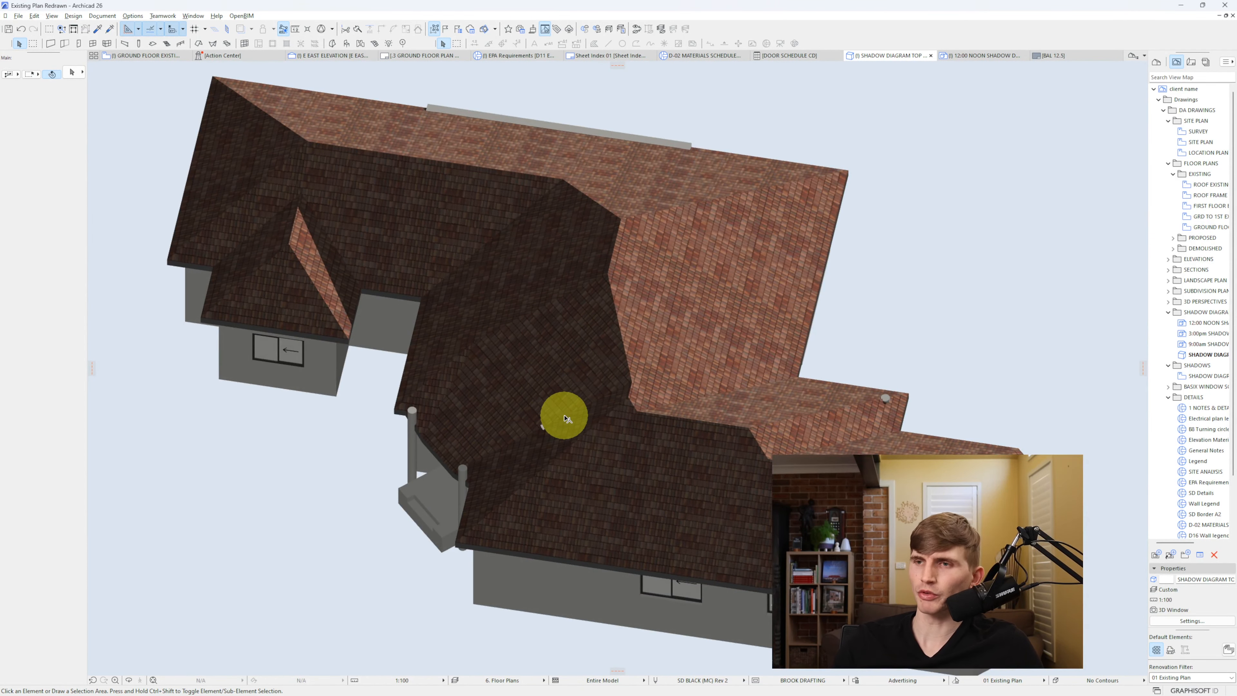
key(F2)
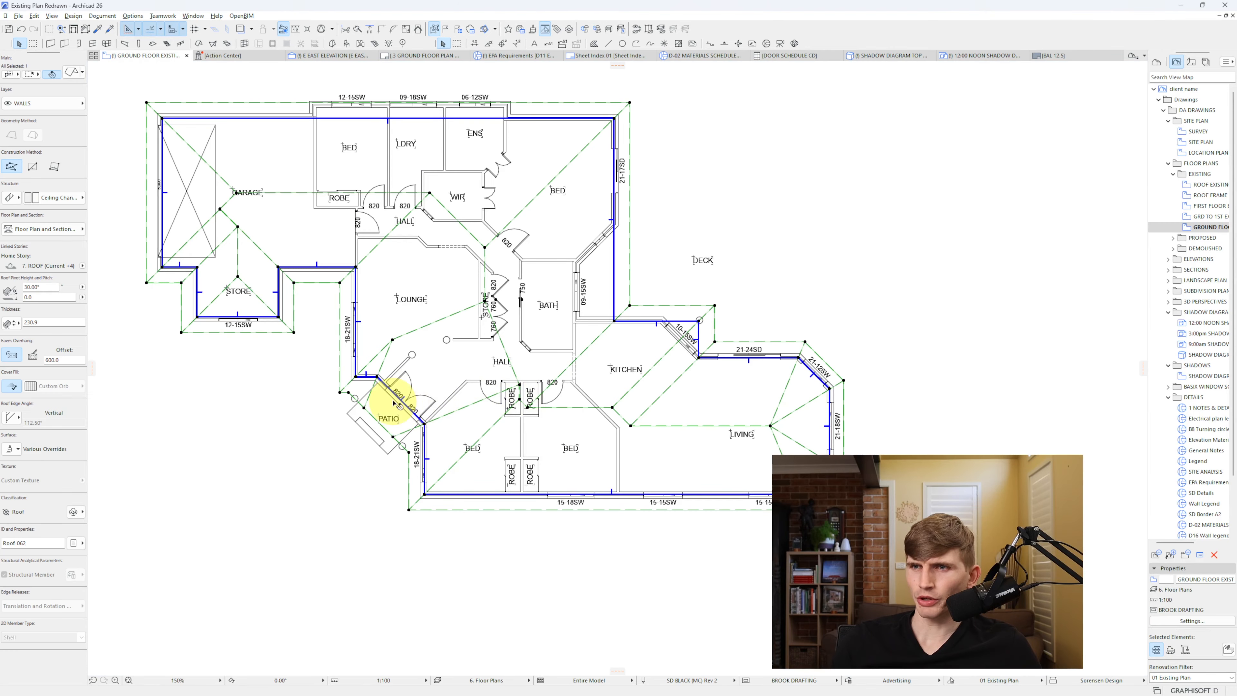
scroll(378, 386, up, 3)
click(395, 388)
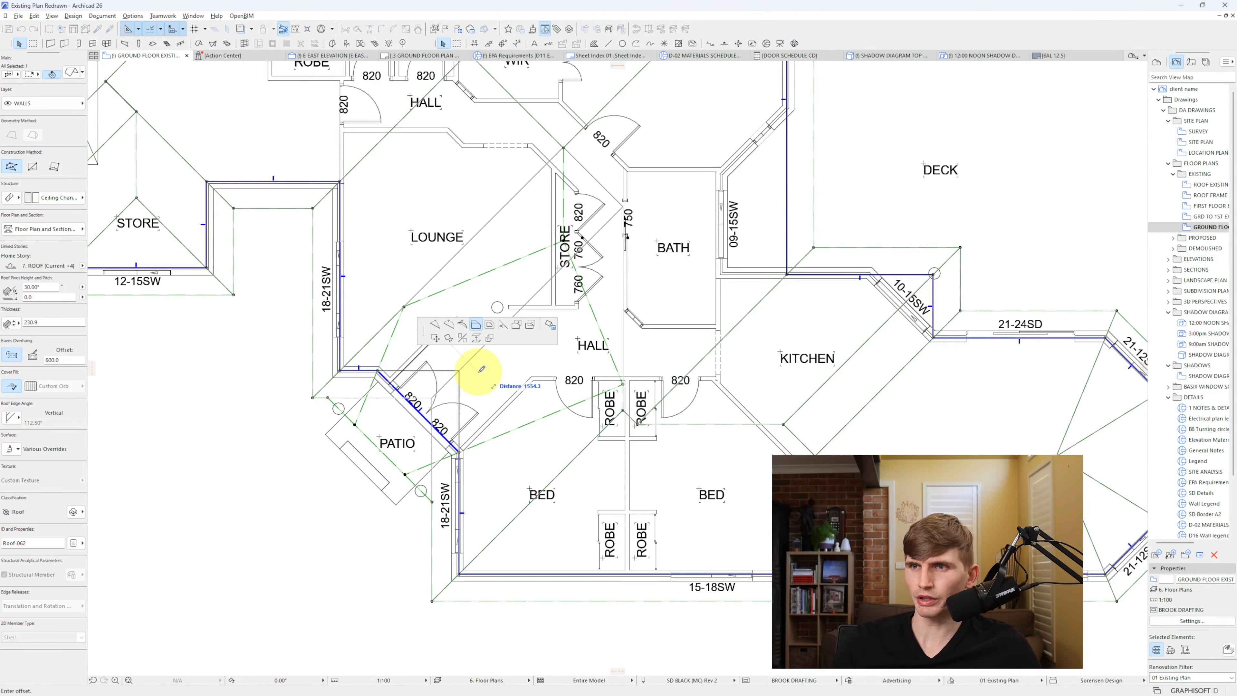
key(Escape)
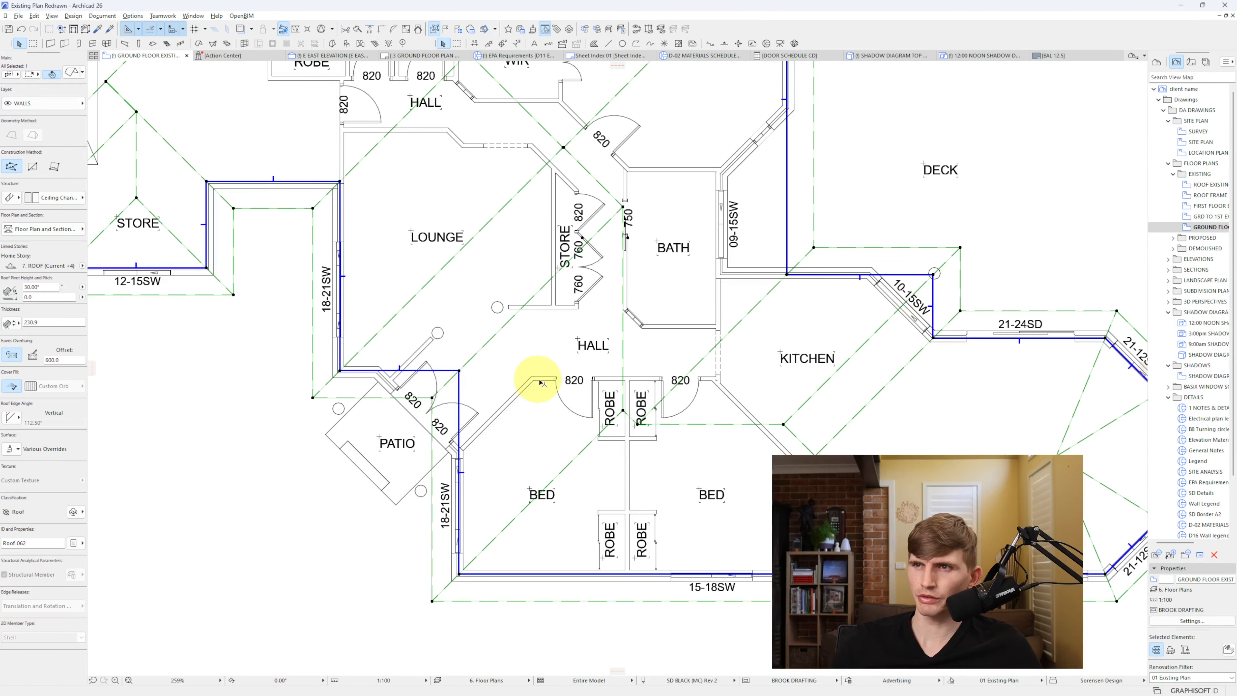
key(Escape)
- Examine the roof corner over the patio entry in the aerial image against the roof lines on the floor plan
scroll(668, 360, down, 2)
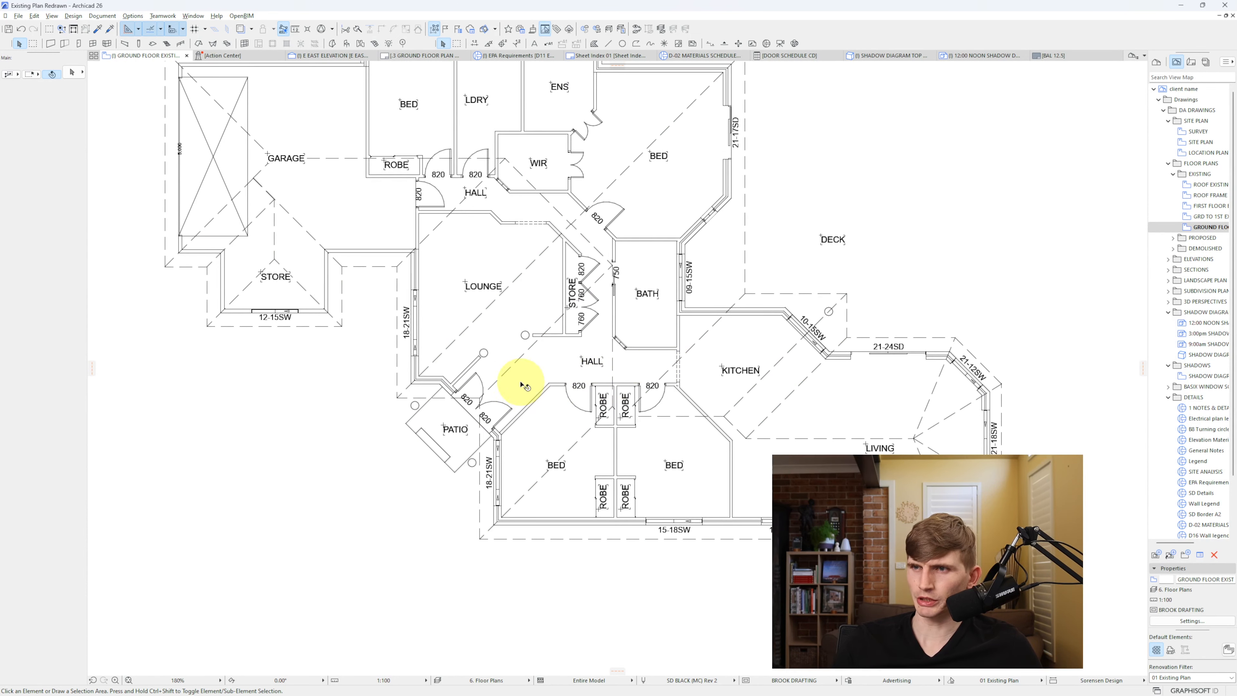
scroll(574, 369, down, 5)
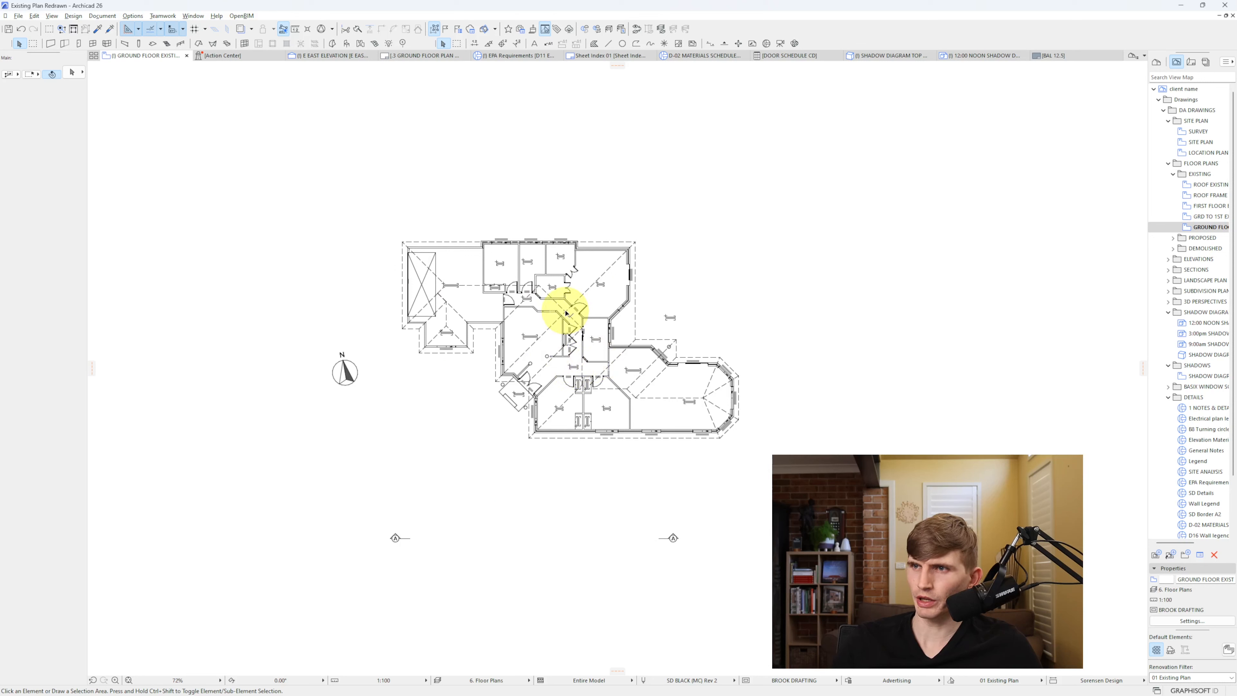
scroll(570, 280, down, 2)
middle_drag(569, 282, 474, 572)
middle_drag(498, 146, 413, 616)
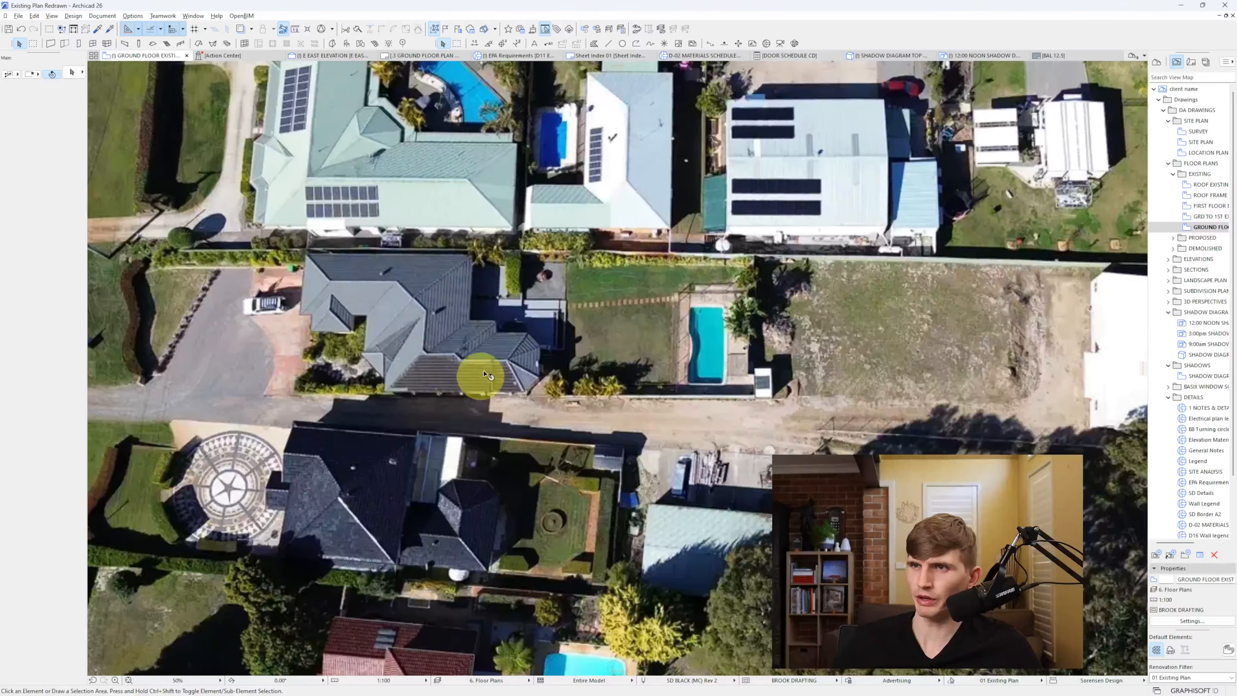
scroll(480, 370, up, 3)
key(ctrl)
key(ctrl)
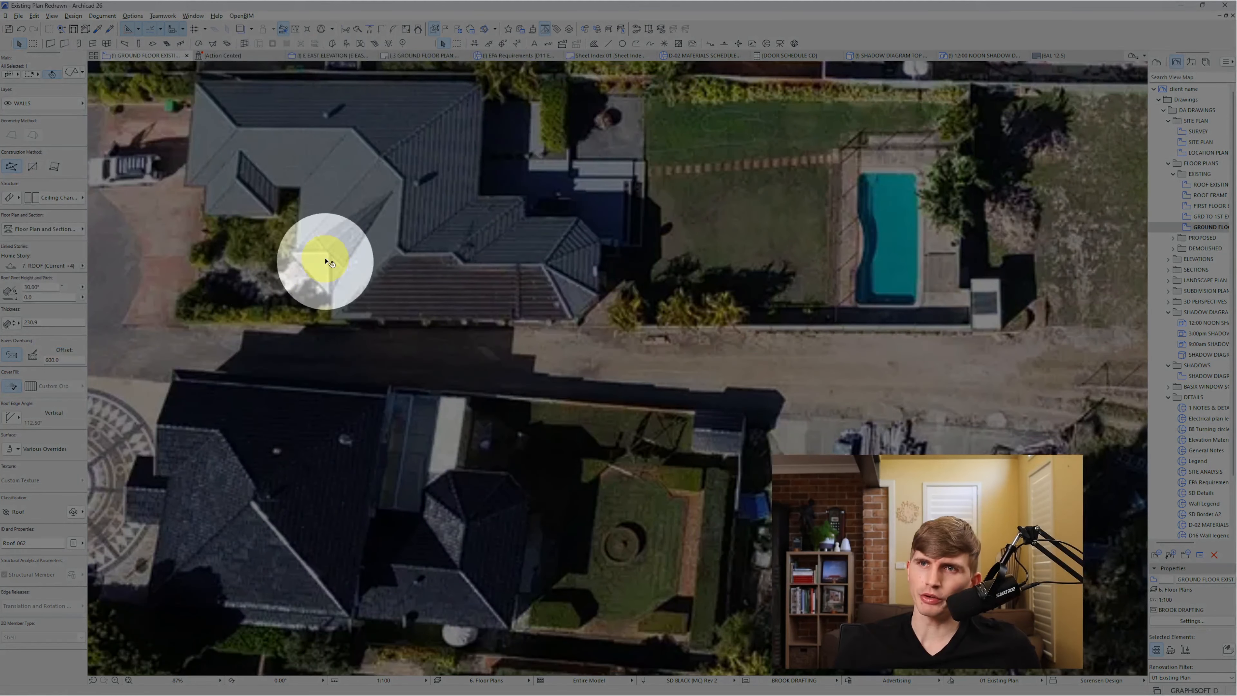
scroll(331, 270, down, 3)
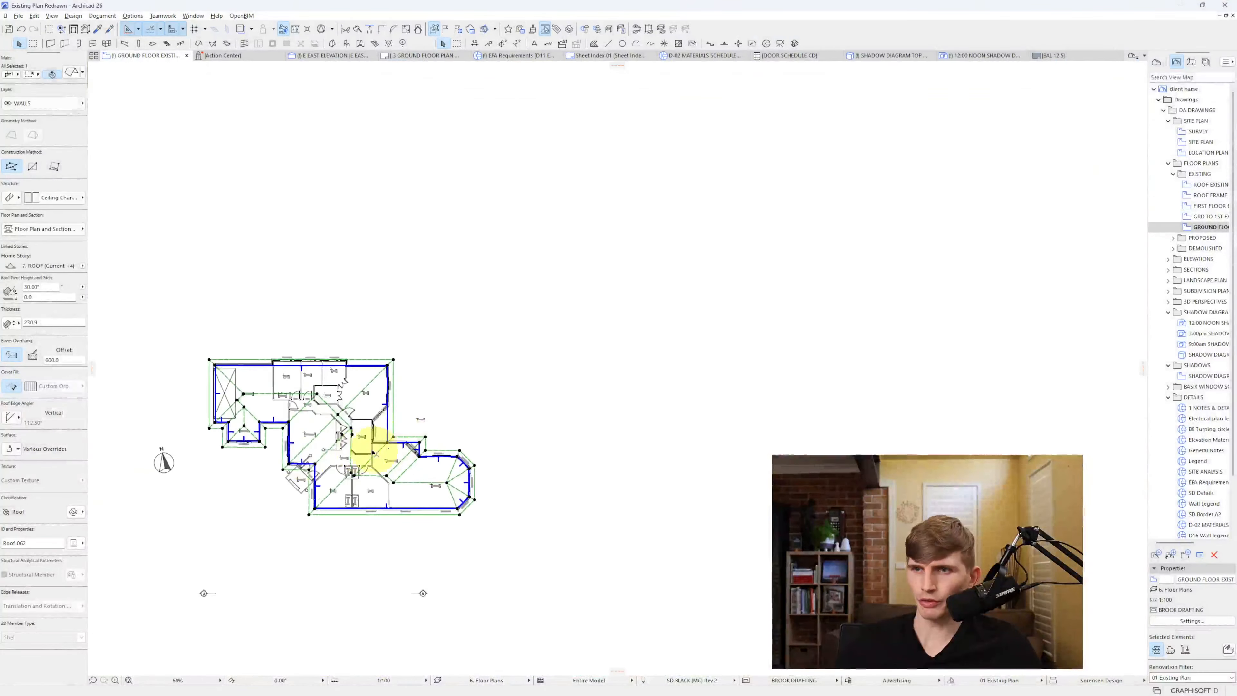
key(Escape)
scroll(375, 453, up, 5)
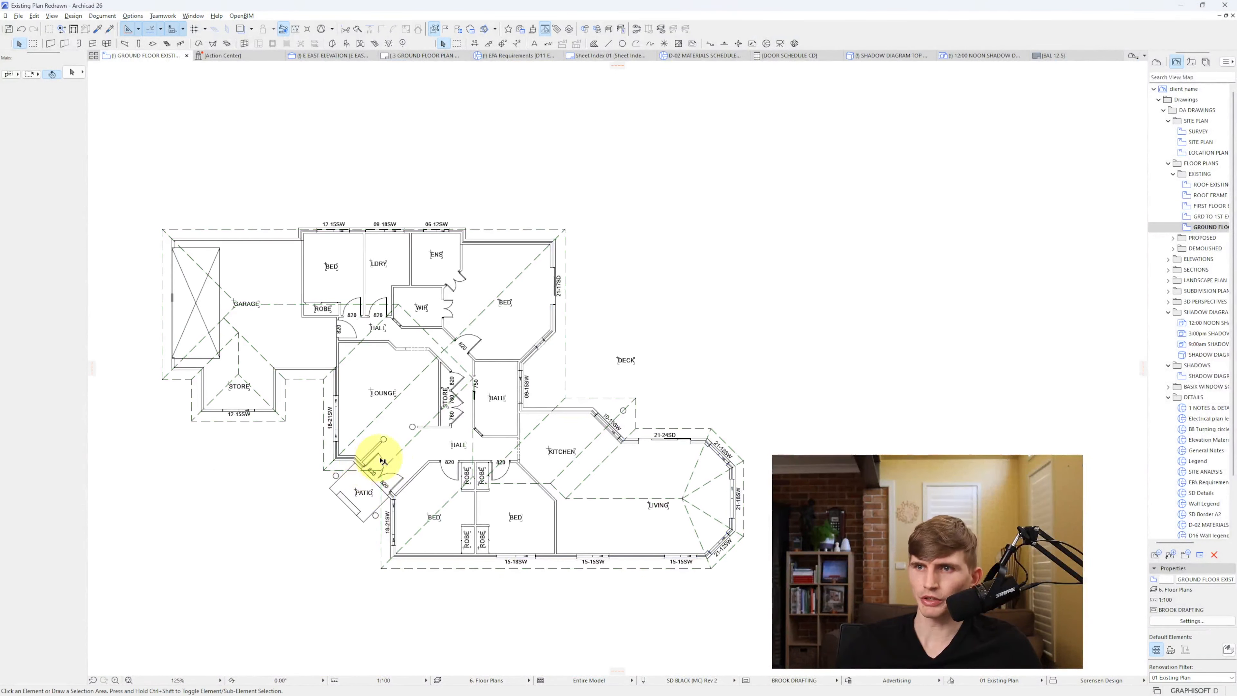
- Draw a rectangular hip roof beside the patio with the existing roof's settings, 2000 mm wide and about 6485 mm long
alt+click(390, 458)
click(286, 566)
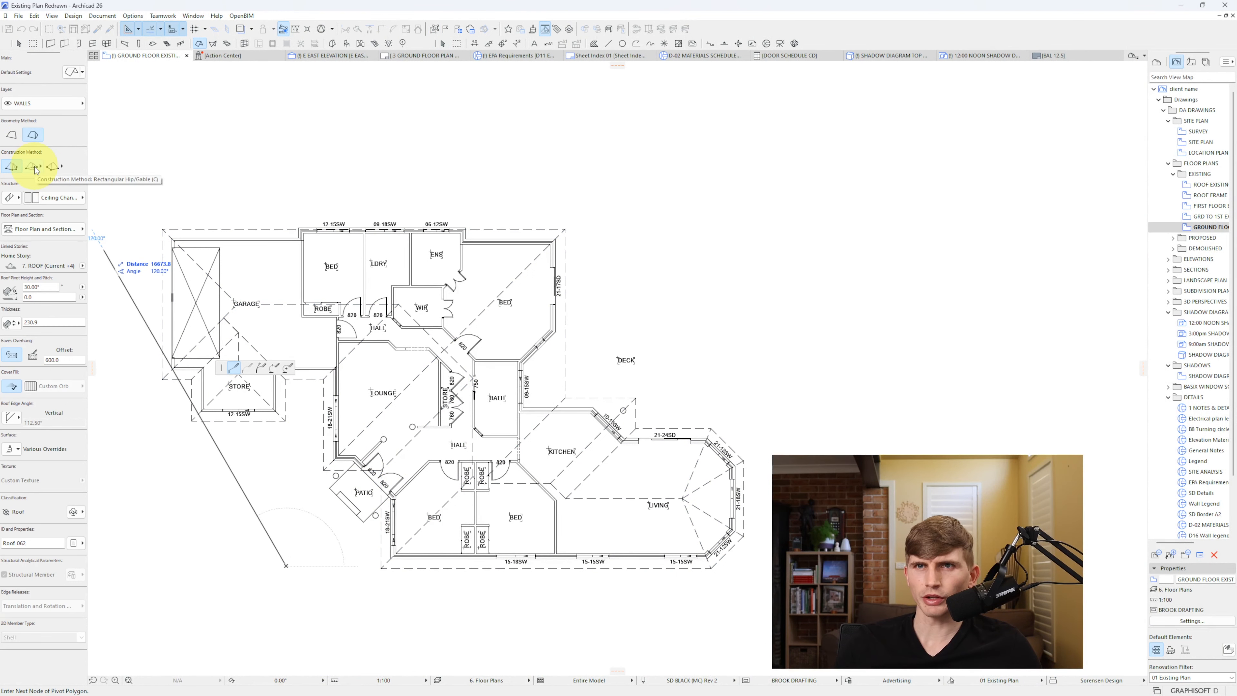
click(290, 584)
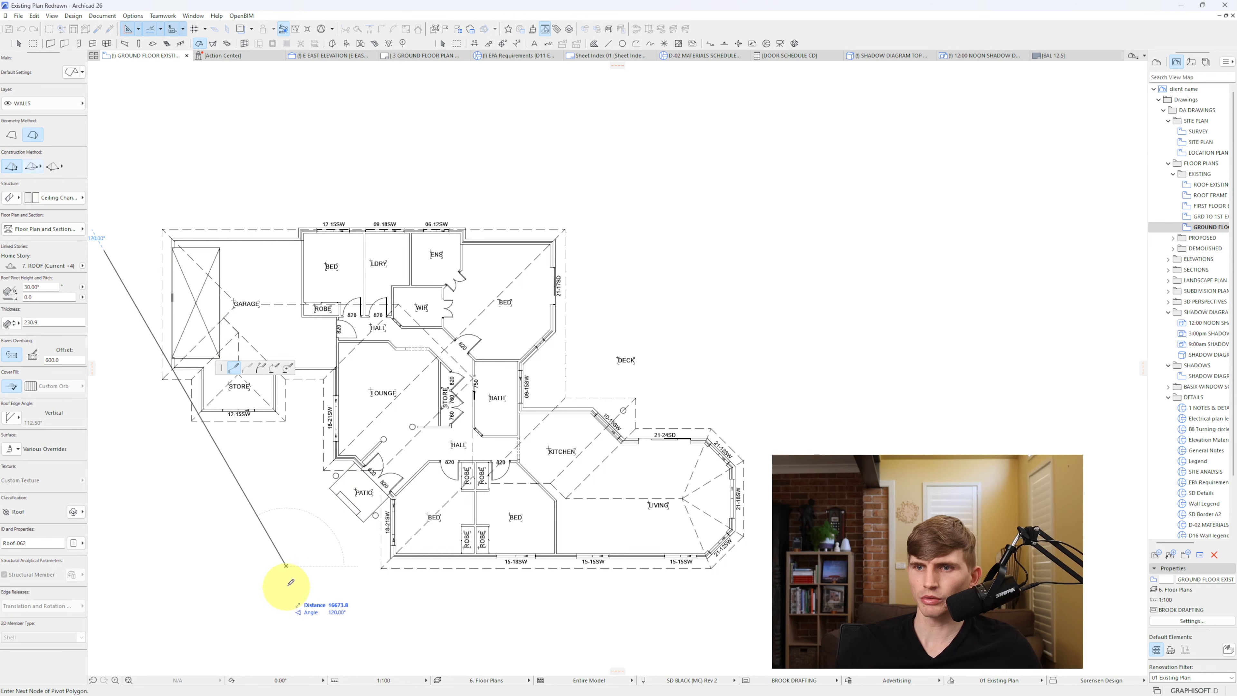
key(Escape)
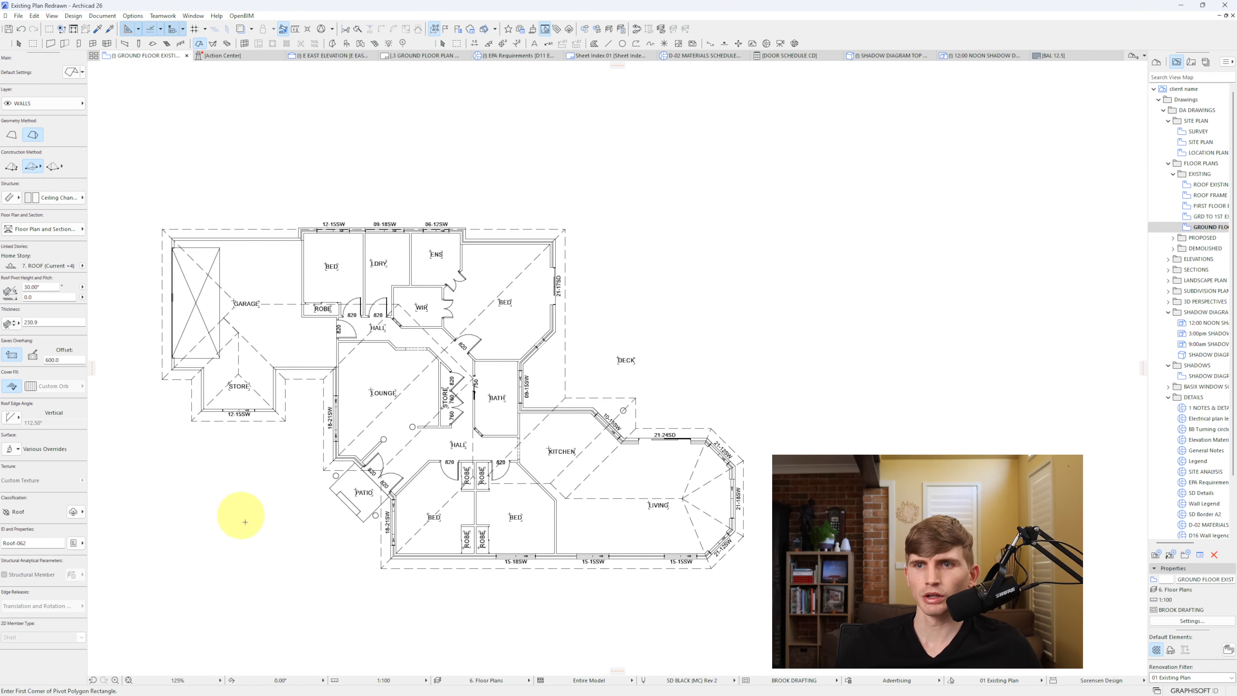
click(271, 587)
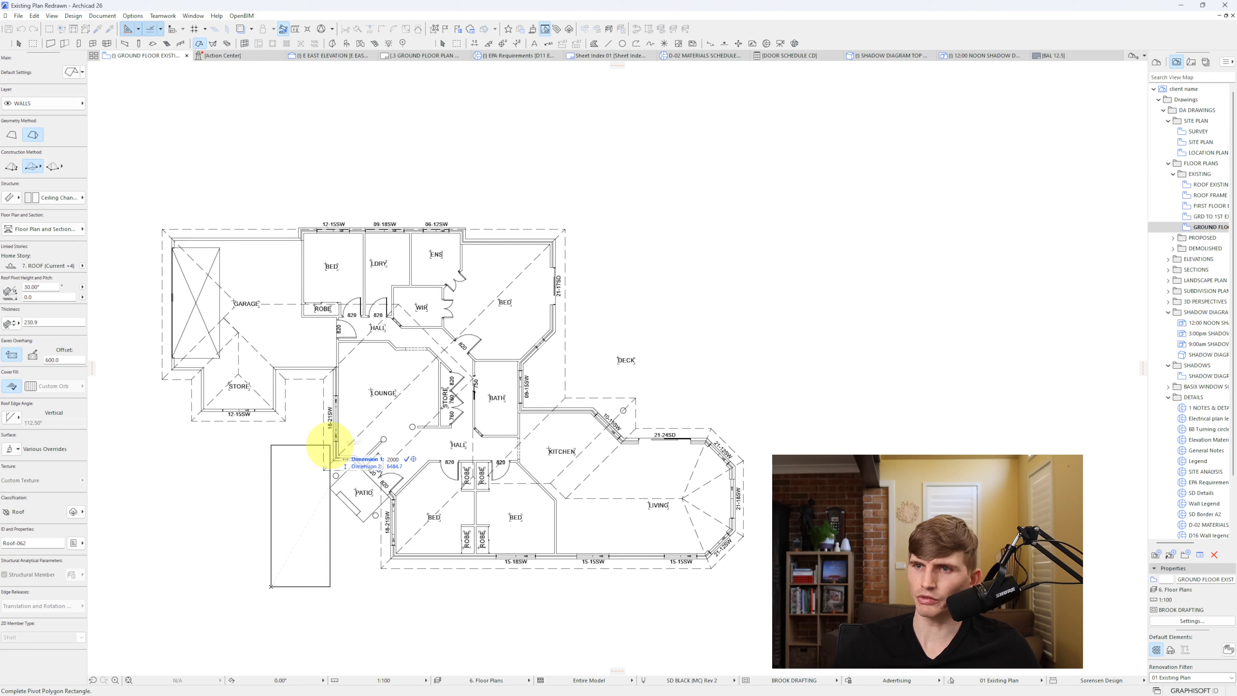
click(315, 445)
key(Escape)
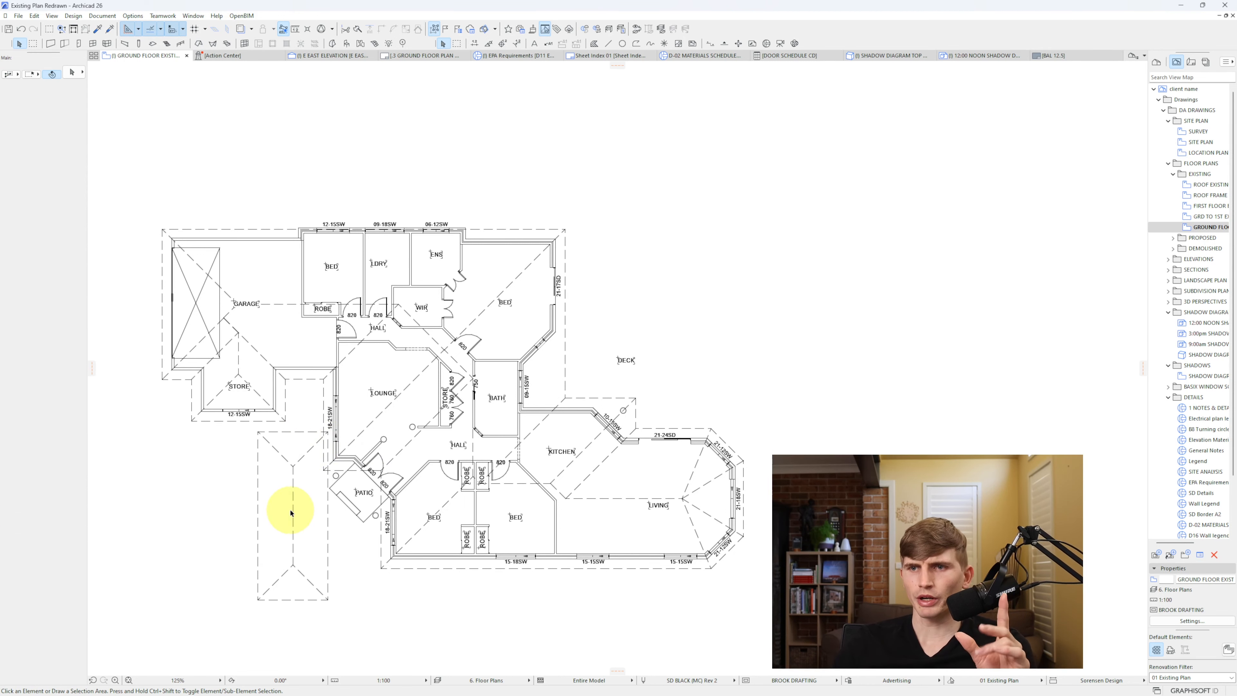
- Convert both hipped ends of the new roof to gables by stretching its ridge end points out to the short edges
click(293, 516)
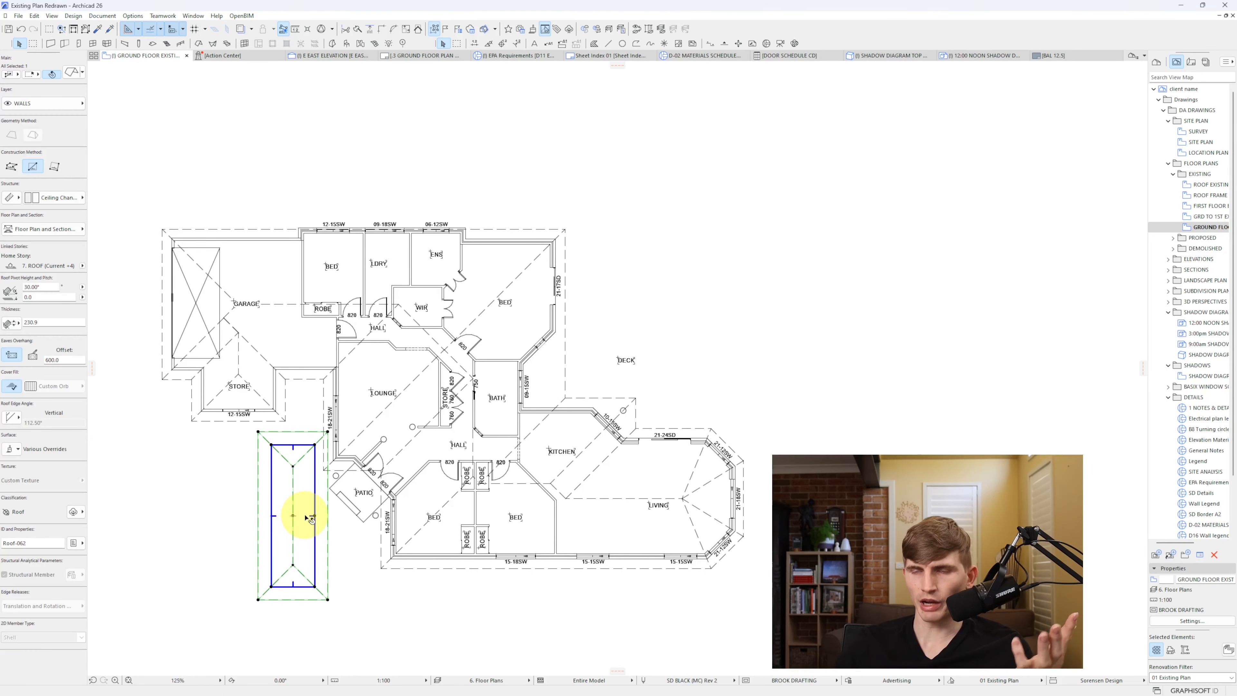
key(alt+Tab)
click(298, 567)
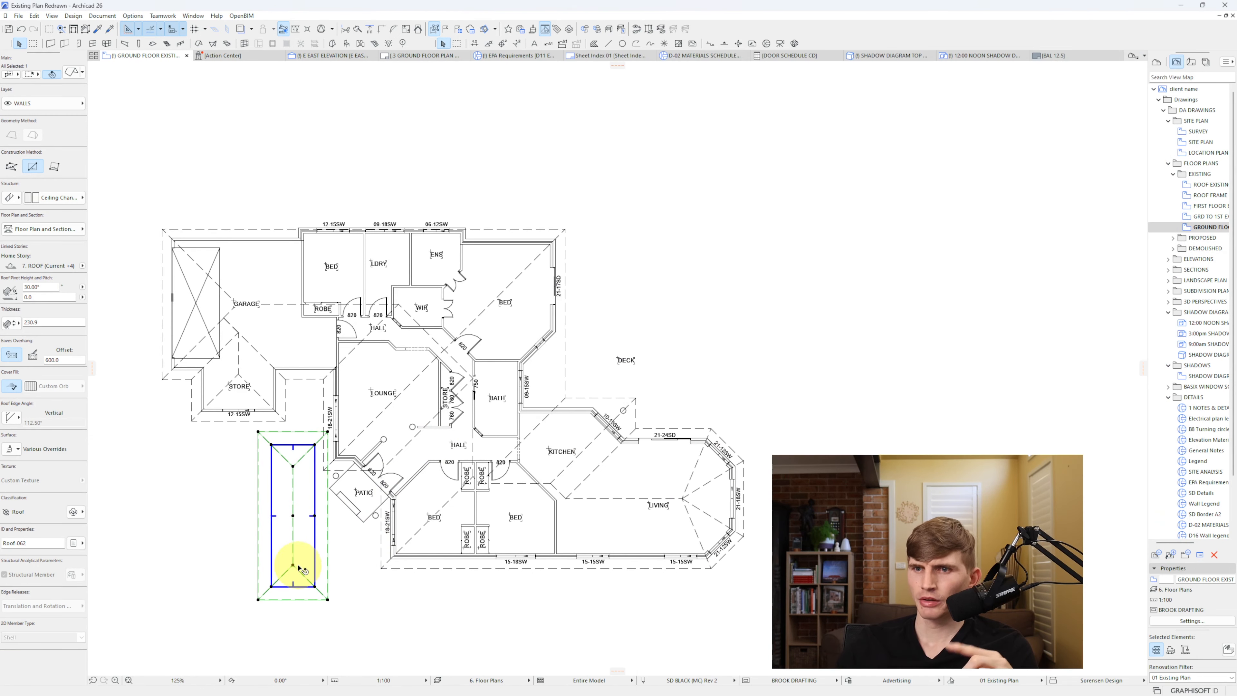
click(293, 566)
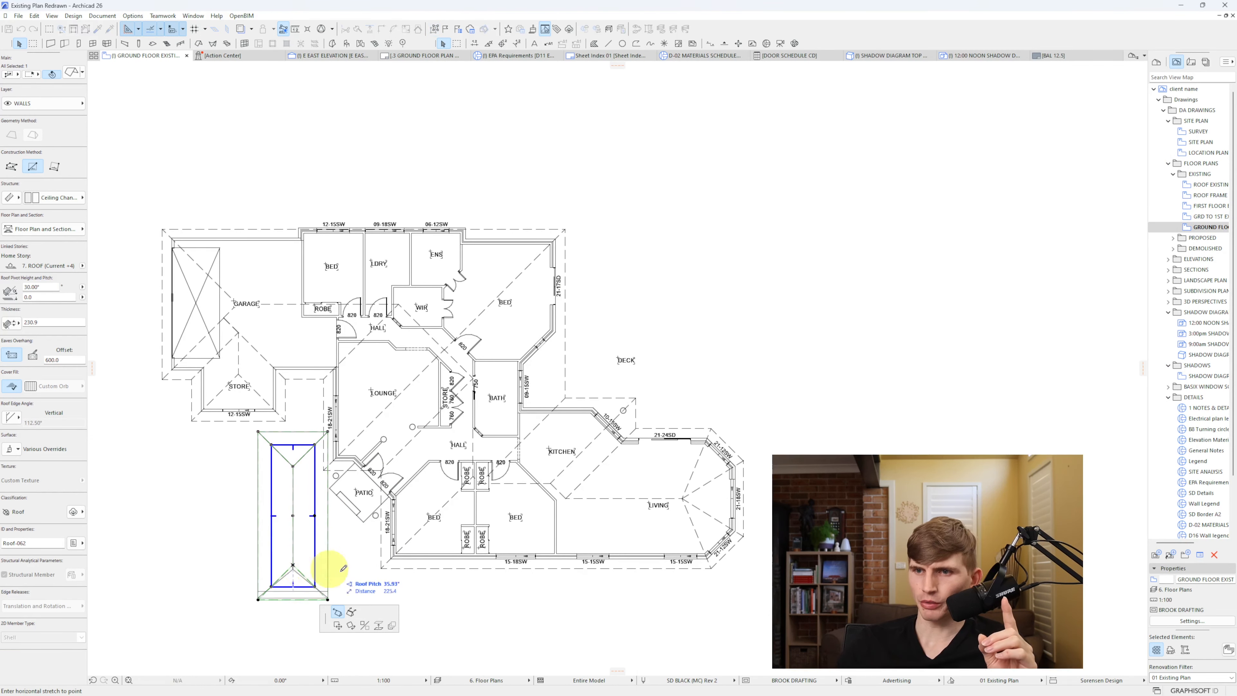
click(316, 590)
click(293, 466)
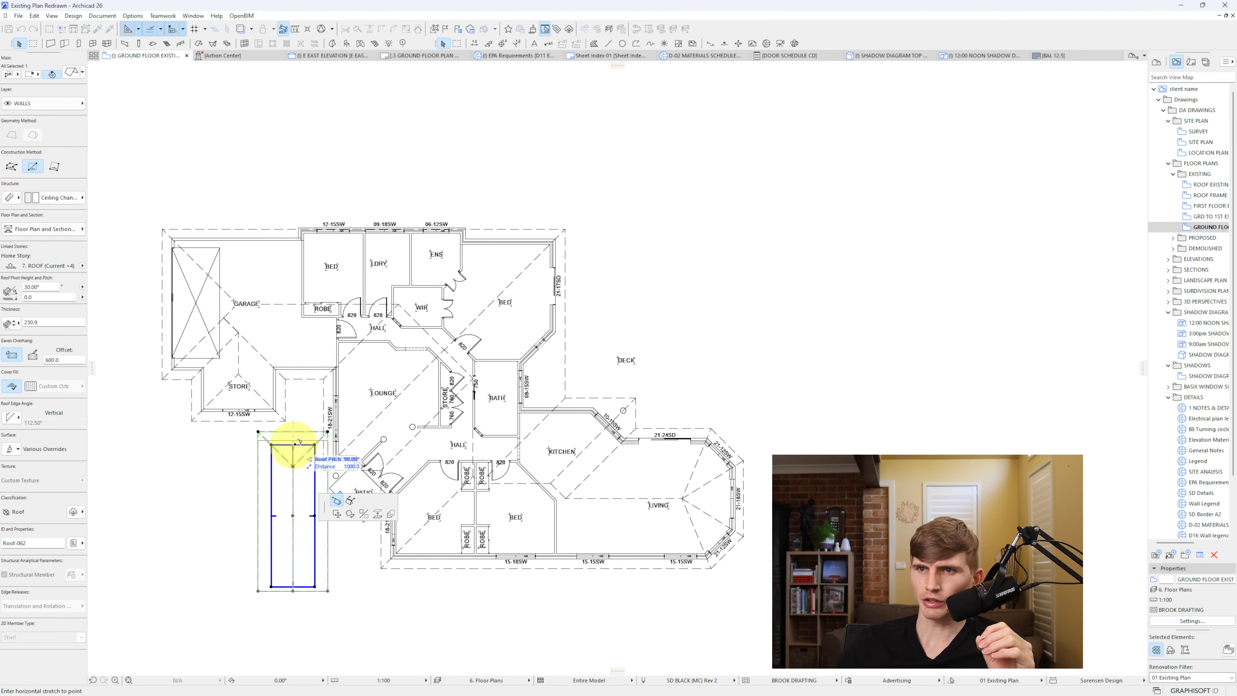
click(293, 444)
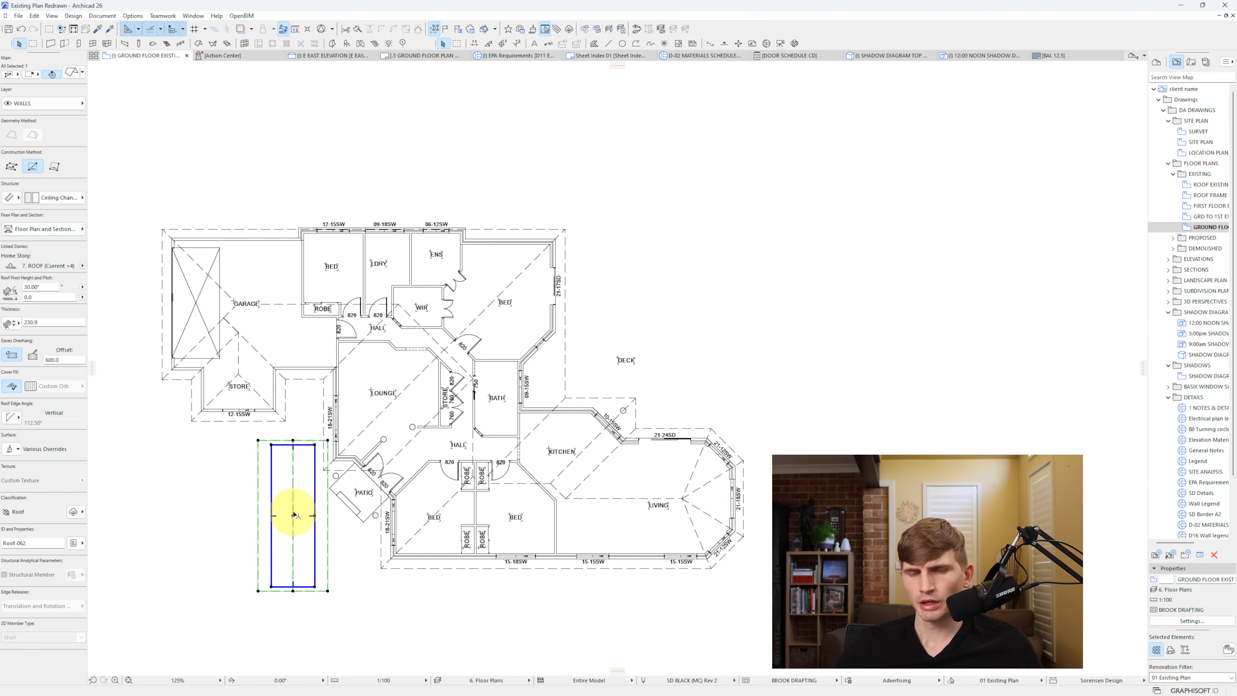
- Rotate the new gable roof by 45° to match the angle of the patio entry
key(ctrl+e)
click(293, 498)
click(299, 538)
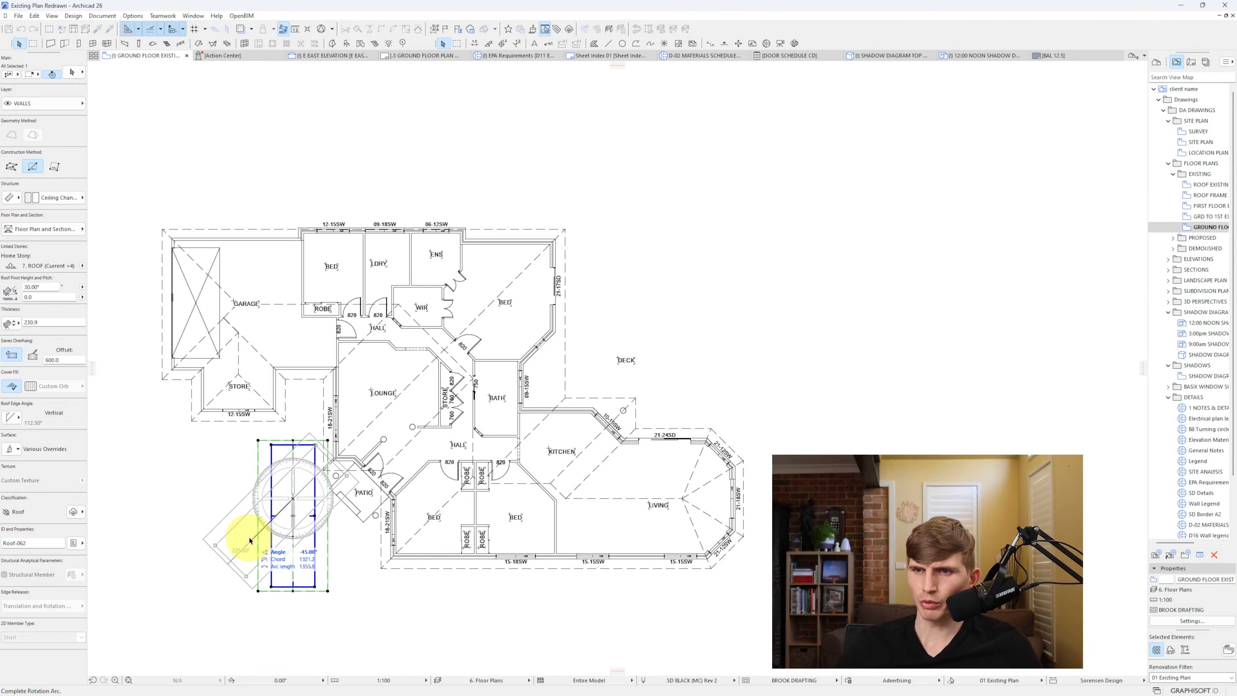
click(261, 549)
- Move the rotated gable roof by its outer corner onto the wall beside the angled patio doors
key(ctrl+d)
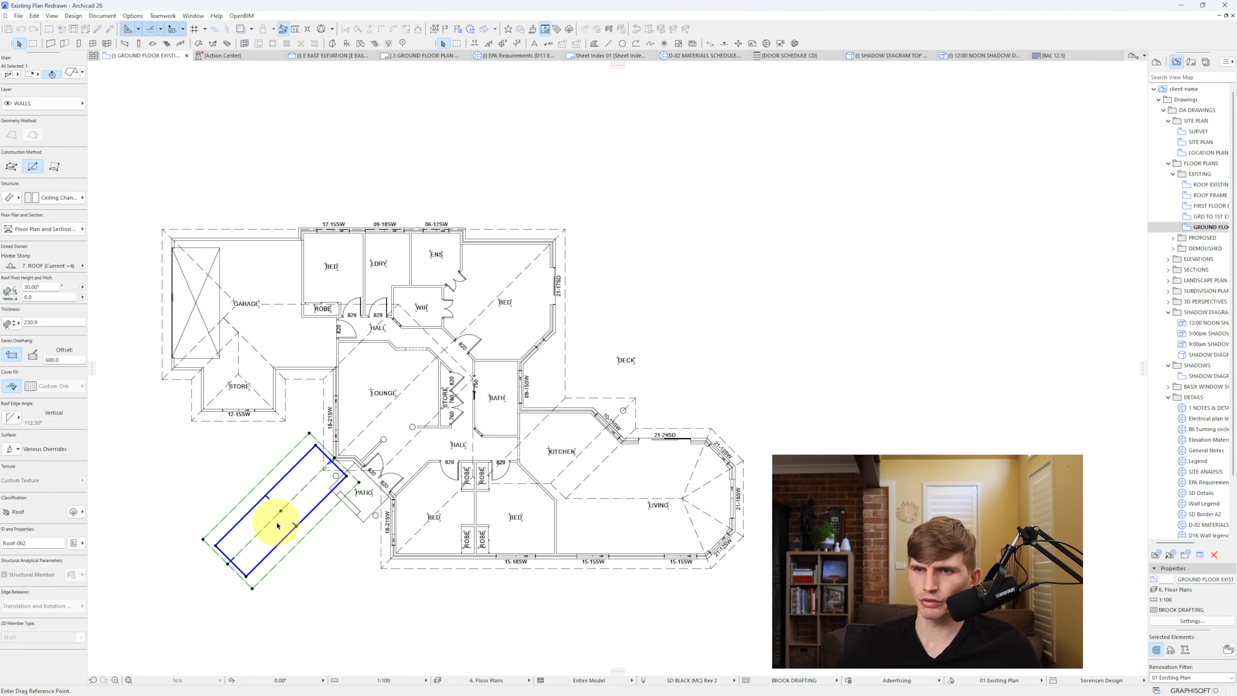
click(246, 576)
scroll(360, 502, up, 4)
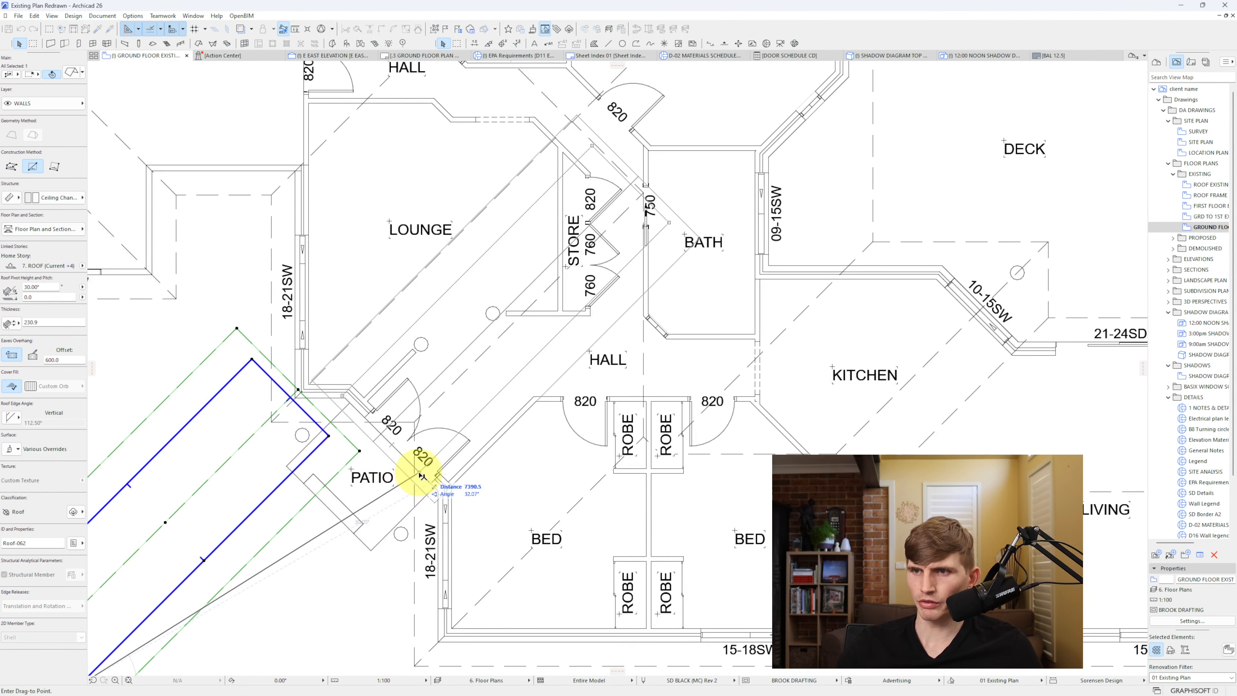
click(422, 475)
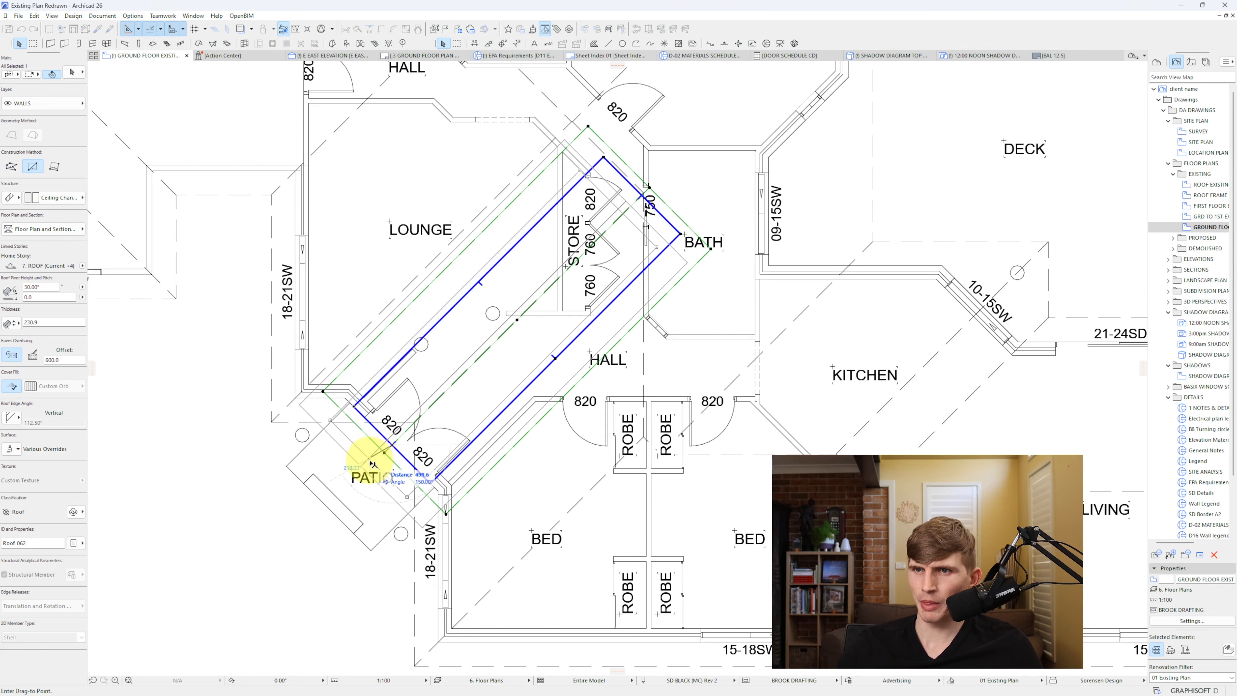
- Compare the patio gable roof in 3D with the house photo and set its pitch to 45°, keeping the custom planes
key(F3)
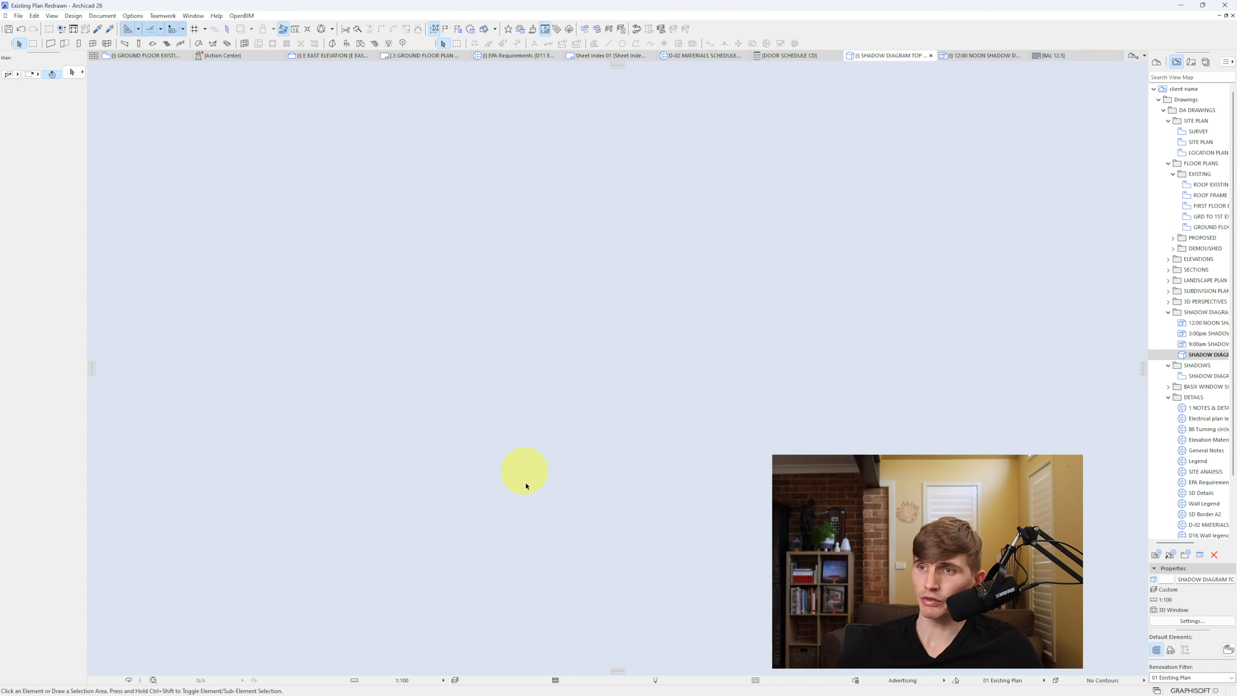
shift+middle_drag(531, 486, 674, 417)
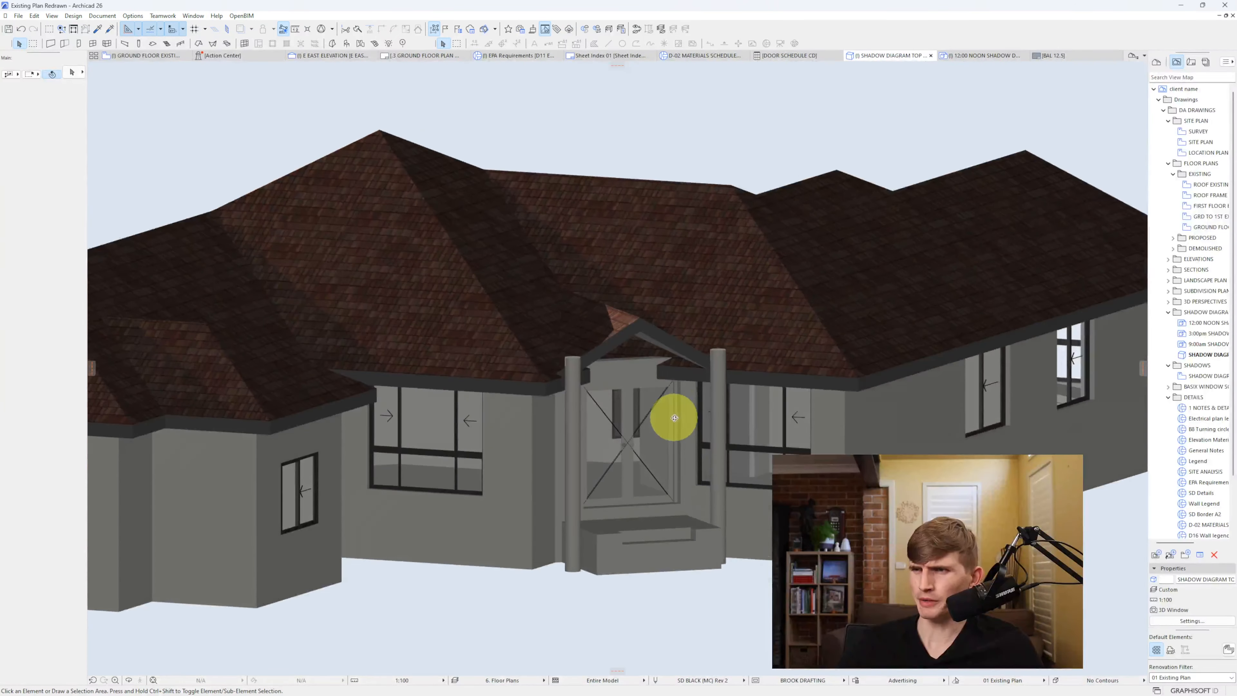
shift+middle_drag(807, 420, 613, 448)
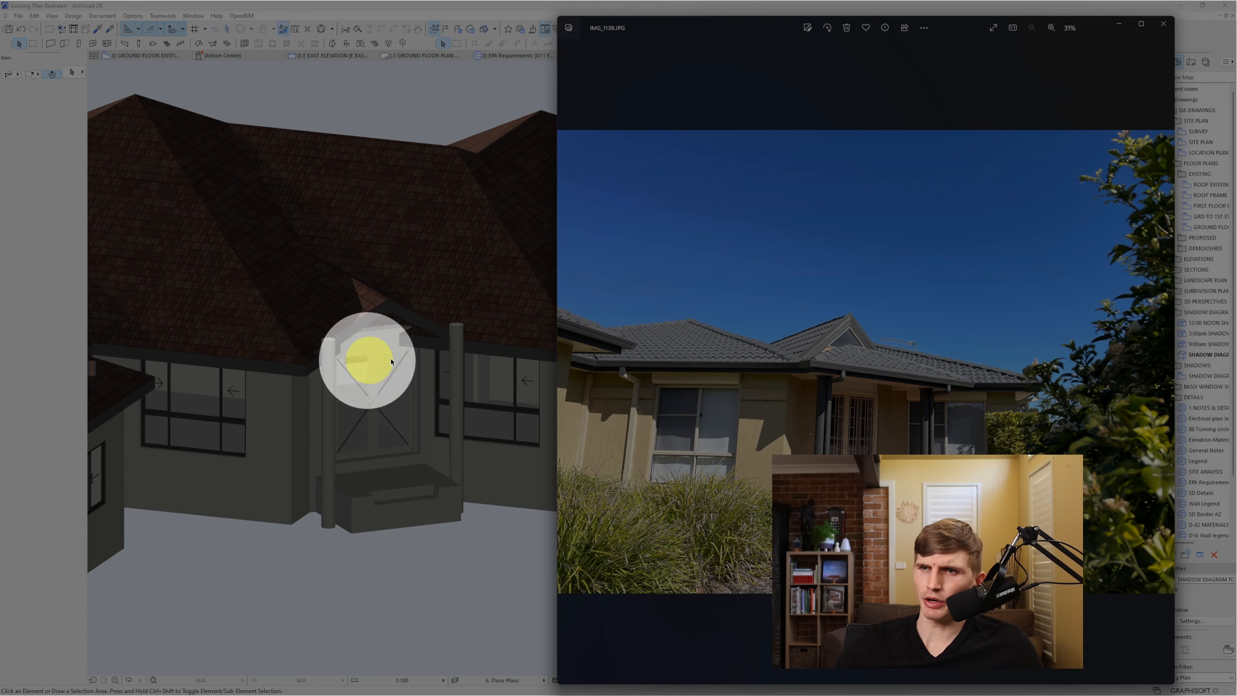
click(468, 322)
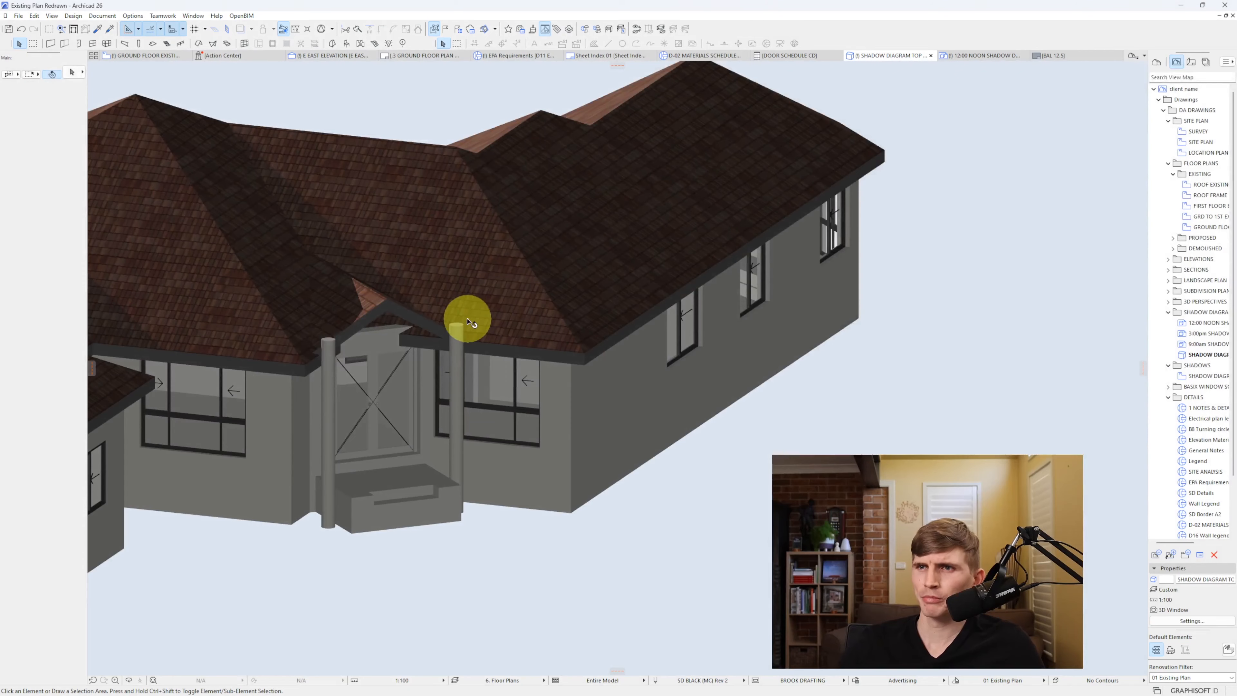
click(380, 303)
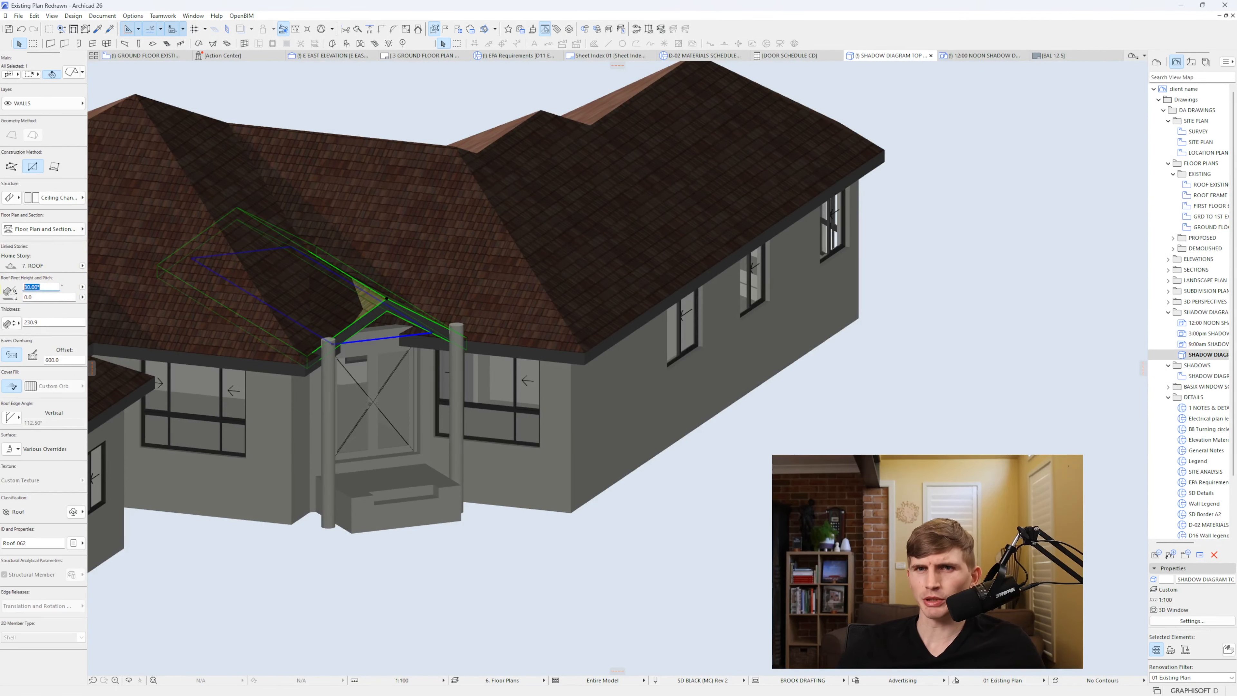
text(45)
key(Return)
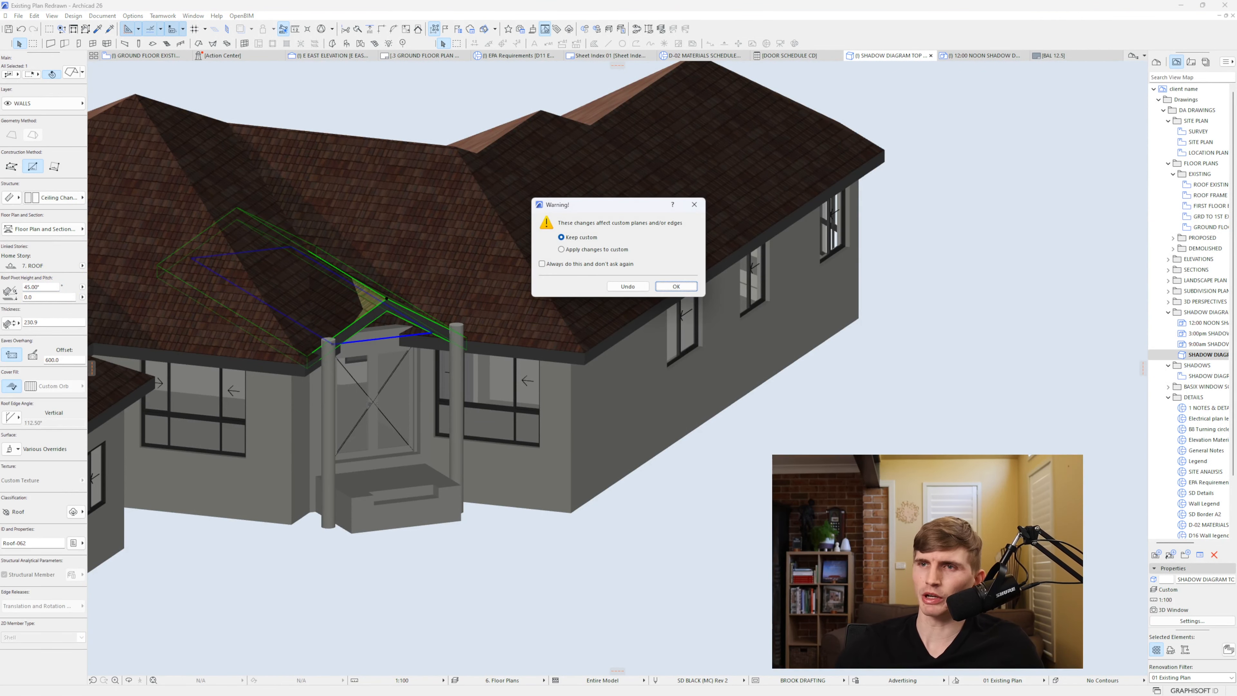
key(Return)
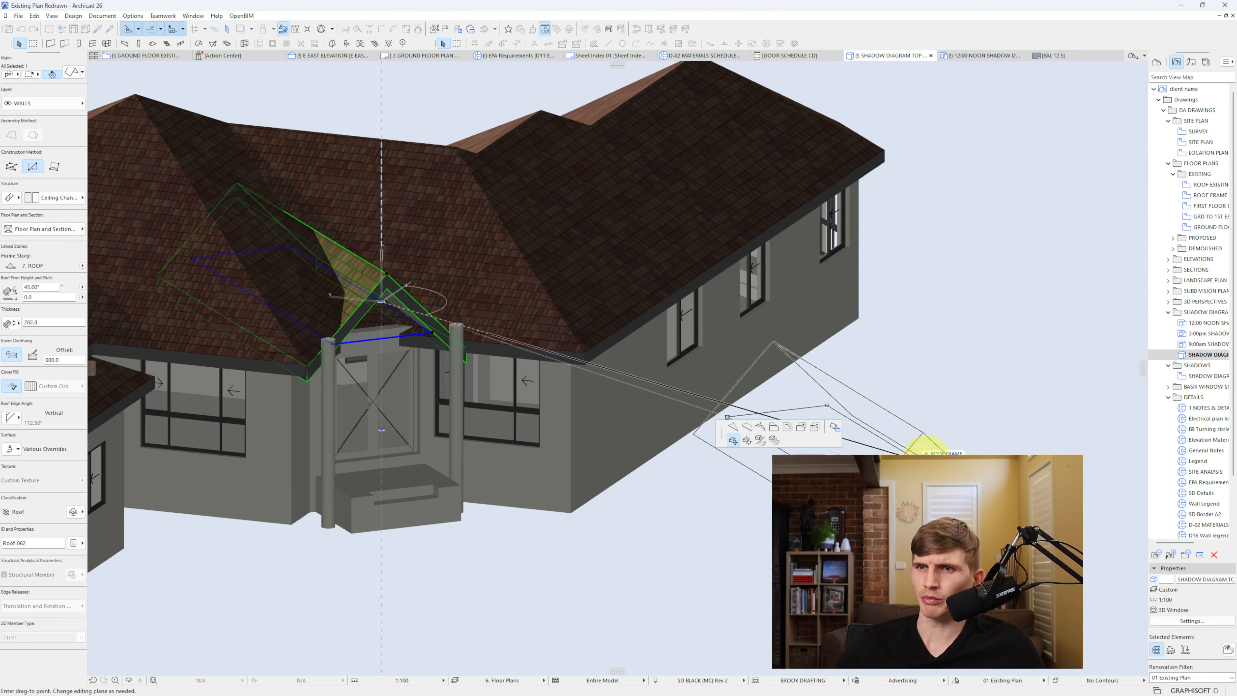
click(926, 448)
key(Escape)
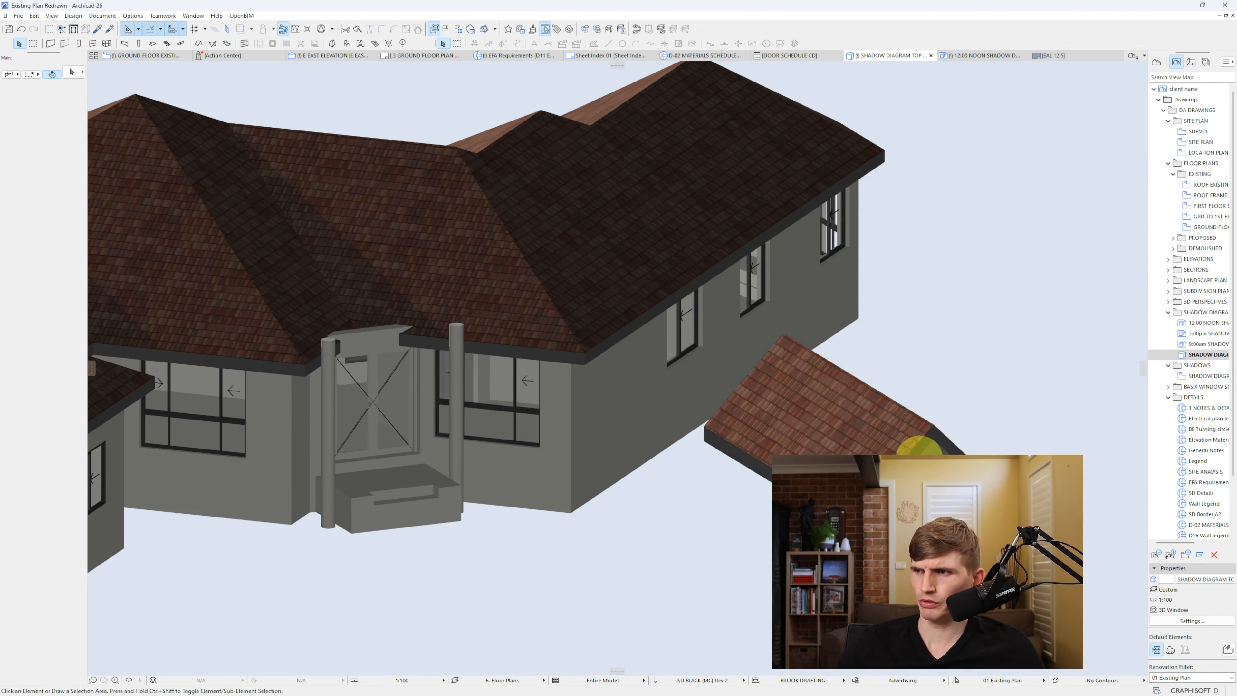
key(ctrl+z)
key(Escape)
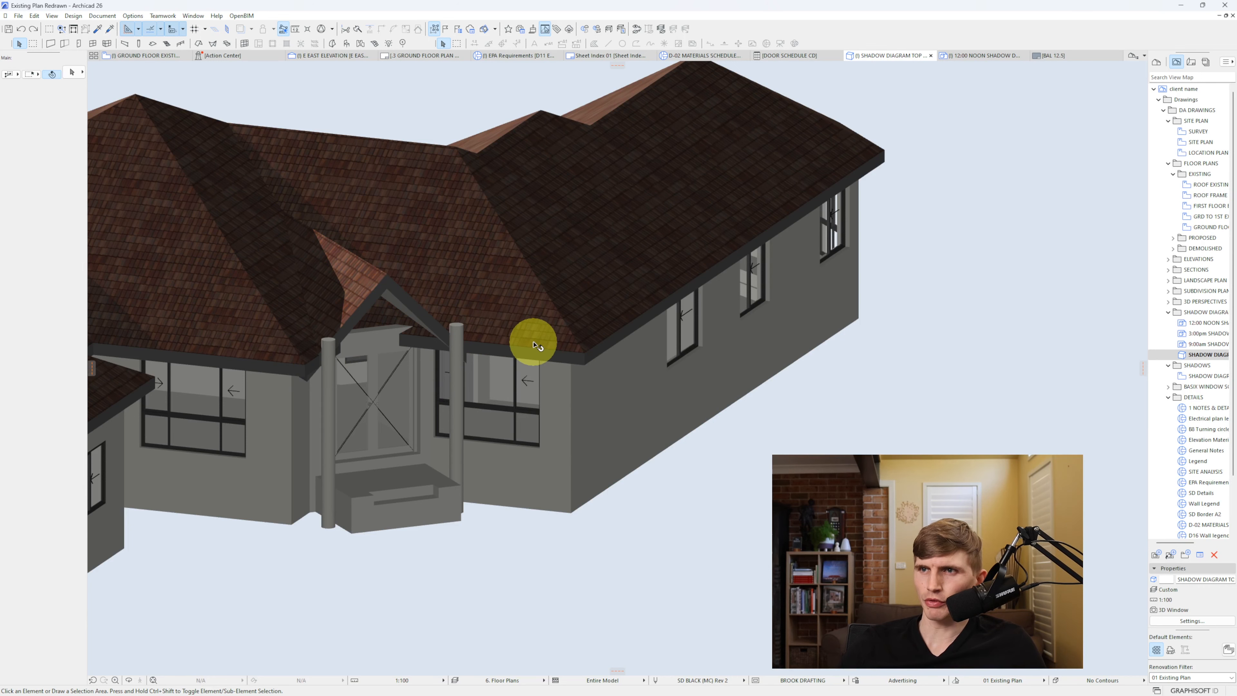
- Return to the floor plan and place a copy of the gable roof farther out over the patio, along its ridge line
key(F2)
key(ctrl+shift+d)
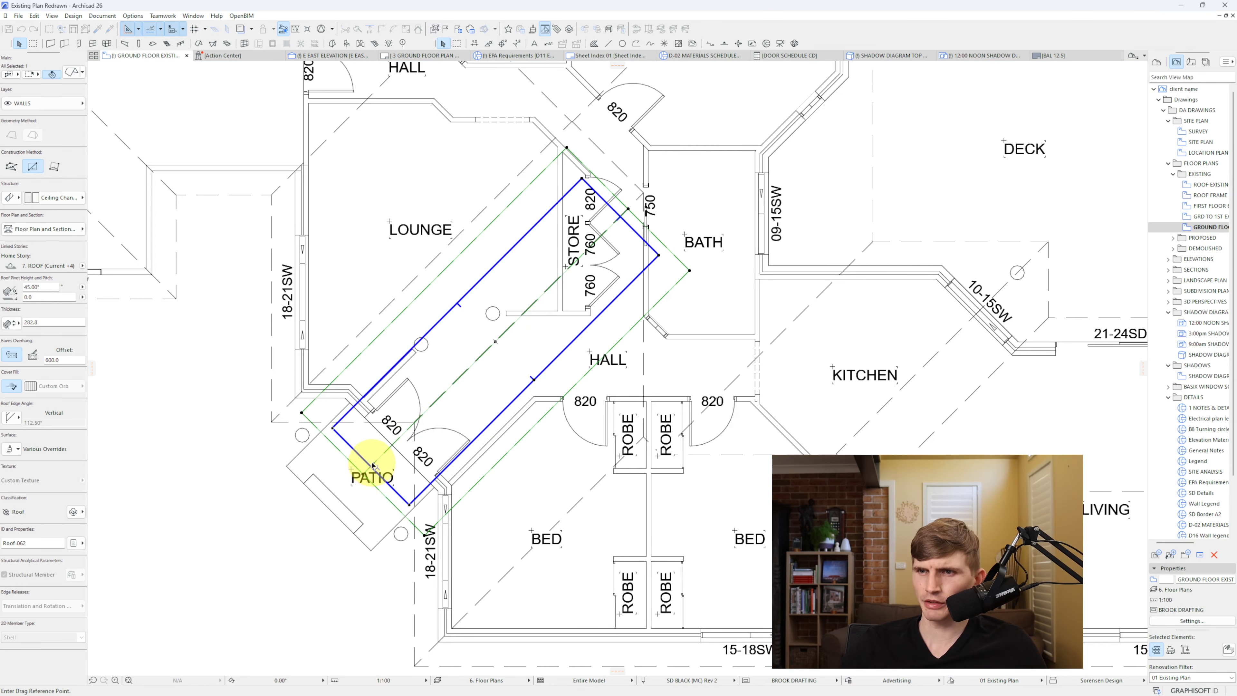
click(372, 466)
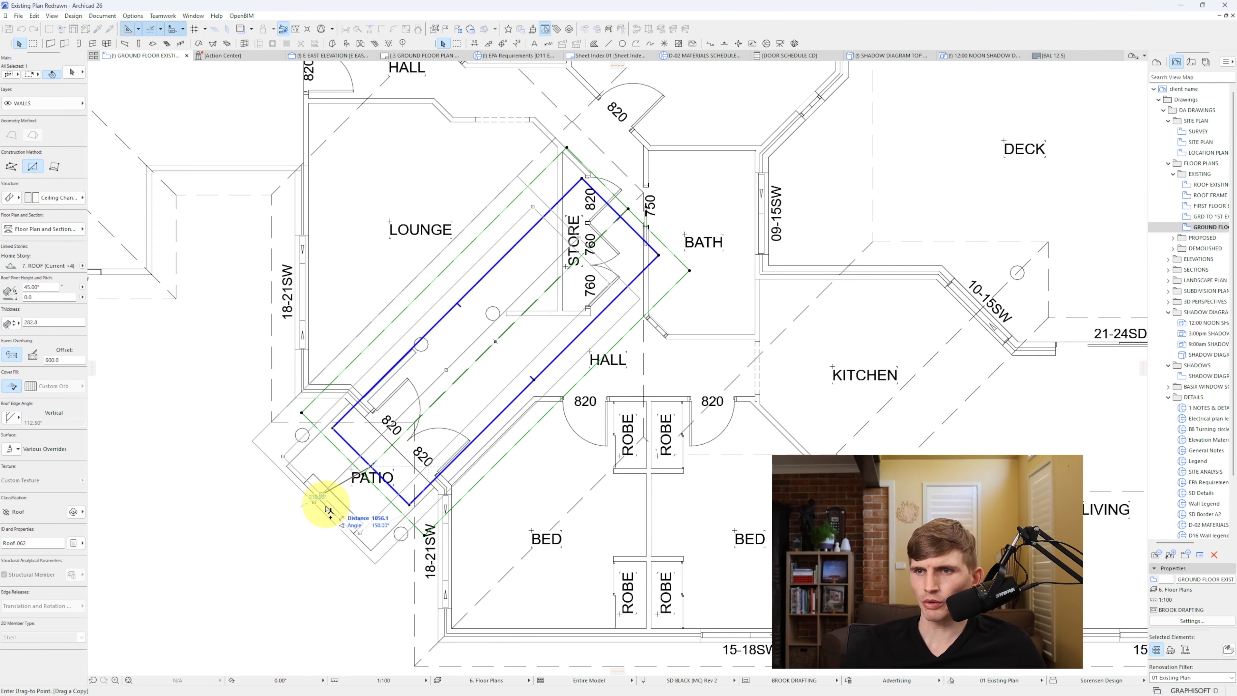
click(300, 442)
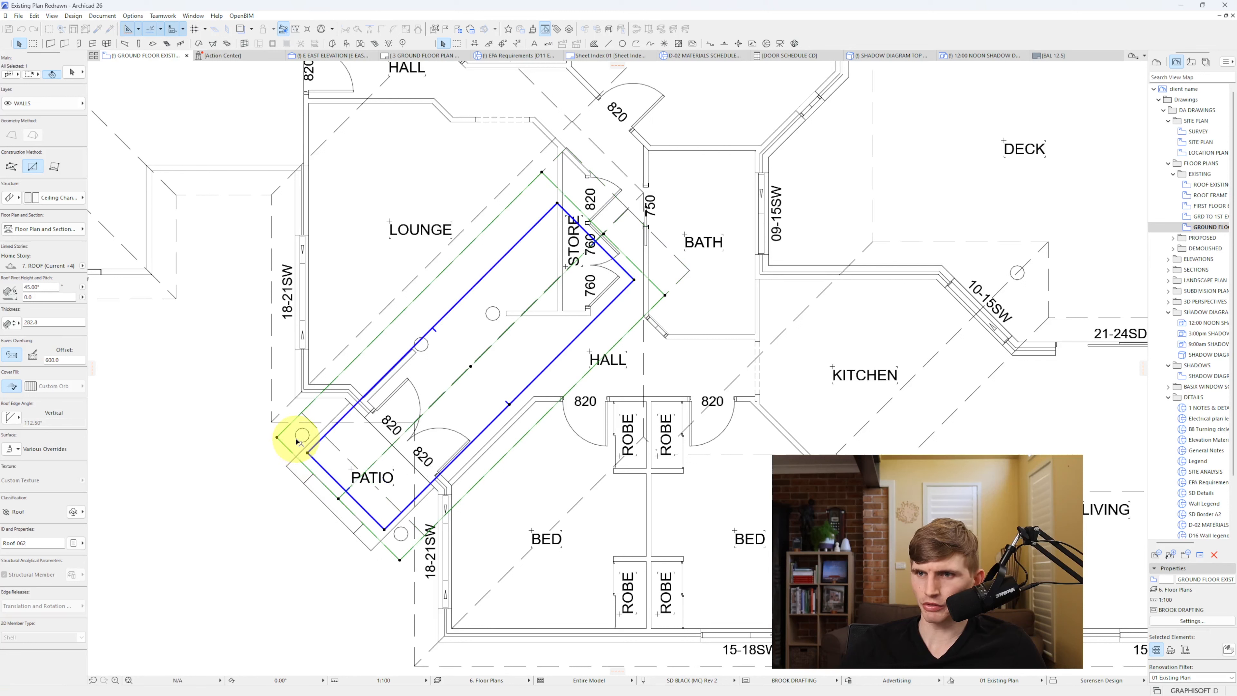
- Change the outer end plane of the copied patio roof from Gable to Pitched at 45°, for the clicked plane only
click(346, 495)
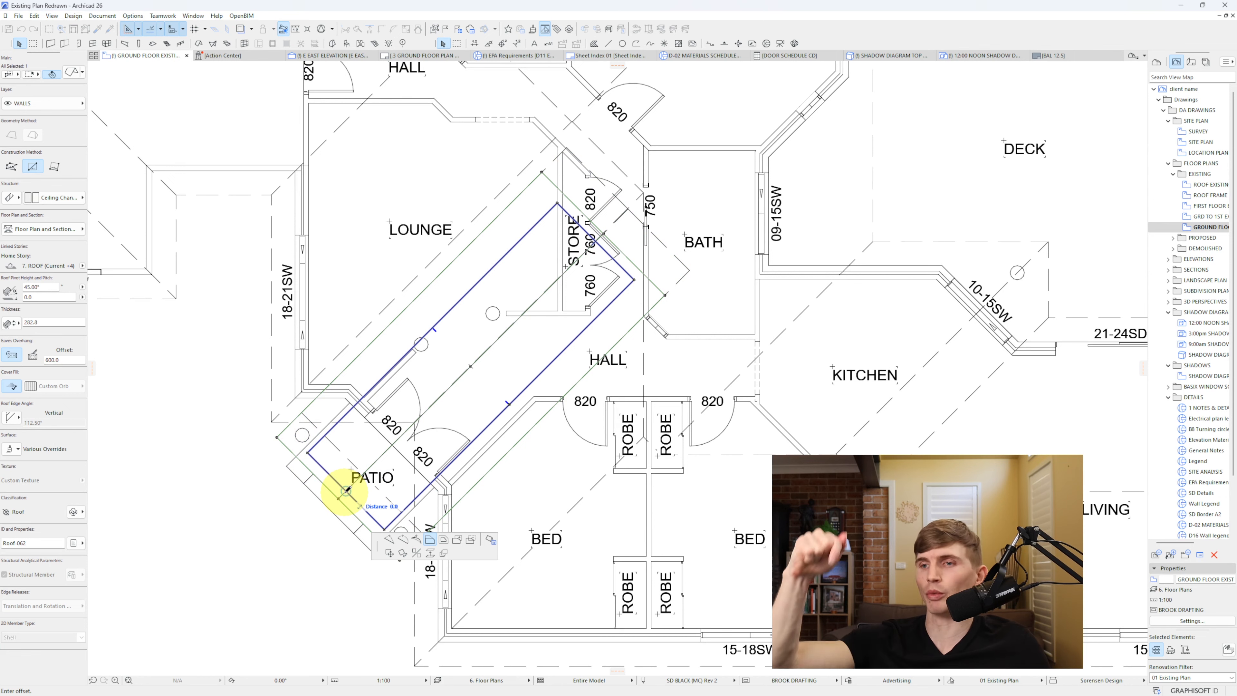
click(489, 540)
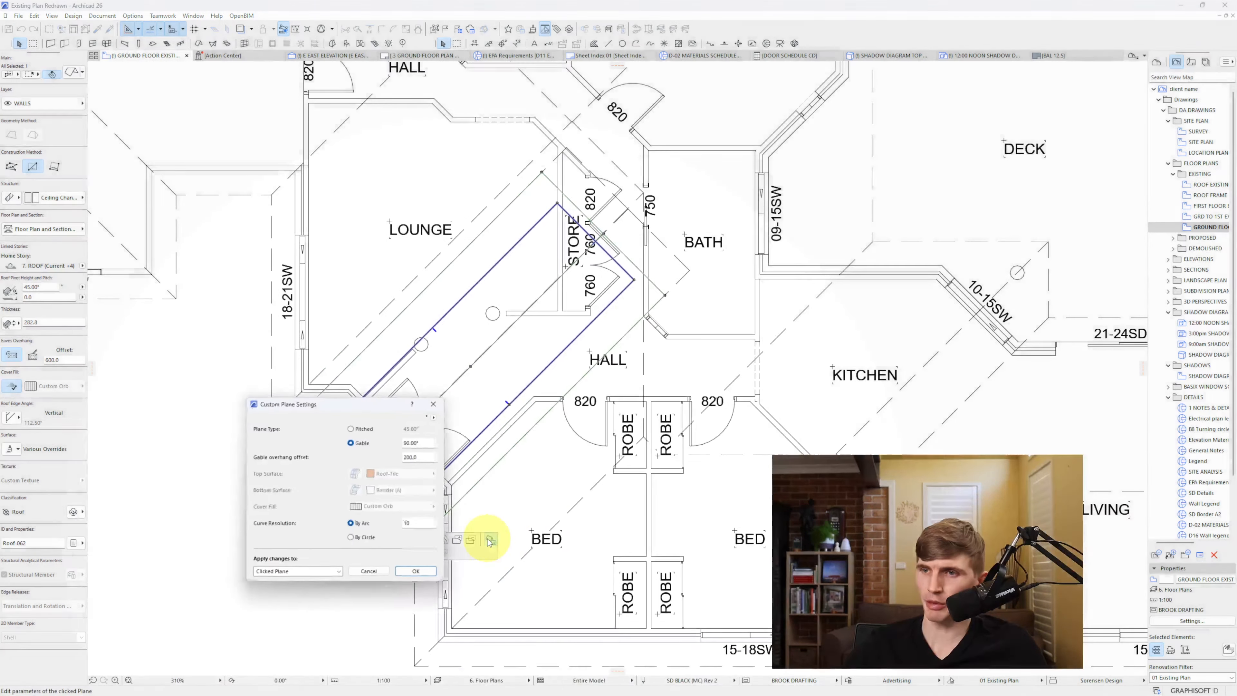
click(352, 429)
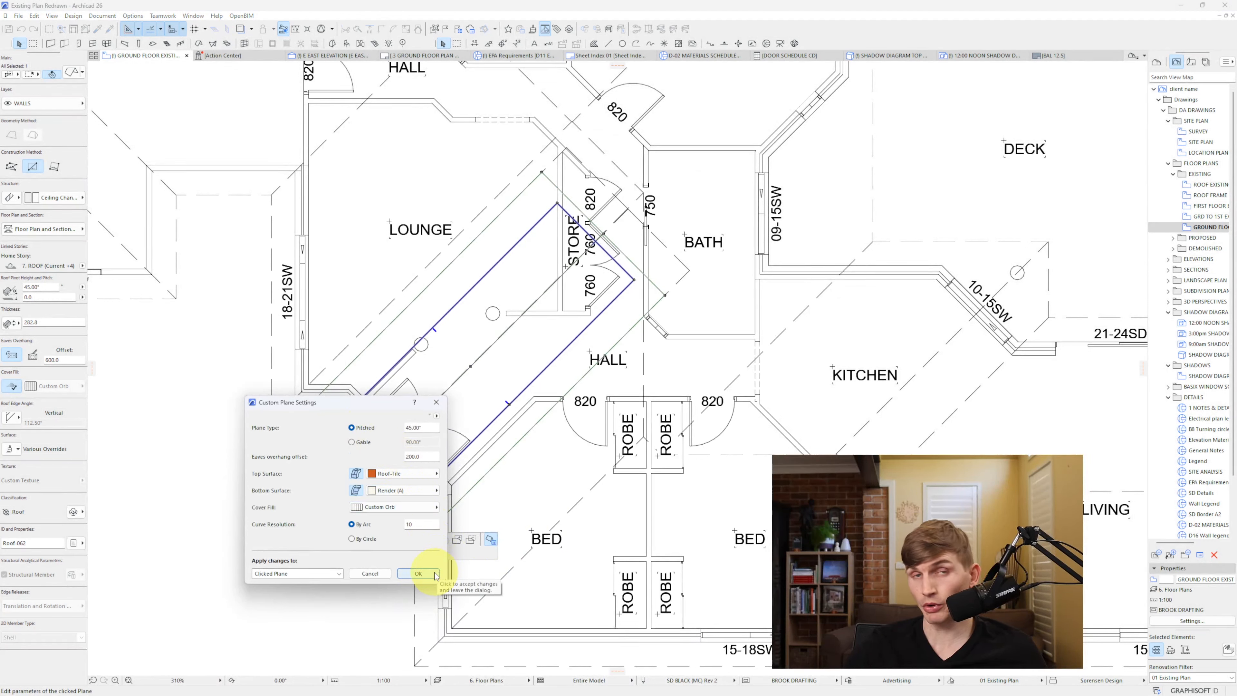
click(419, 574)
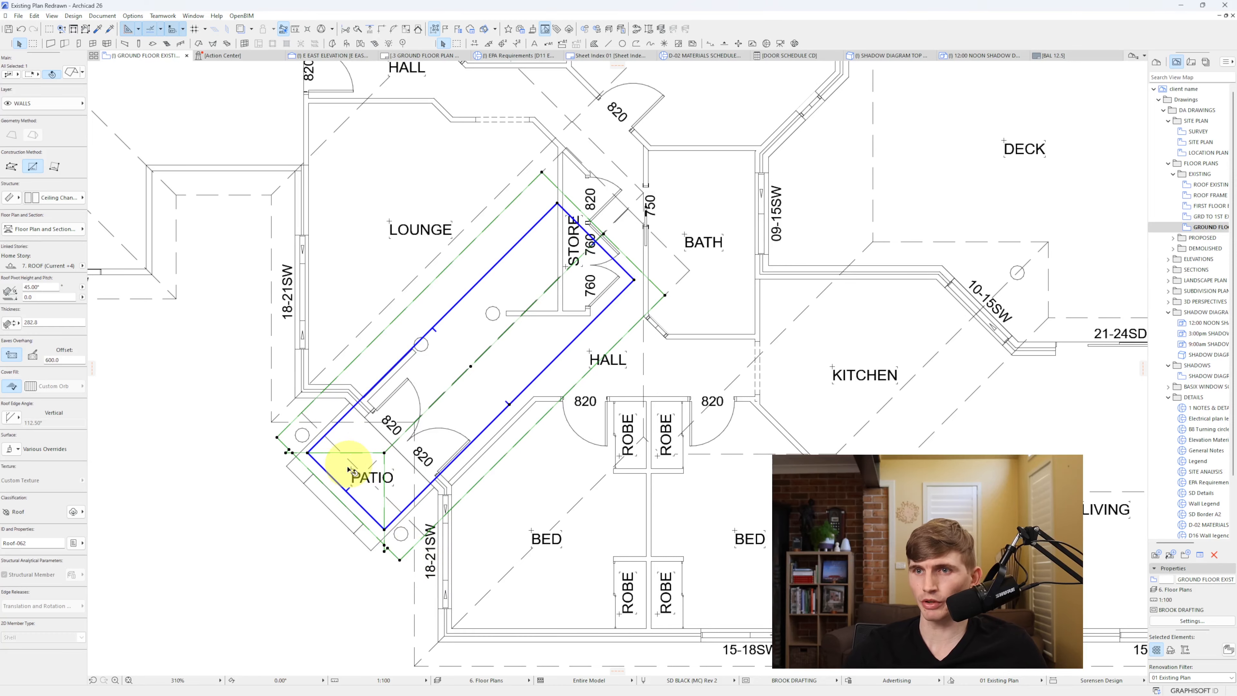
scroll(314, 452, up, 3)
click(294, 462)
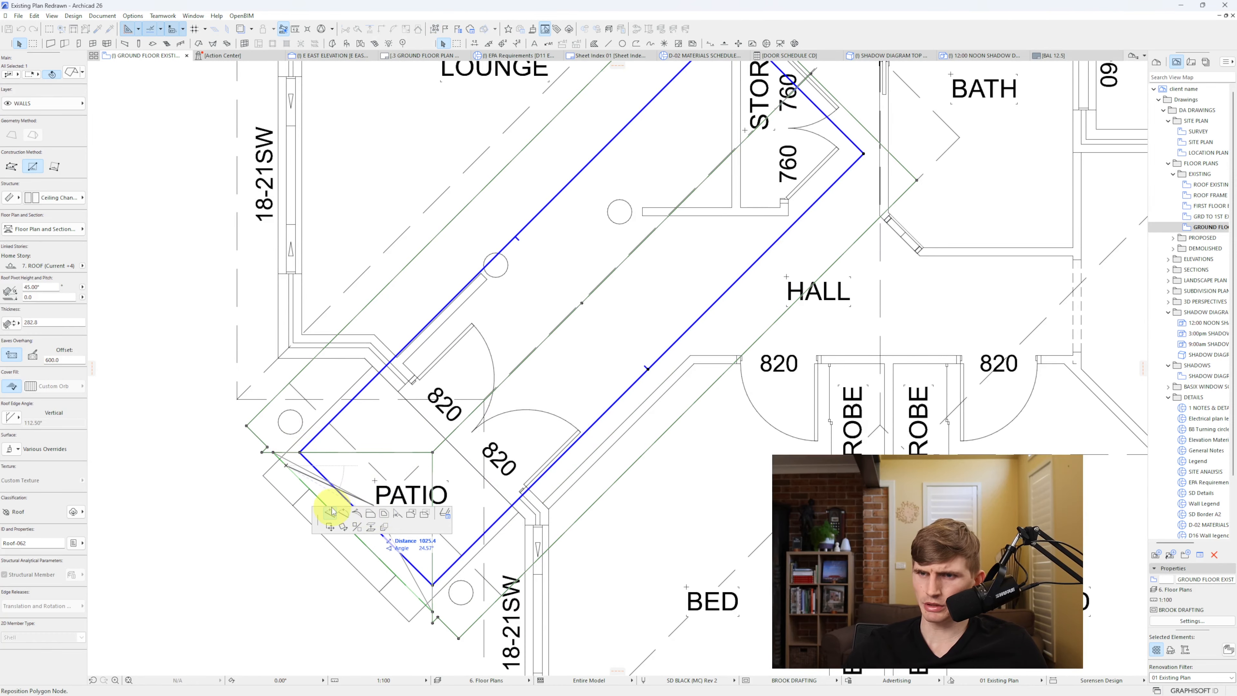
key(Escape)
click(449, 629)
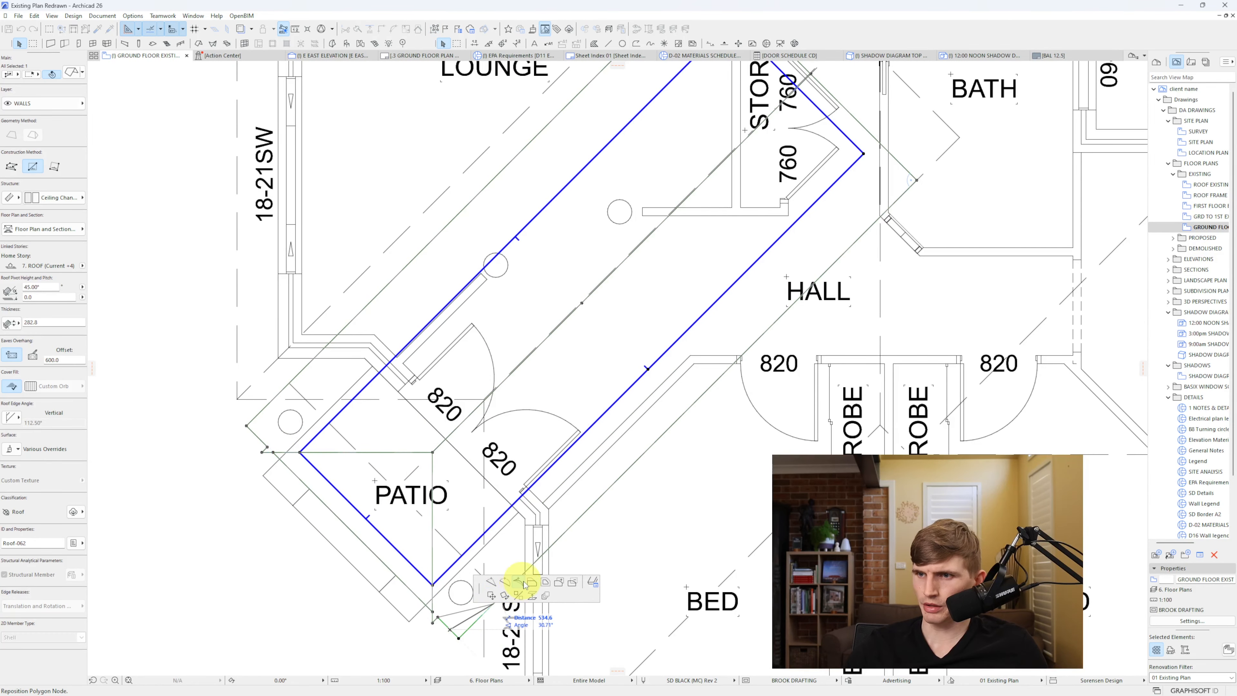
key(Escape)
click(299, 555)
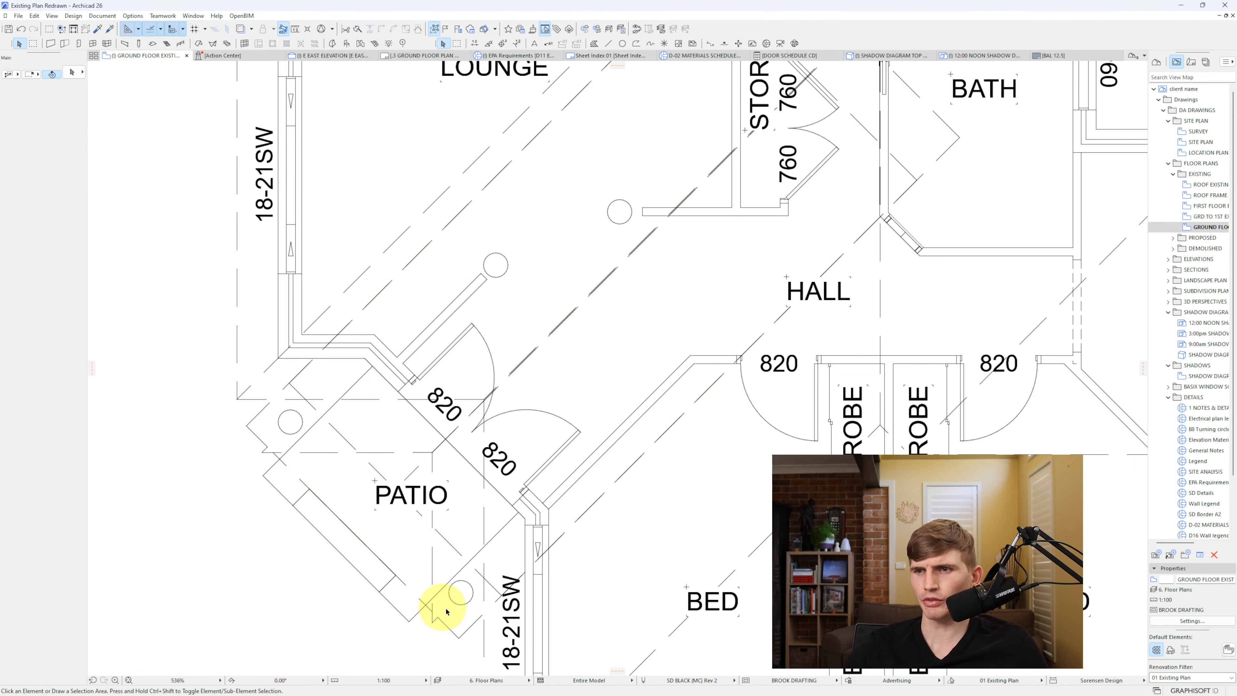
- Give the copied patio roof a uniform eaves overhang of 600 mm on all sides
click(448, 629)
middle_drag(419, 540, 364, 459)
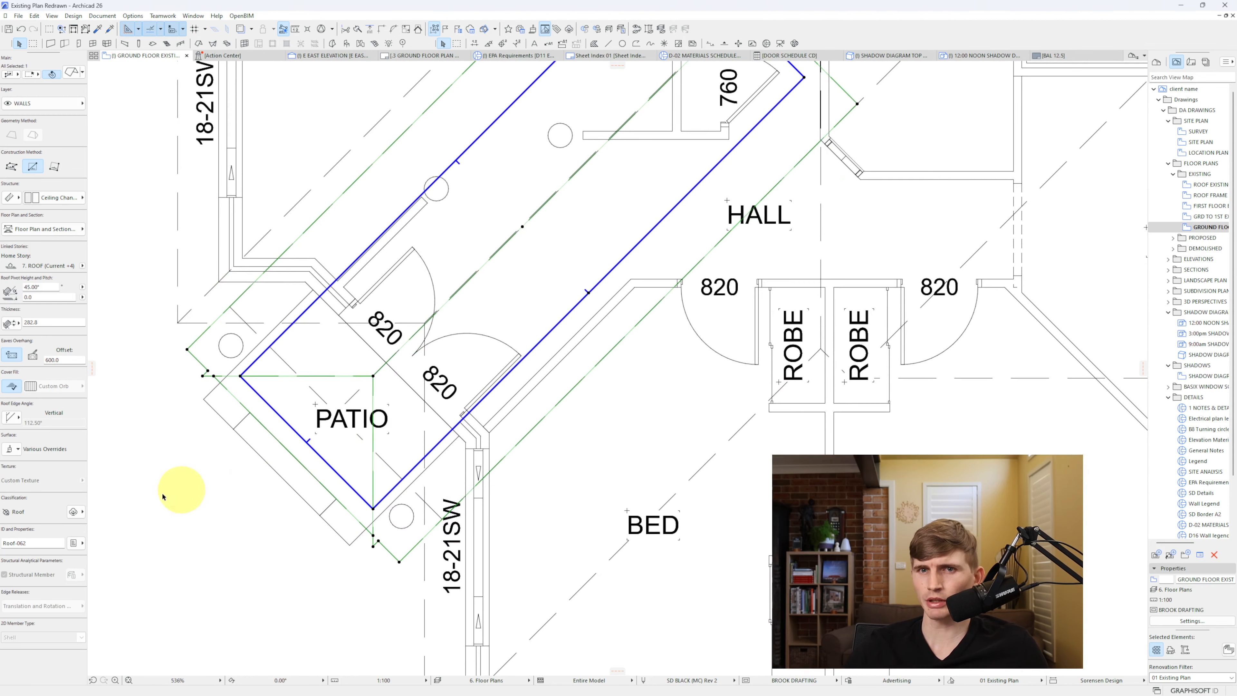
click(15, 356)
click(60, 359)
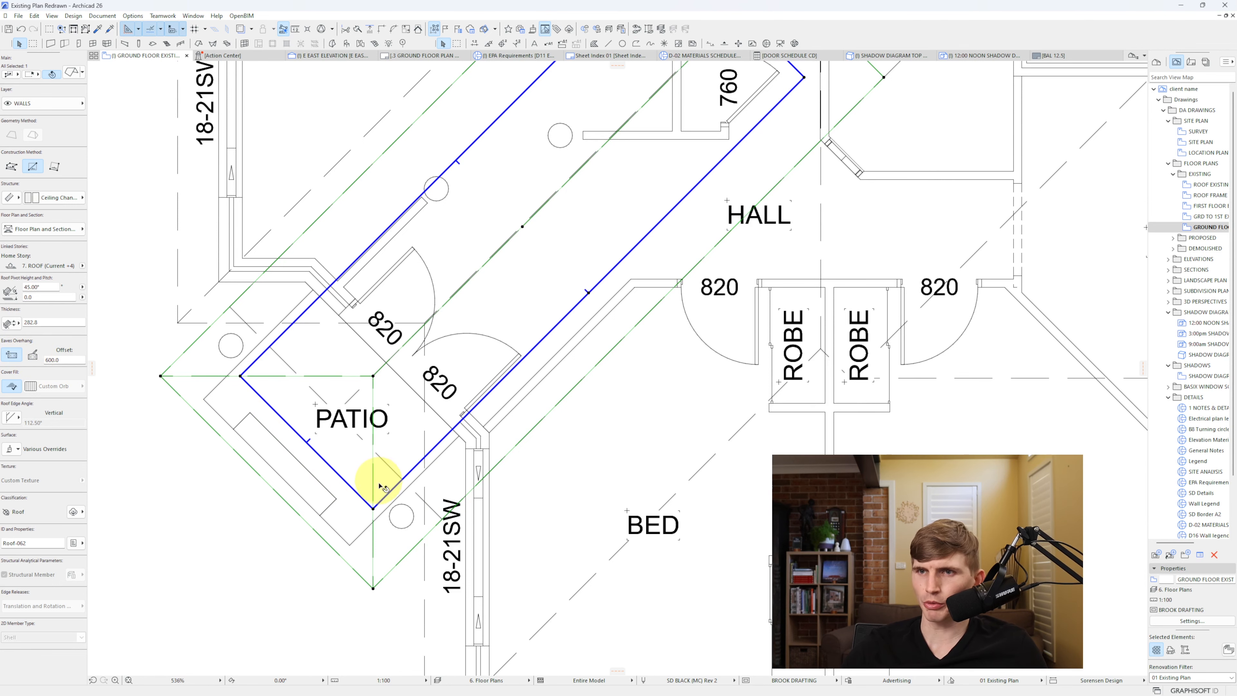
- Set the pitch of the copied patio roof to 30° in 3D, keeping the custom planes
click(325, 556)
key(F3)
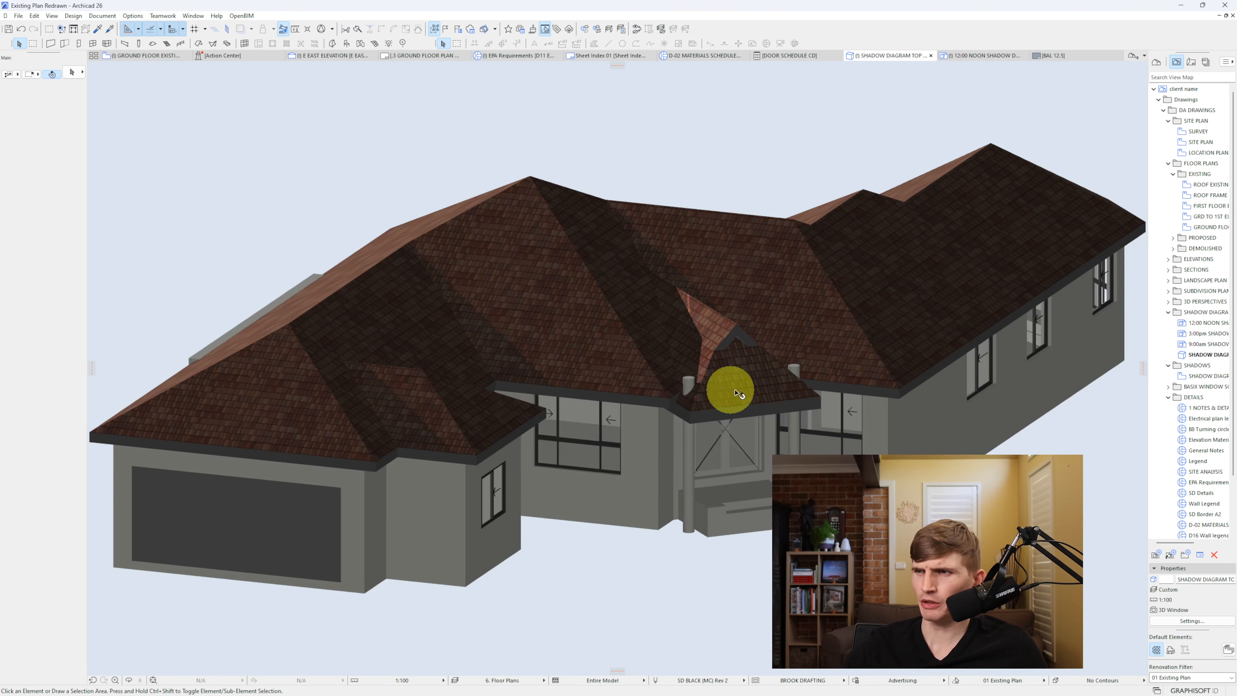
shift+middle_drag(736, 391, 679, 382)
click(757, 385)
middle_drag(587, 373, 378, 312)
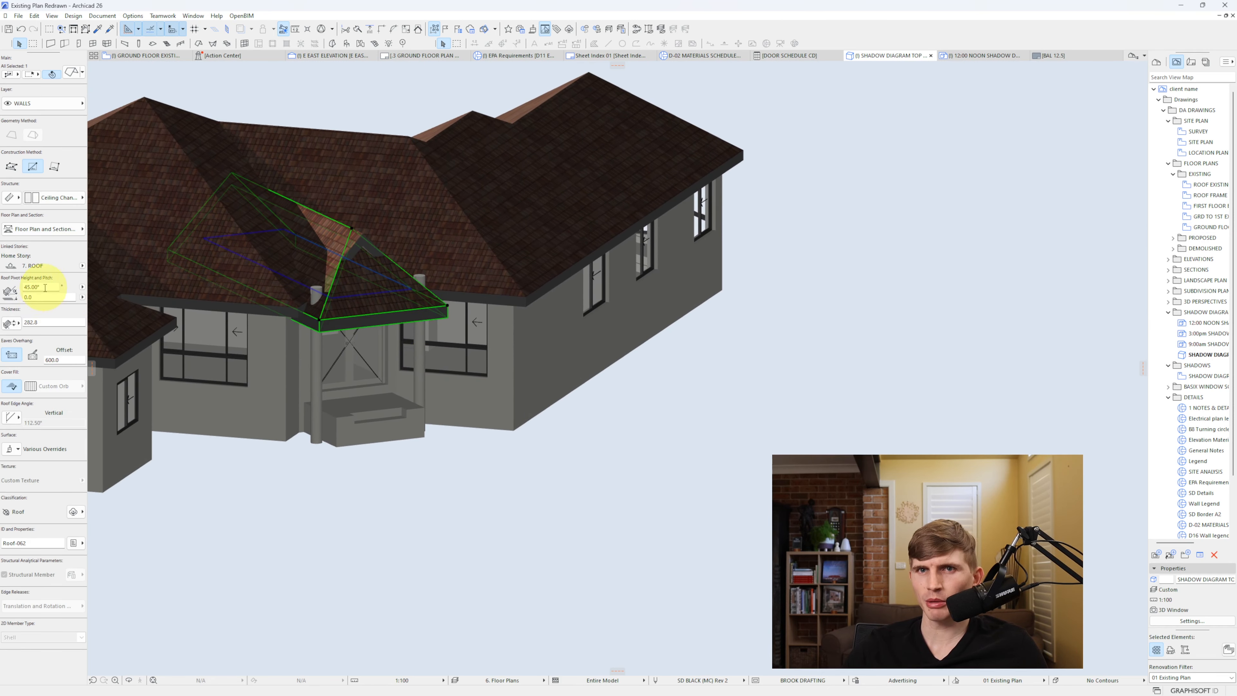
text(30)
key(Return)
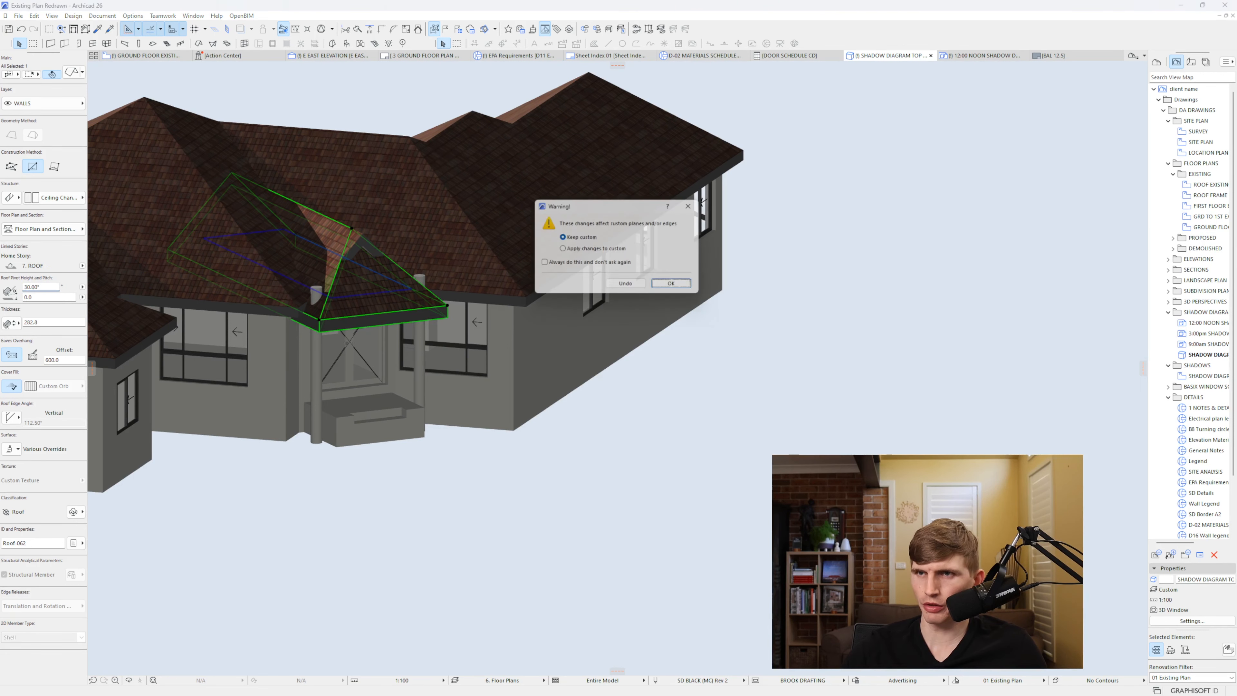
key(Return)
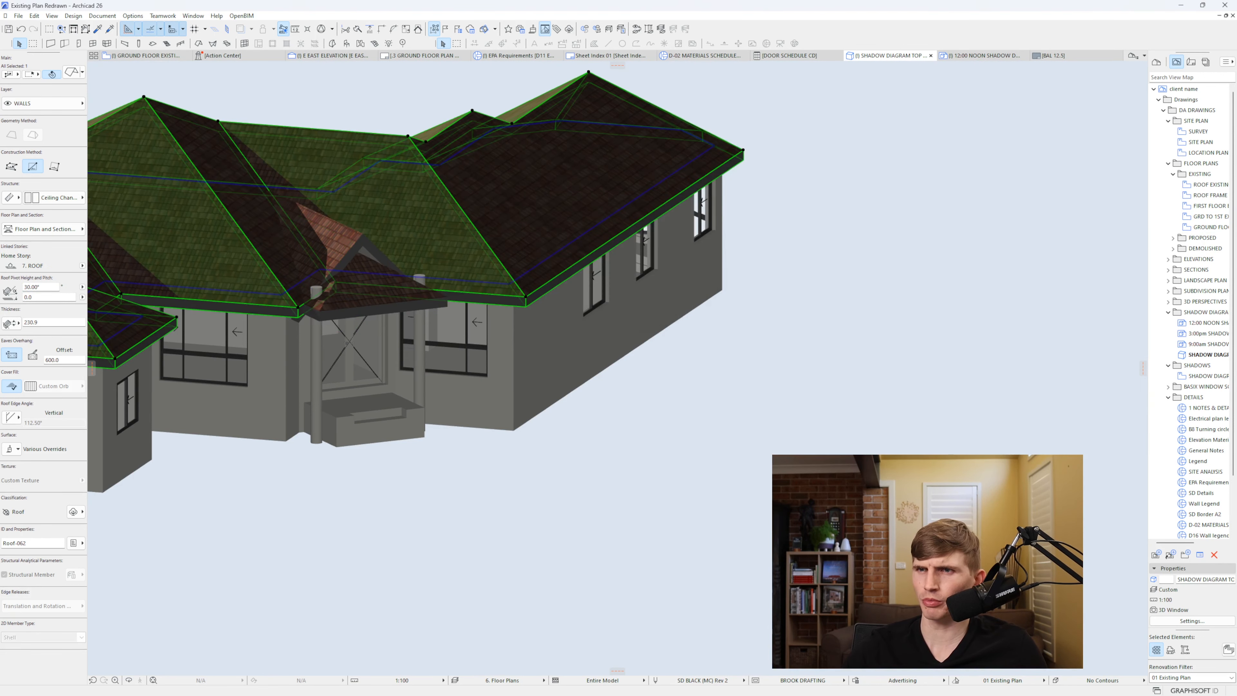
key(Escape)
- Compare the copied patio roof with the house photo and set its pitch to 22.5°, keeping the custom planes
scroll(372, 288, up, 5)
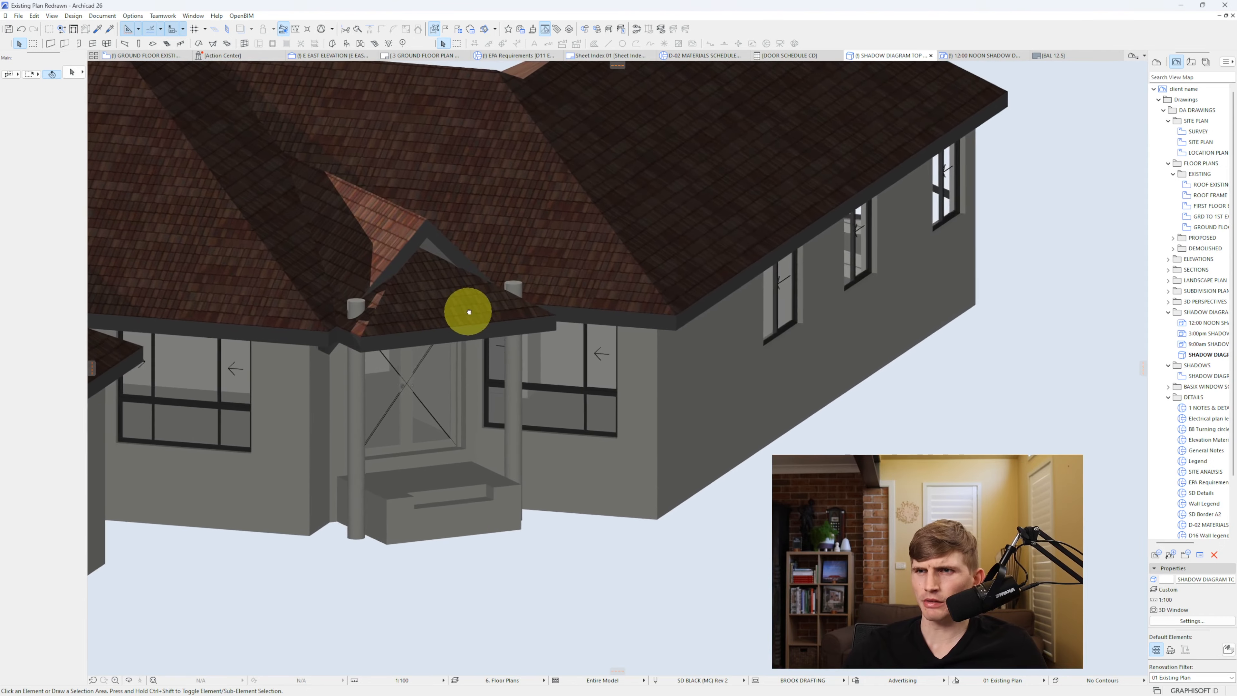
scroll(469, 312, down, 1)
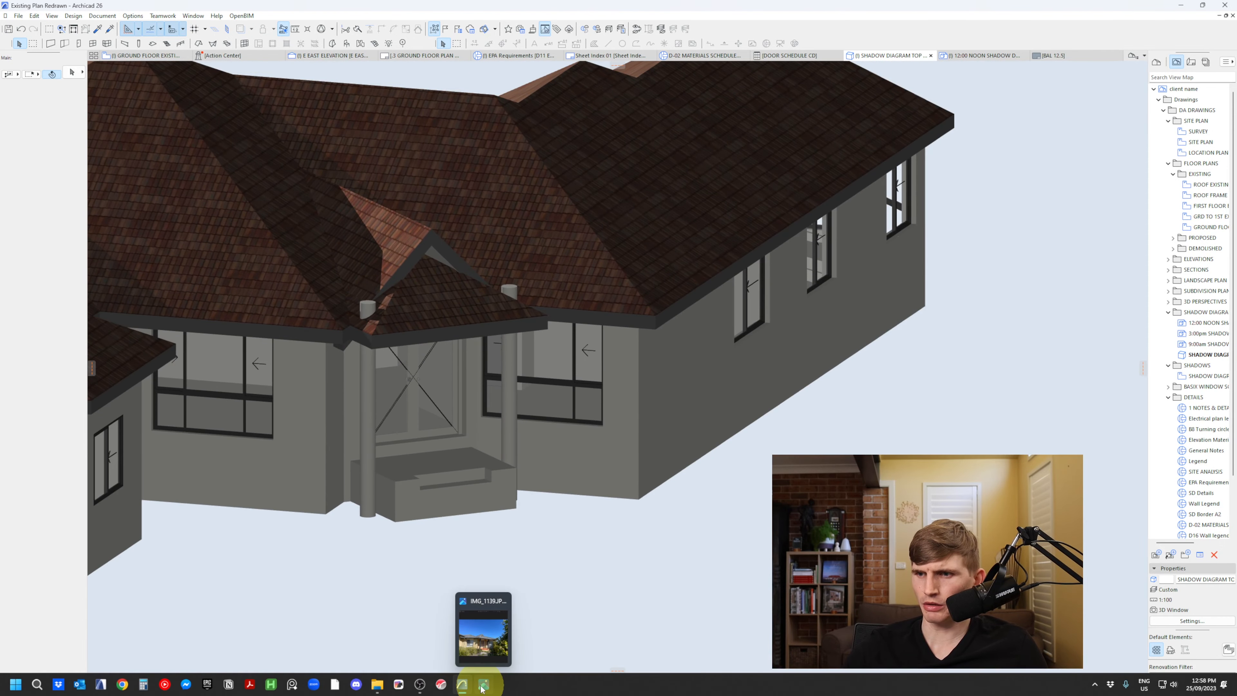
click(482, 687)
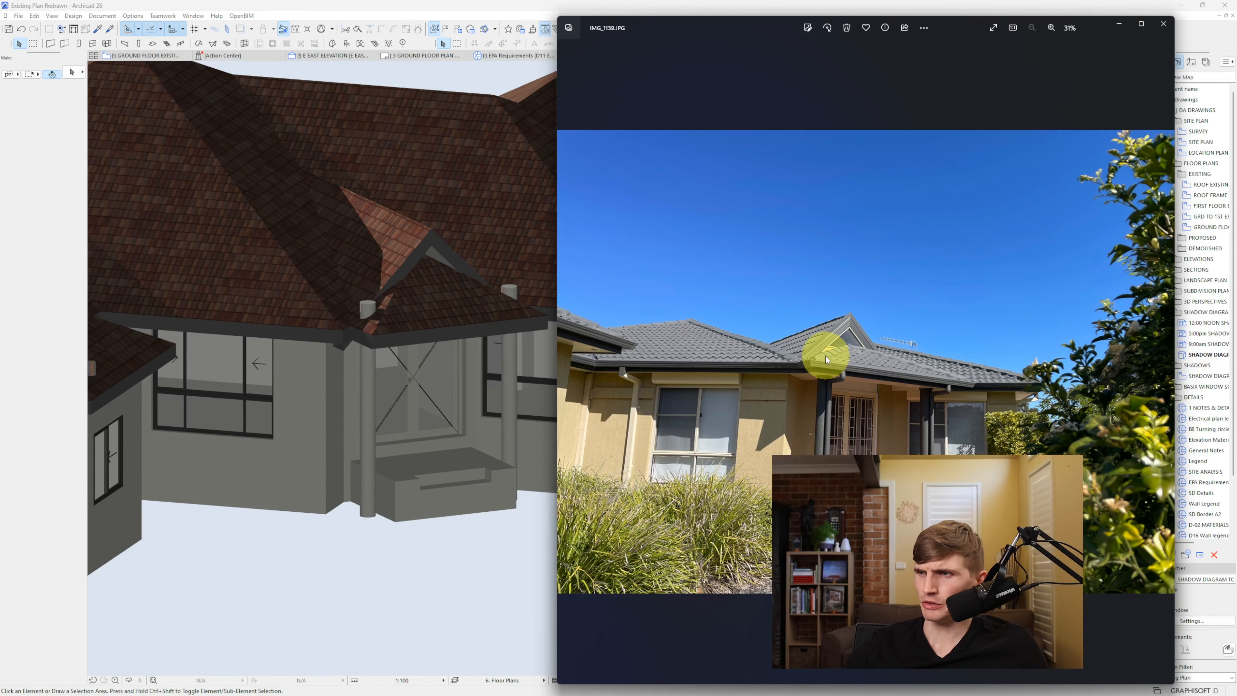
key(ctrl)
key(ctrl)
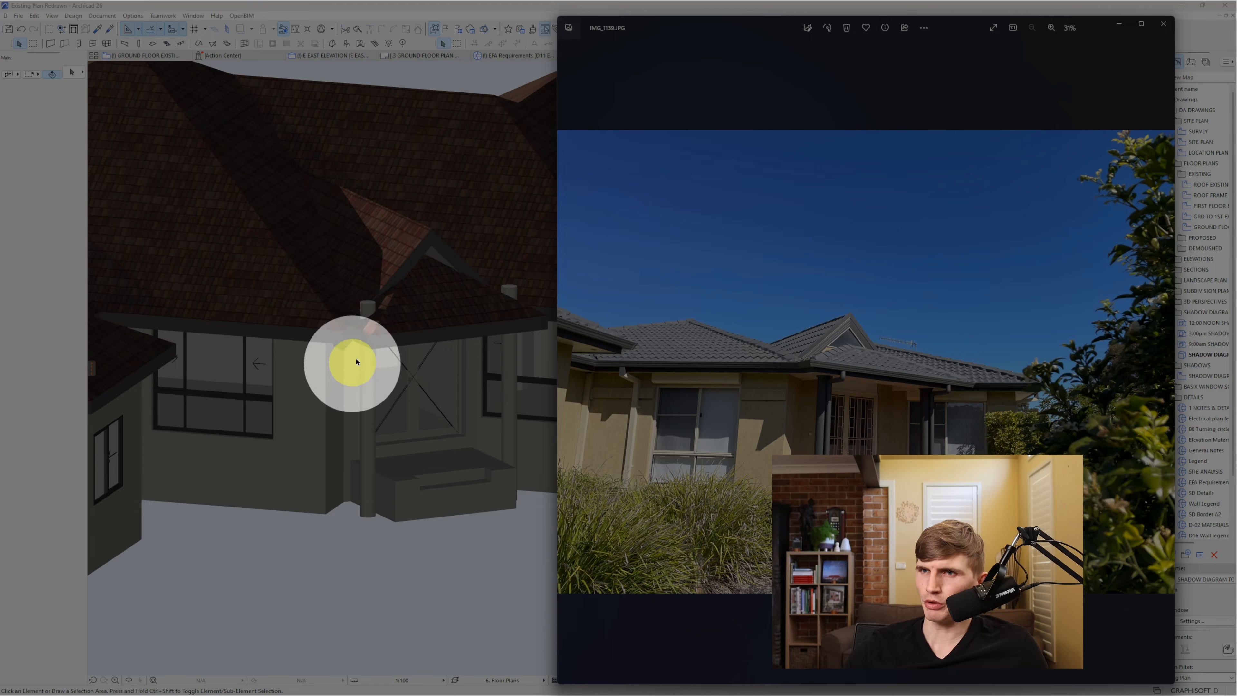
click(403, 313)
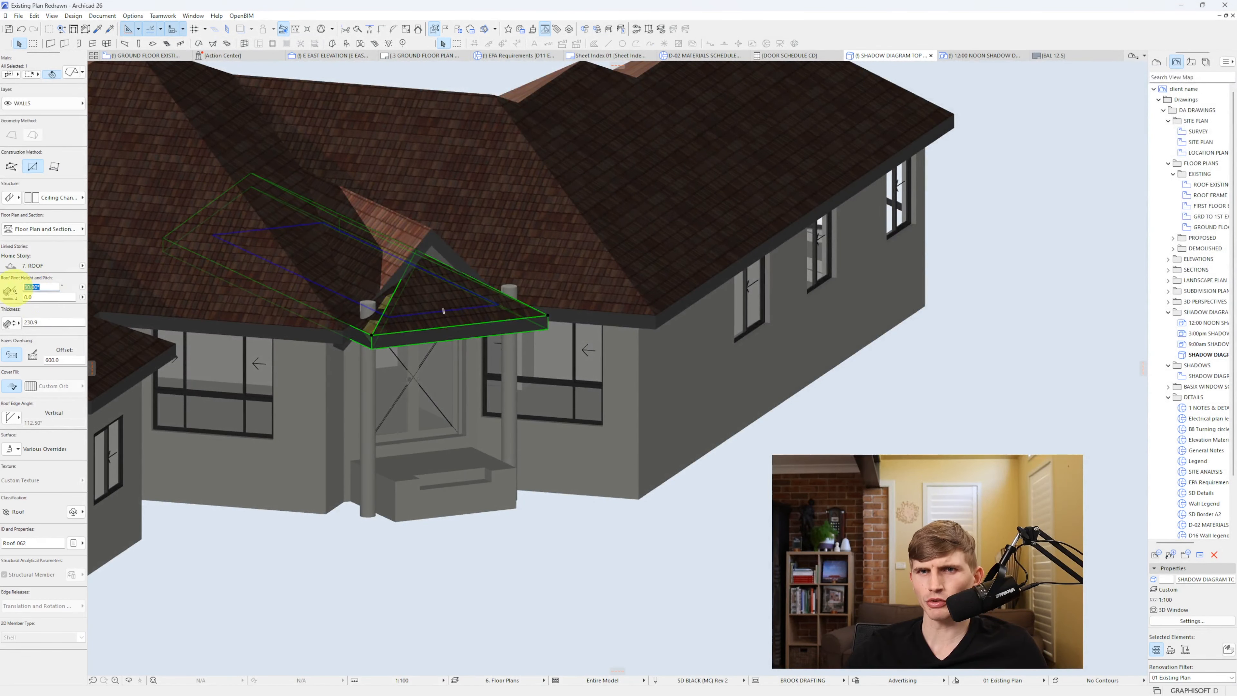
text(5)
key(Return)
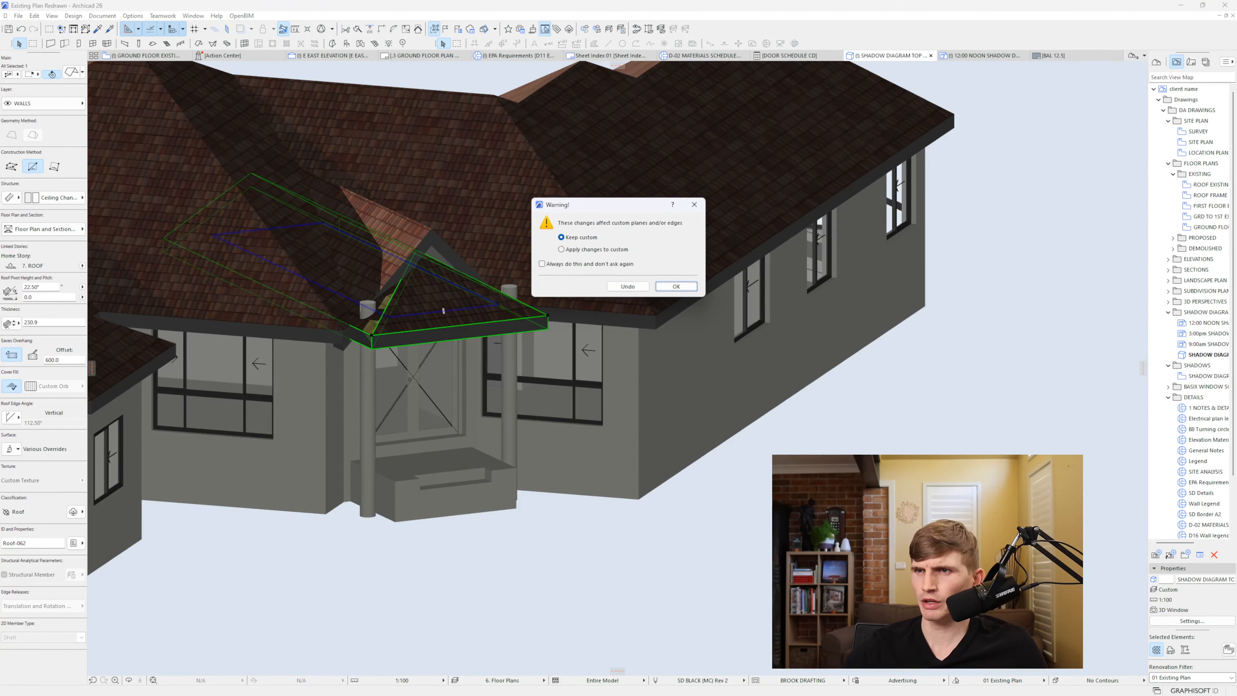
key(Return)
key(Escape)
- Move the copied patio roof vertically so its eaves corner lines up with the main roof's eaves corner
scroll(378, 289, up, 3)
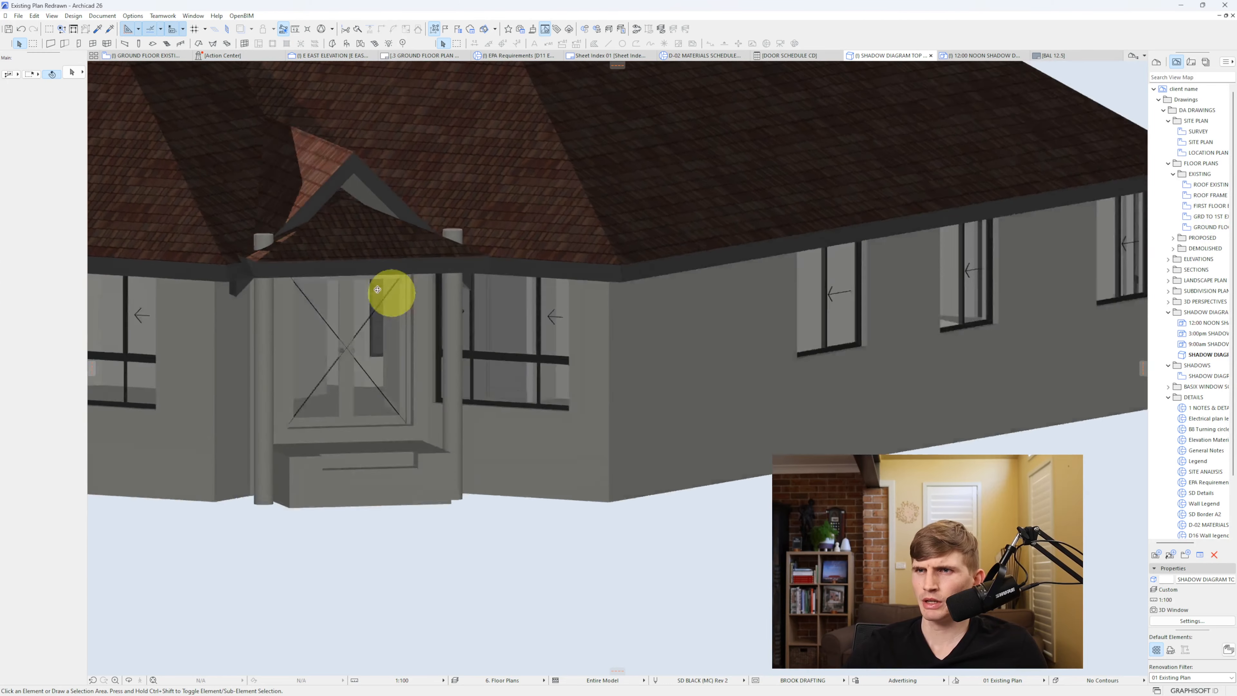
scroll(378, 289, down, 3)
shift+middle_drag(287, 207, 497, 332)
click(467, 345)
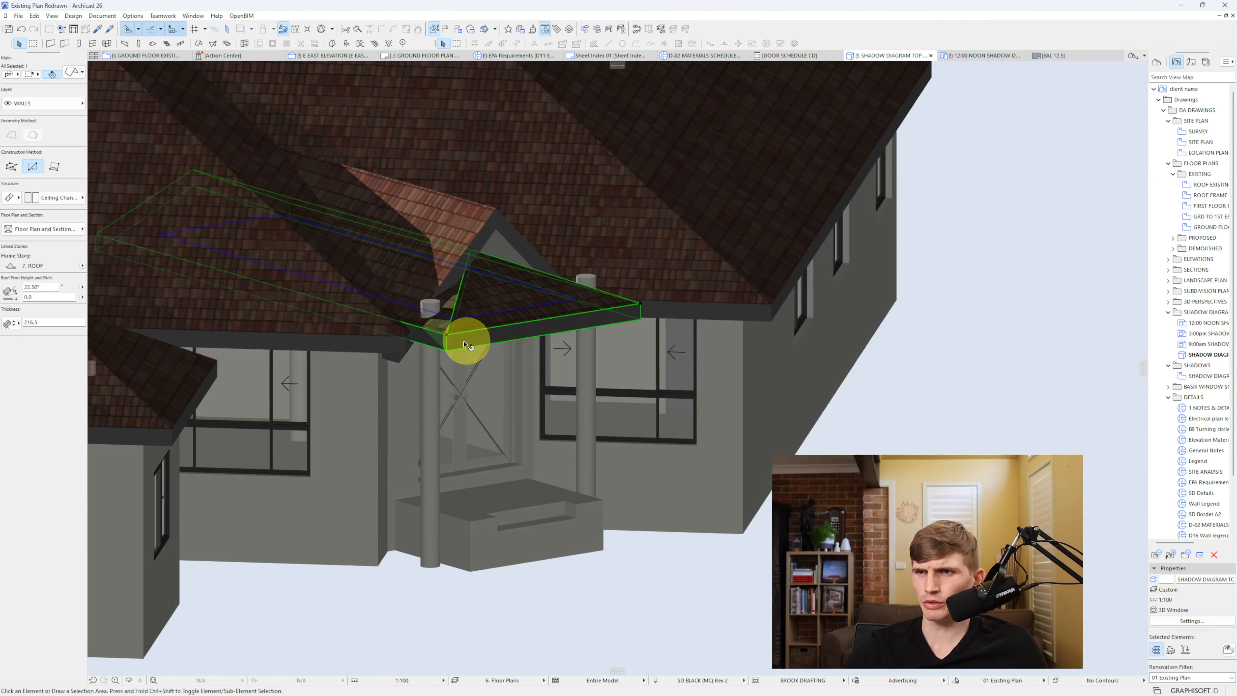
key(ctrl+d)
click(445, 335)
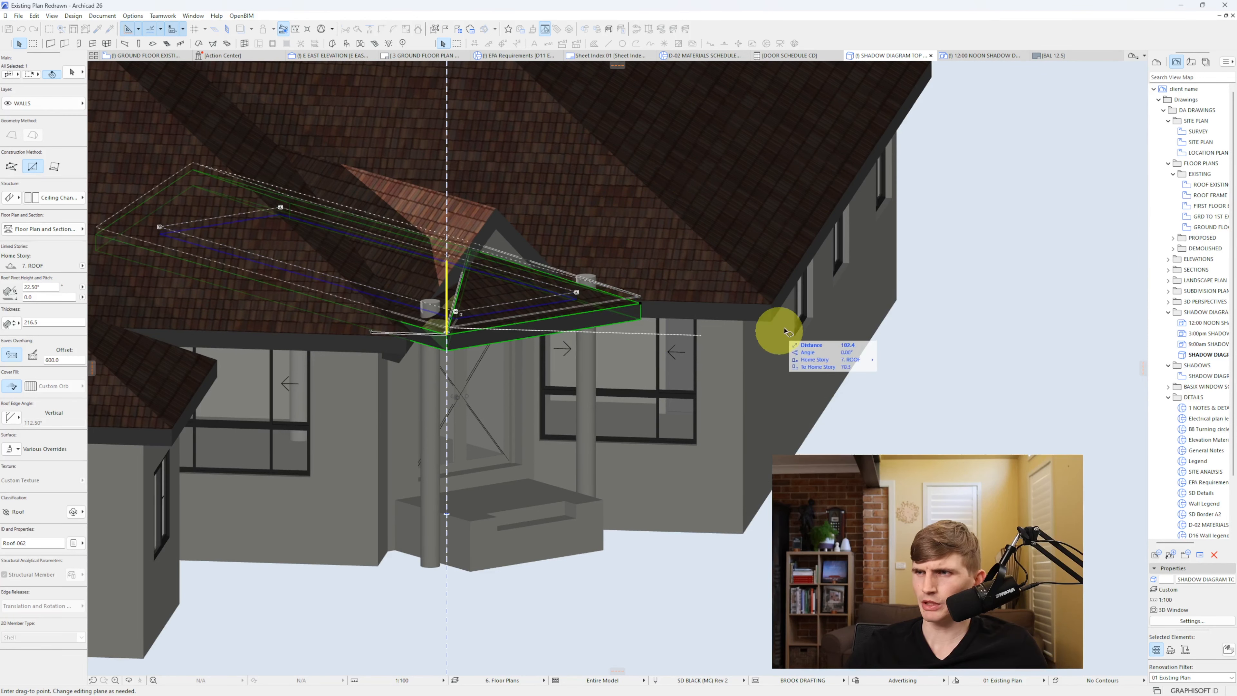
click(771, 306)
key(Escape)
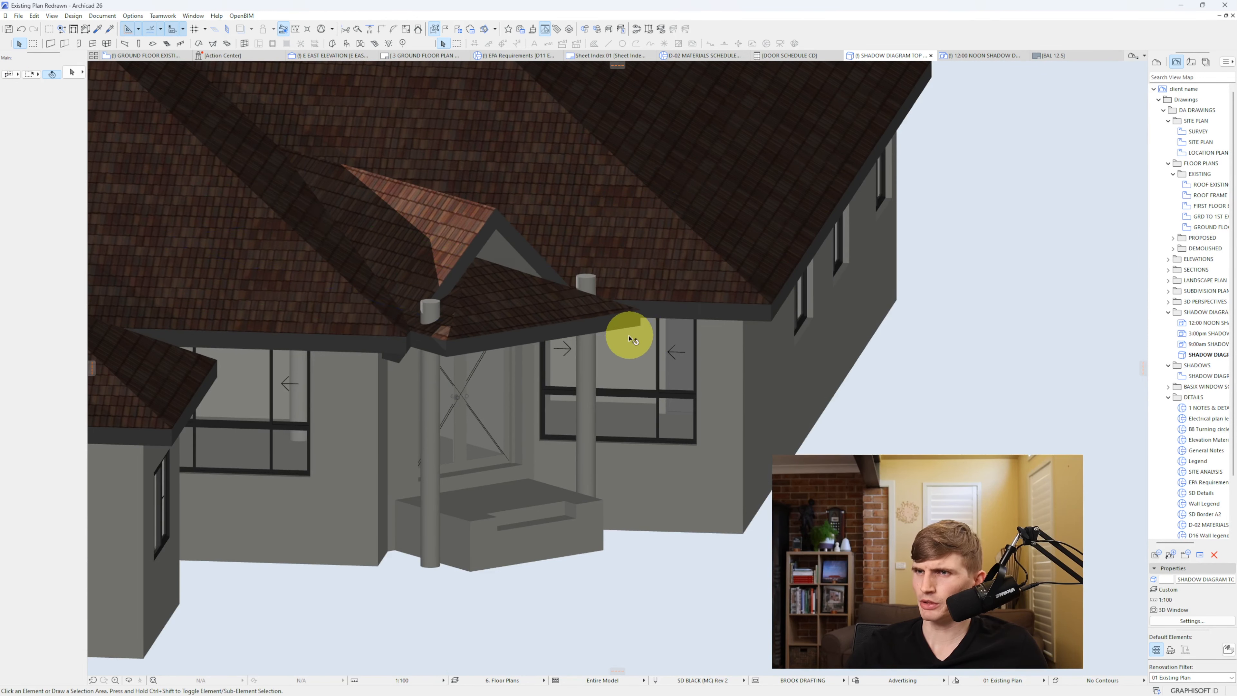
- Trim both patio columns to the lower patio roof
shift+middle_drag(630, 337, 561, 354)
click(557, 352)
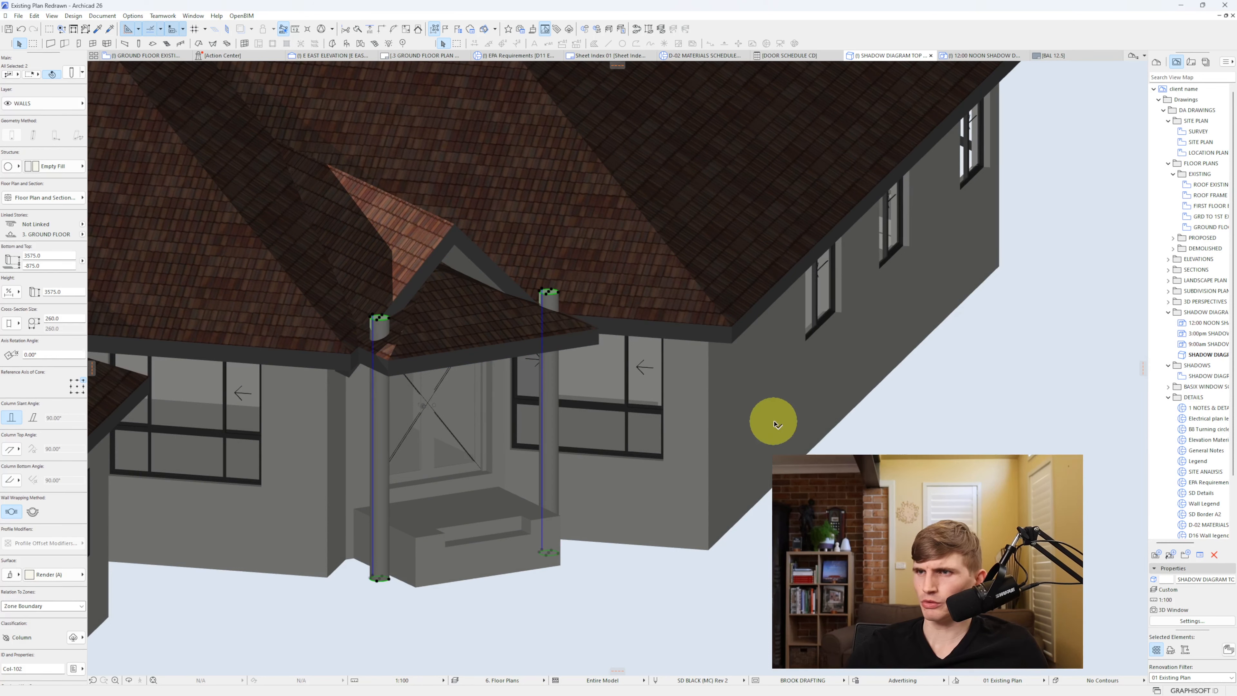
right_click(897, 271)
mouse_move(955, 377)
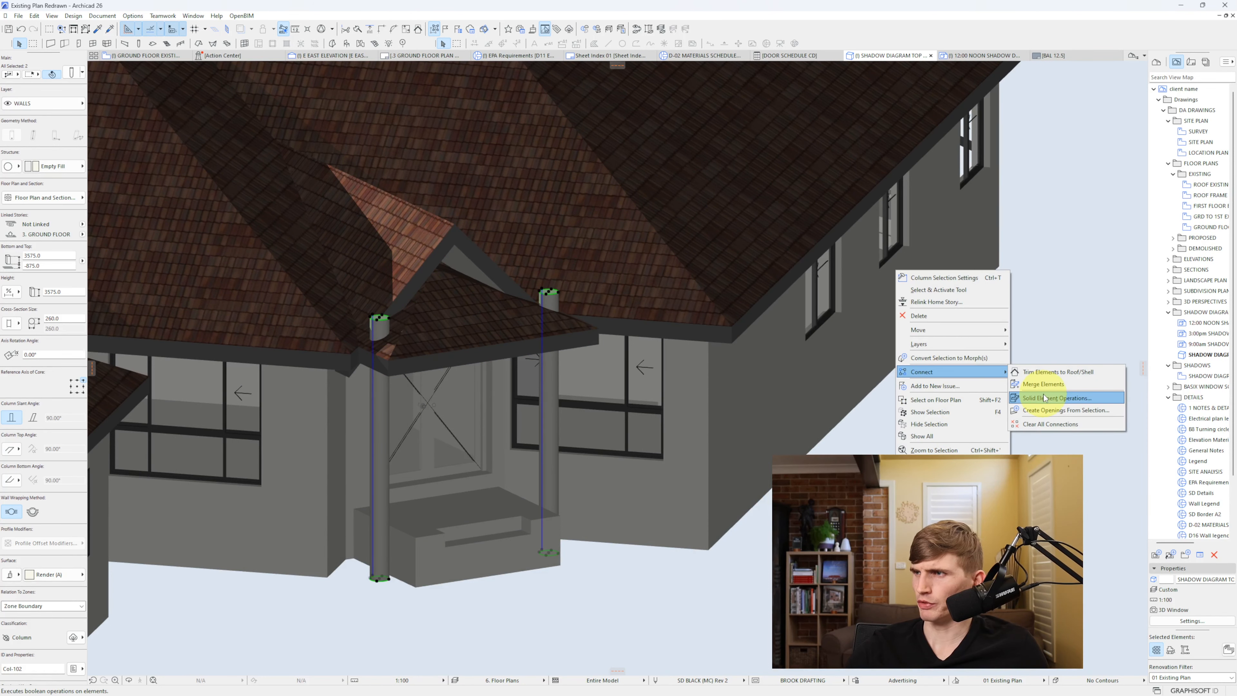
click(742, 340)
click(511, 313)
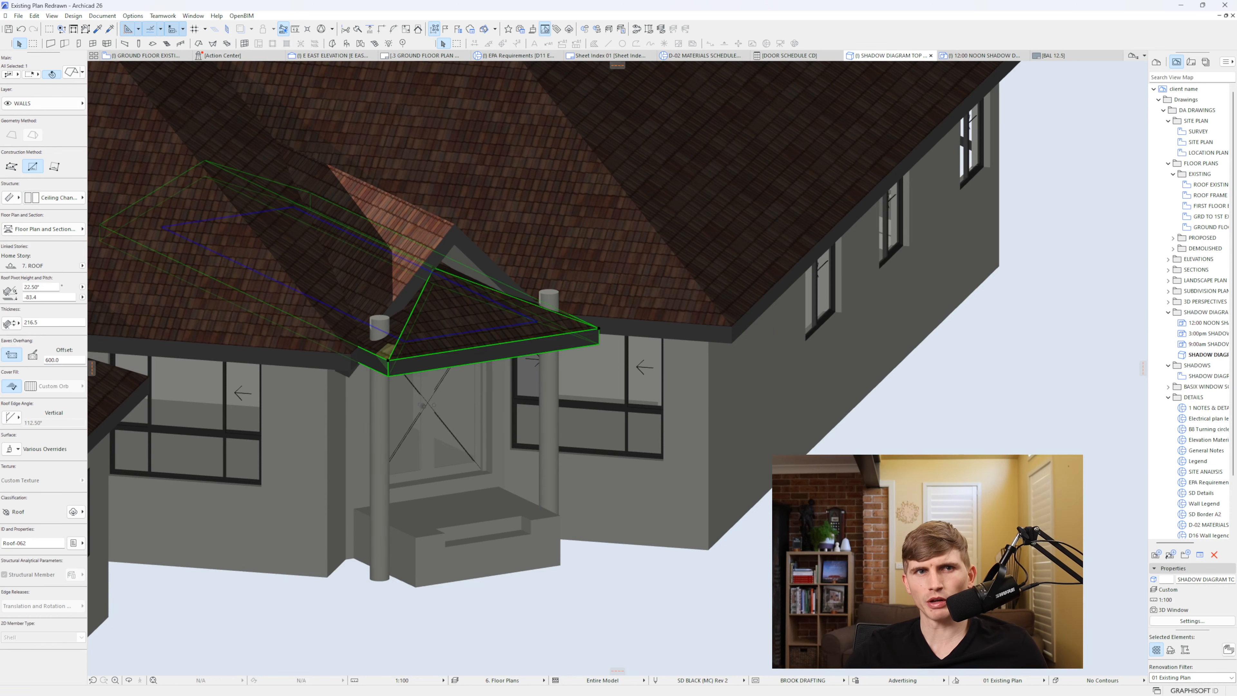
key(Escape)
shift+middle_drag(597, 456, 422, 356)
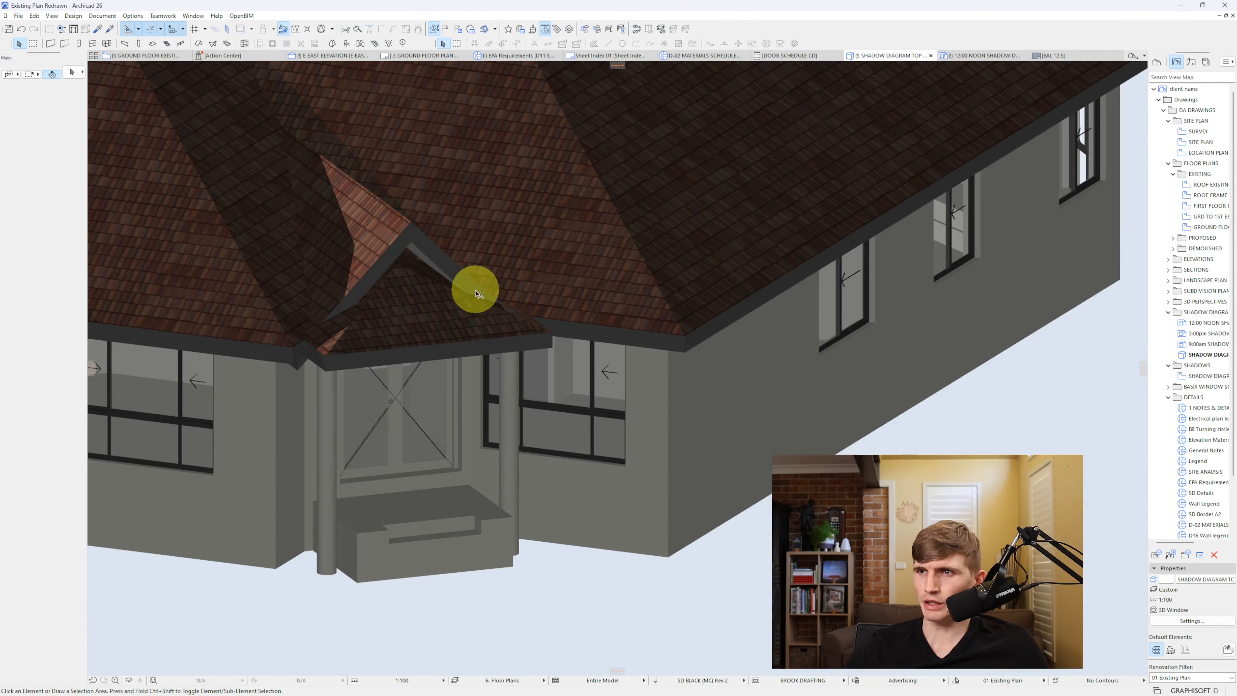
- Move the upper gable roof back along its ridge on the floor plan so its front edge sits at the patio entry wall
shift+middle_drag(396, 364, 530, 356)
key(F2)
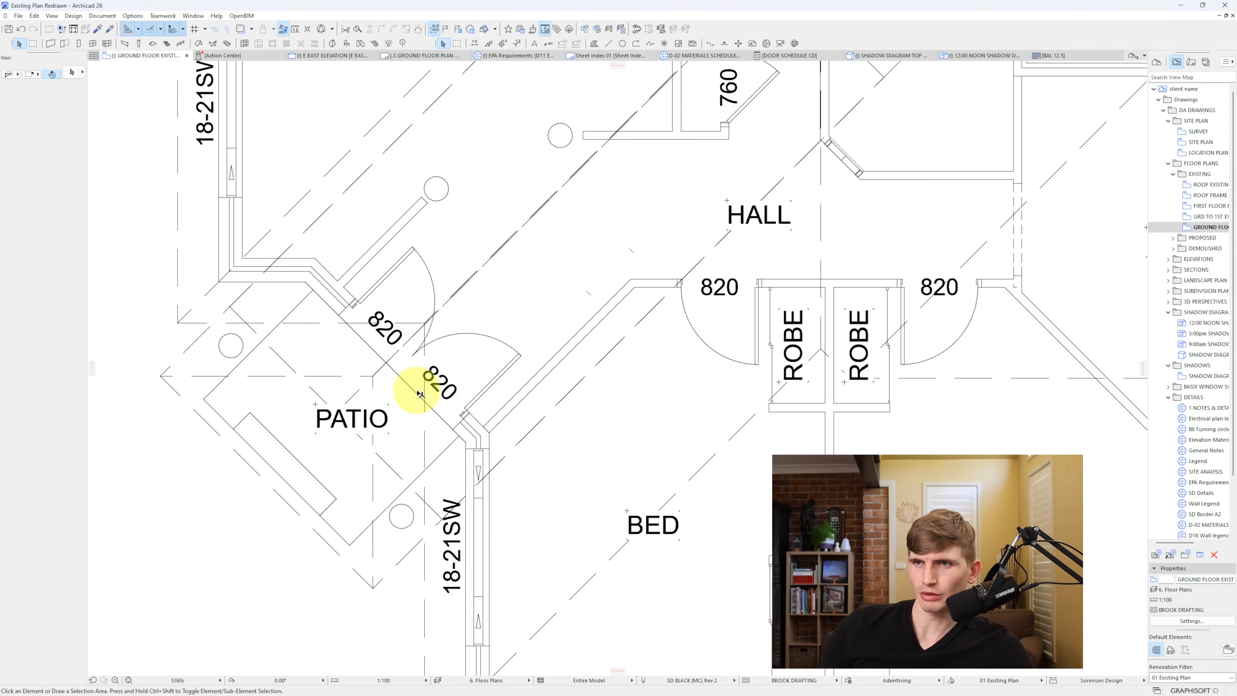
middle_drag(419, 393, 477, 387)
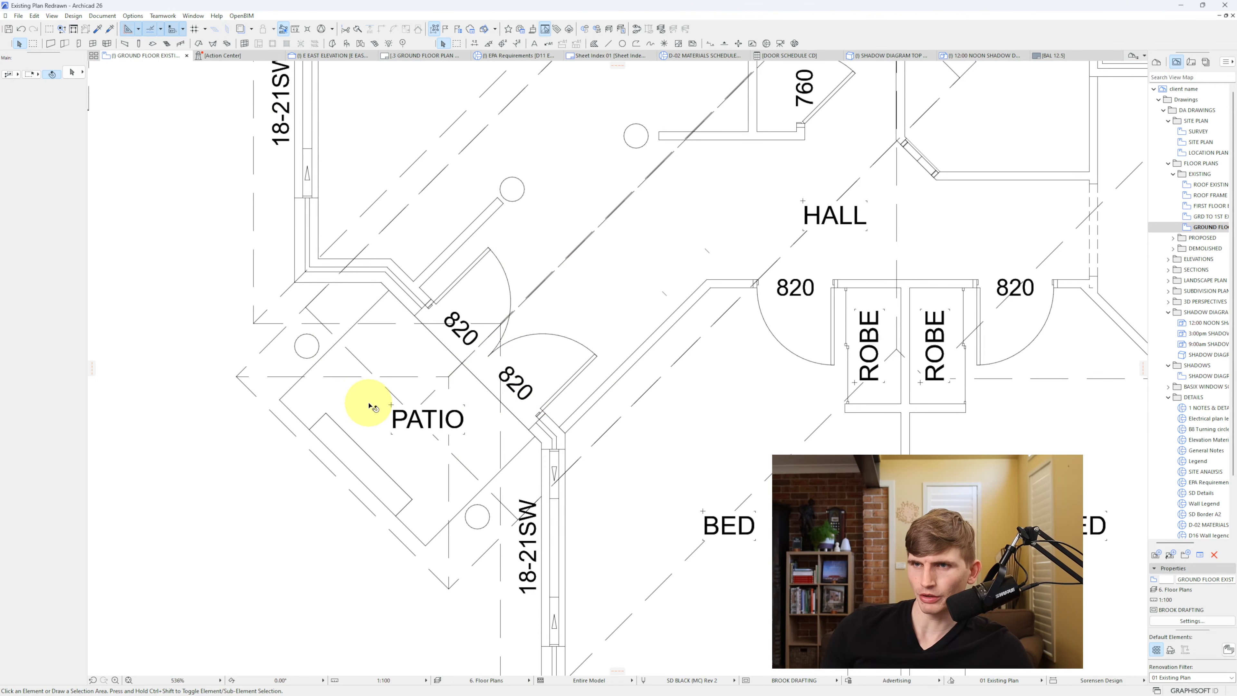
scroll(392, 376, down, 5)
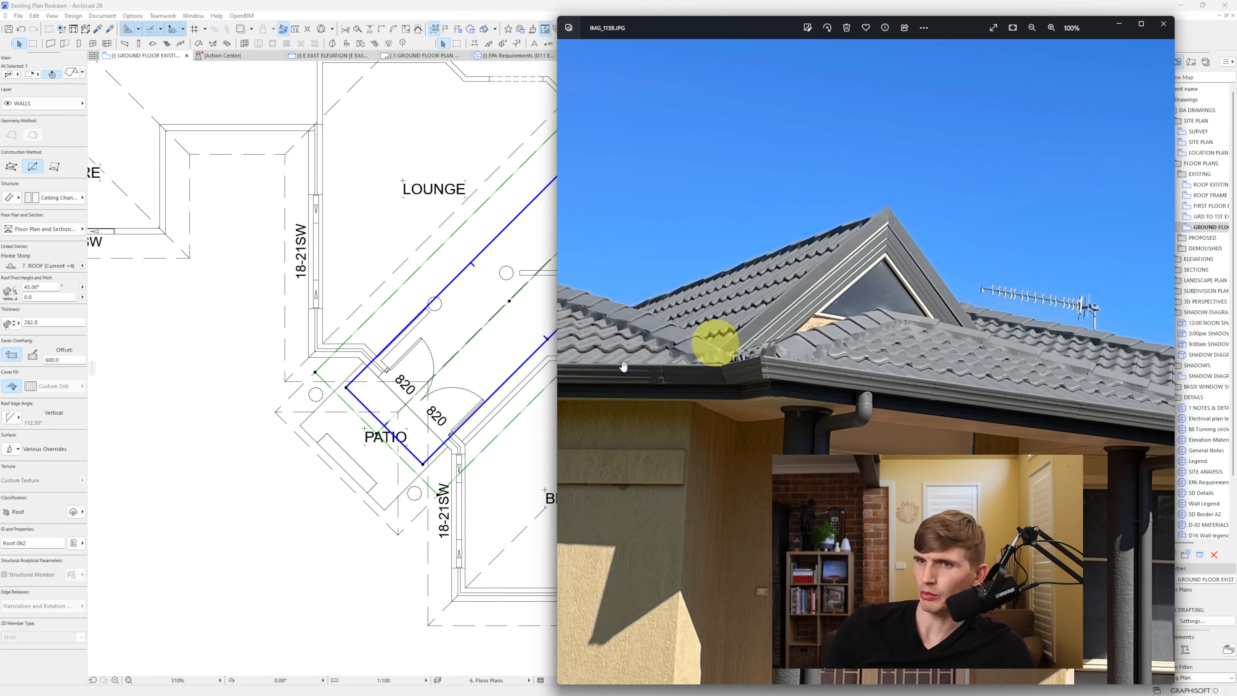
click(382, 415)
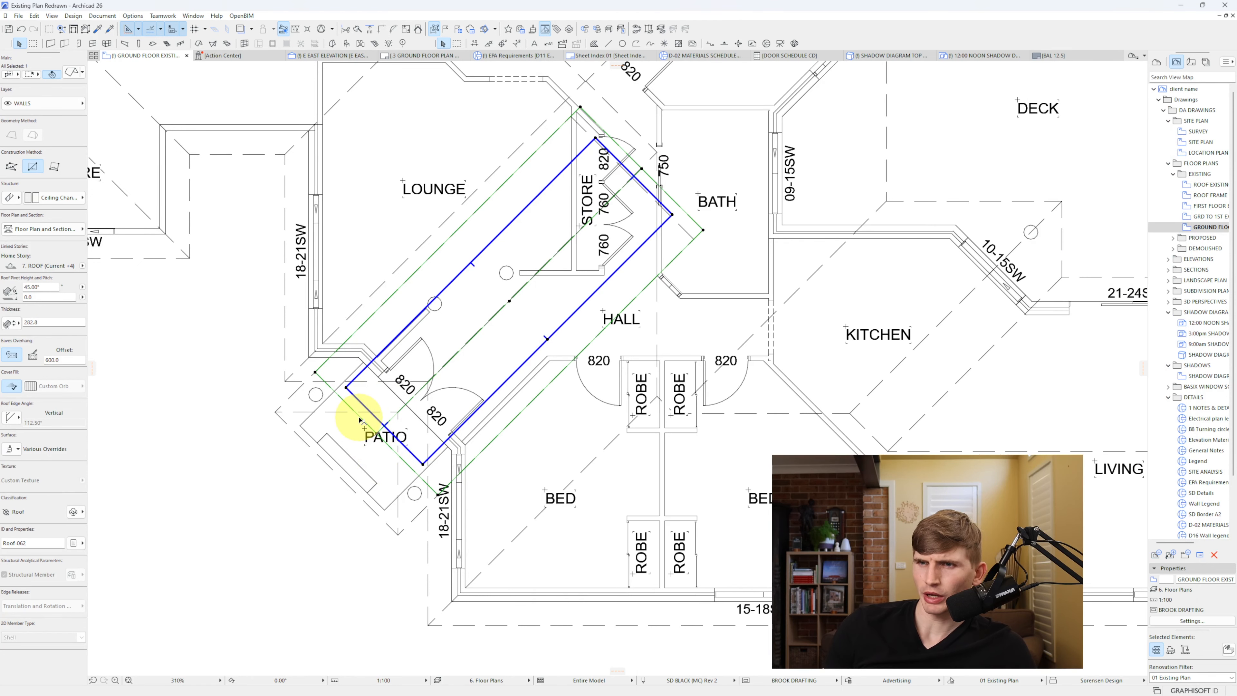
drag(361, 420, 409, 373)
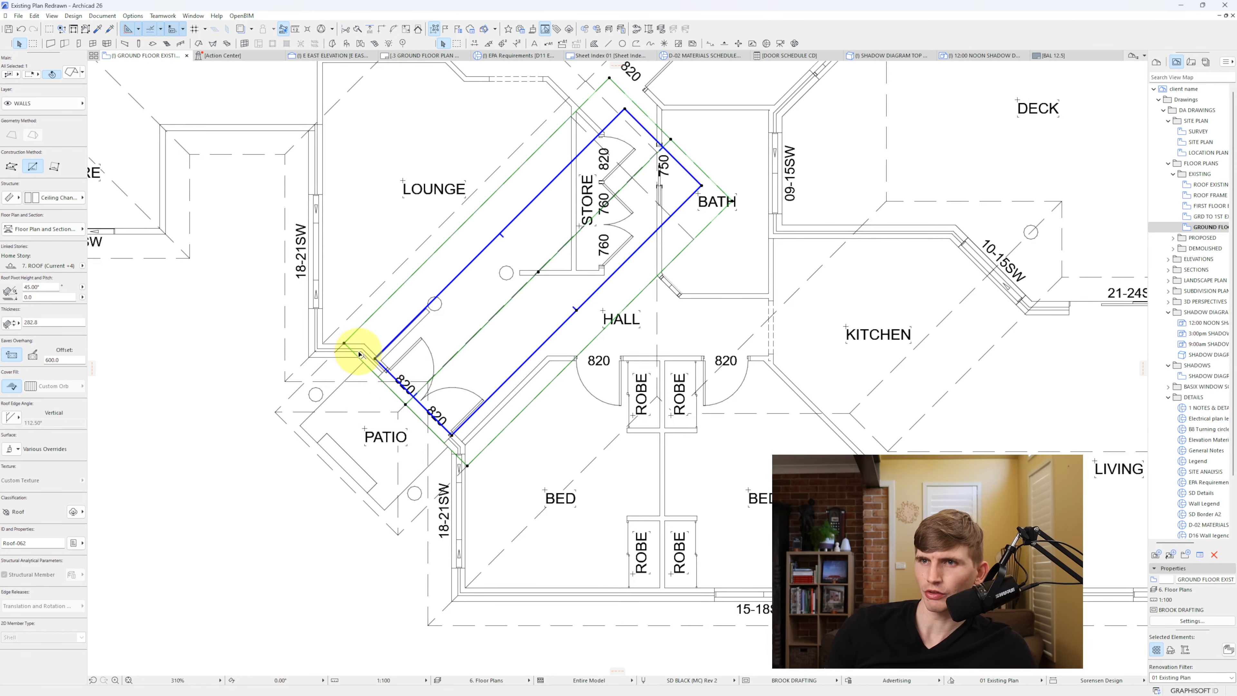
click(439, 438)
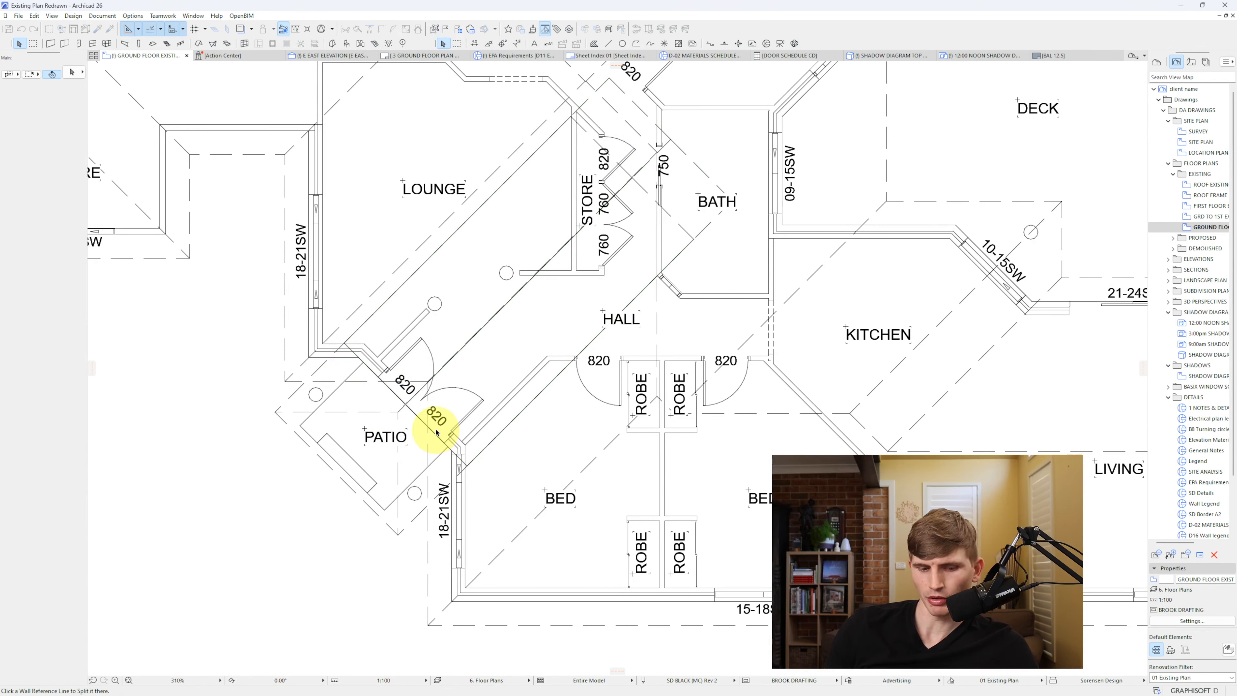
key(F3)
shift+middle_drag(643, 351, 782, 348)
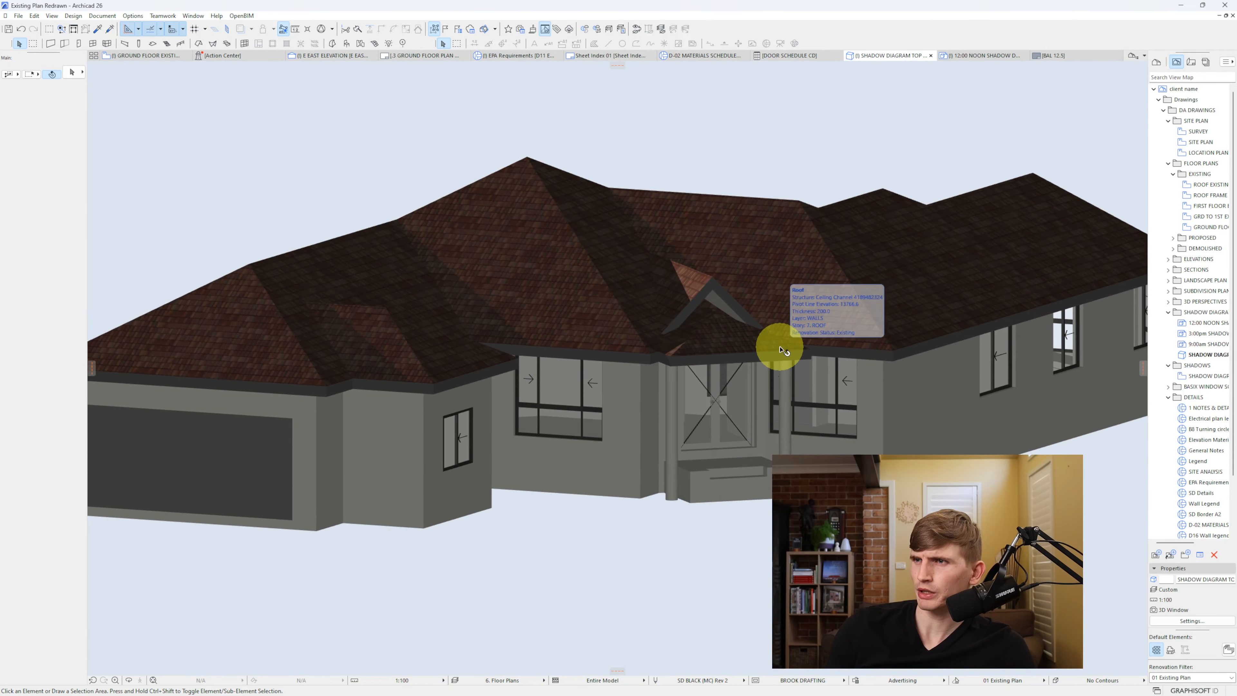
- Copy the brick veneer wall holding the patio entry doors and paste it in the same position on the GRD TO 1ST story
key(F2)
click(458, 440)
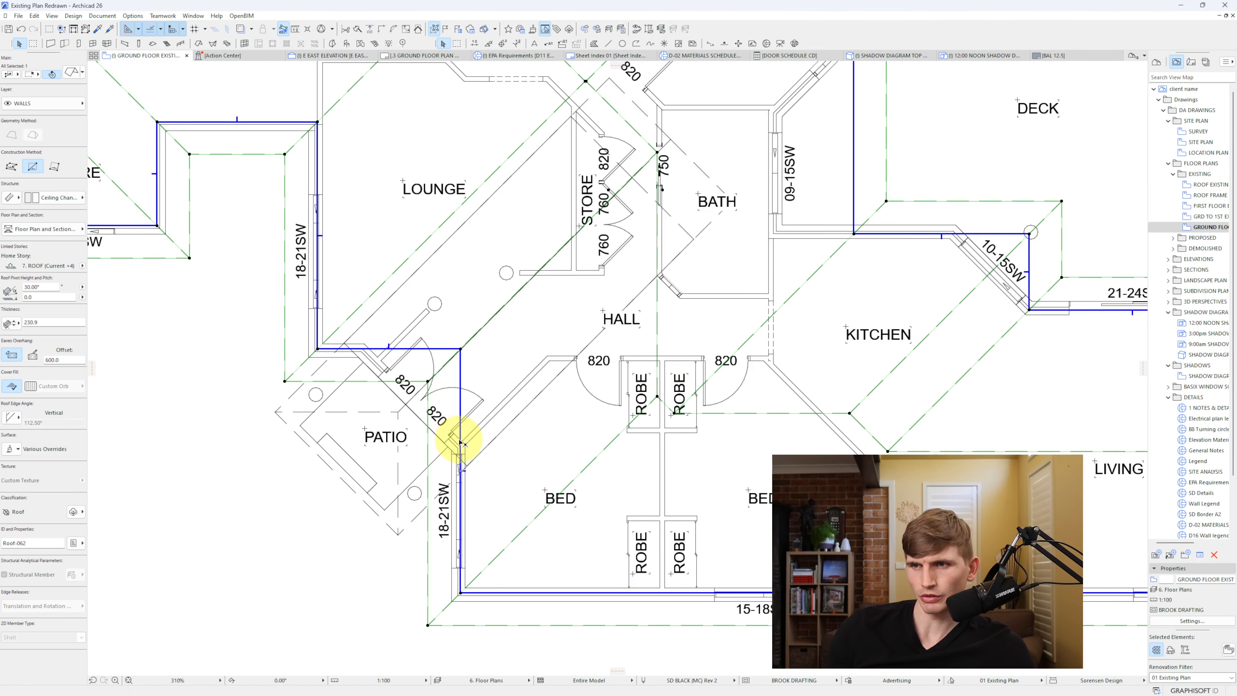
key(Escape)
click(458, 439)
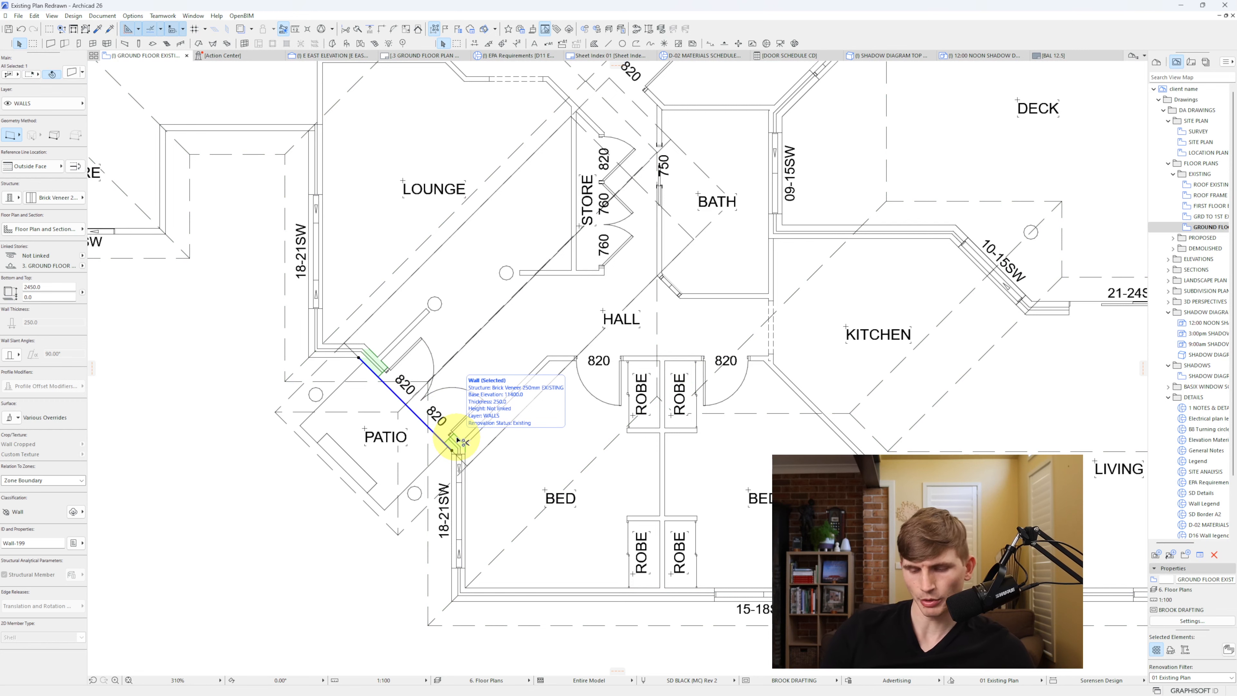
key(ctrl+Up)
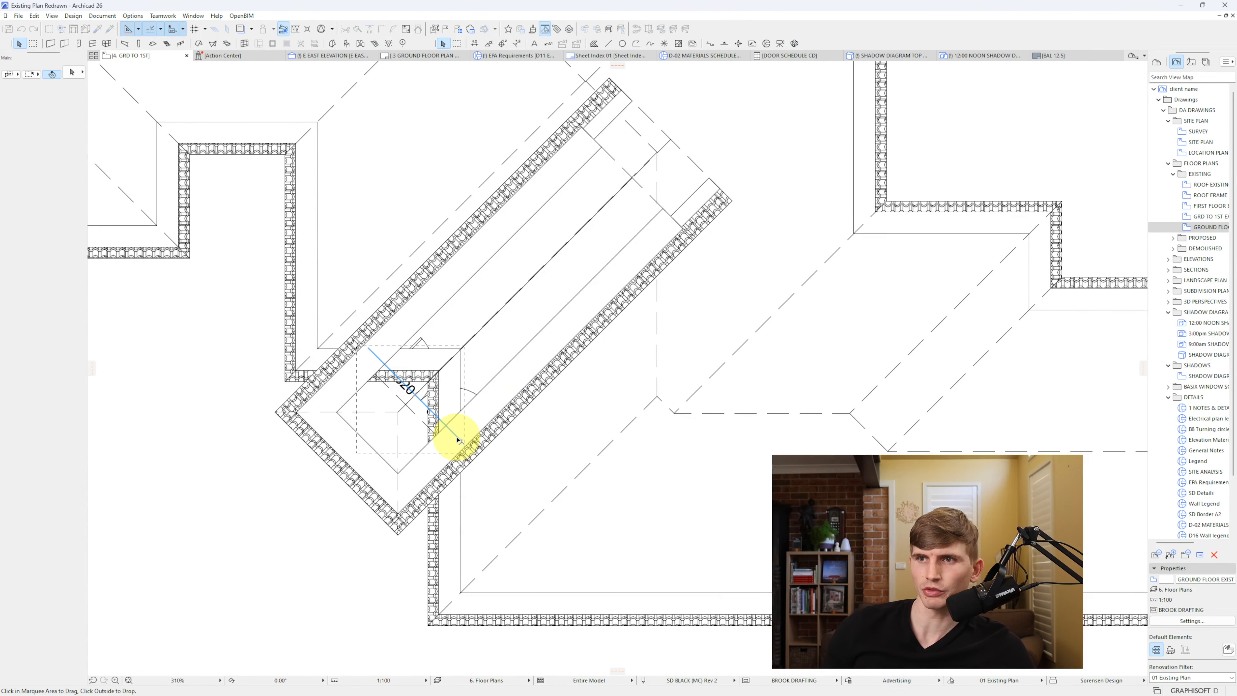
click(337, 560)
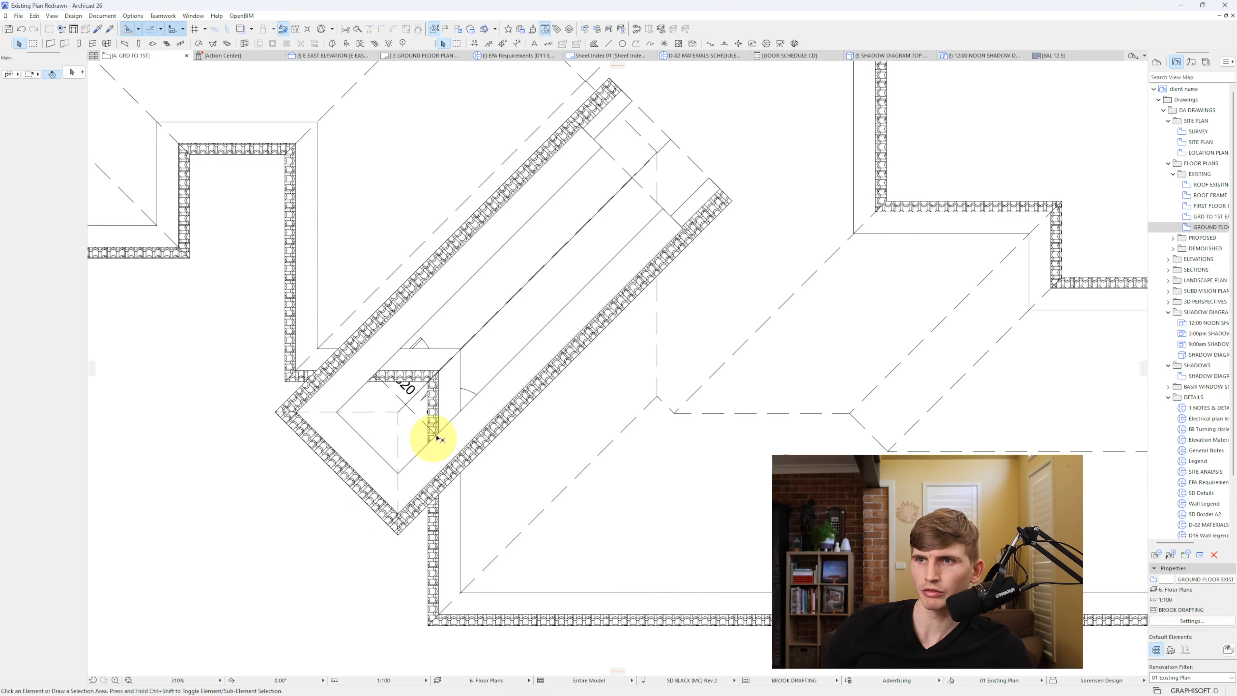
- Bring the pasted entry wall to the front of the display order and delete the 820 doors from it
click(425, 410)
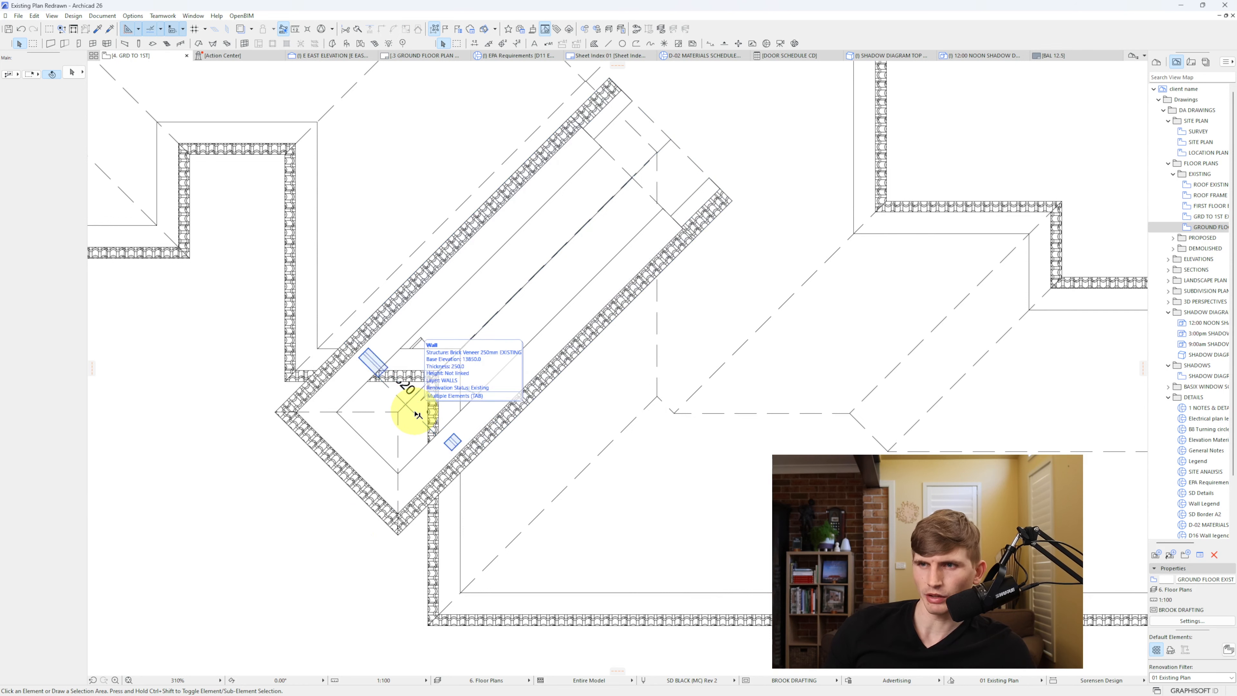
click(413, 412)
right_click(197, 509)
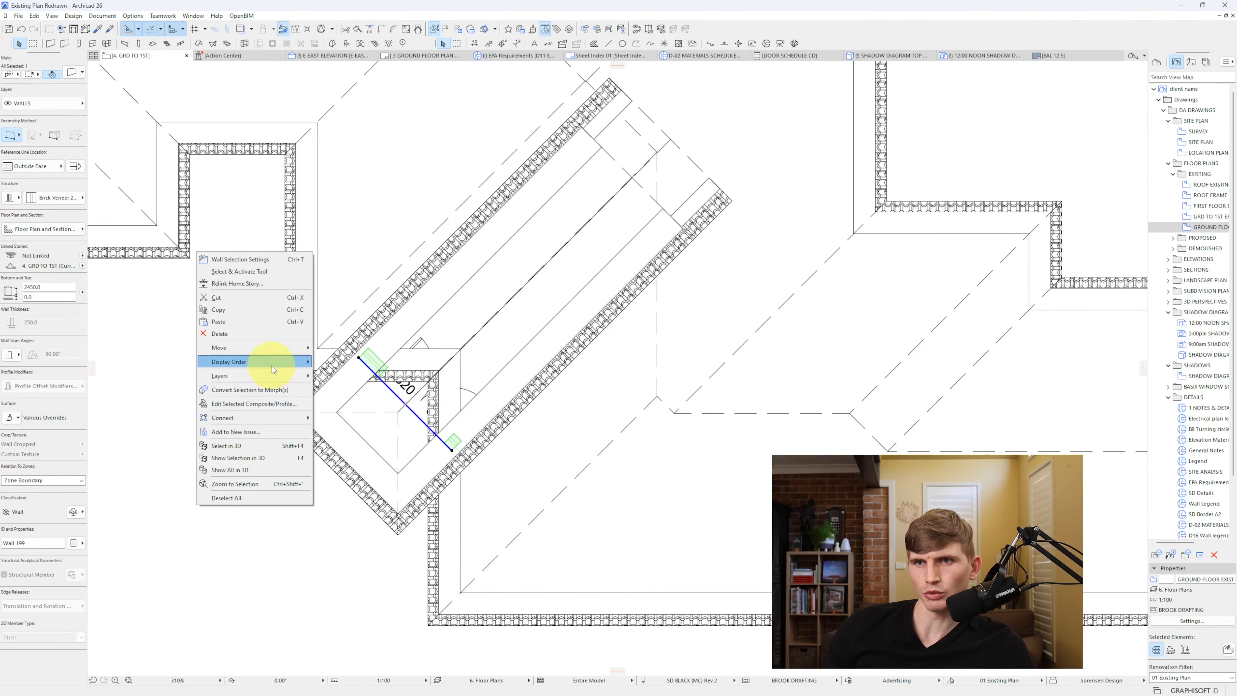
mouse_move(292, 347)
click(360, 356)
click(452, 444)
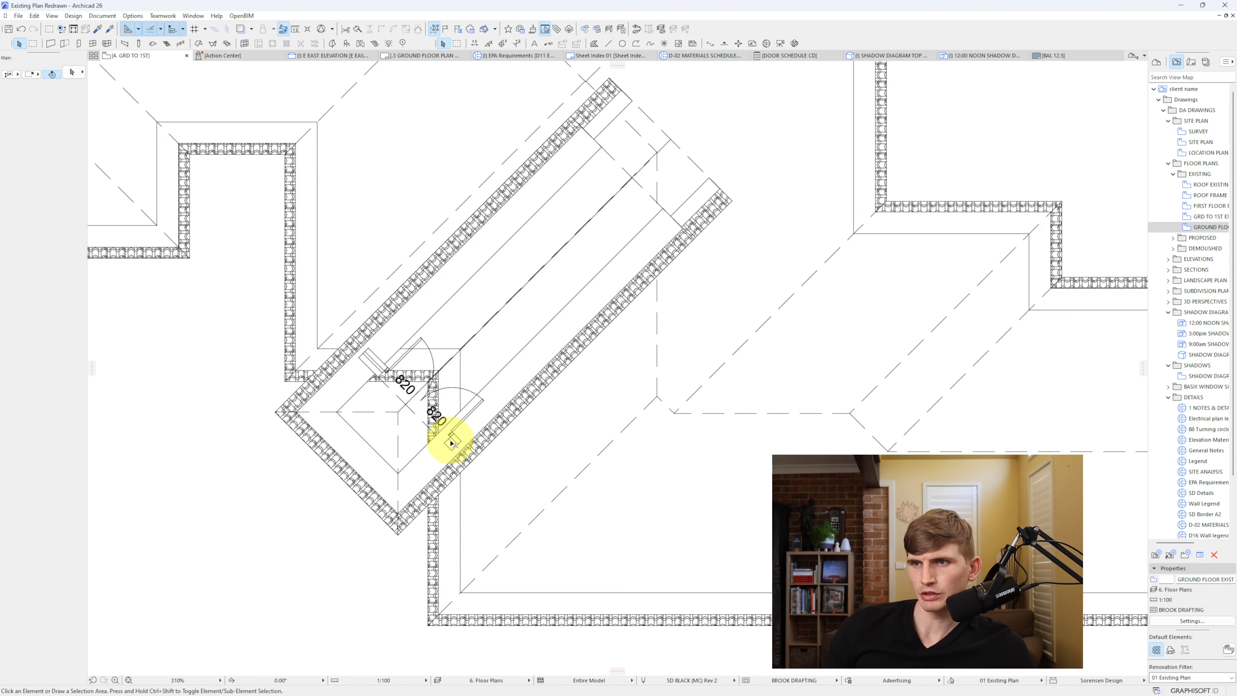
key(Delete)
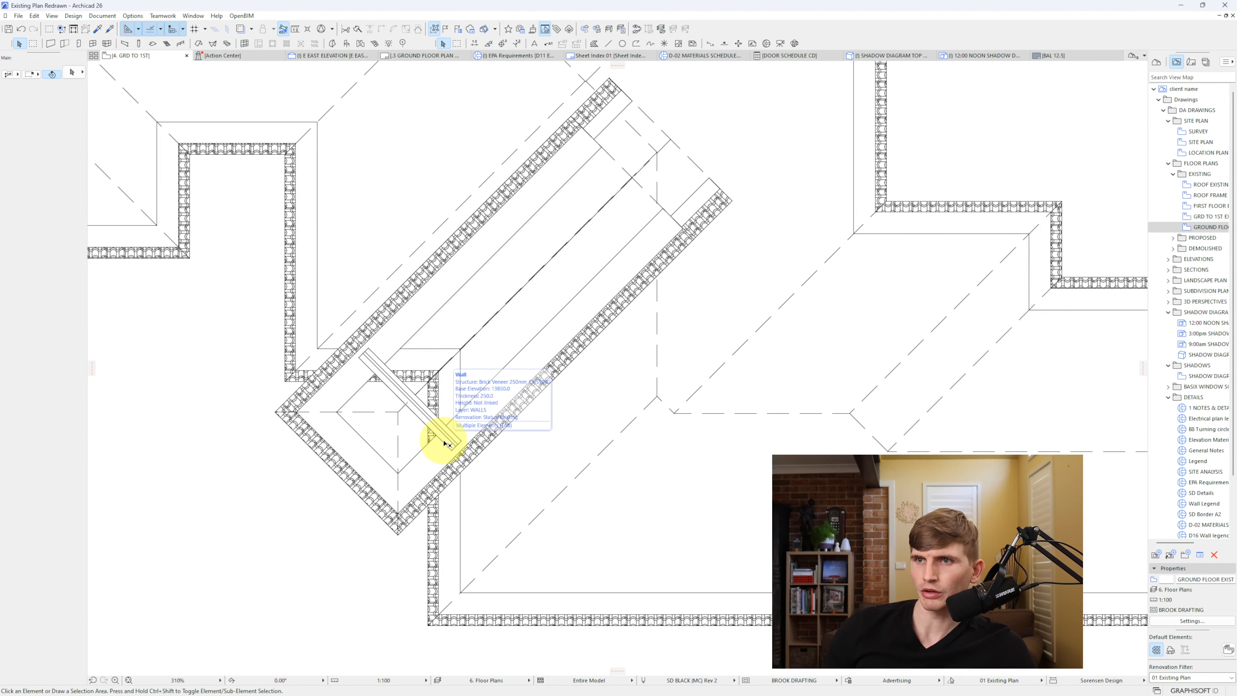
key(F3)
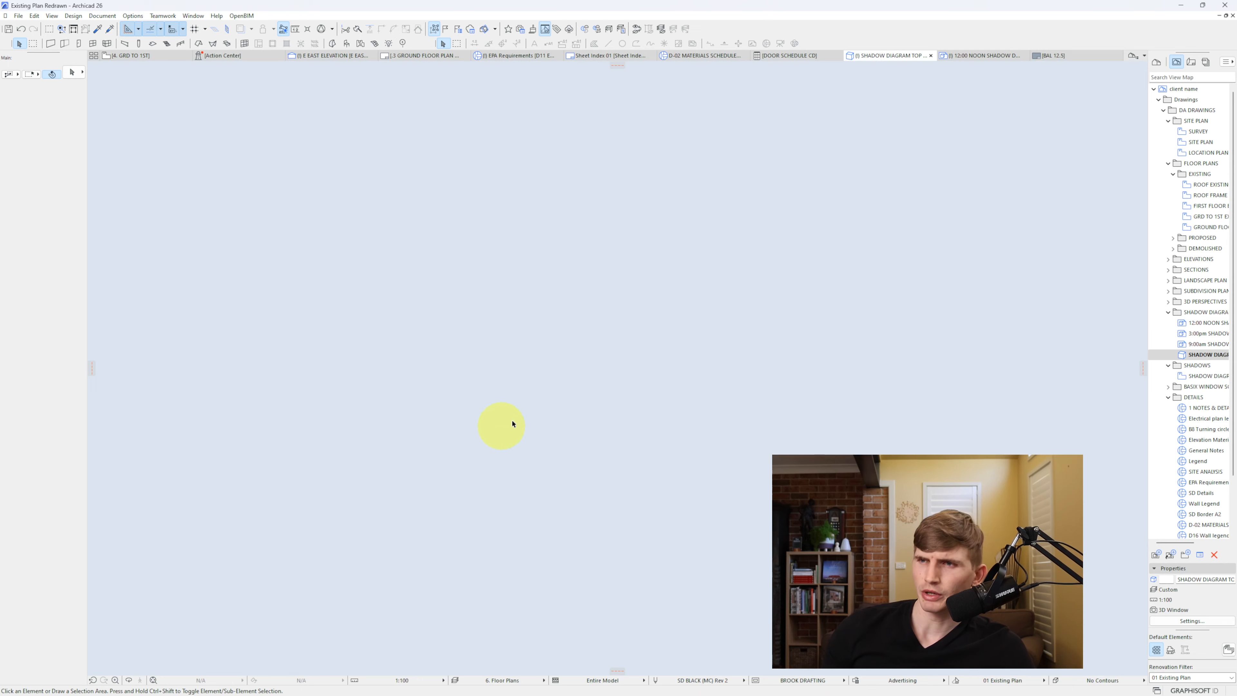
shift+middle_drag(749, 291, 776, 303)
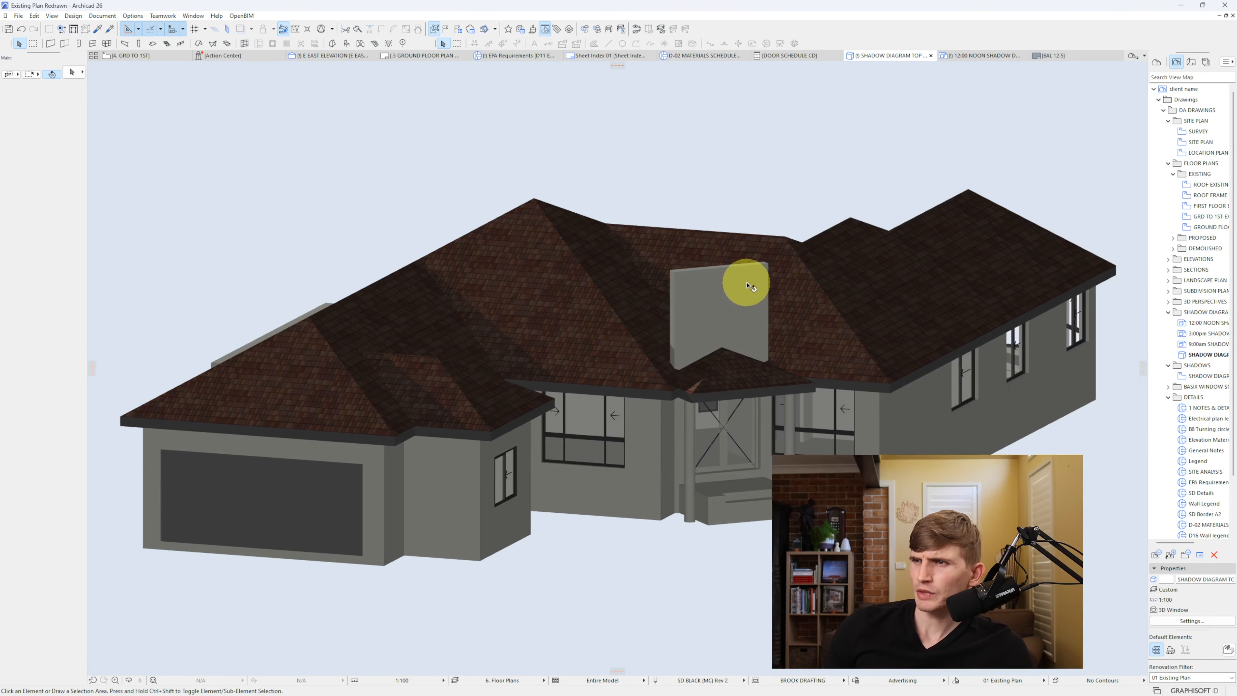
- Start a Solid Element Operation and add the pasted brick veneer wall above the patio entry as the target
click(749, 286)
right_click(760, 153)
mouse_move(819, 266)
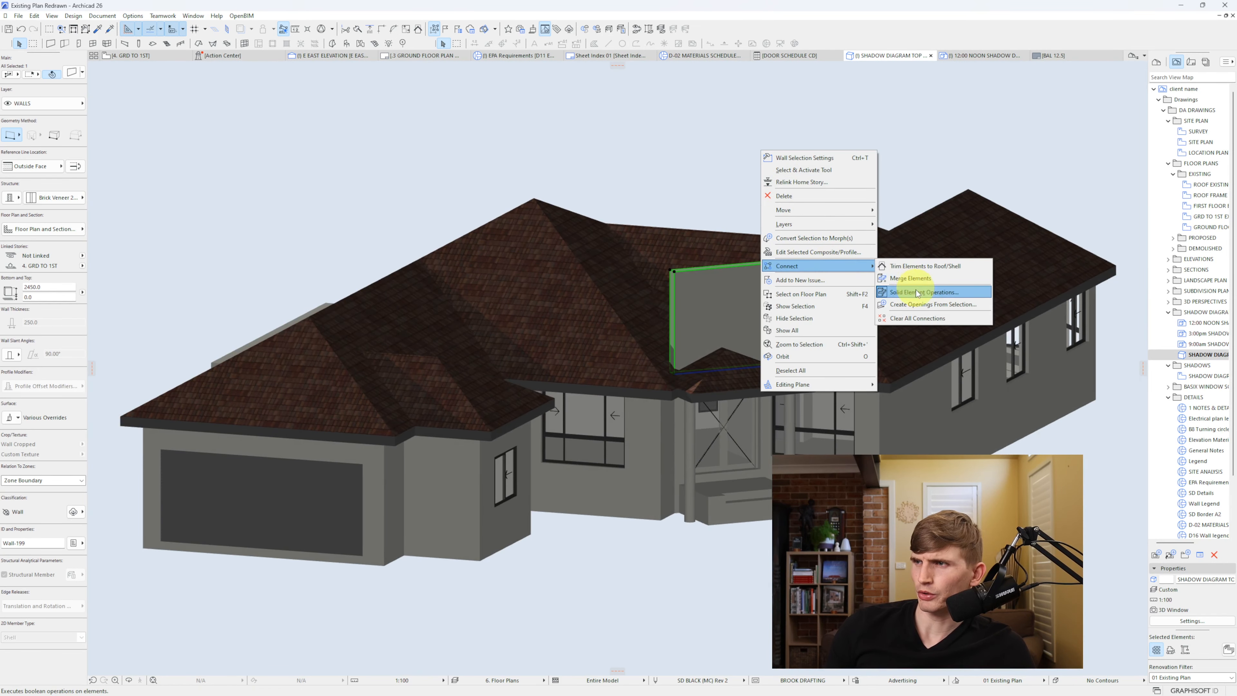
click(454, 222)
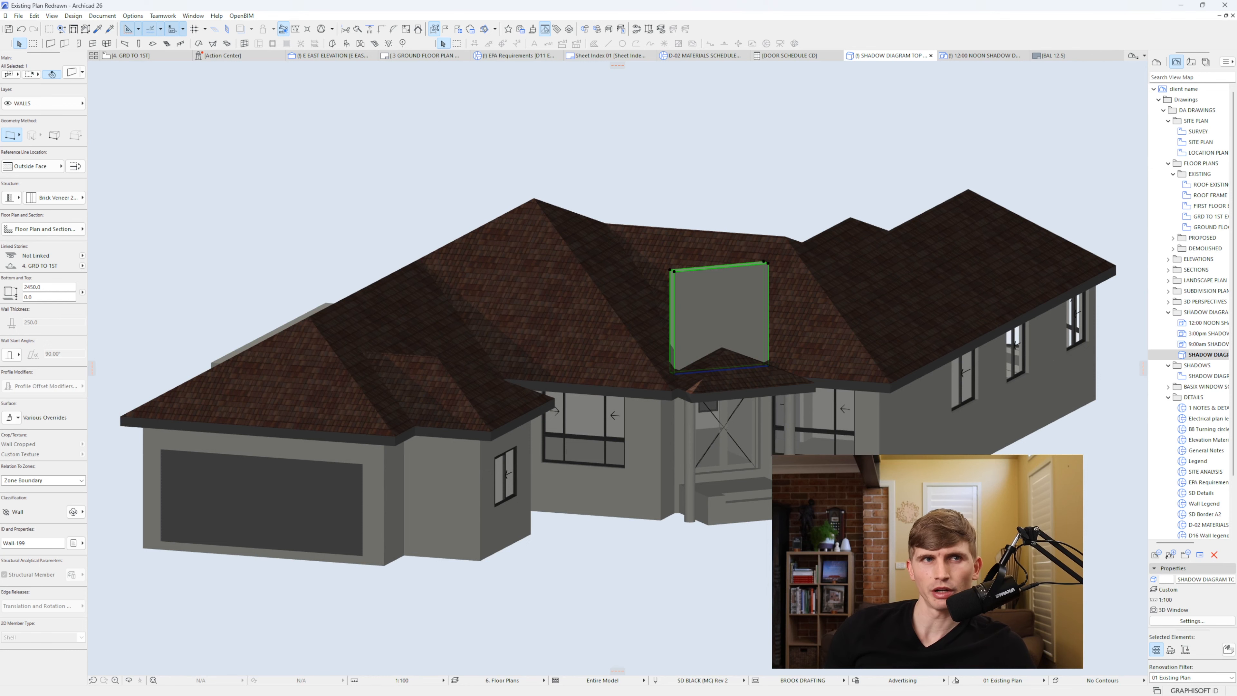
drag(409, 151, 314, 147)
scroll(652, 293, up, 5)
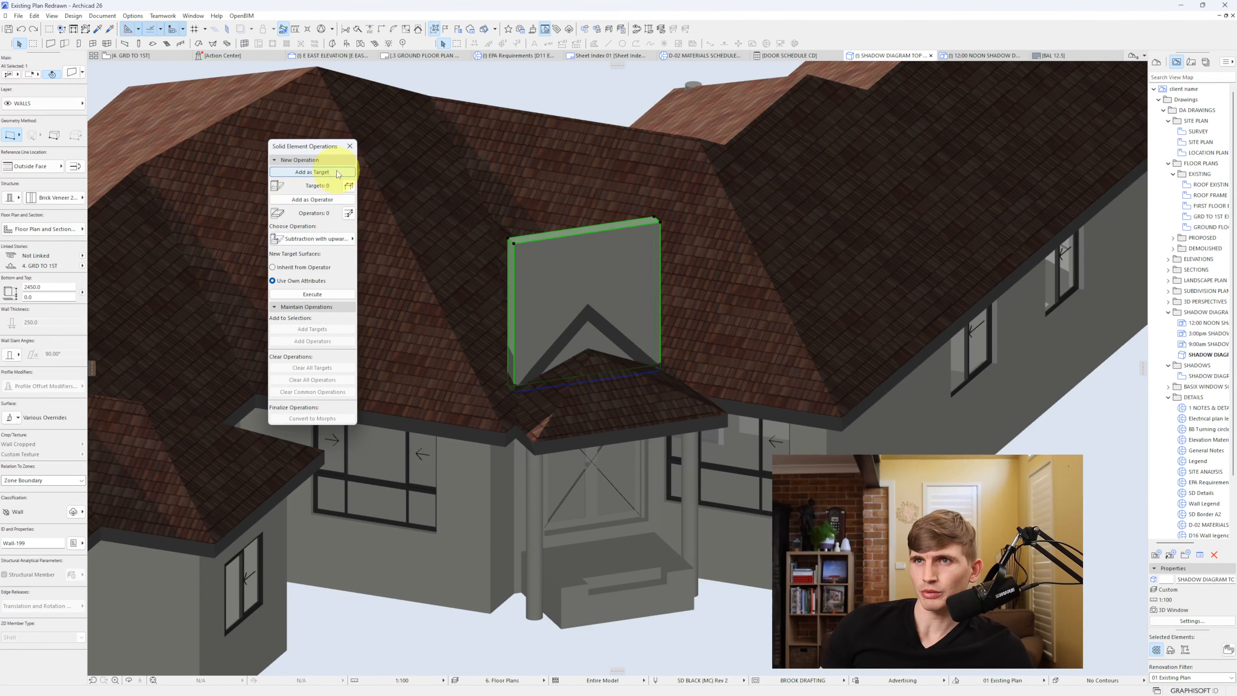
key(Escape)
- Add the 45° upper gable roof as operator and subtract it from the entry wall using Subtraction with upward extrusion
click(582, 317)
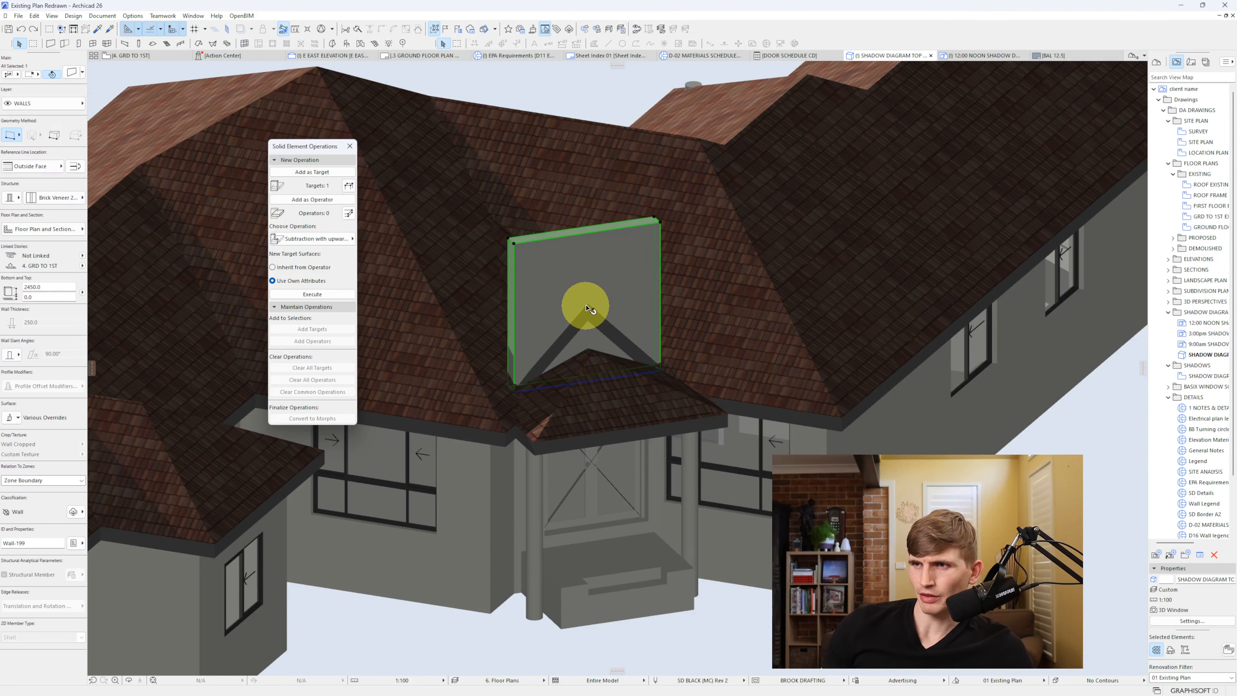
key(Escape)
click(588, 307)
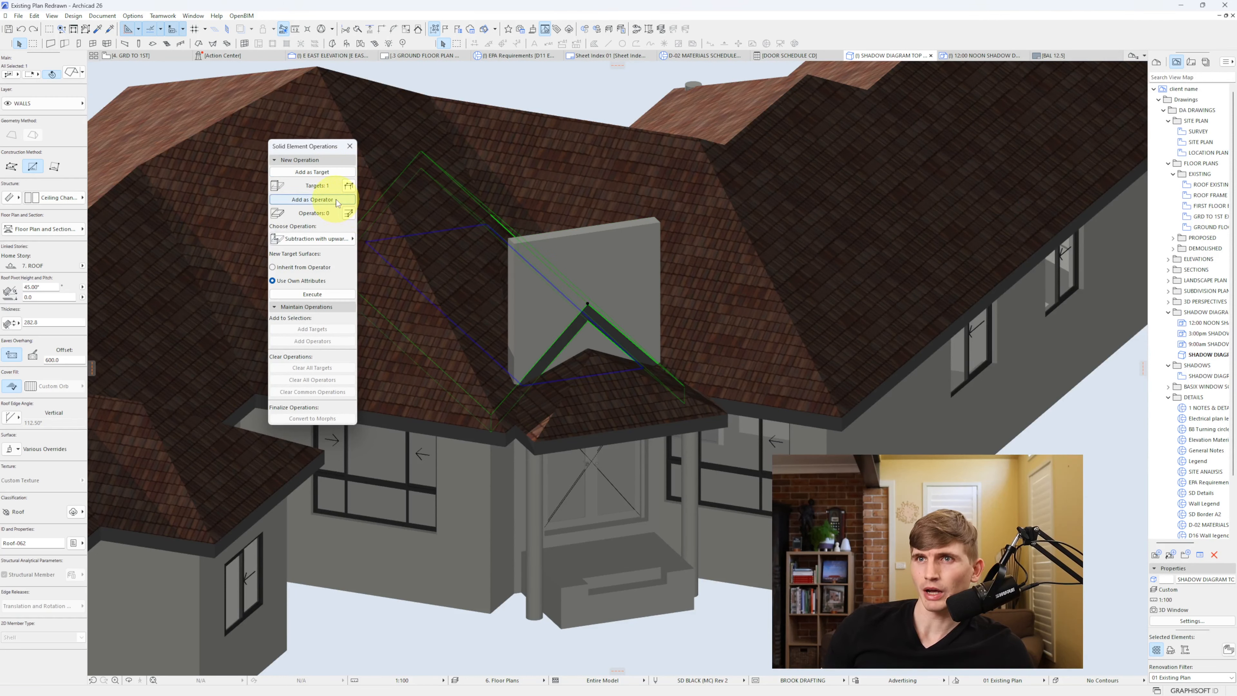
click(330, 240)
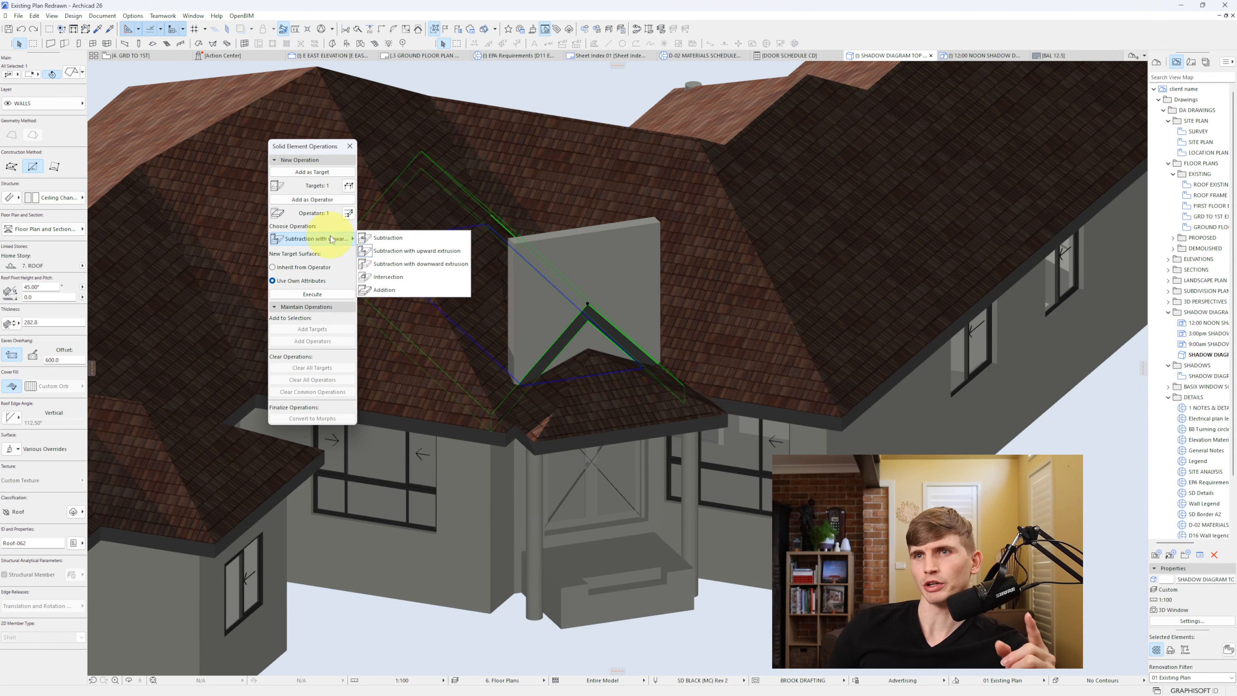
click(394, 247)
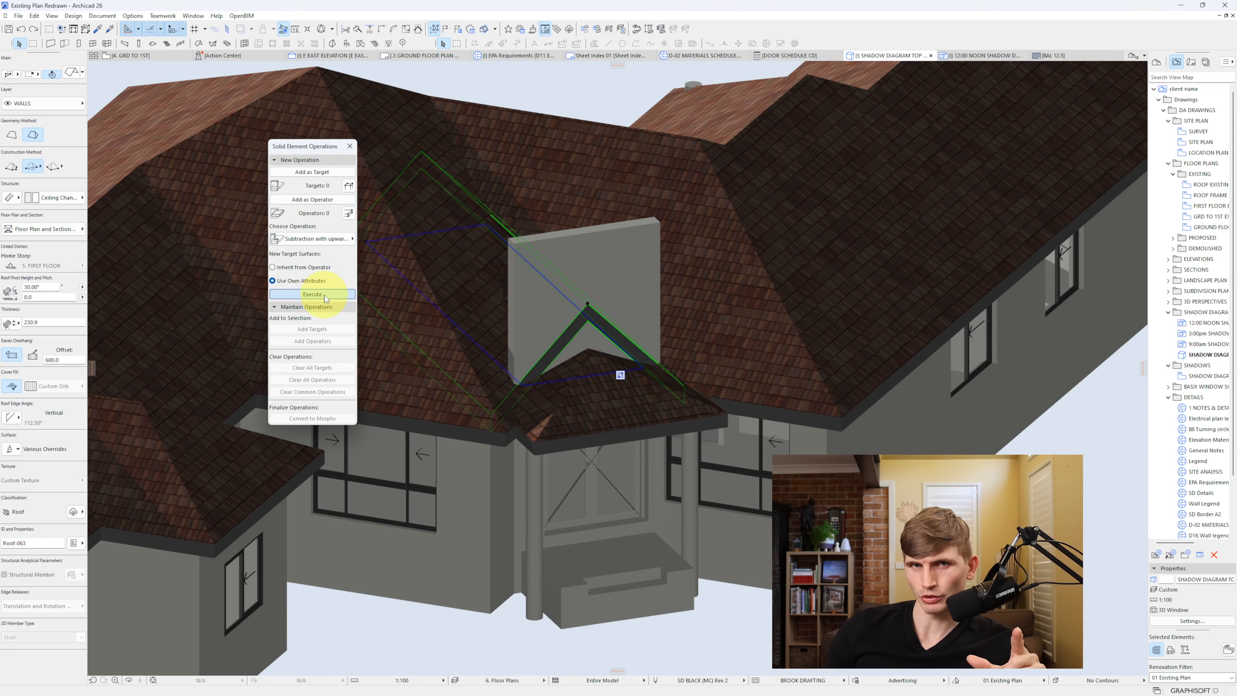
click(312, 293)
scroll(680, 361, up, 3)
scroll(680, 362, down, 5)
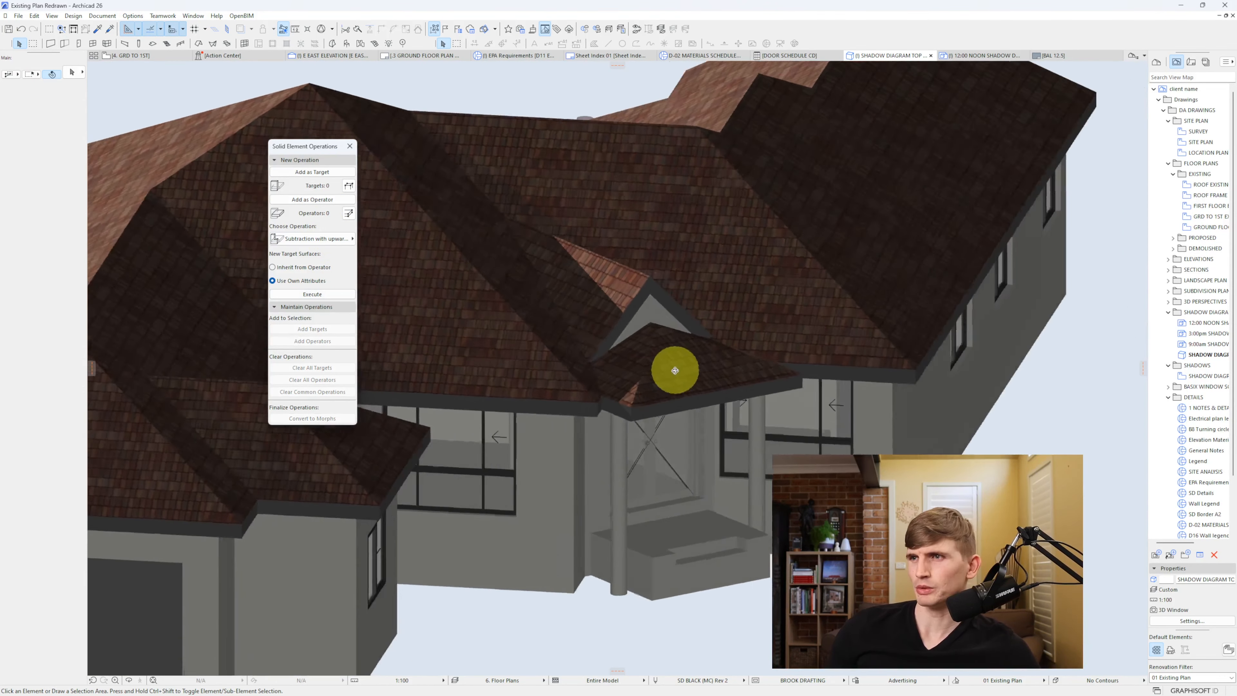
shift+middle_drag(663, 395, 724, 368)
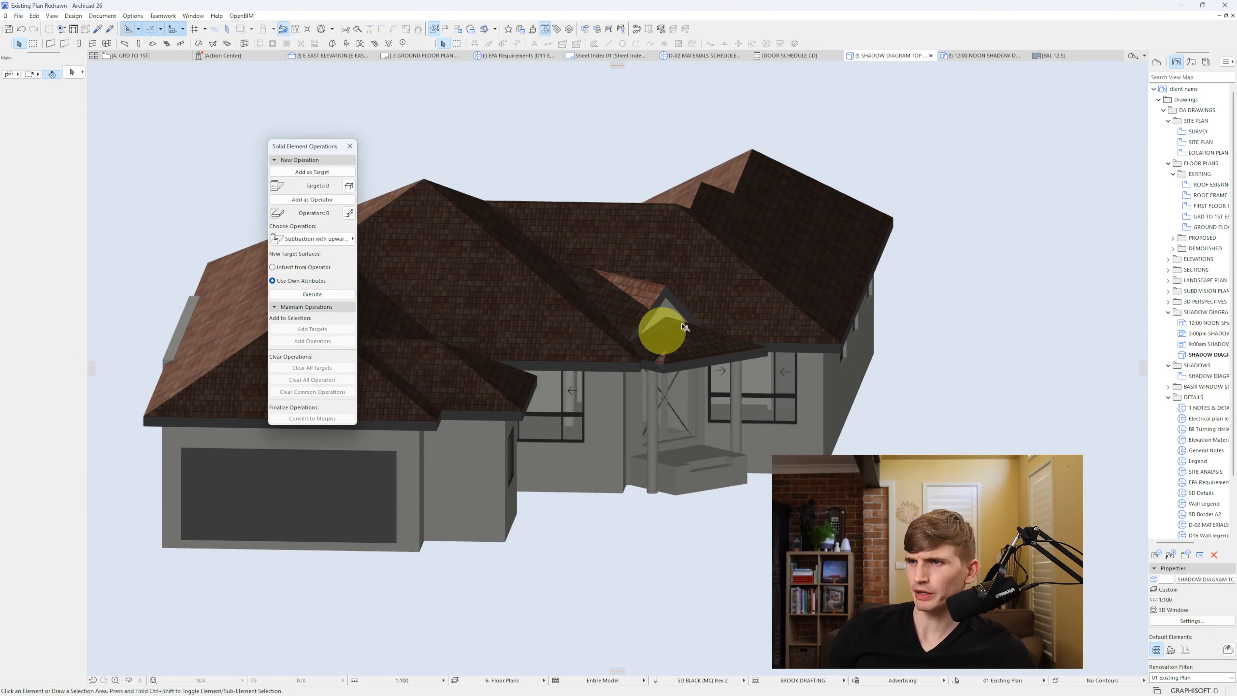
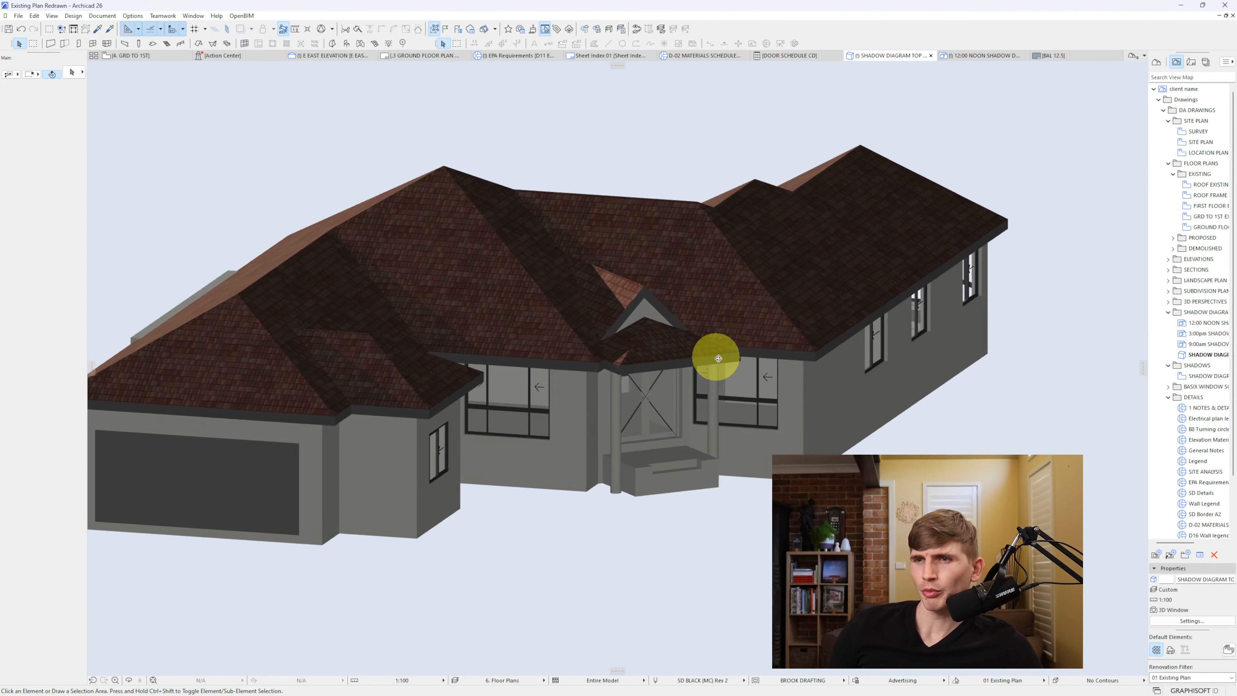
shift+middle_drag(715, 353, 836, 362)
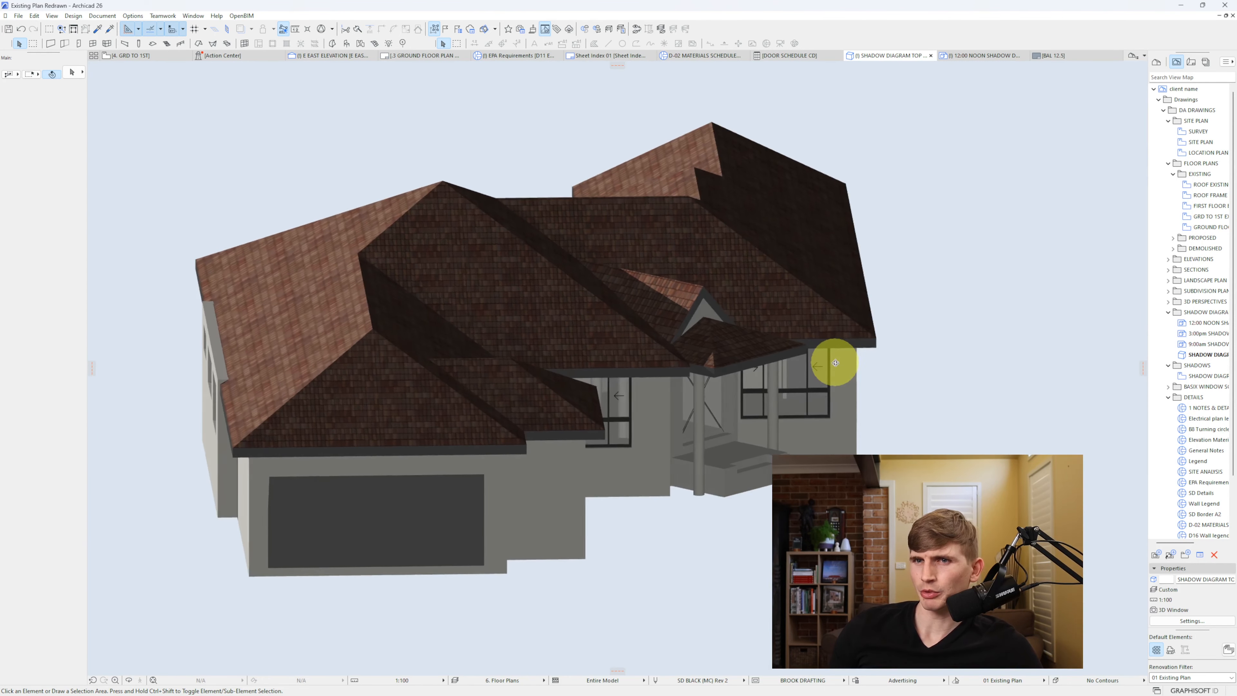
shift+middle_drag(370, 384, 508, 409)
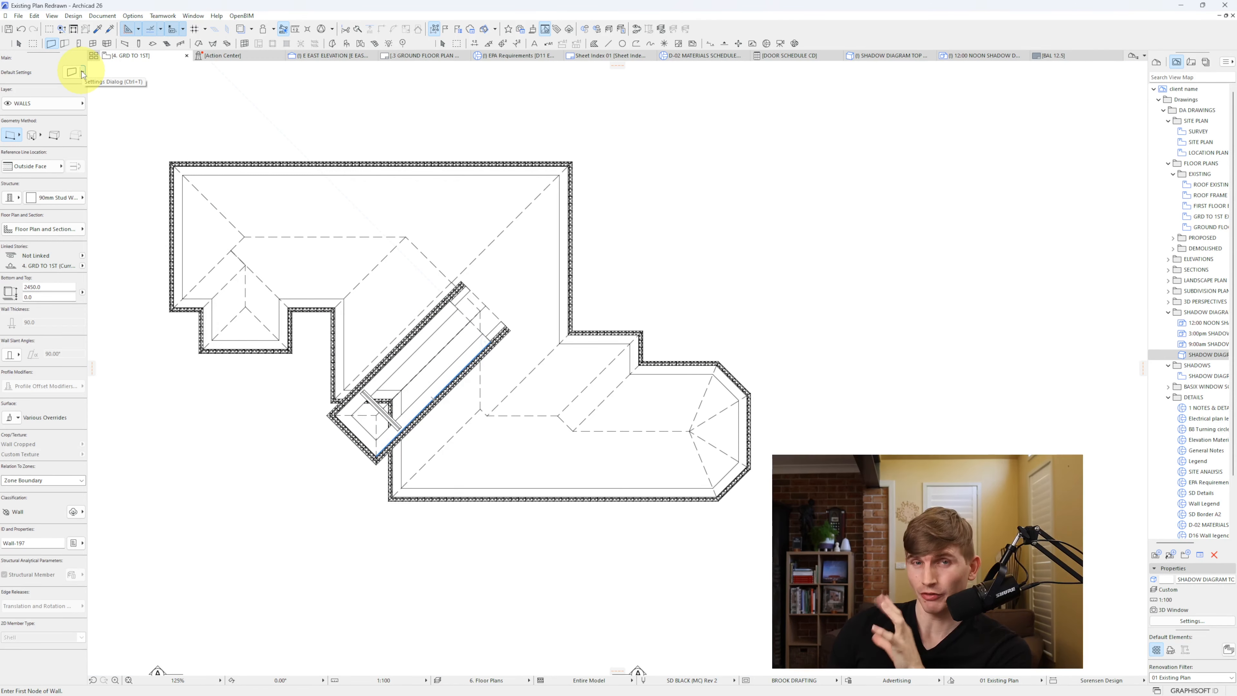
- Load the Gutter white 150mm wall favorite and trace gutter walls around the main roof's outer edge with the Magic Wand
click(83, 73)
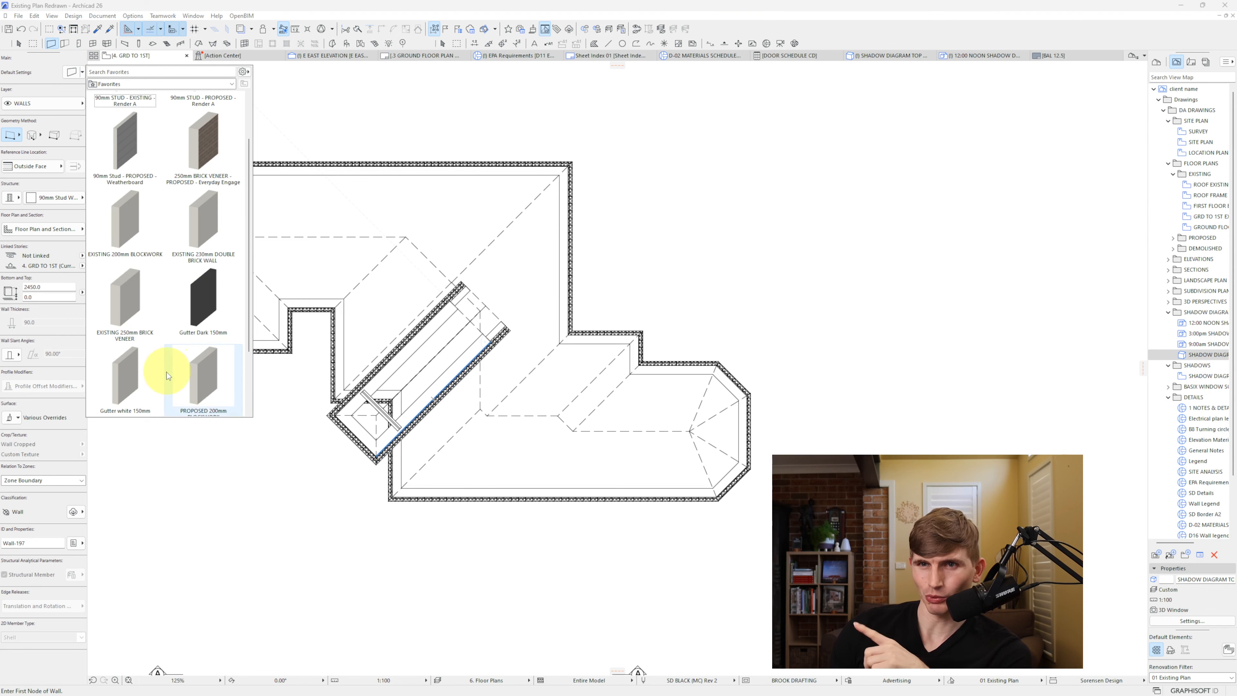
double_click(126, 373)
scroll(336, 157, up, 4)
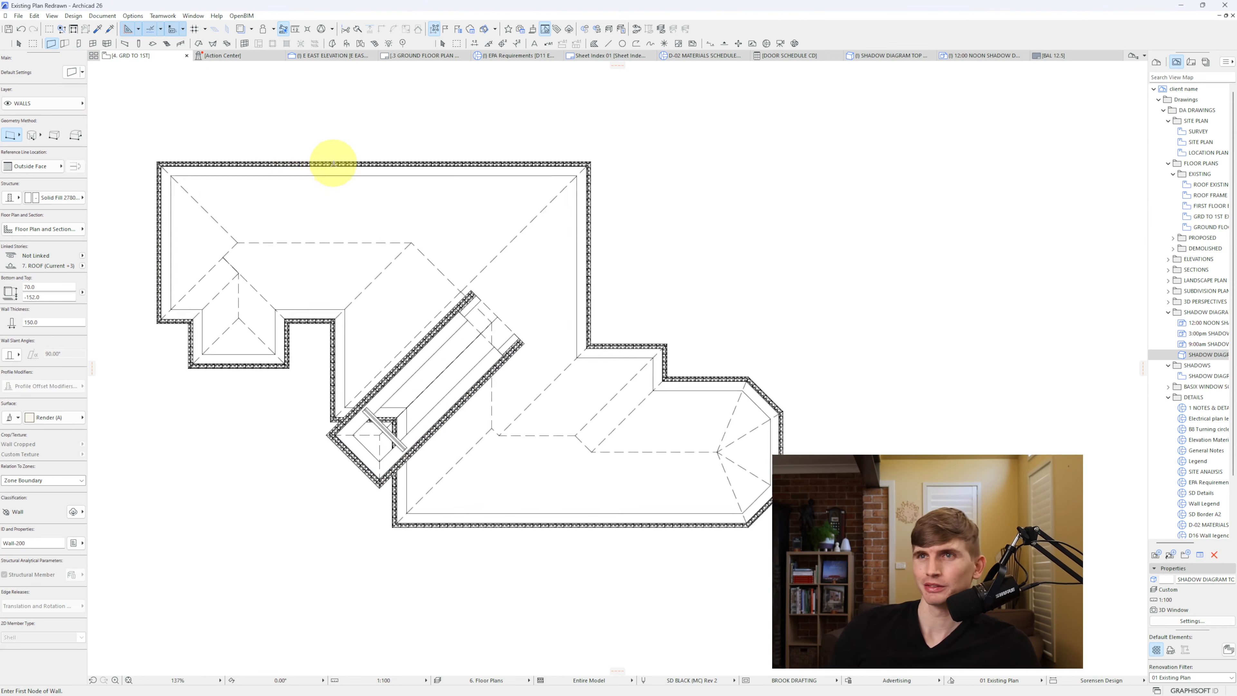
key(space)
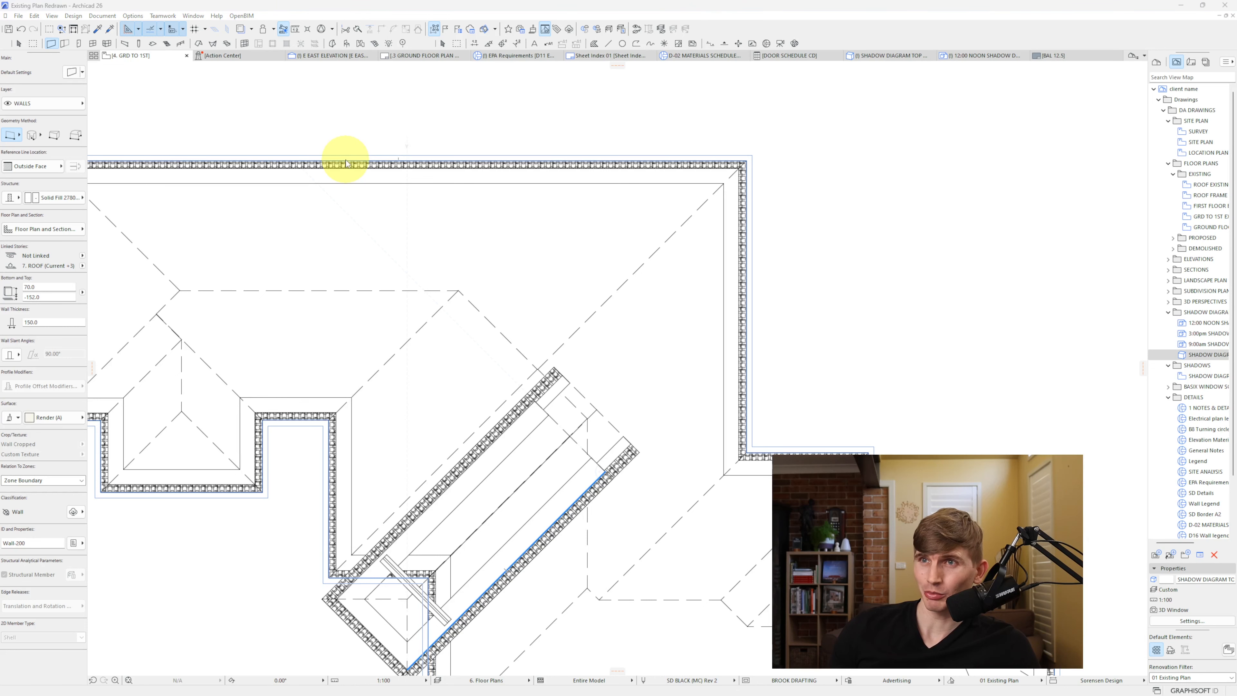
click(461, 227)
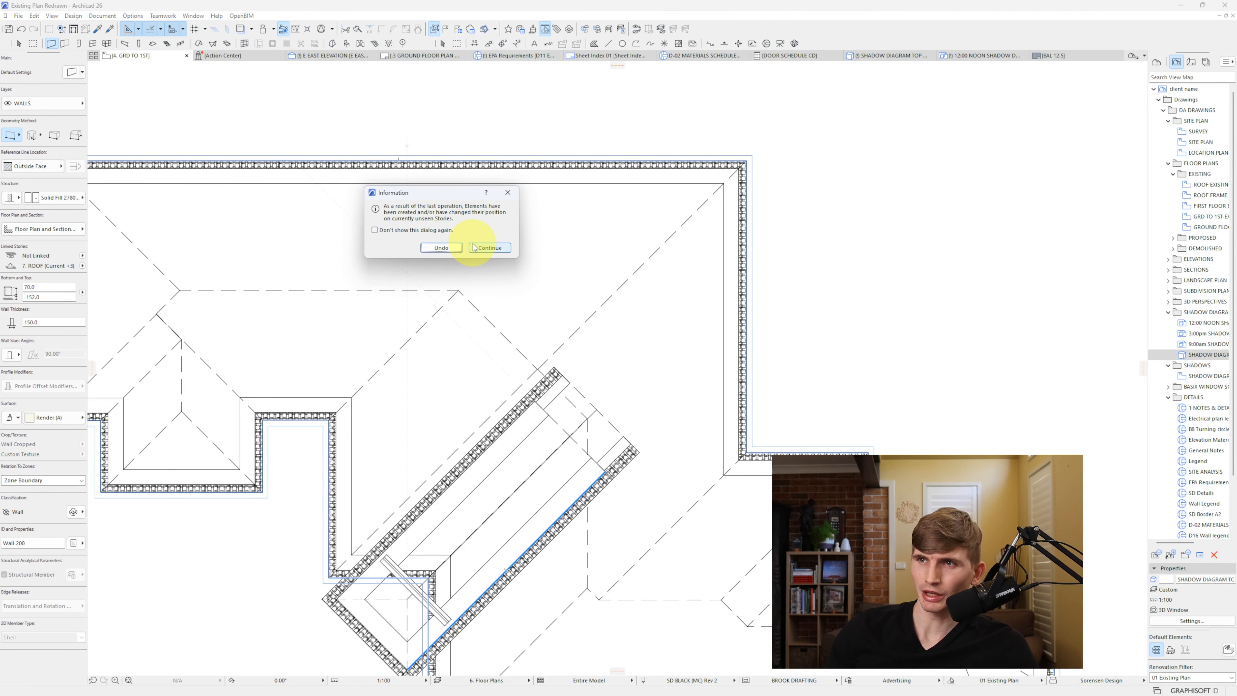
click(486, 249)
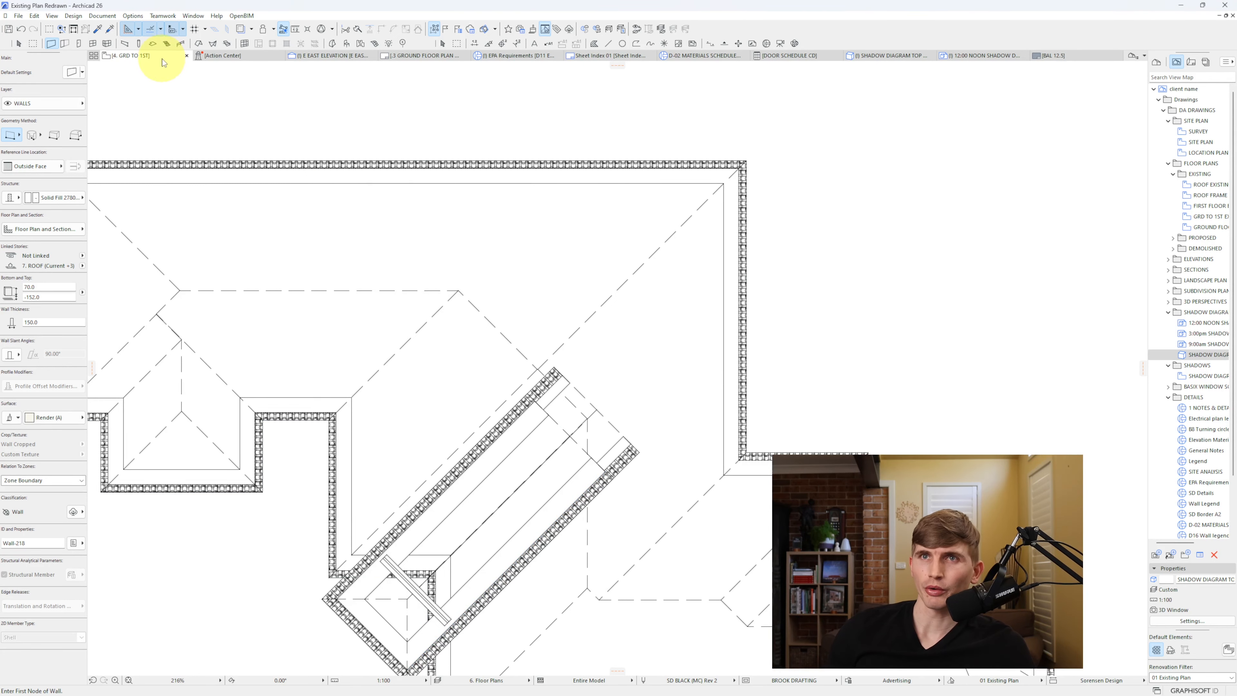
- Go up to the ROOF story, check the new gutter wall along the rear roof edge, and show the model in 3D
key(ctrl)
key(ctrl)
key(Escape)
key(ctrl+Up)
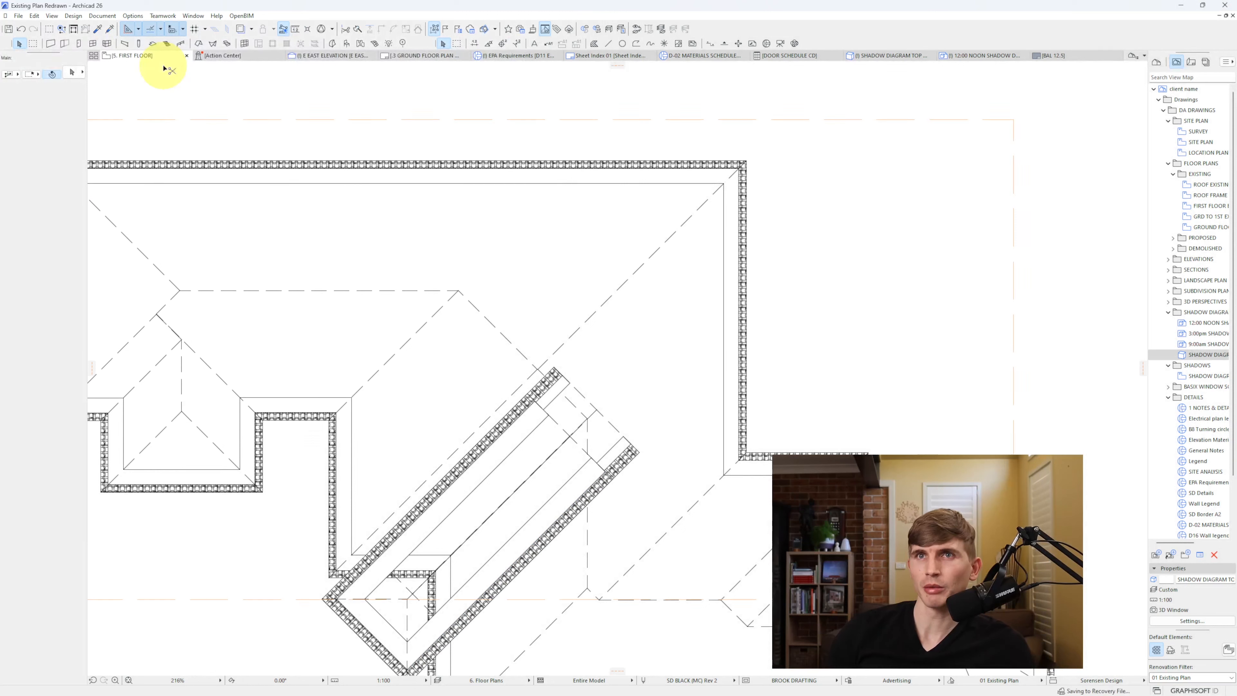
key(ctrl+Up)
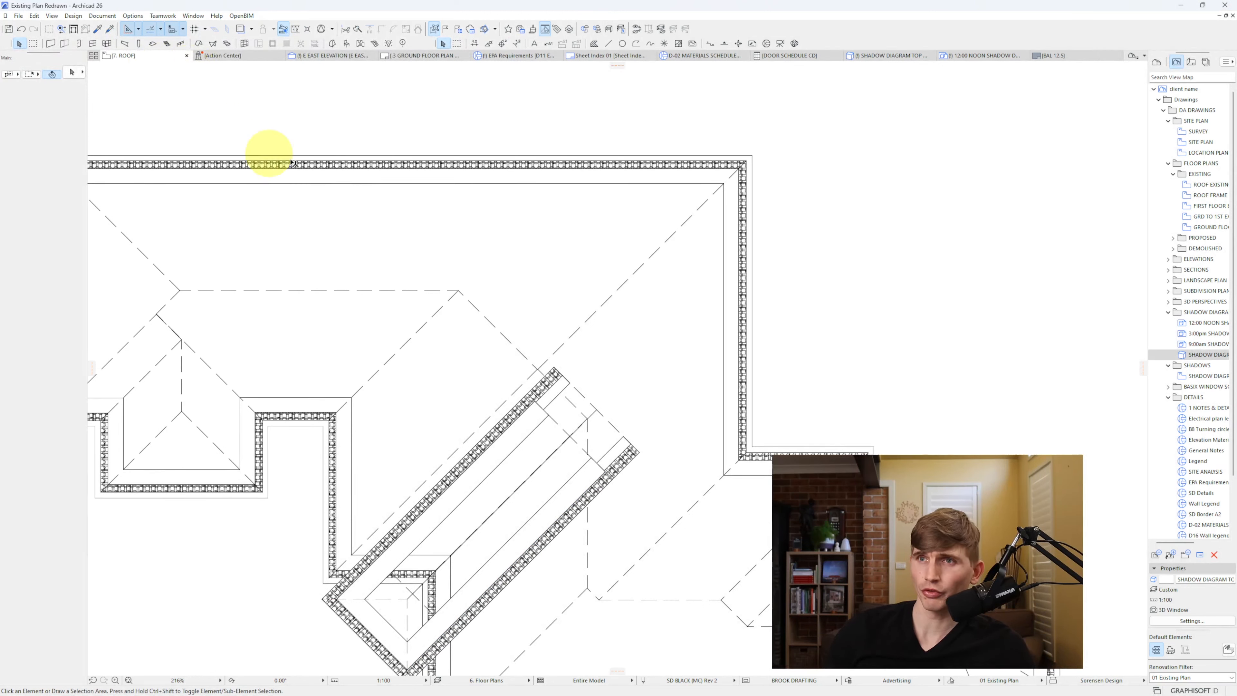
click(329, 157)
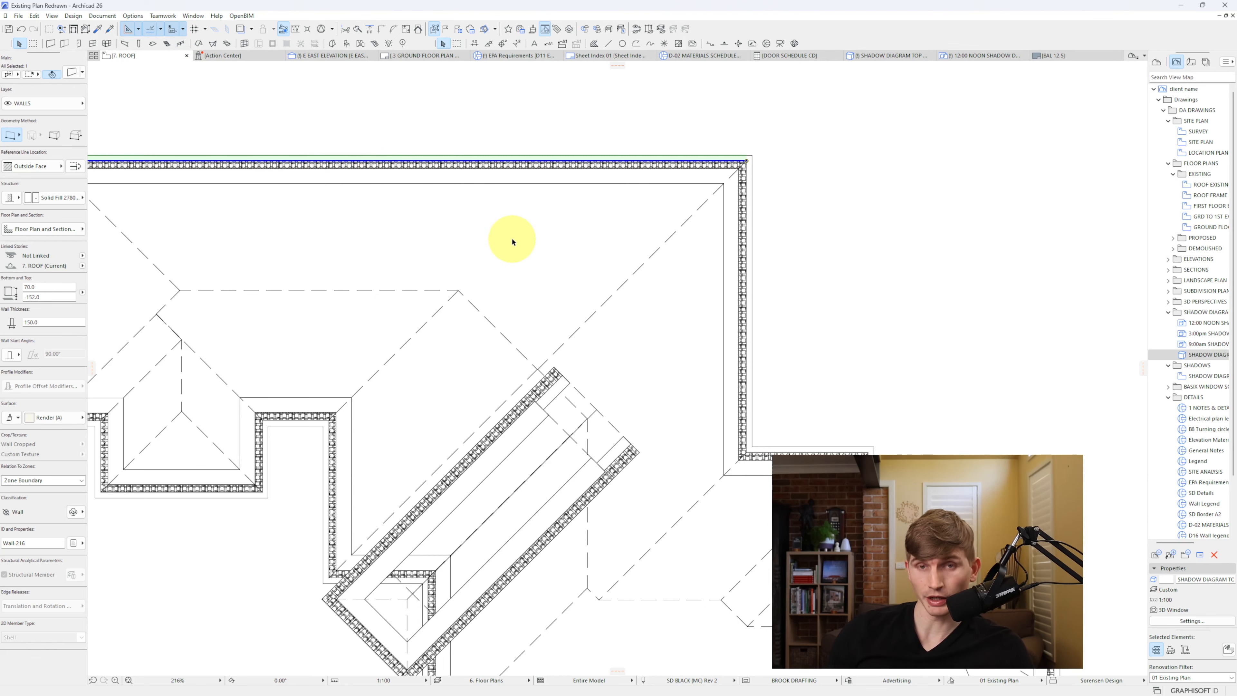
key(F5)
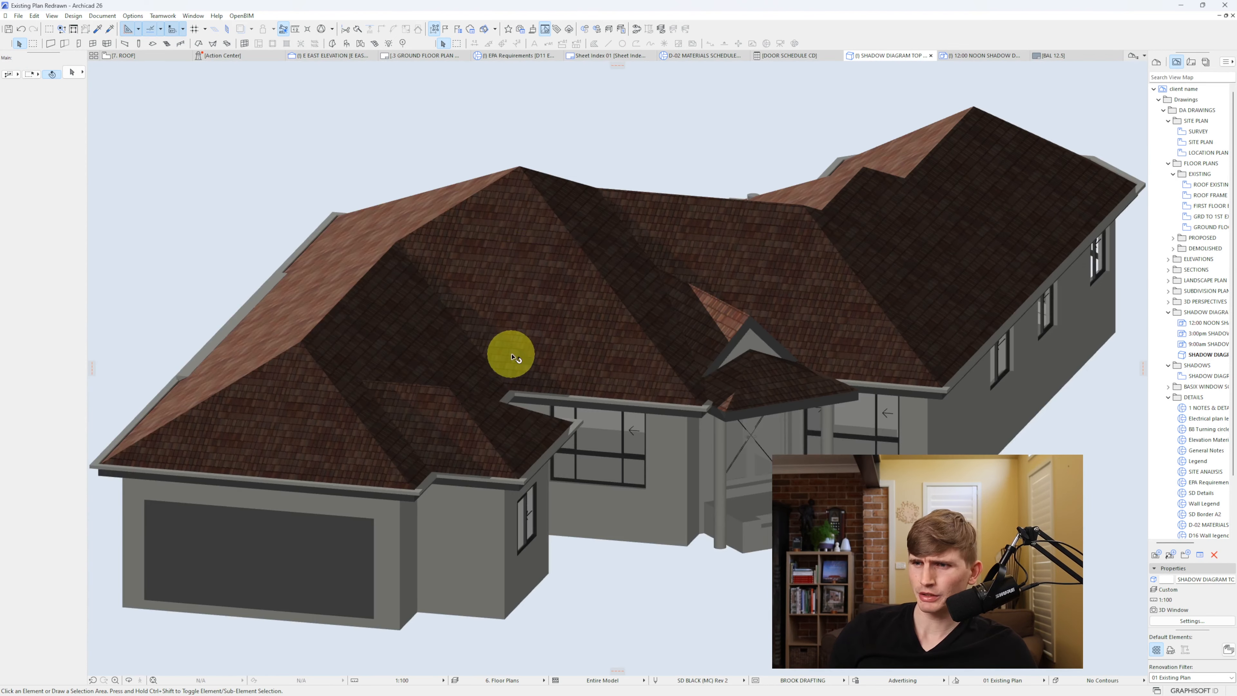
- Move the whole group of gutter walls down 70 mm along the roof edge
shift+middle_drag(513, 354, 552, 351)
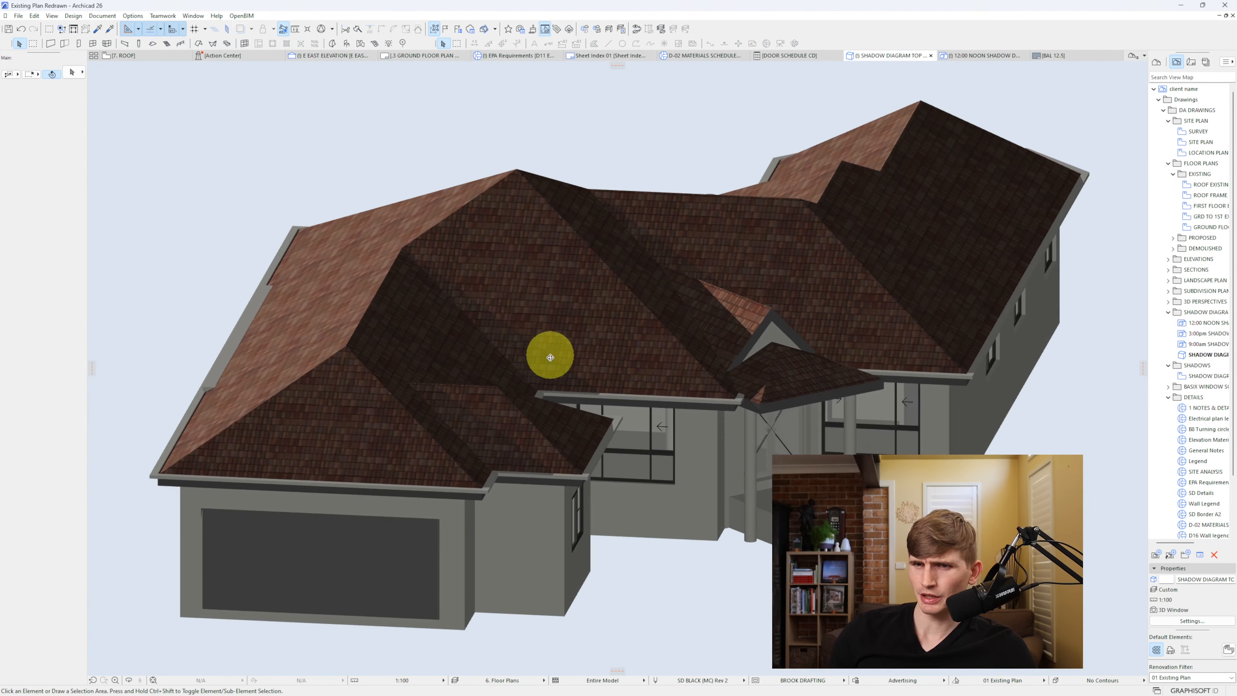
scroll(573, 471, up, 5)
click(593, 485)
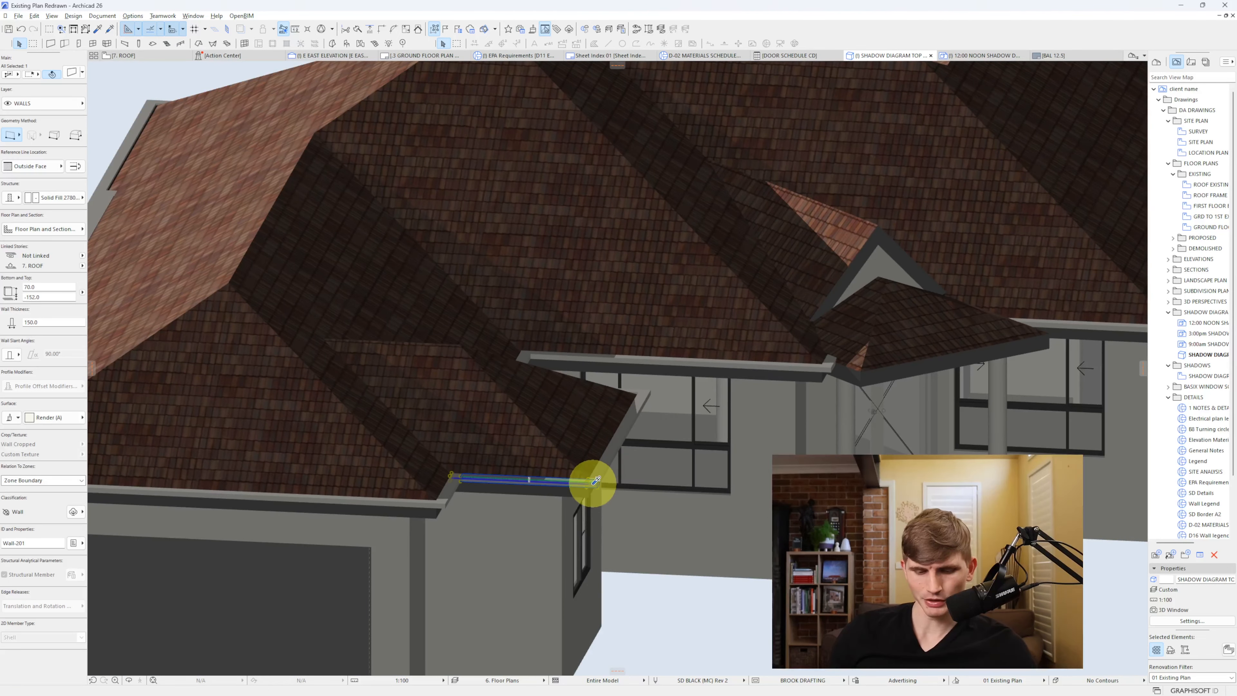
key(alt+g)
key(ctrl+d)
click(597, 483)
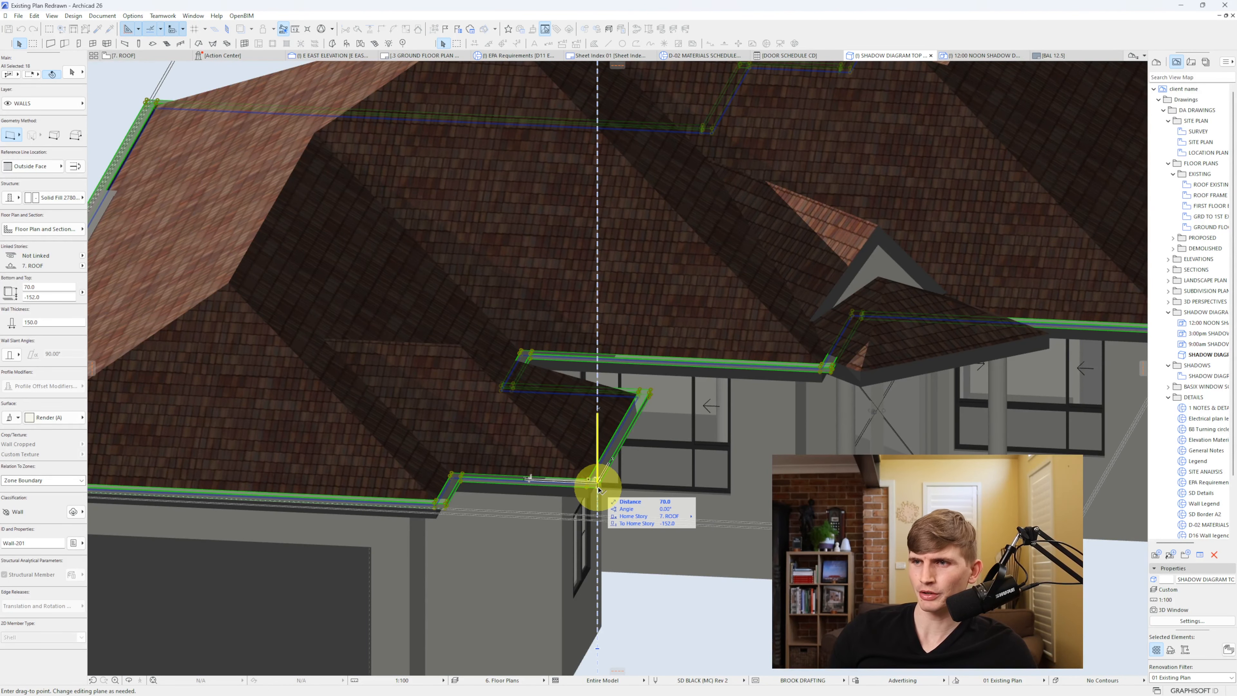
click(597, 488)
scroll(588, 499, up, 3)
shift+middle_drag(587, 499, 615, 470)
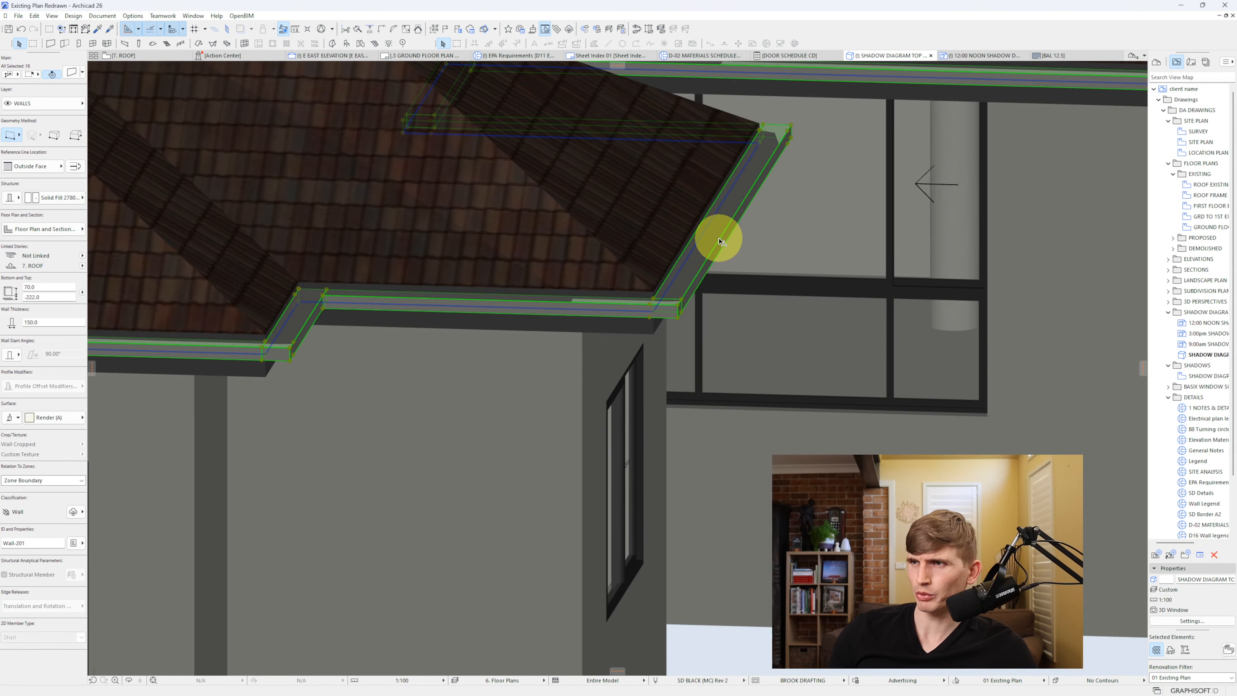
key(Escape)
- Lower the round deck column that pokes through the rear roof
scroll(667, 306, down, 3)
scroll(750, 308, down, 3)
middle_drag(872, 266, 472, 368)
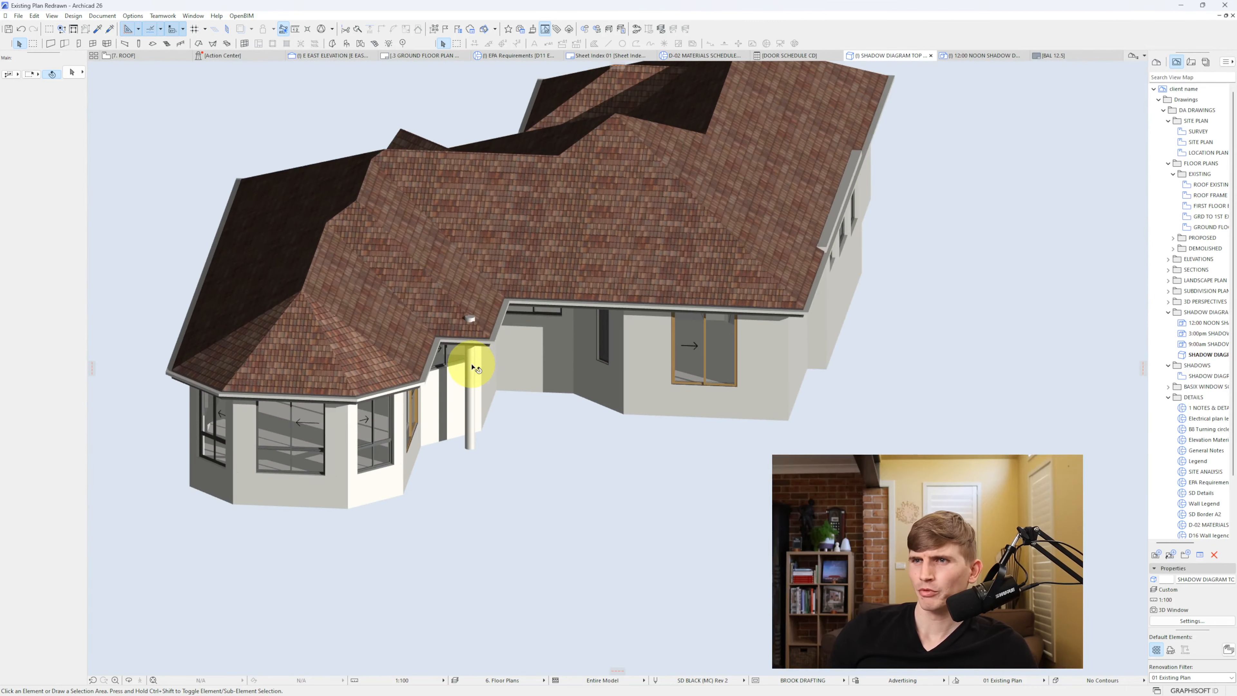
click(475, 361)
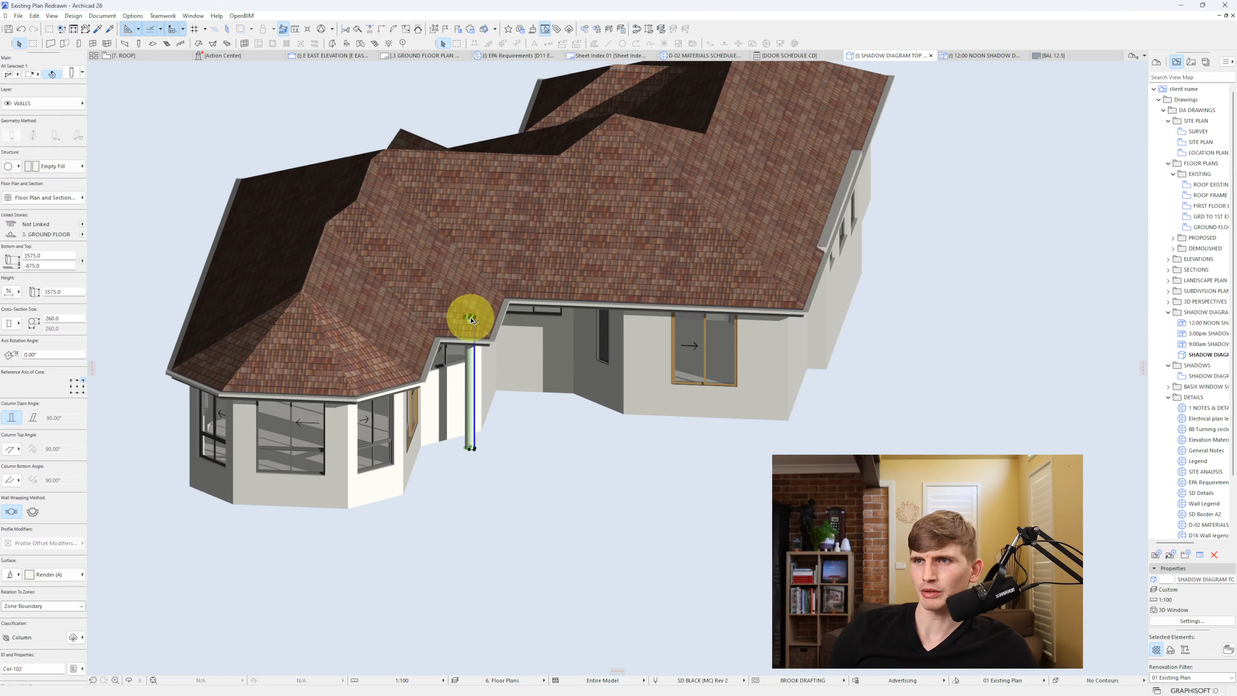
click(472, 321)
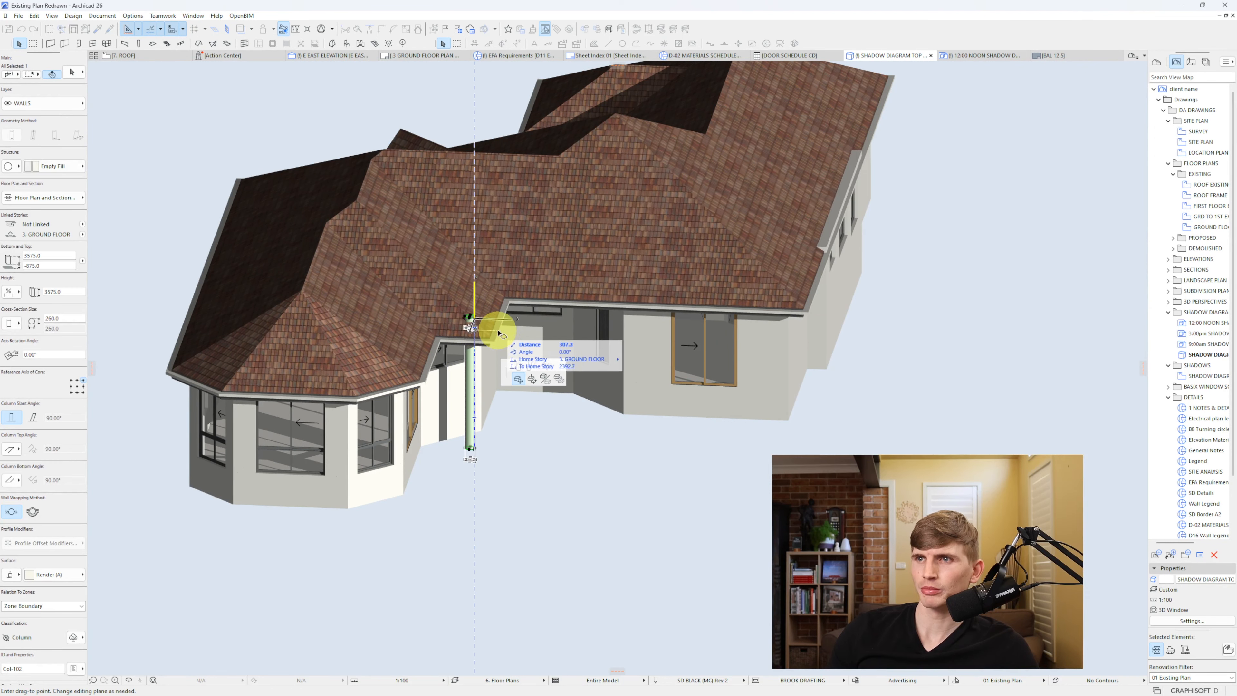
click(476, 326)
- On the GROUND FLOOR plan, set both patio gable roofs to show on Home Story Only
key(F2)
key(ctrl+Down)
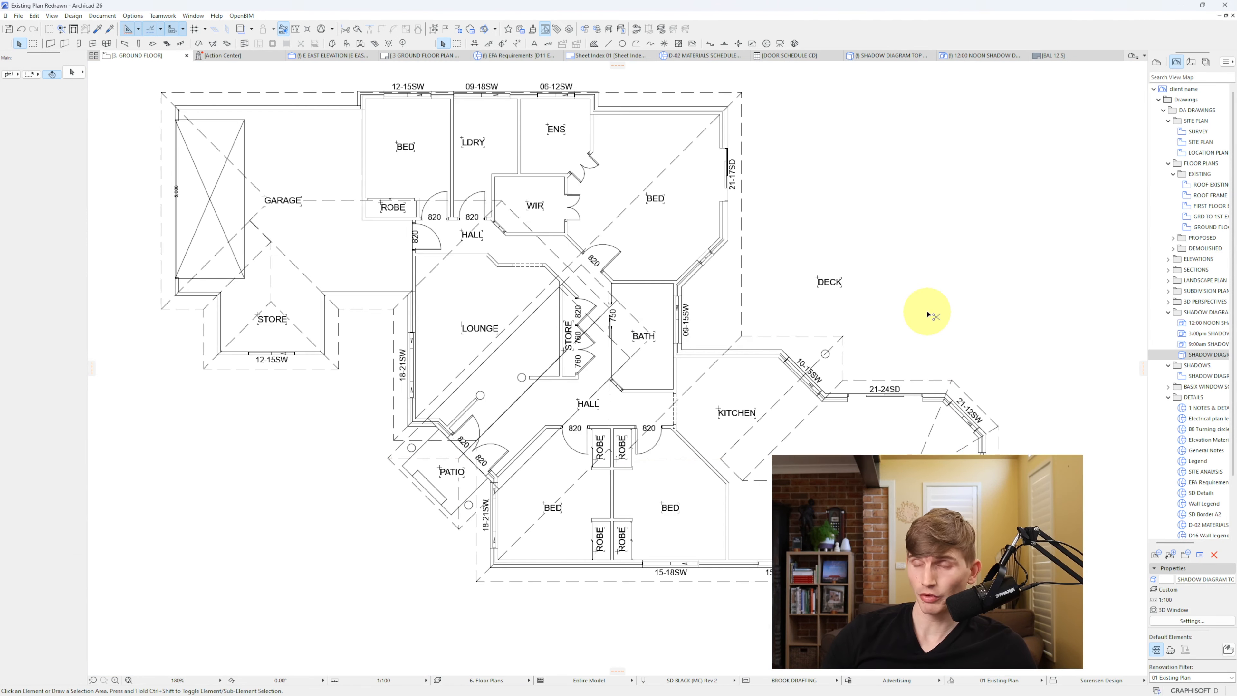
click(458, 515)
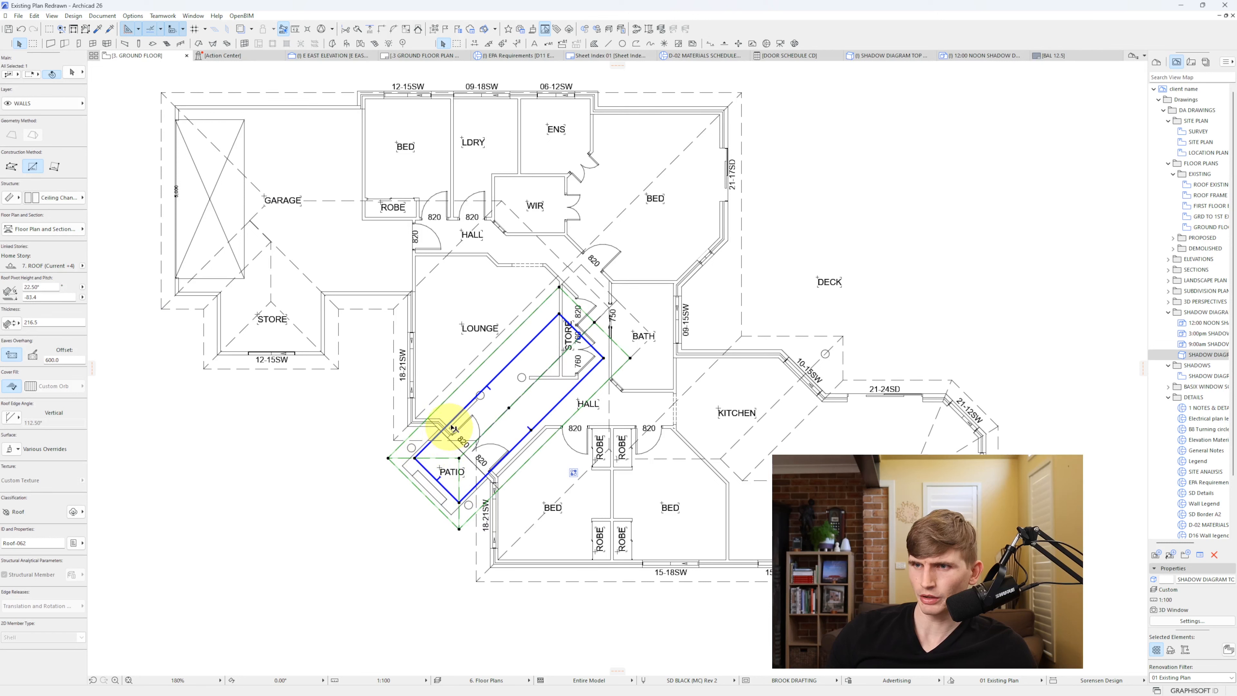
shift+click(469, 385)
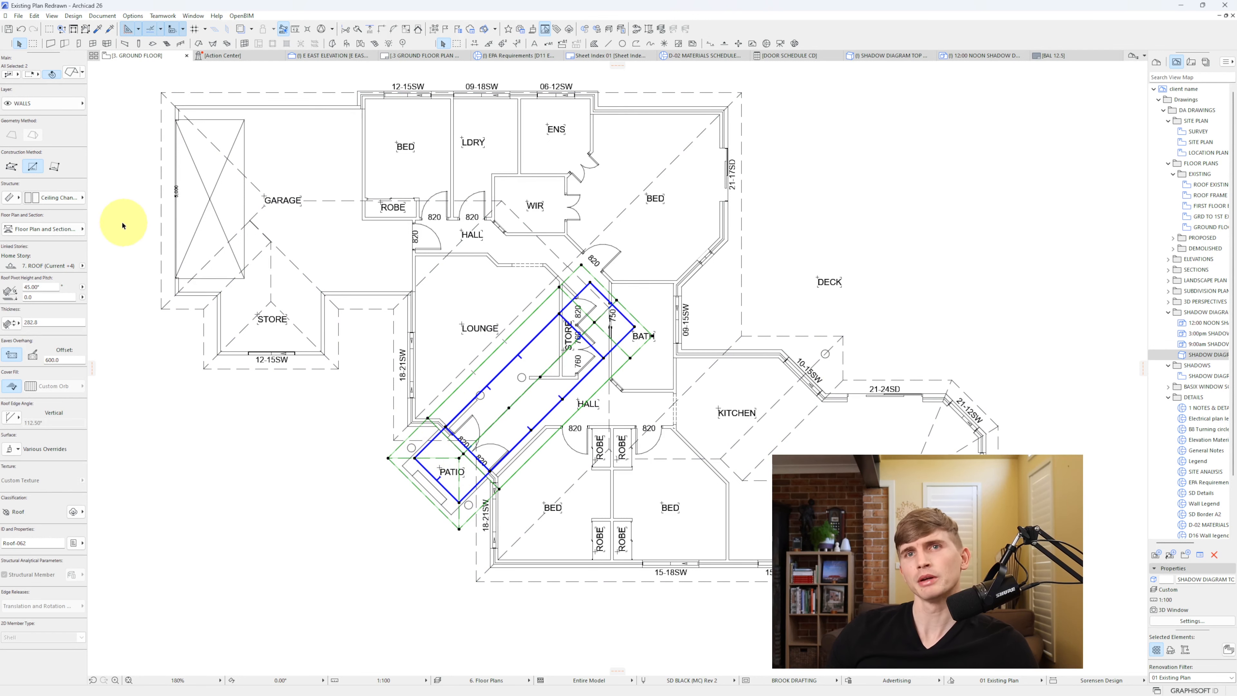
click(72, 229)
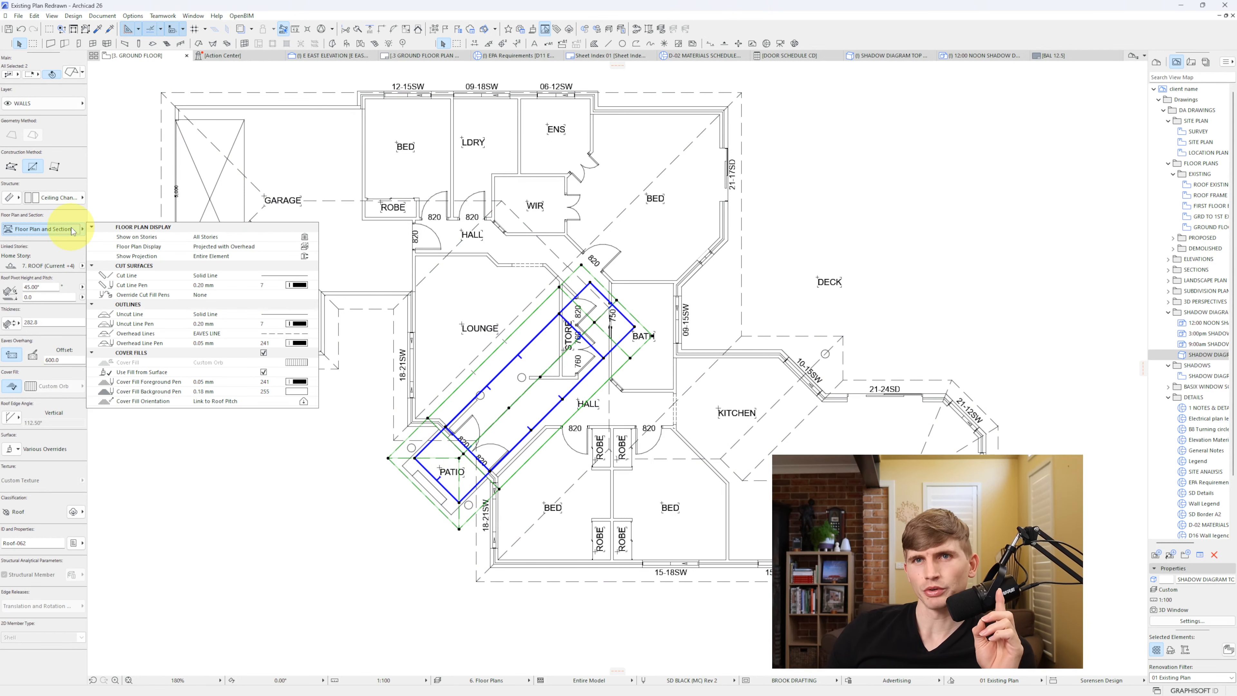
click(303, 237)
click(339, 237)
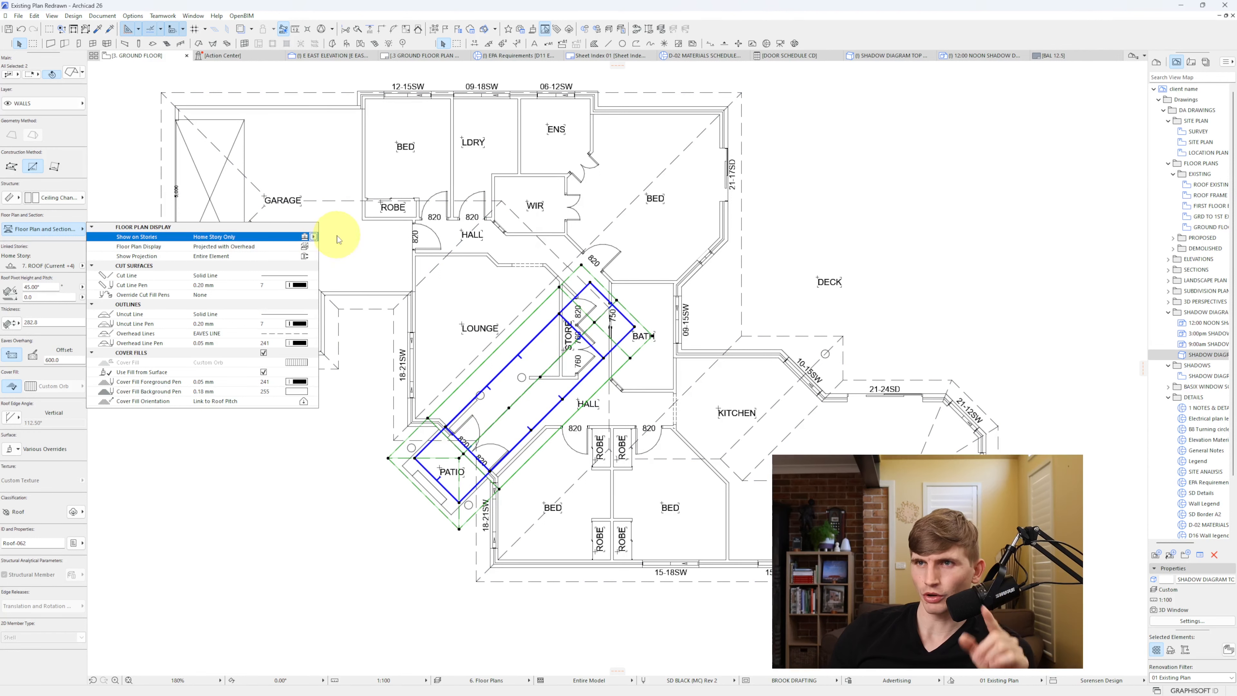
click(490, 248)
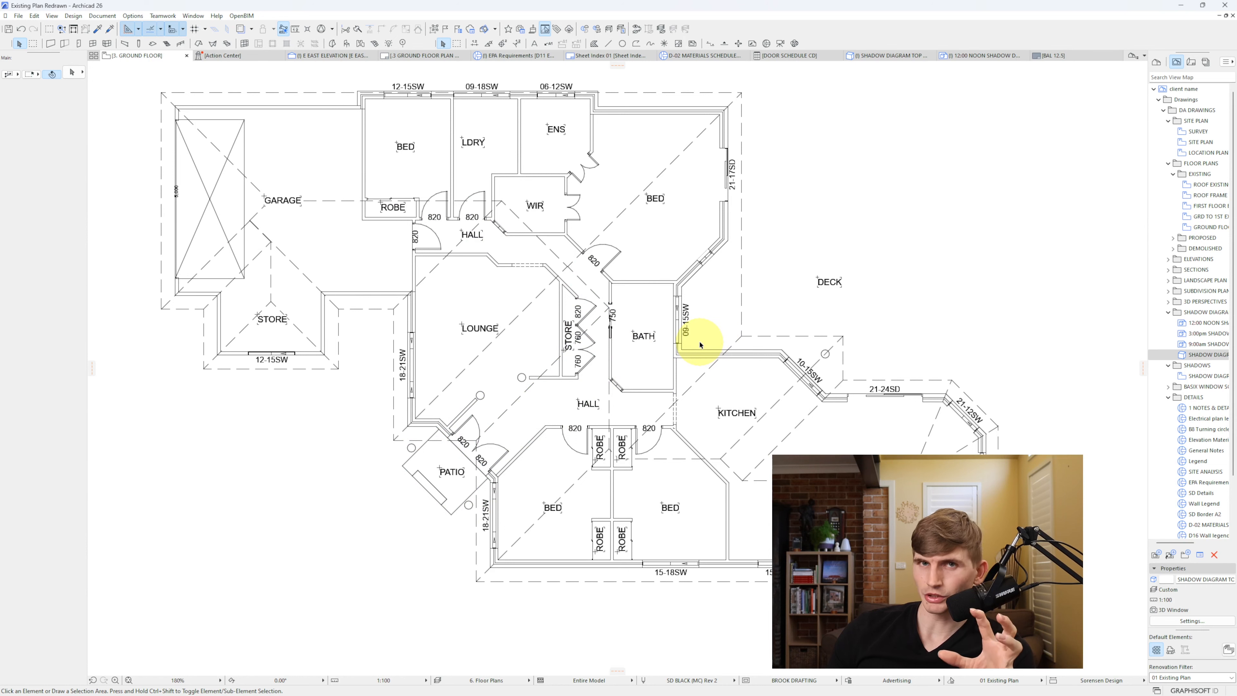
scroll(726, 516, down, 2)
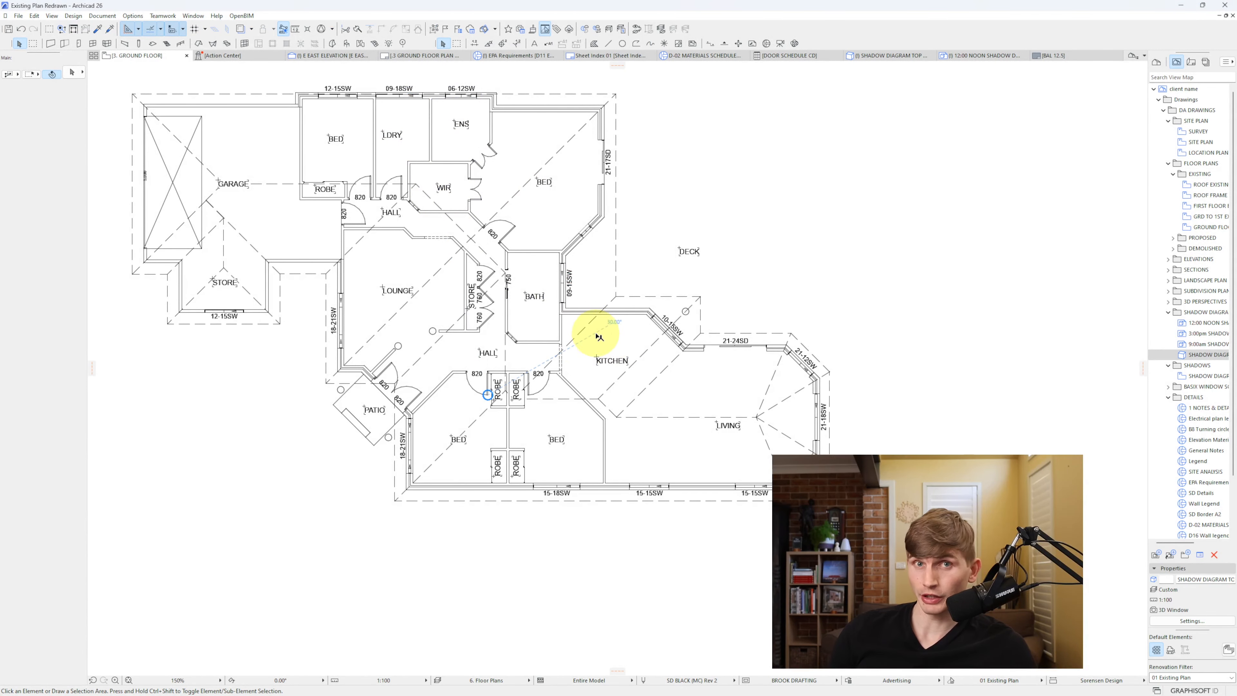
- Draw a rectangular fill over the laundry using the Glazed Tile 300 mm favorite
click(595, 45)
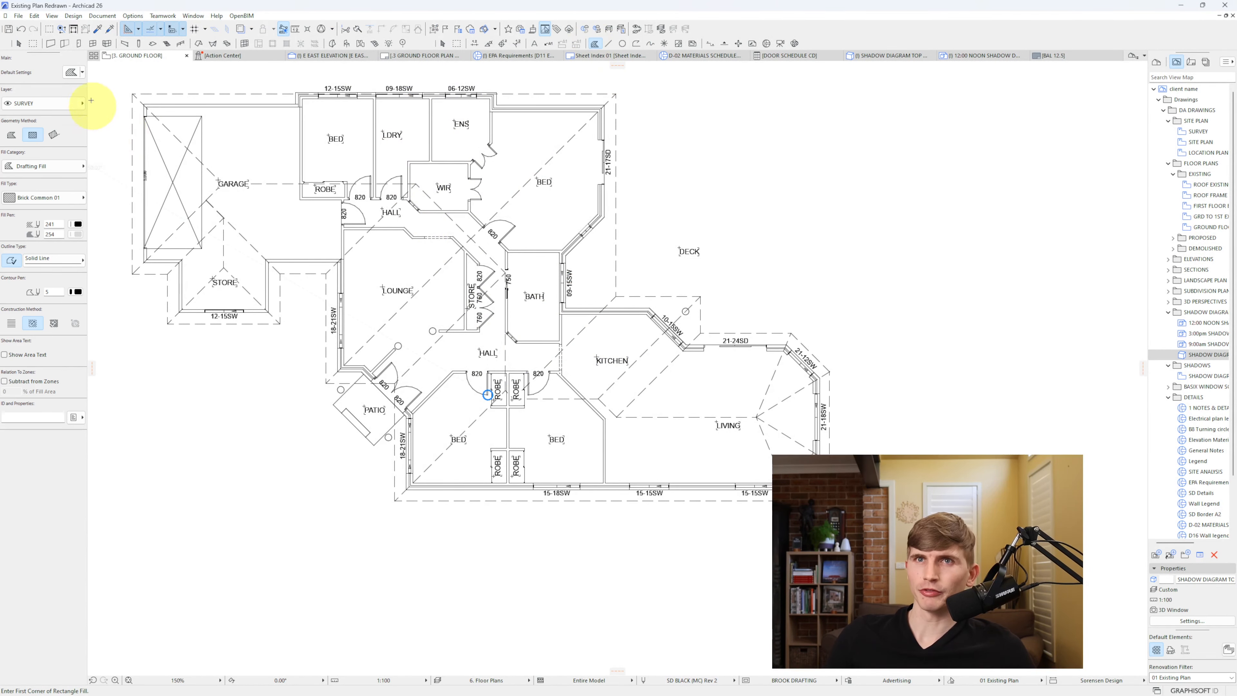
click(78, 72)
double_click(213, 152)
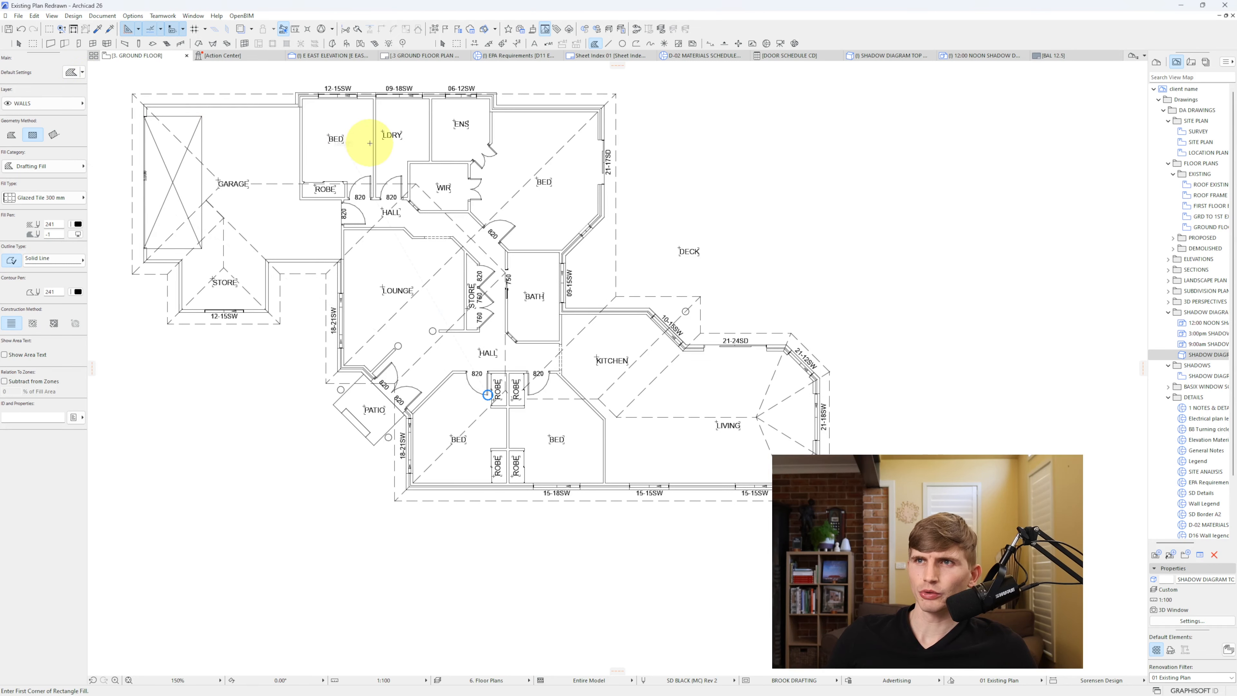
scroll(395, 147, up, 4)
middle_drag(350, 289, 339, 456)
click(354, 438)
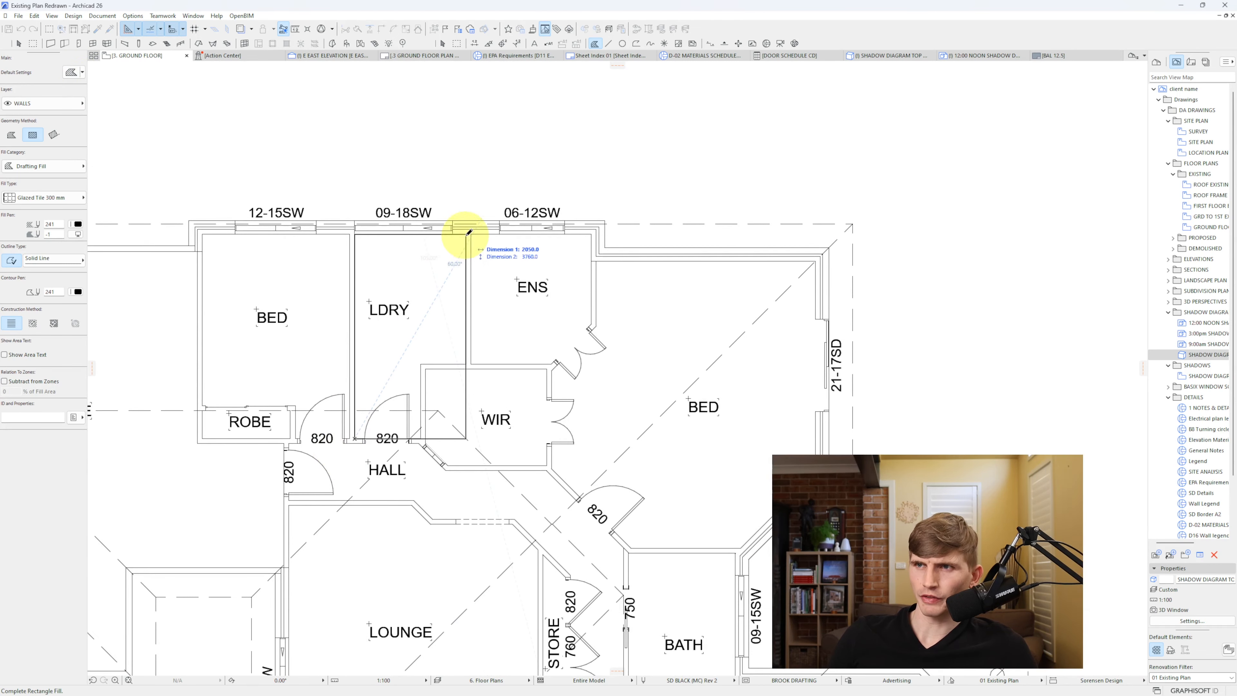
click(467, 234)
- Select the garage and house floor slabs and send them behind the laundry tile fill
shift+click(471, 356)
scroll(475, 359, down, 2)
shift+click(345, 327)
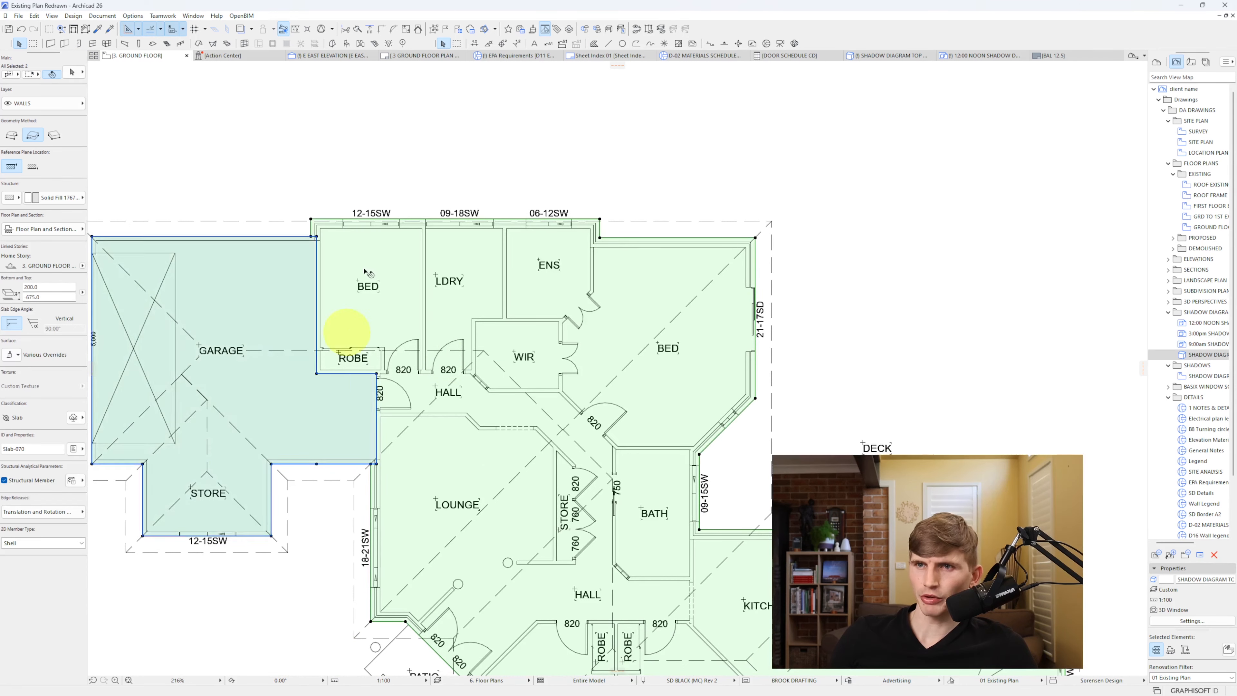
right_click(388, 132)
click(524, 277)
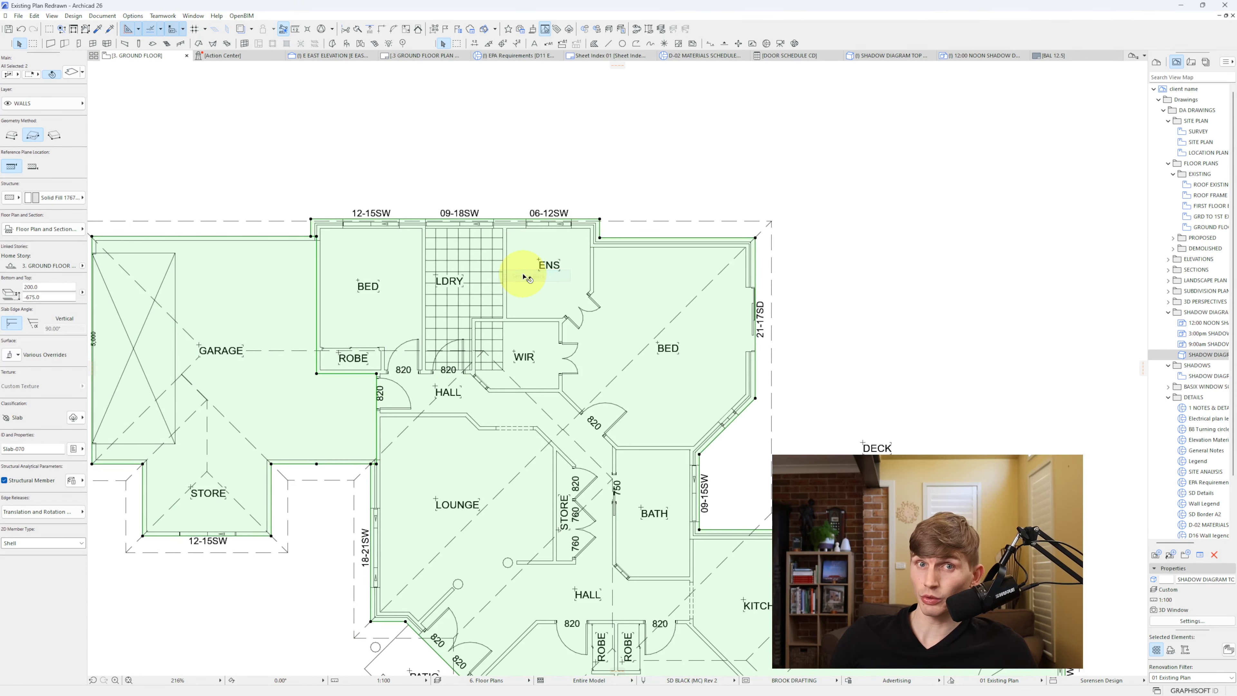
- Cut the part overlapping the WIR out of the laundry tile fill
click(484, 256)
click(504, 347)
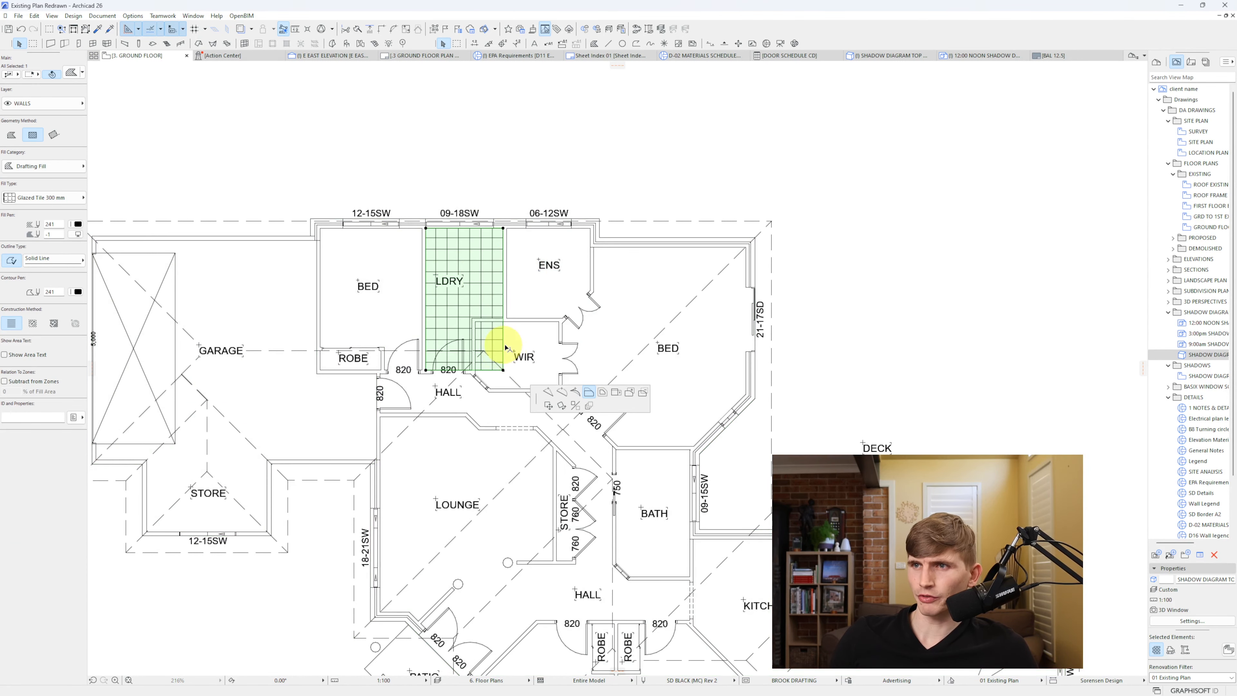
click(644, 398)
click(471, 319)
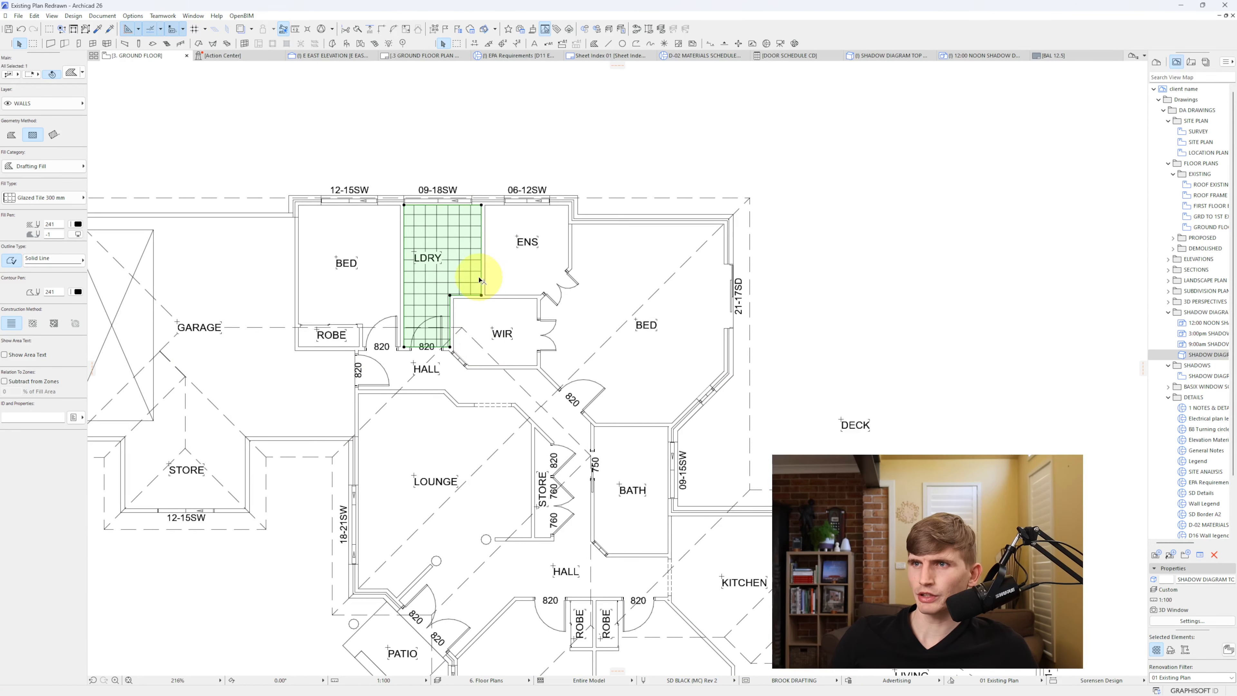
- Add a rectangle to the laundry tile fill that covers the ensuite
click(481, 280)
click(566, 325)
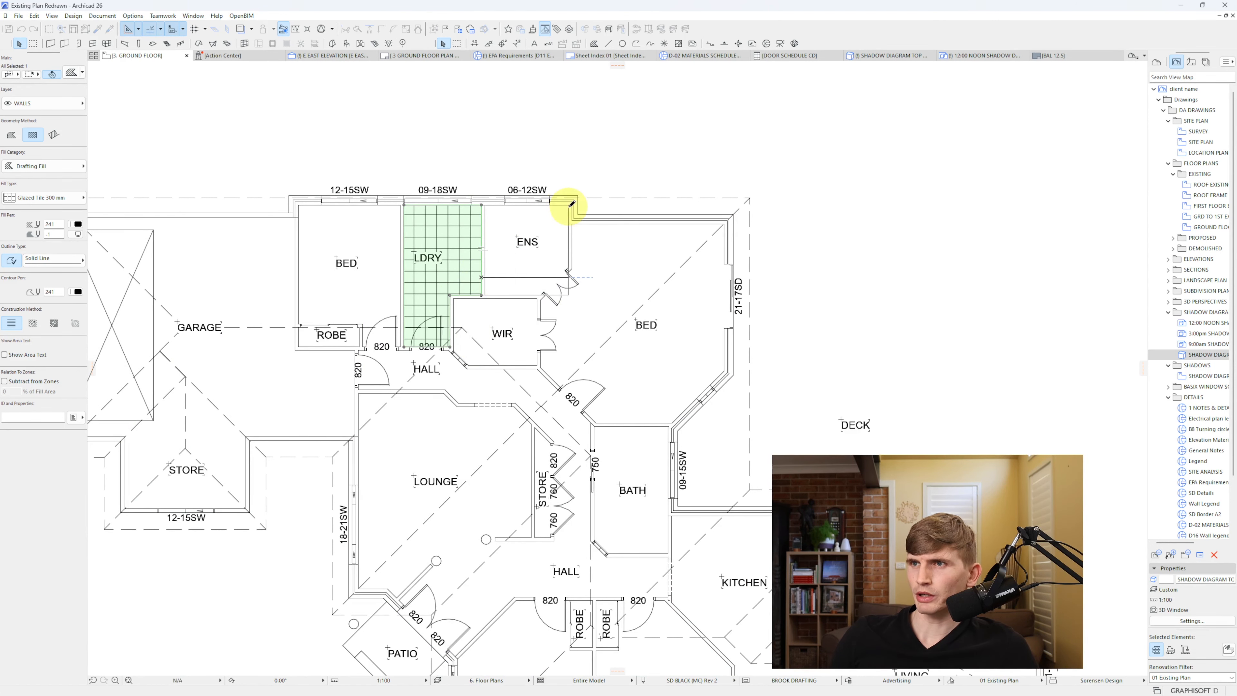
click(567, 203)
- Split off the triangular corner of tile fill outside the angled ensuite doorway and delete it
scroll(573, 282, up, 2)
scroll(576, 281, up, 3)
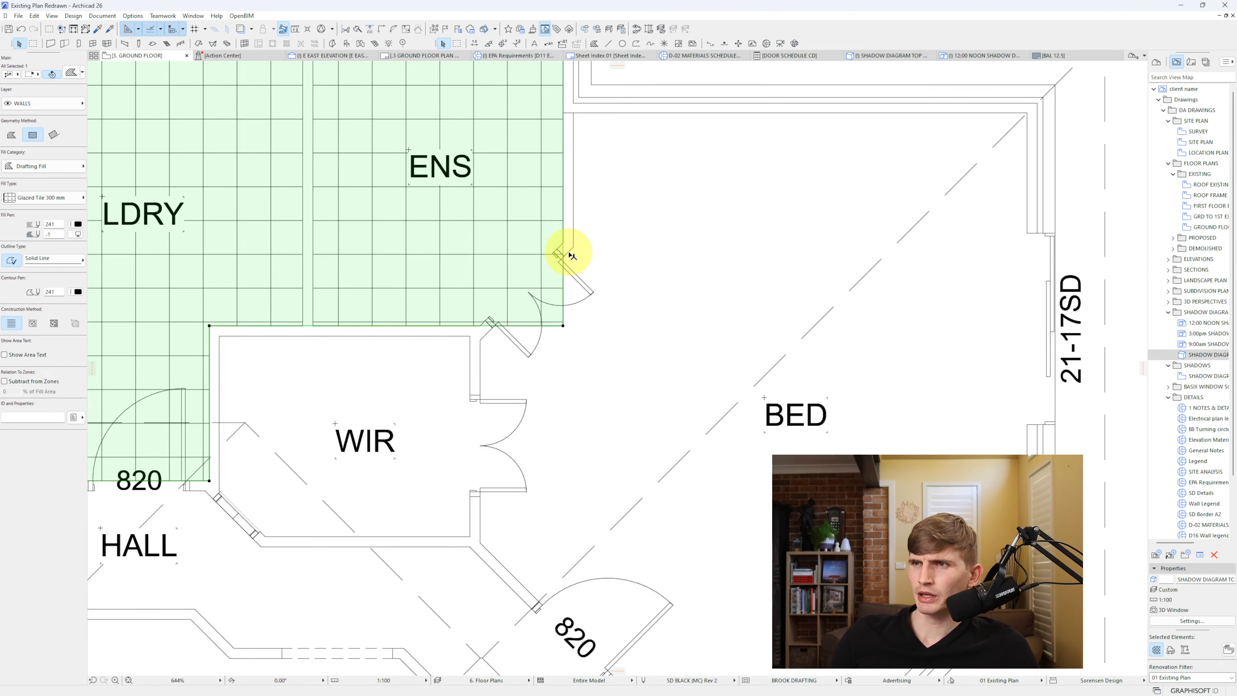
click(667, 319)
scroll(637, 336, down, 3)
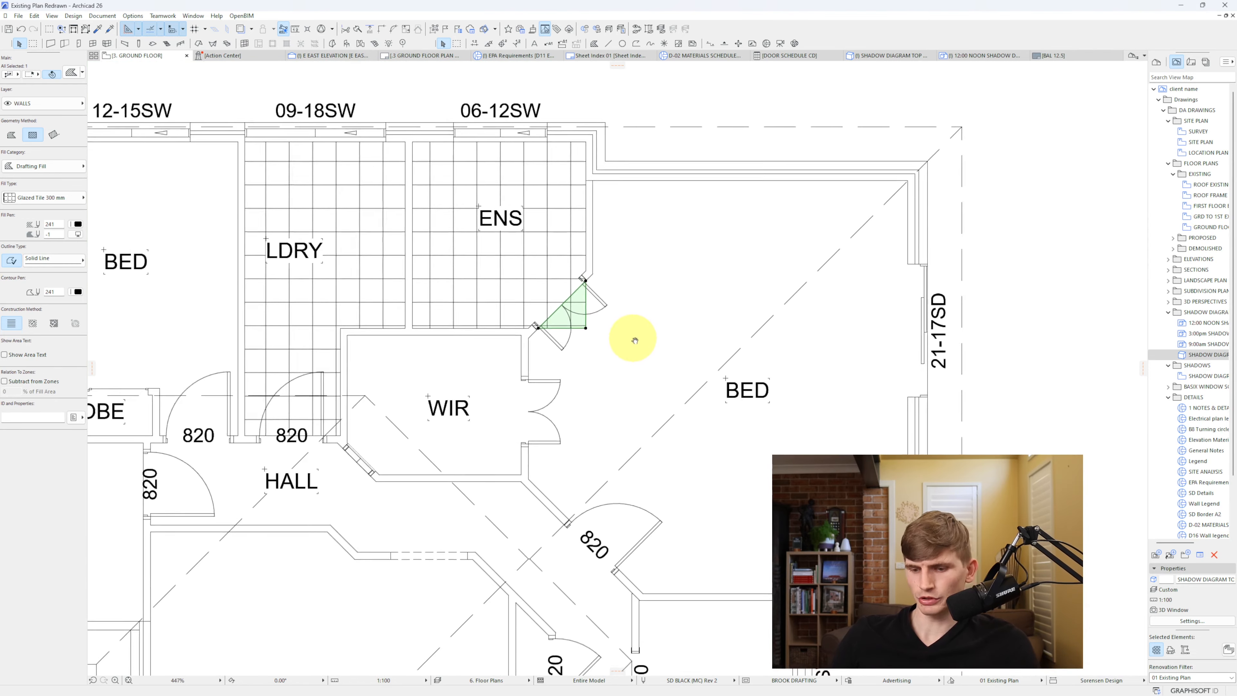
key(Escape)
- Draw a matching Glazed Tile 300 mm fill over the bathroom and stretch its lower edge to the hall-side wall
scroll(520, 207, down, 2)
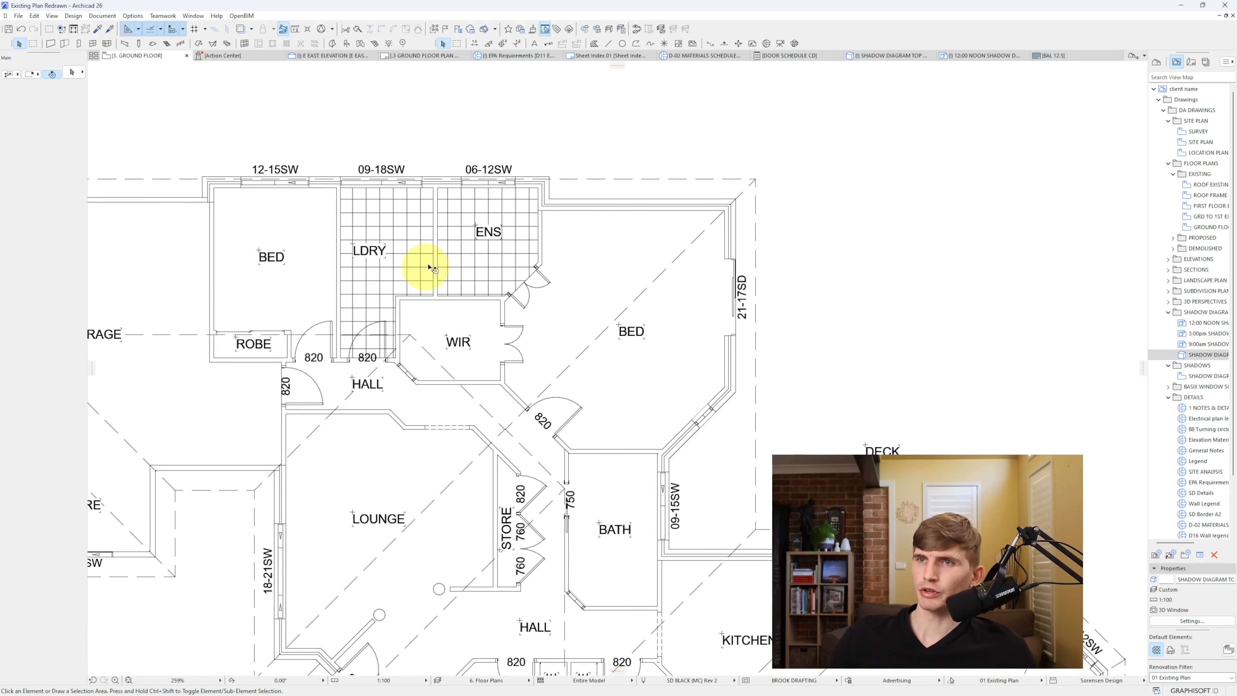
alt+click(484, 262)
scroll(486, 367, down, 2)
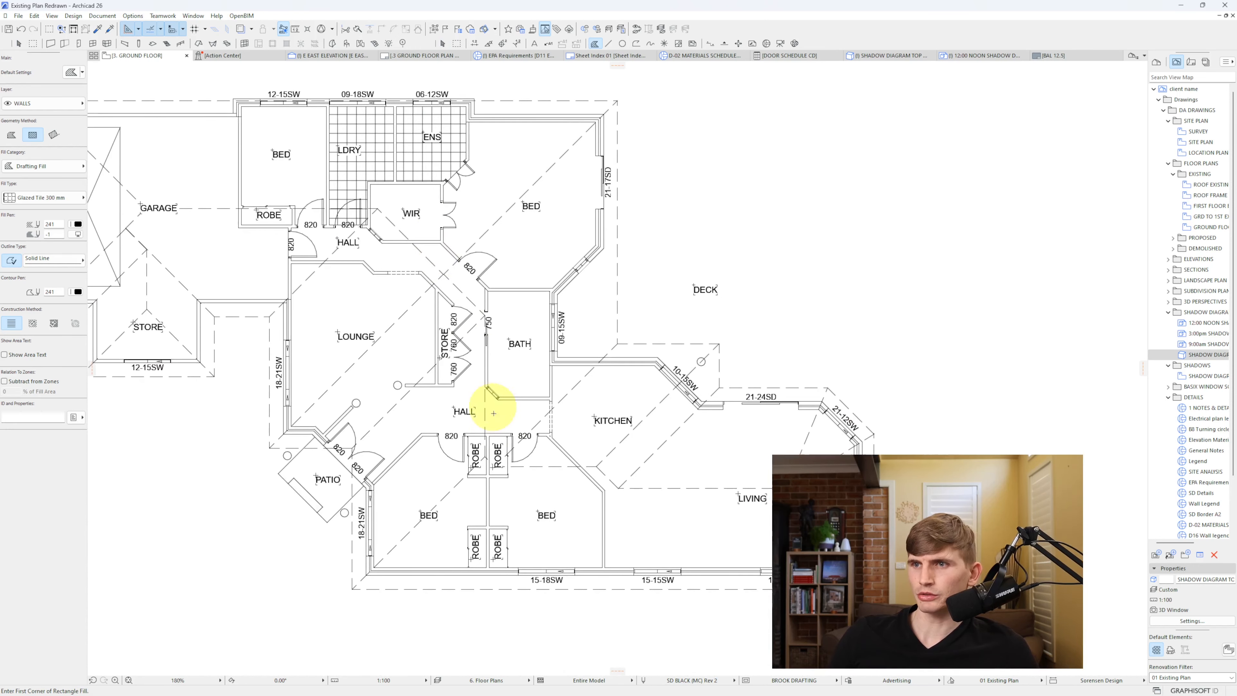
scroll(508, 387, up, 3)
click(580, 222)
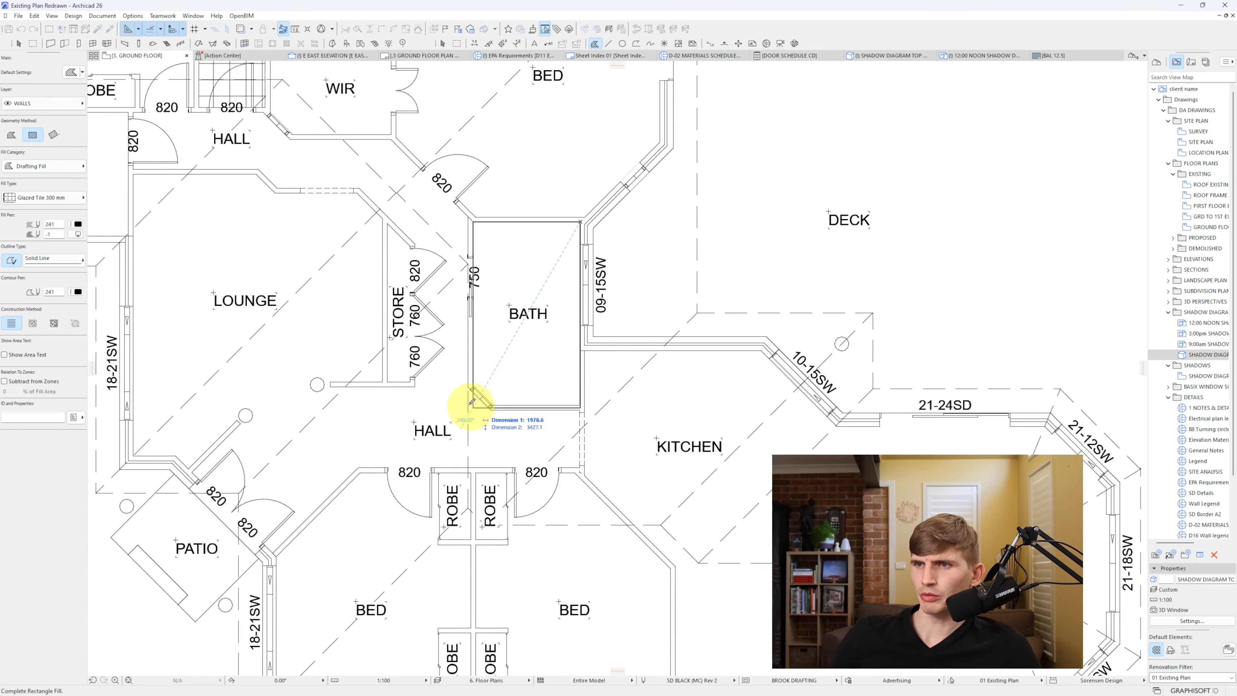
click(471, 388)
click(518, 390)
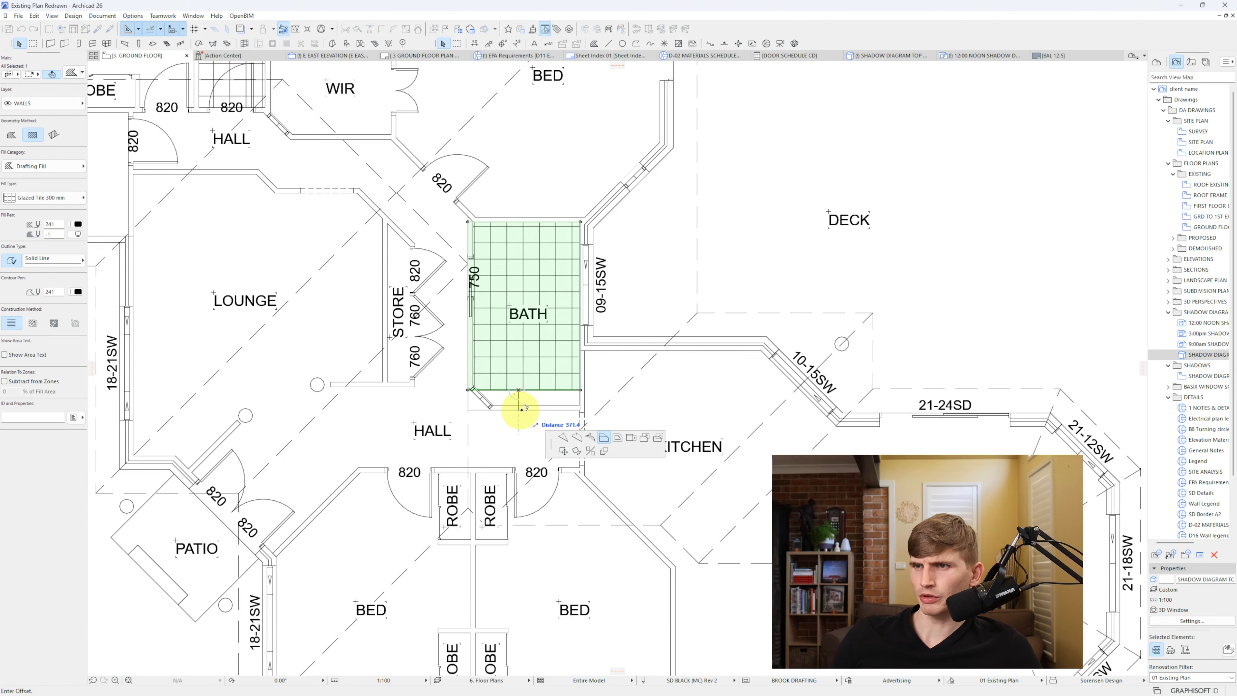
click(519, 409)
- Split the bathroom tile fill along the angled corner wall and delete the piece lying in the hall
scroll(480, 406, up, 5)
key(/)
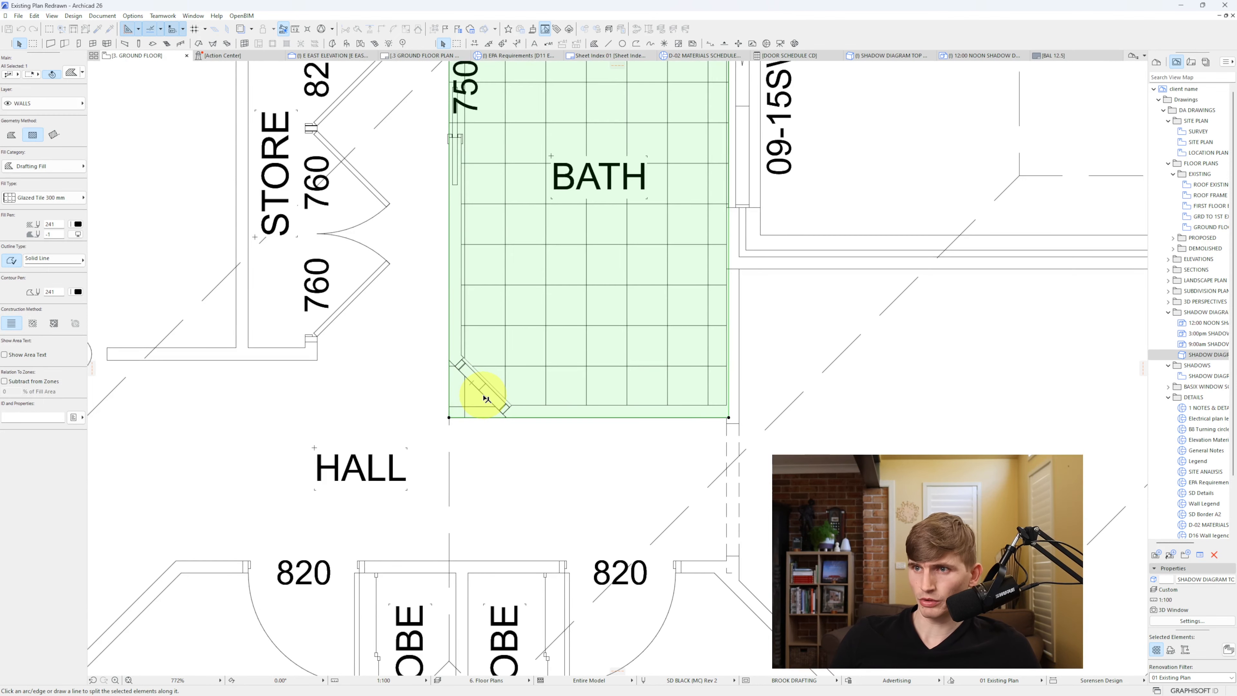
click(443, 456)
key(Delete)
- Change the fill pen of the laundry, ensuite and bathroom tile fills to a light grey
scroll(452, 431, down, 4)
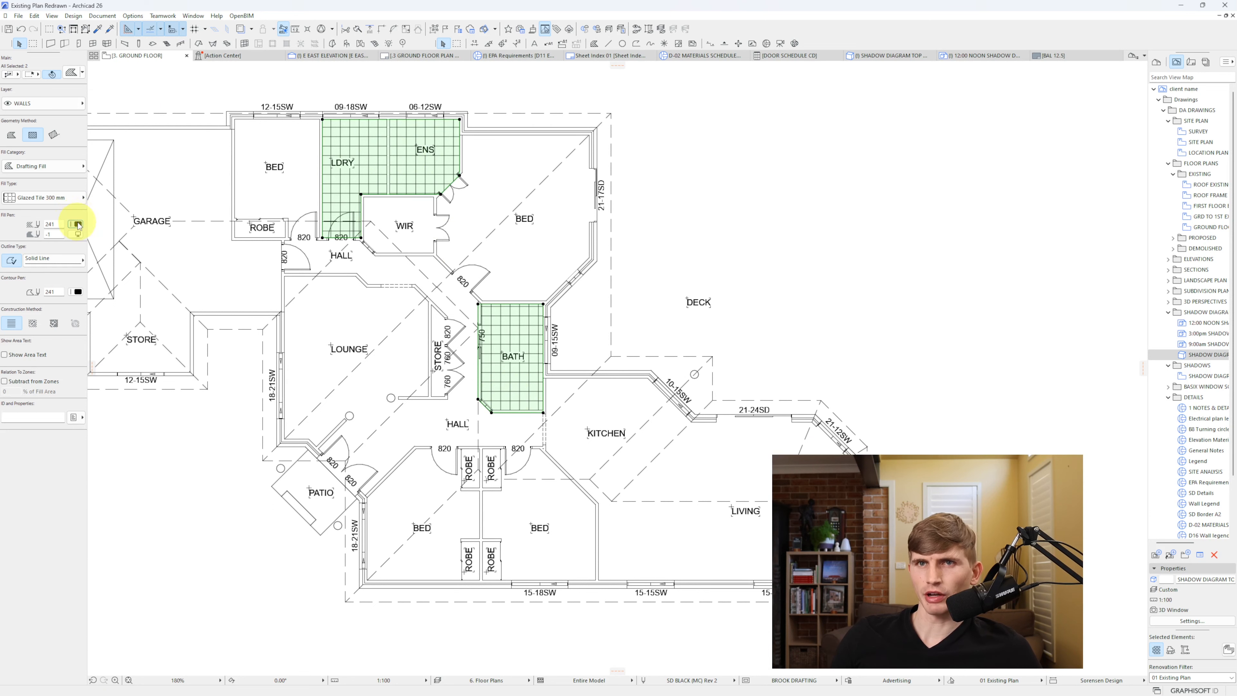
click(77, 224)
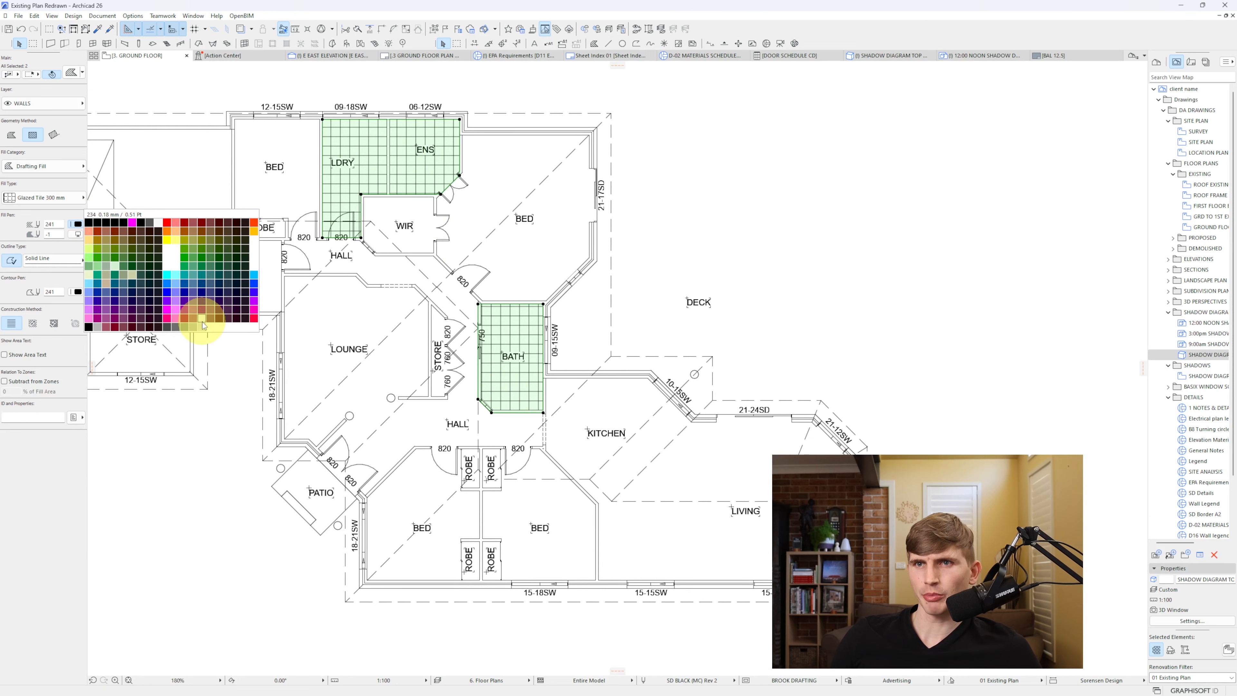
click(194, 329)
click(602, 326)
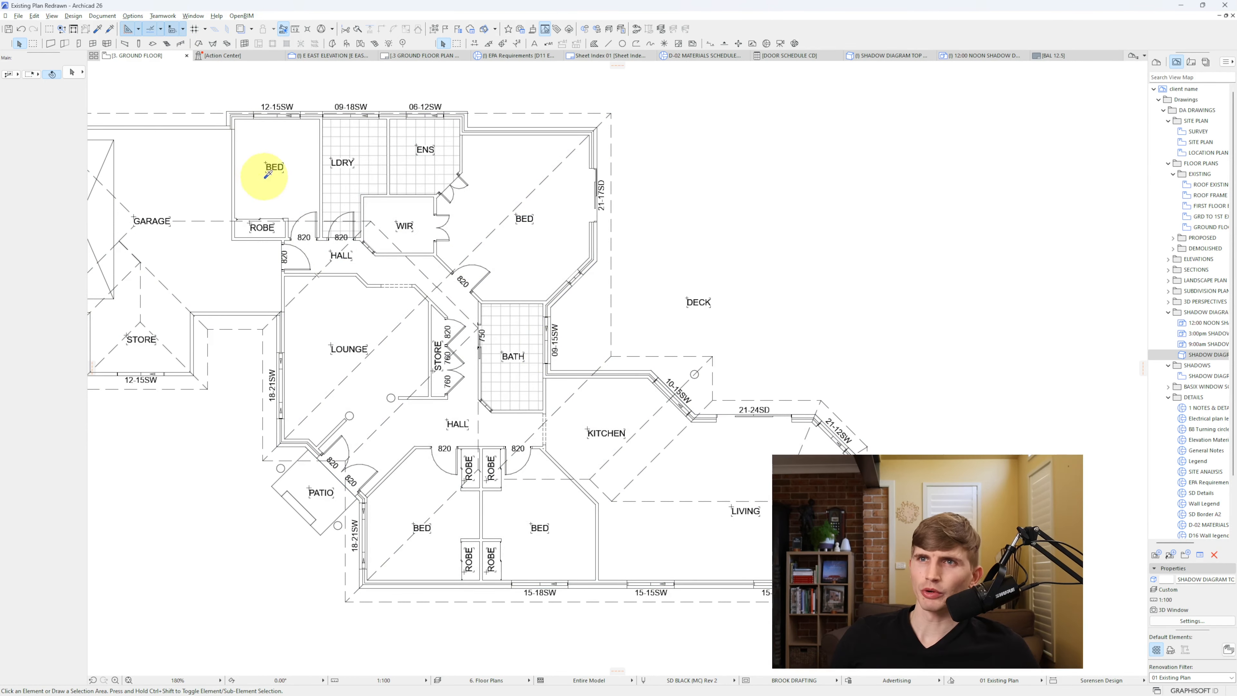
- Load the KITCHEN BENCH favorite as the slab settings
alt+click(260, 189)
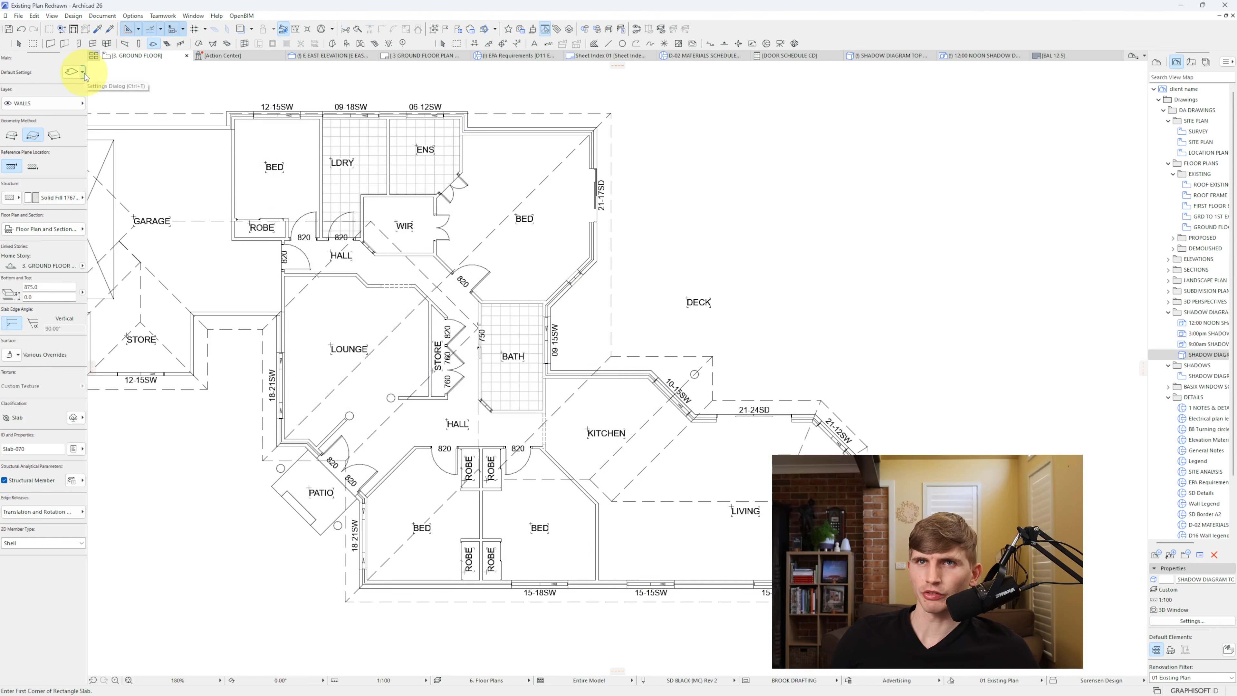
click(83, 73)
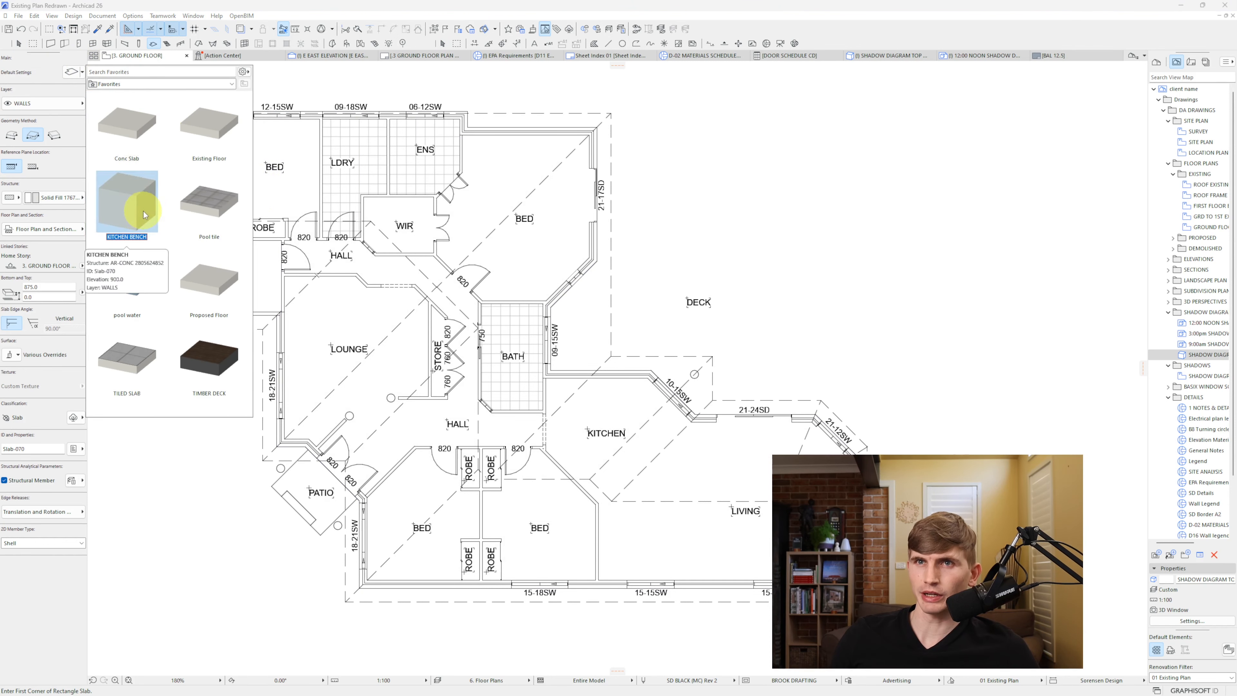
double_click(144, 214)
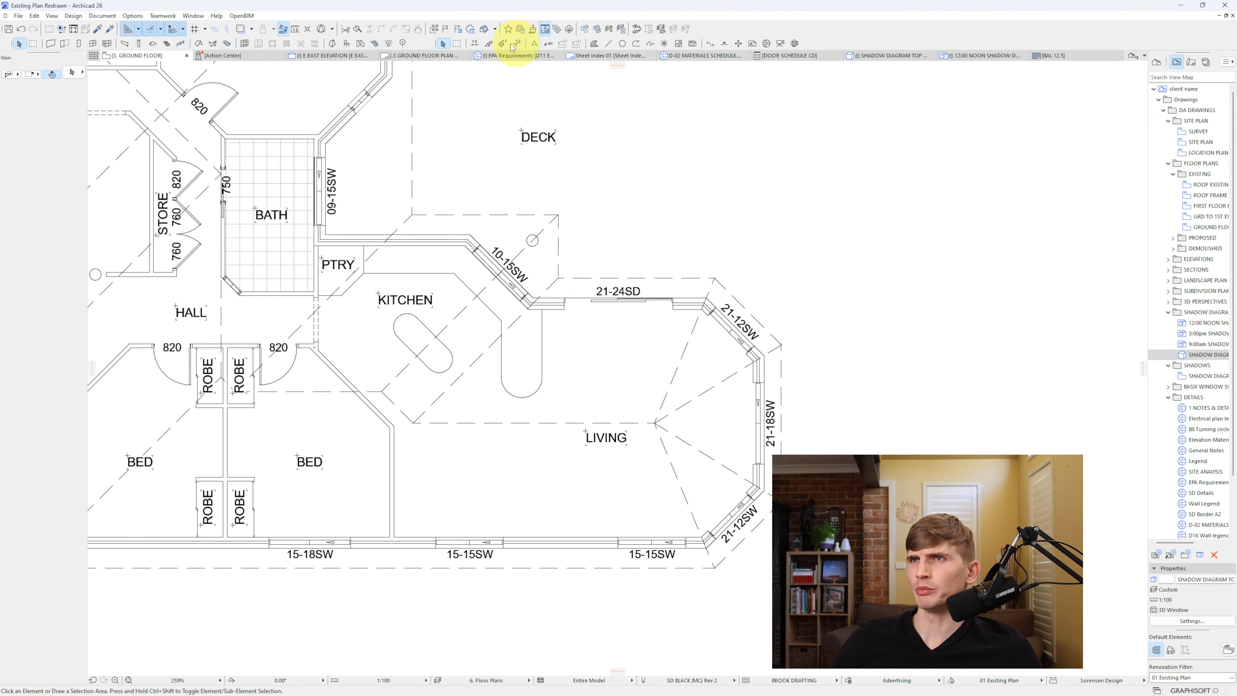
- Place an object from the SINK favorite in the kitchen near the 10-15SW window
click(348, 44)
click(80, 72)
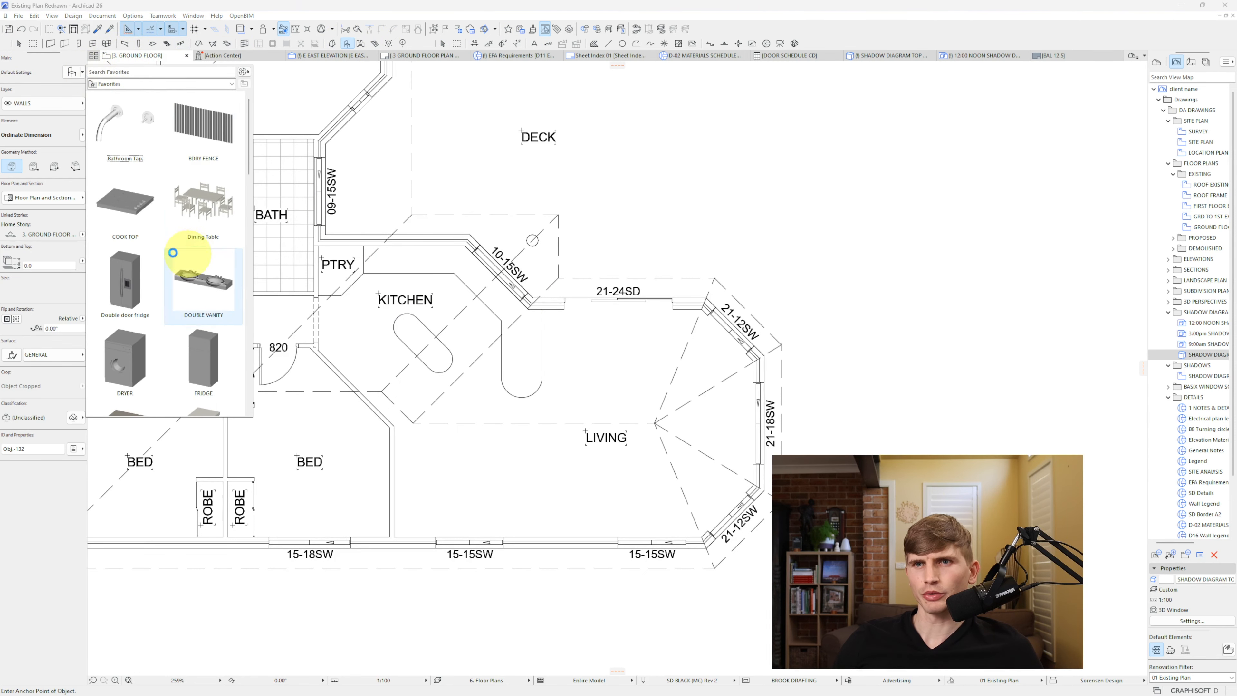
scroll(175, 292, down, 6)
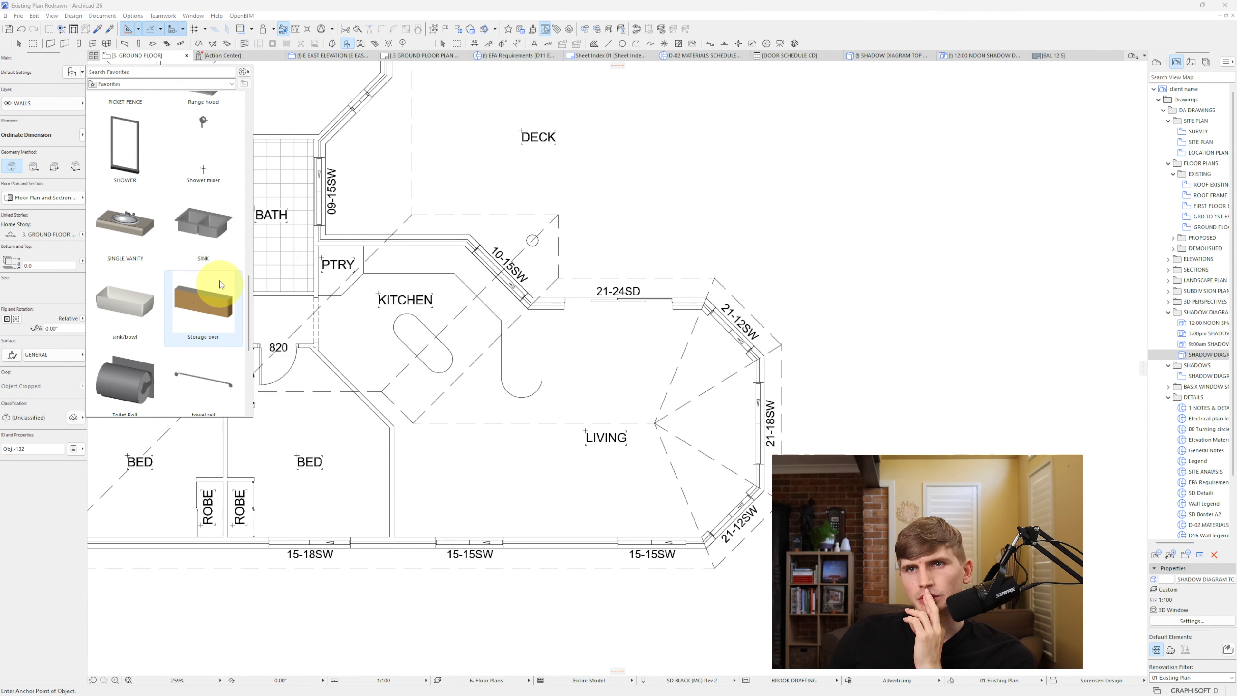
click(205, 233)
click(205, 233)
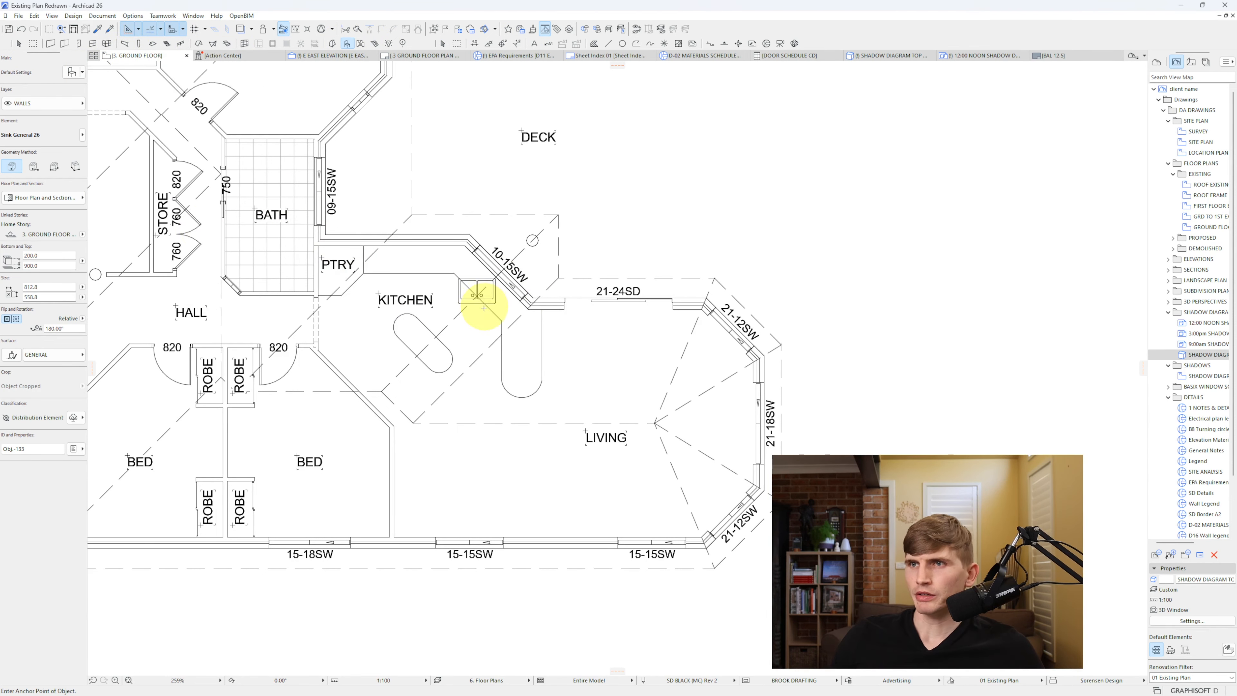
key(Escape)
- Rotate the sink parallel to the angled 10-15SW window wall and move it onto the bench beneath the window
click(495, 303)
key(ctrl+e)
click(495, 303)
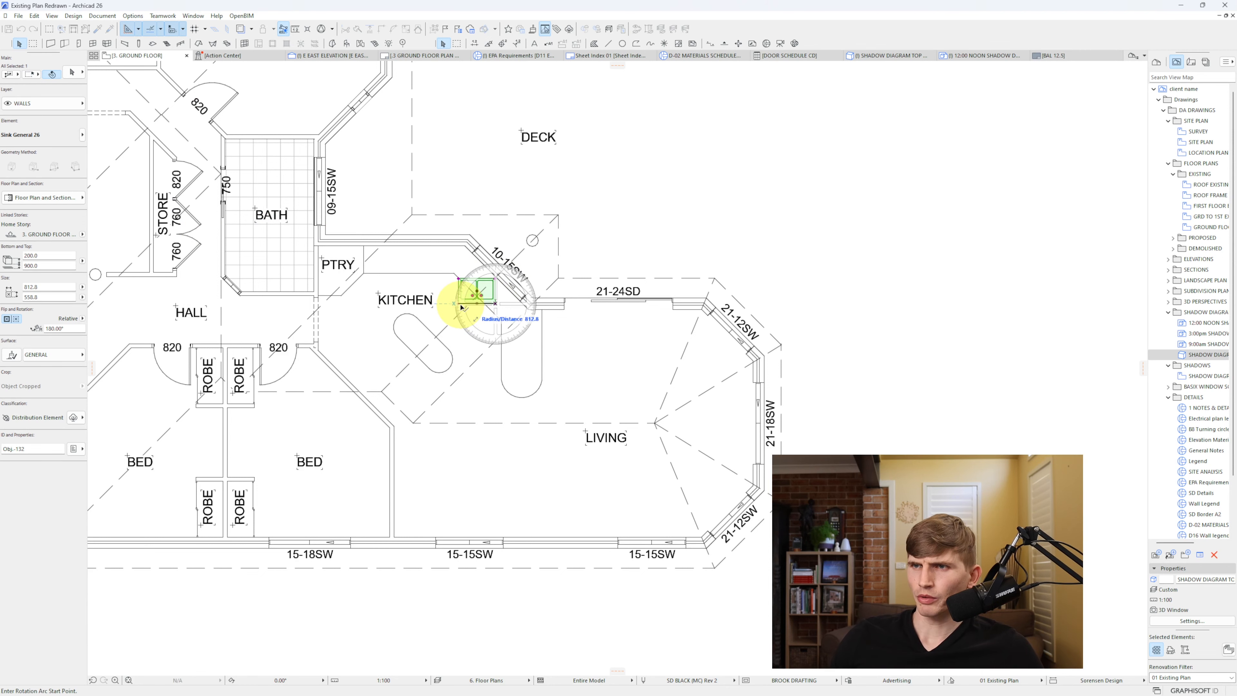
click(461, 307)
click(547, 353)
key(ctrl+d)
click(495, 303)
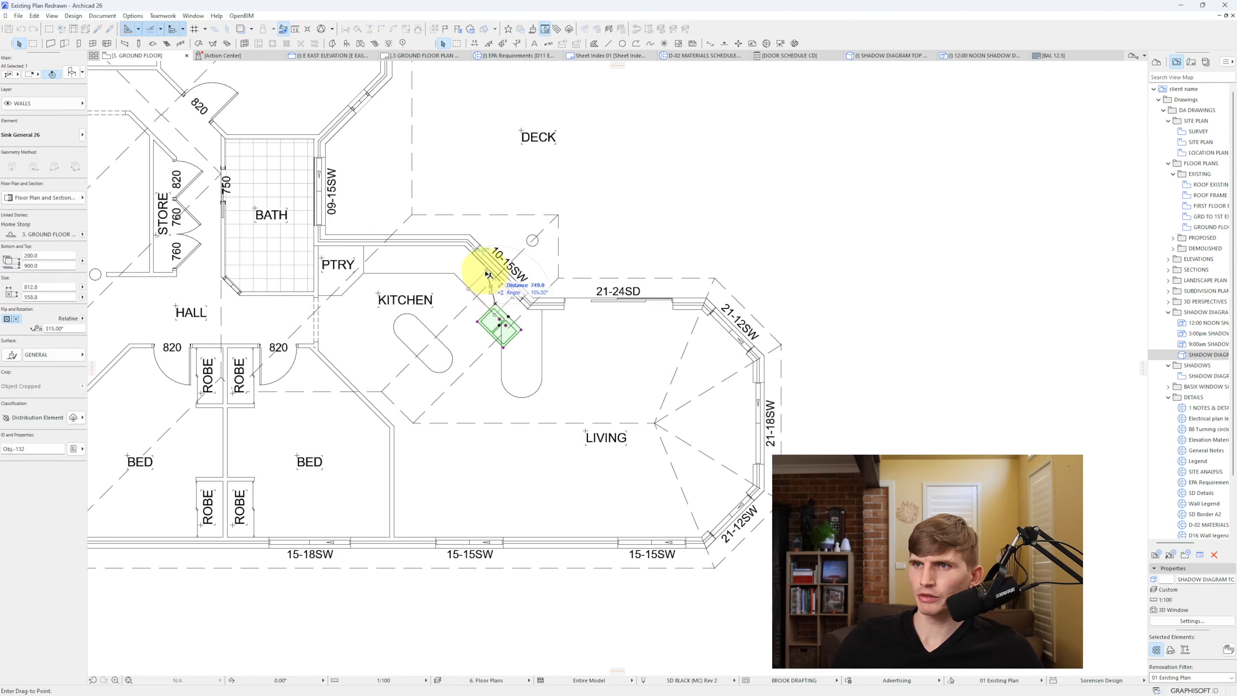
click(484, 268)
scroll(481, 299, up, 3)
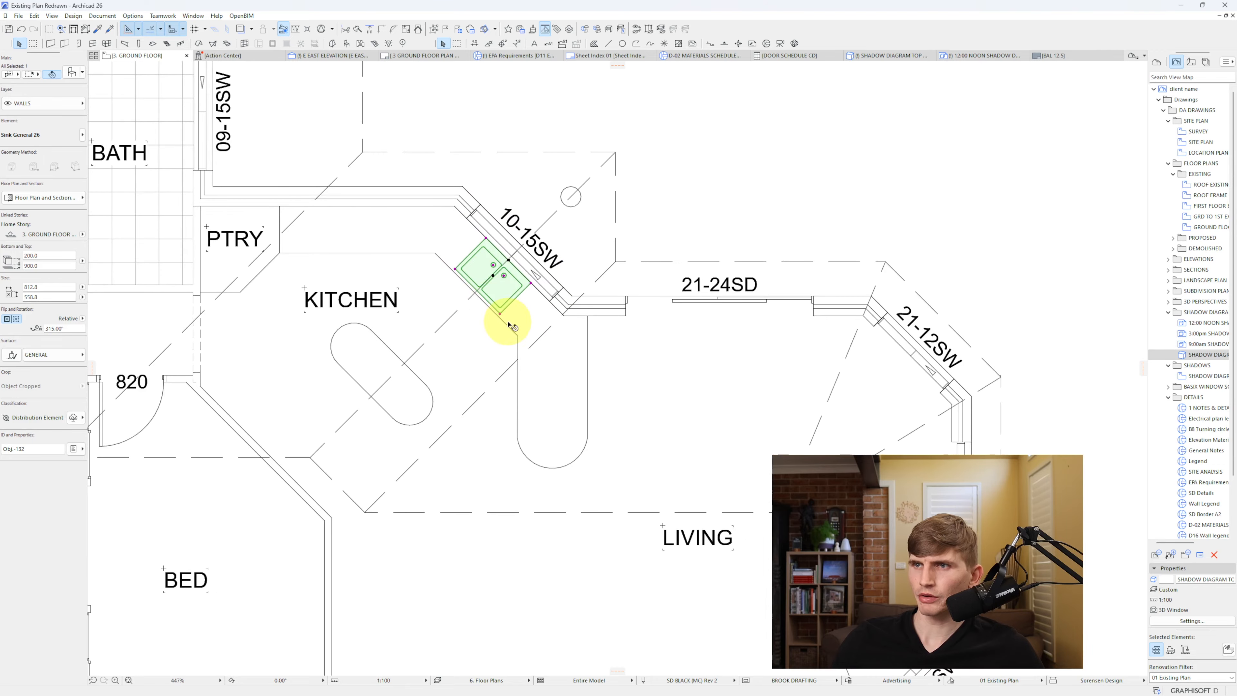
scroll(492, 278, down, 5)
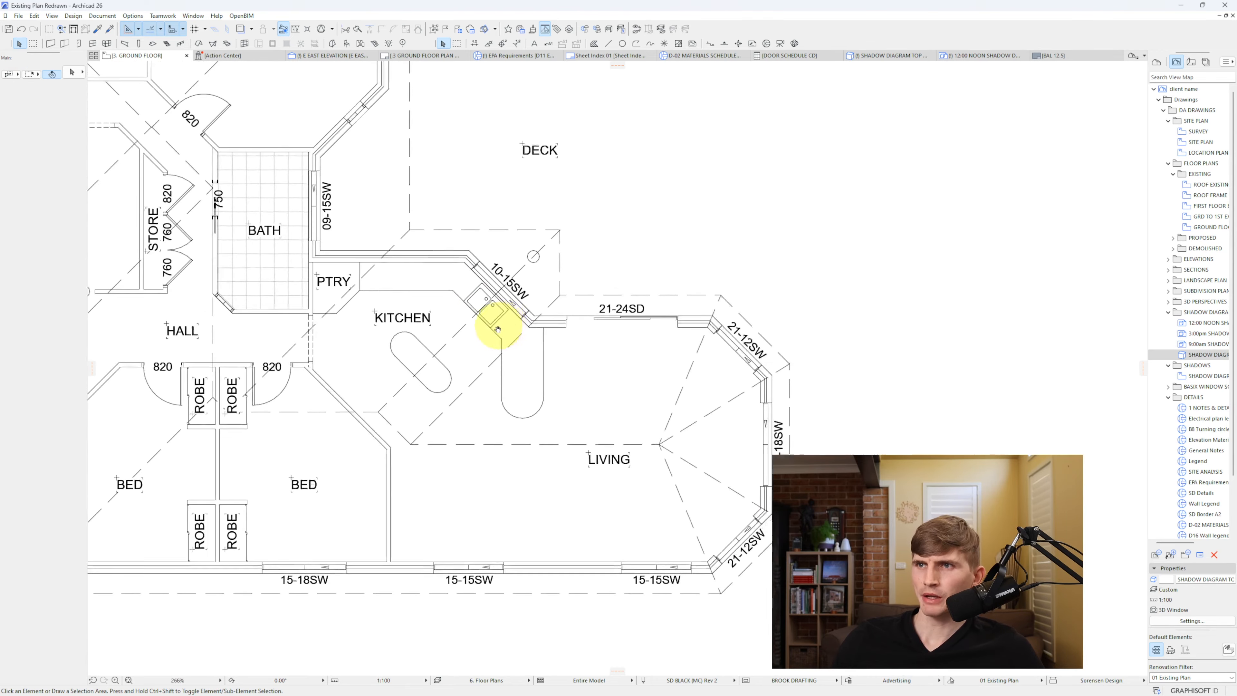
- Consult the kitchen photo, copy the sink onto the straight bench beside the pantry and rotate the copy square to the wall
key(alt+Tab)
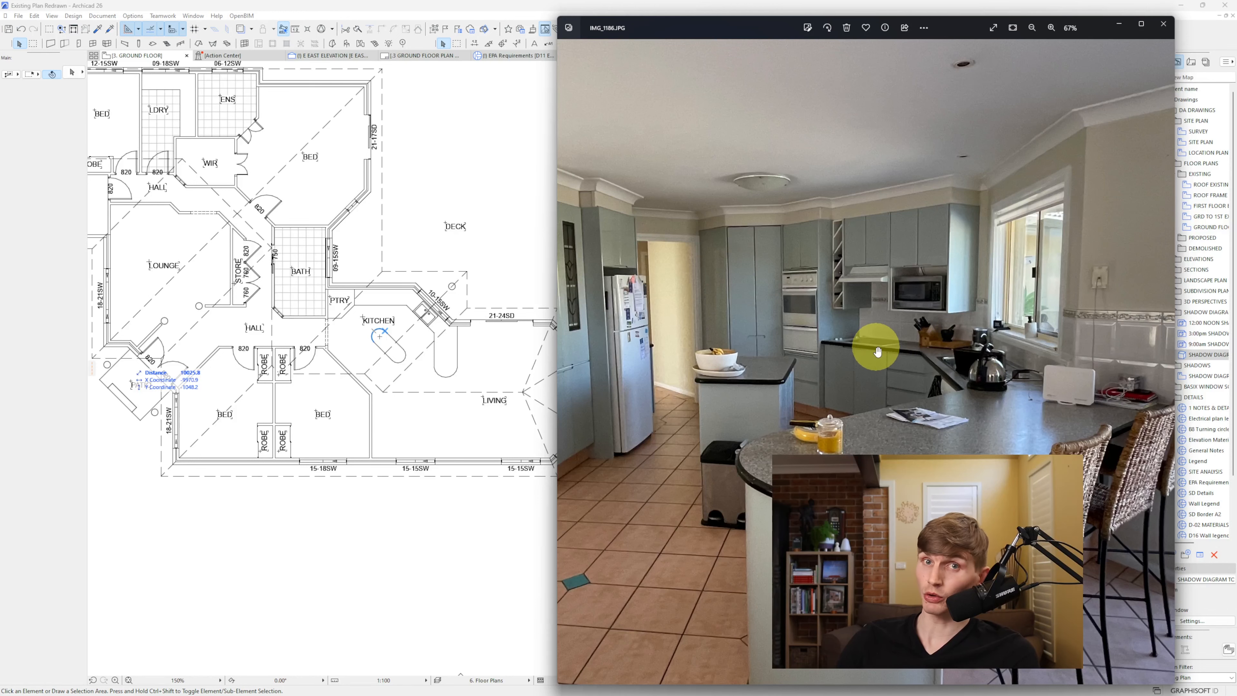
click(432, 331)
scroll(389, 287, up, 4)
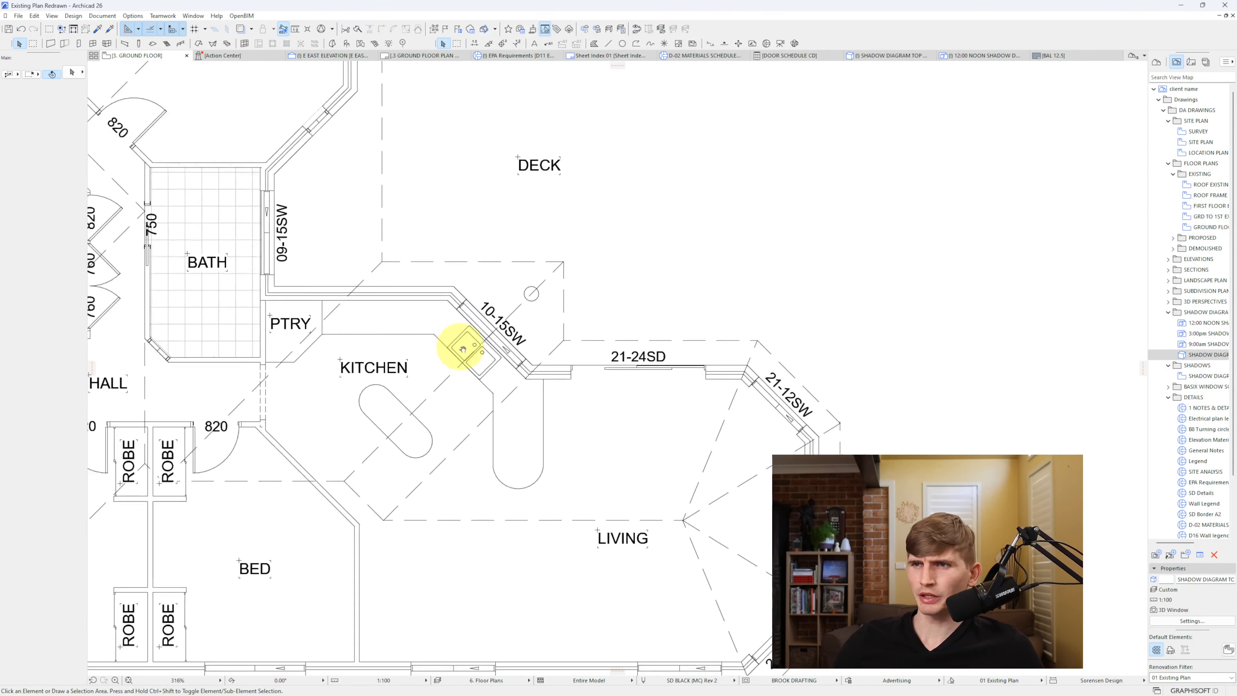
scroll(460, 342, down, 1)
click(469, 338)
key(ctrl+shift+d)
click(468, 338)
click(390, 320)
key(ctrl+e)
click(390, 306)
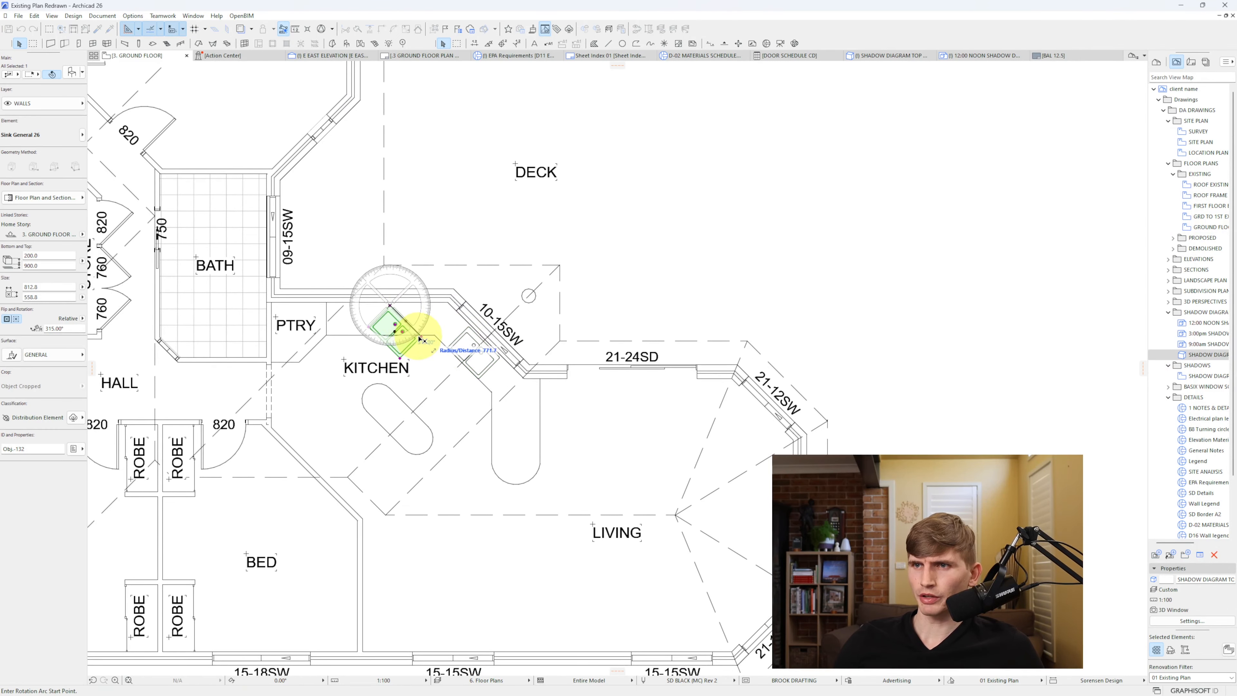
click(422, 336)
click(447, 309)
- Convert the copied sink to the COOK TOP favorite and shift it along the bench towards the pantry
click(82, 74)
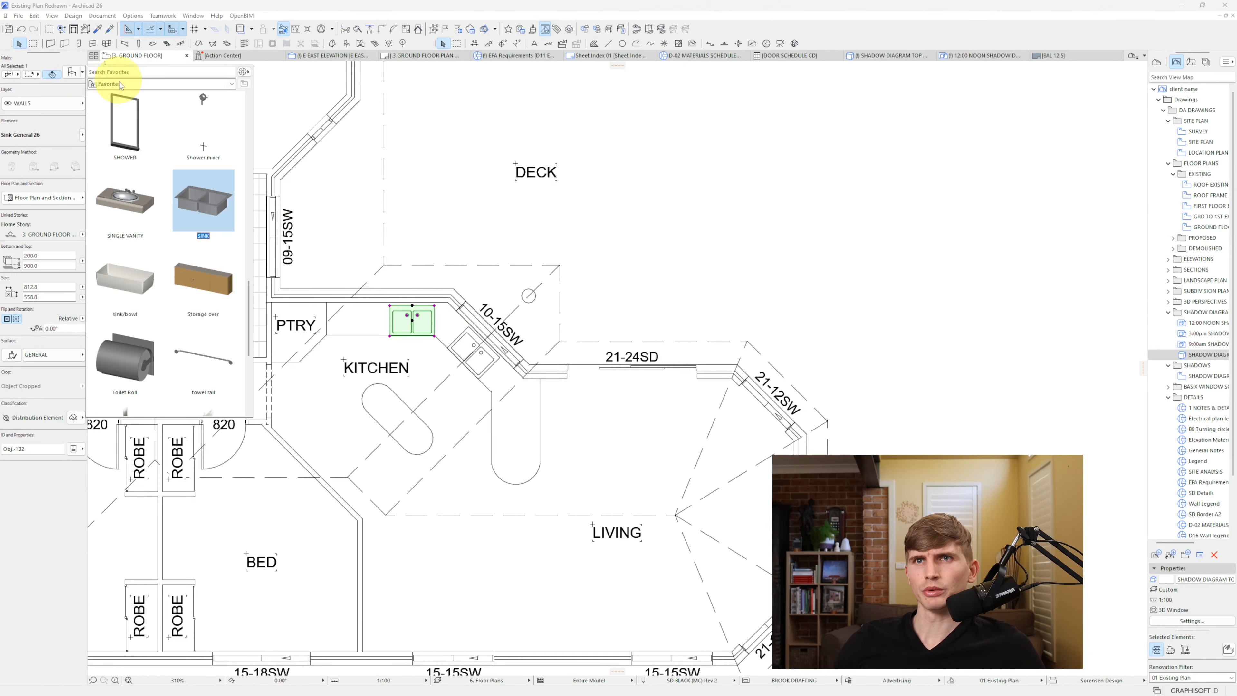
double_click(125, 200)
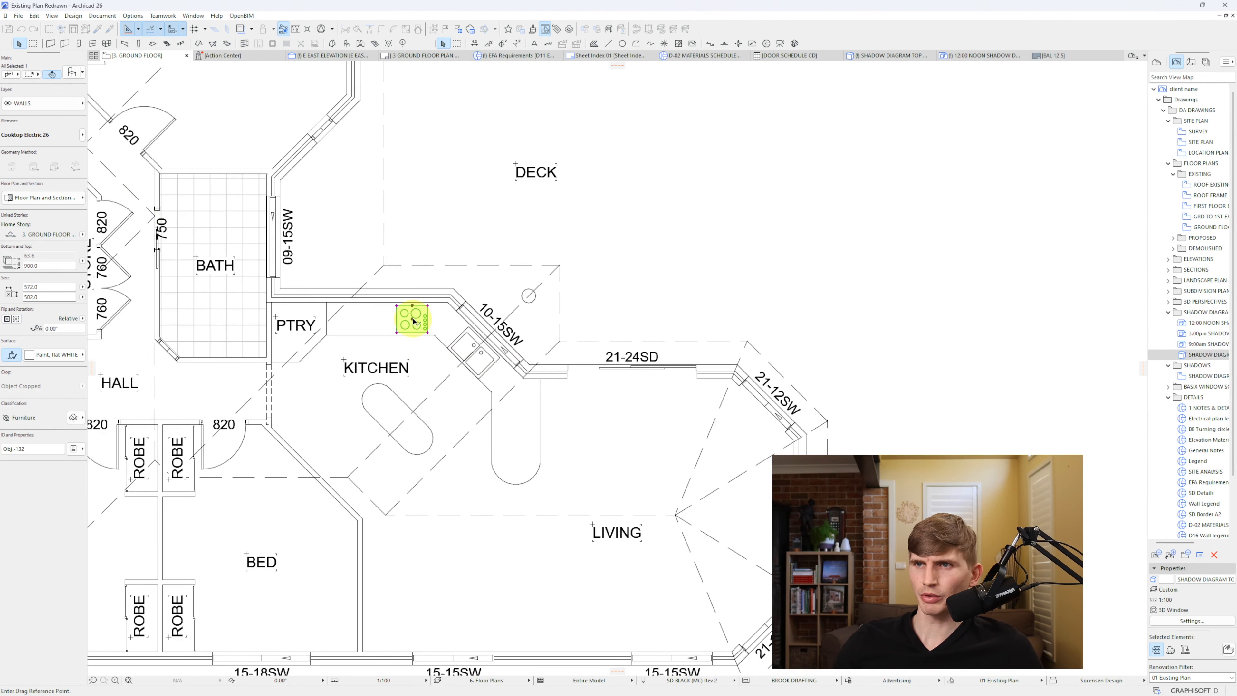
click(378, 320)
click(559, 213)
scroll(469, 305, down, 2)
middle_drag(528, 309, 652, 346)
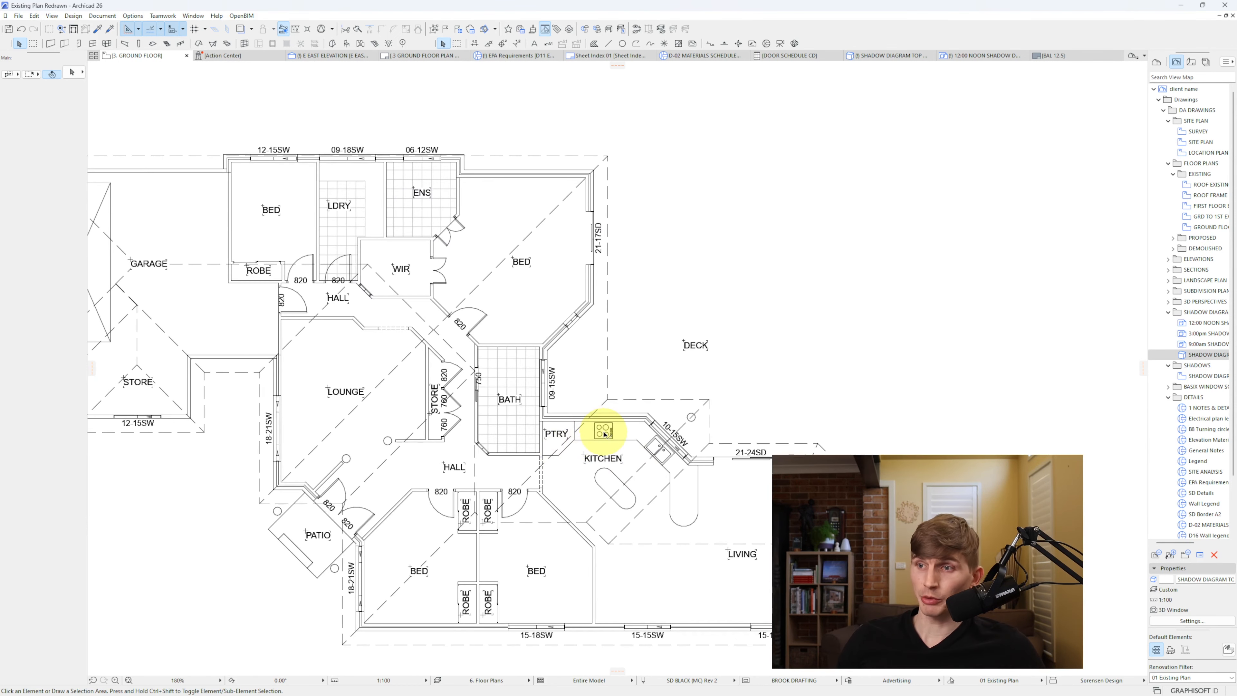
- Copy the cooktop into the bathroom, convert the copy to the SHOWER favorite and move it into the corner beside the pantry
click(602, 430)
drag(604, 430, 525, 438)
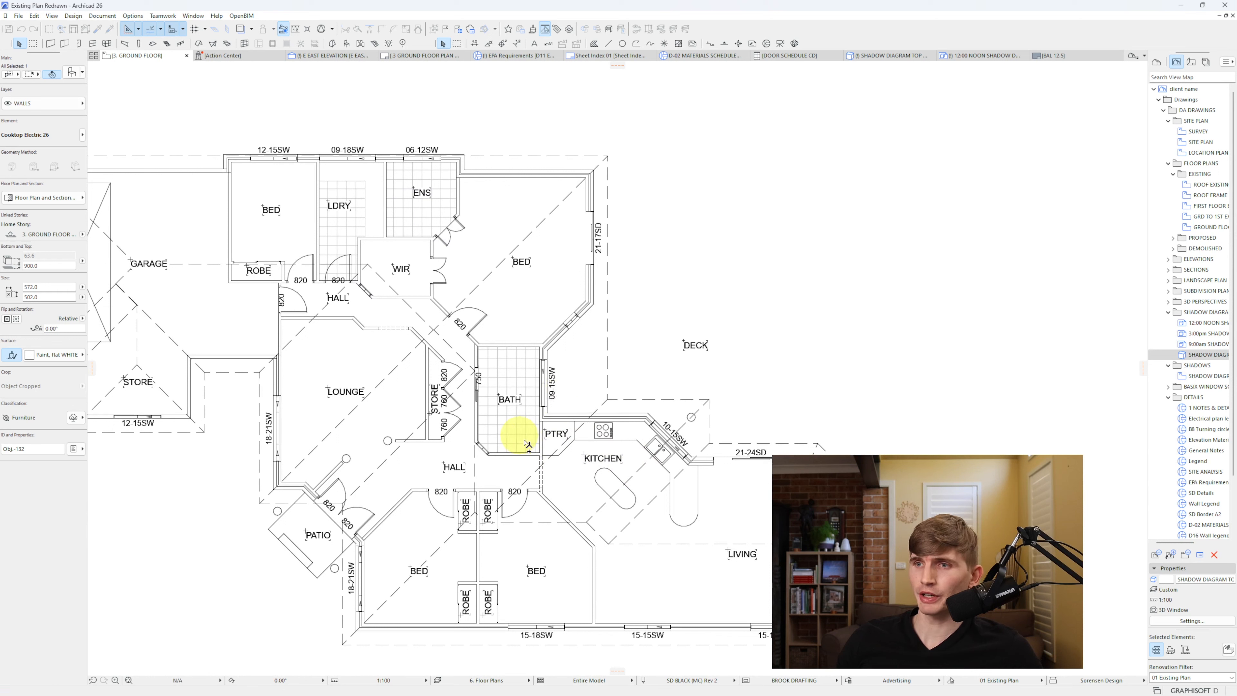
click(82, 73)
scroll(171, 310, down, 10)
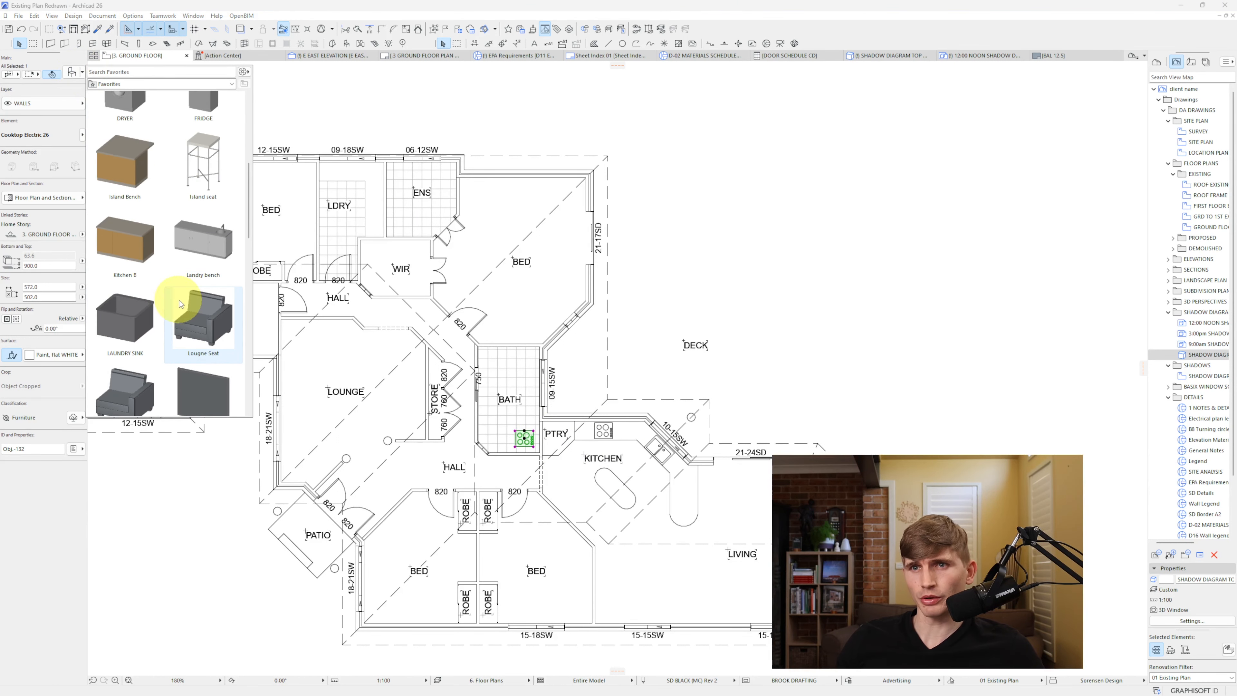
scroll(166, 312, down, 2)
double_click(125, 293)
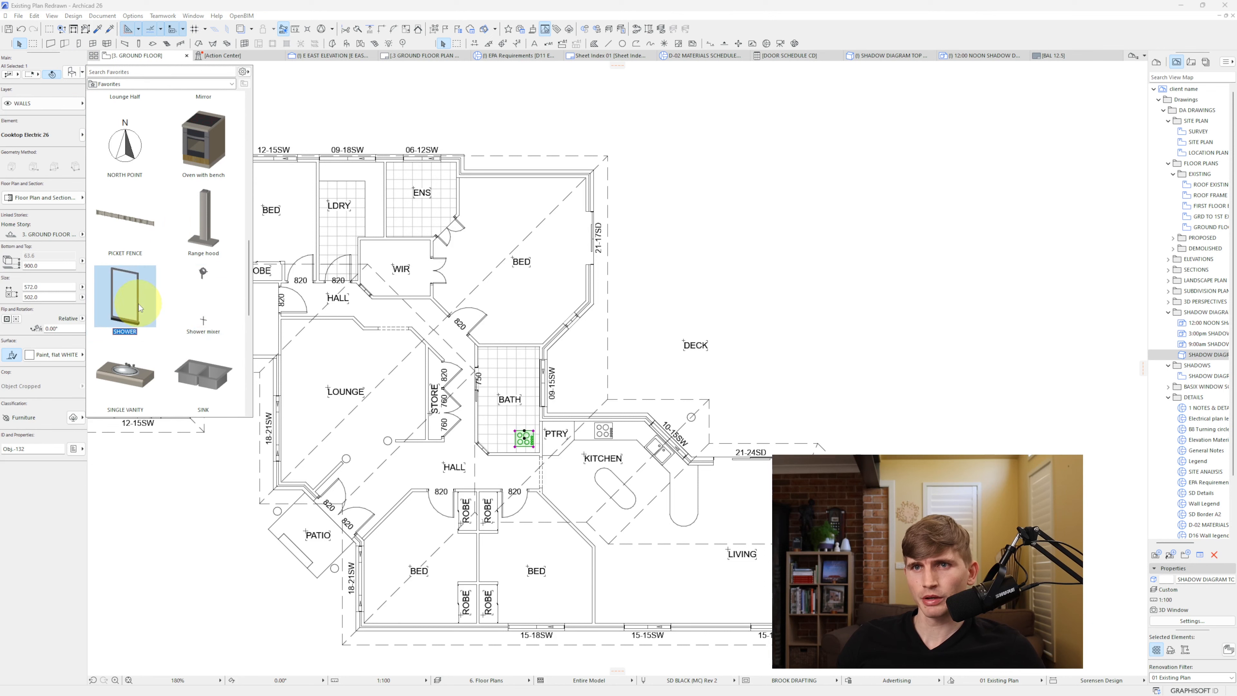
scroll(546, 445, up, 3)
drag(566, 479, 533, 461)
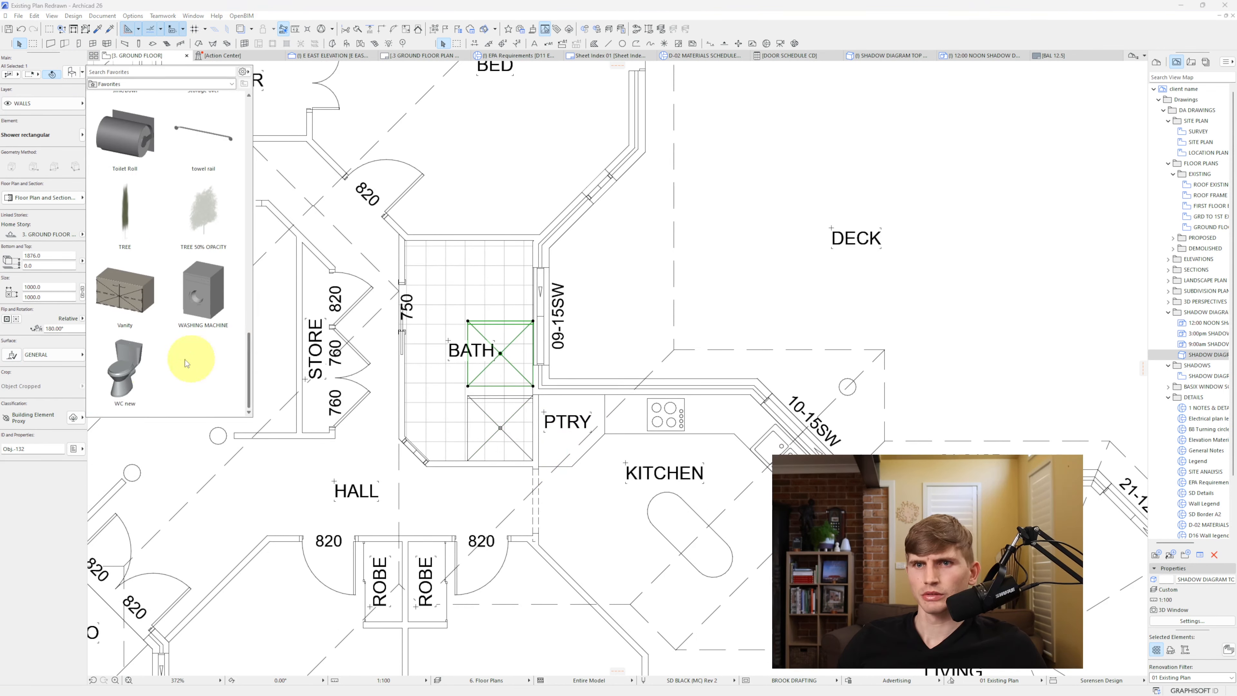
- Add a WC new toilet by the 09-15SW window and a vanity on the opposite bathroom wall, reducing the vanity's depth
double_click(125, 371)
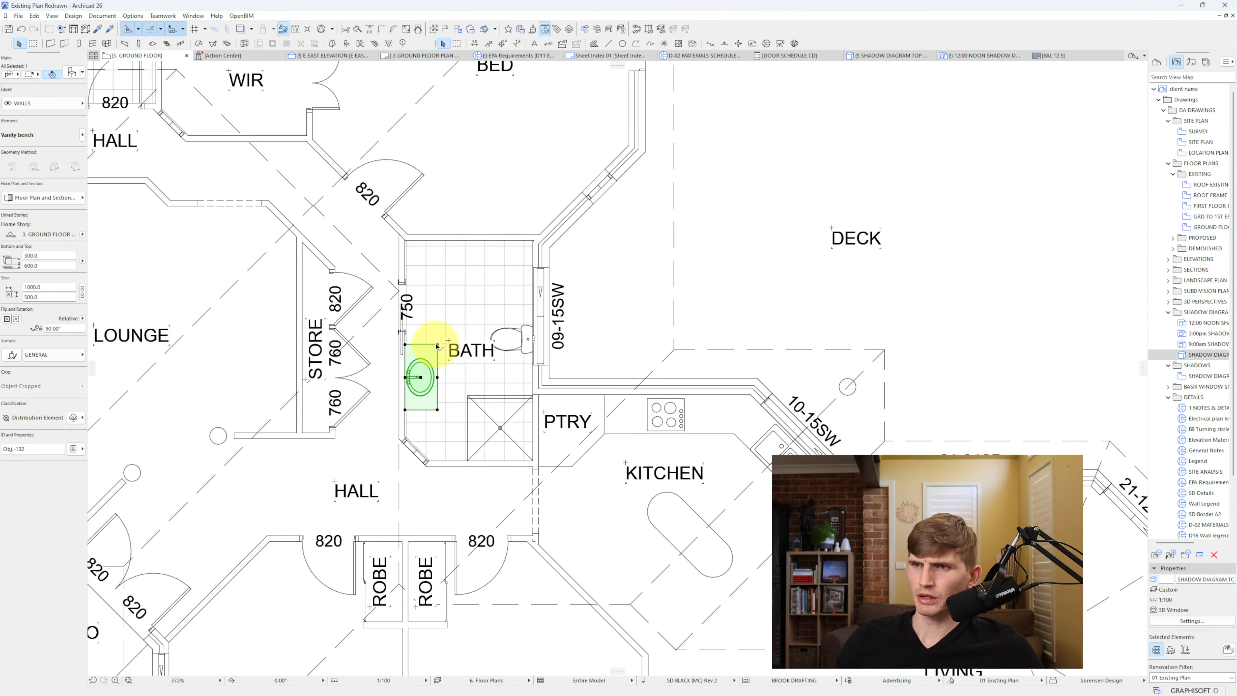
click(437, 344)
click(427, 345)
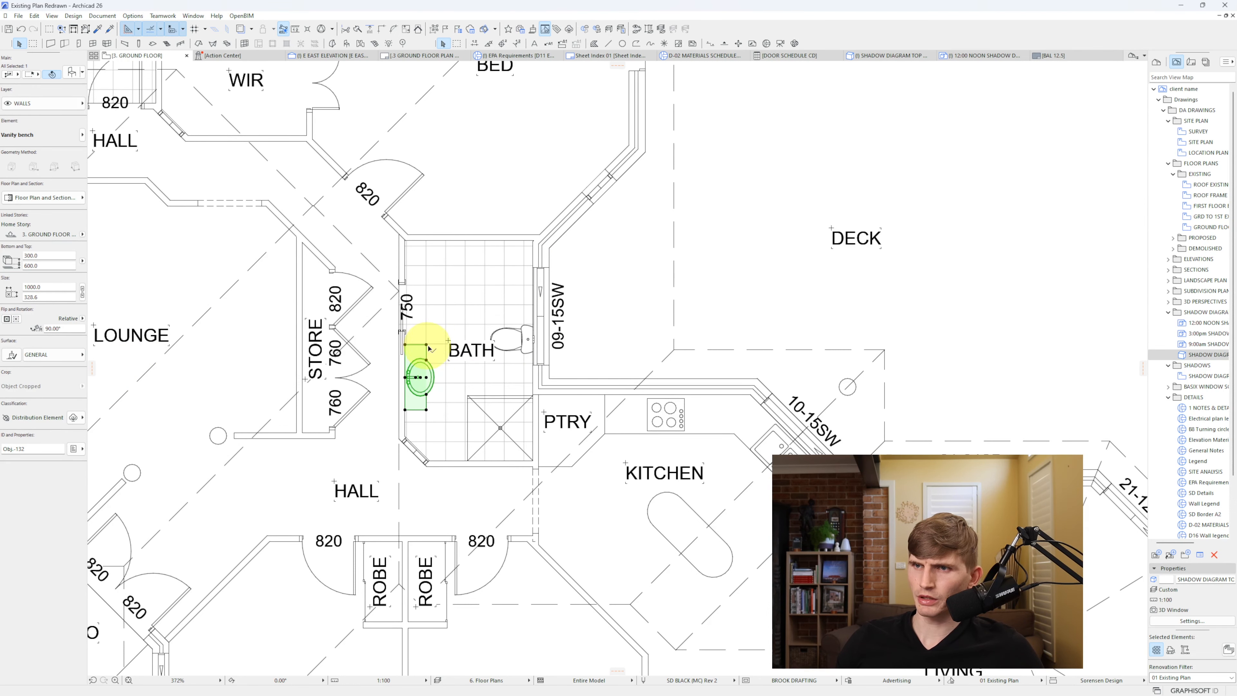
key(Escape)
- Draw a polyline with an angled front to outline a spa in the bathroom corner beside the 09-15SW window
middle_drag(470, 367, 488, 365)
click(637, 44)
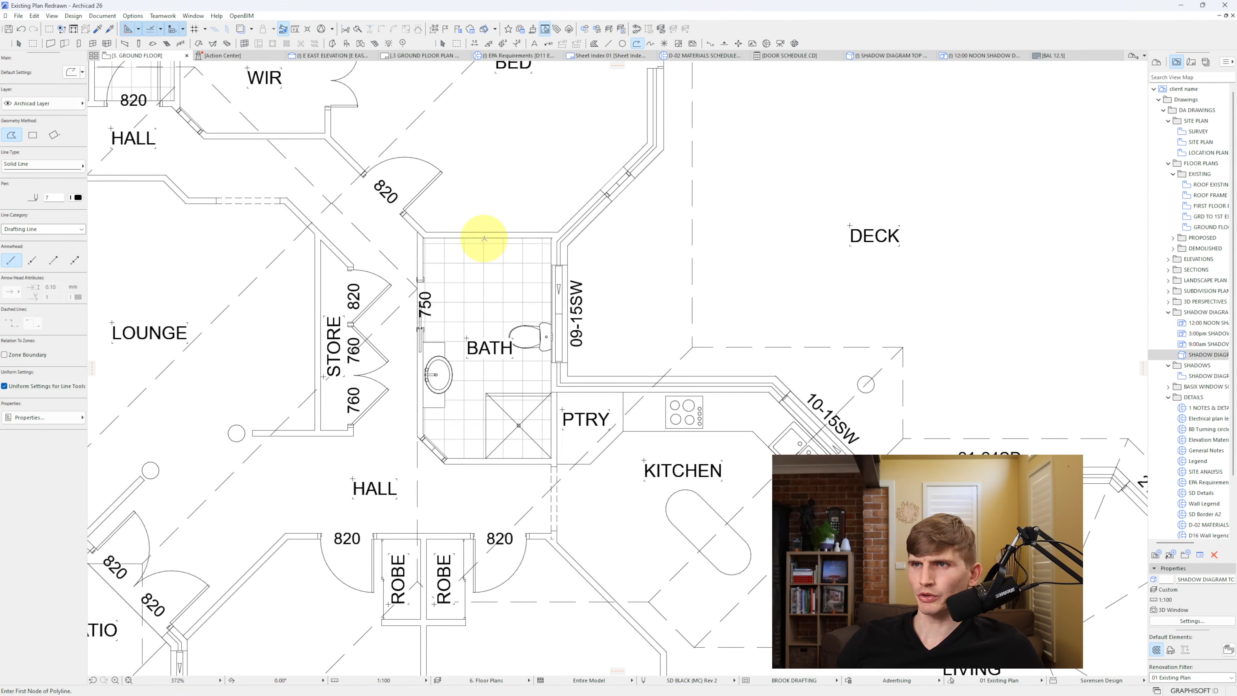
click(473, 239)
click(473, 272)
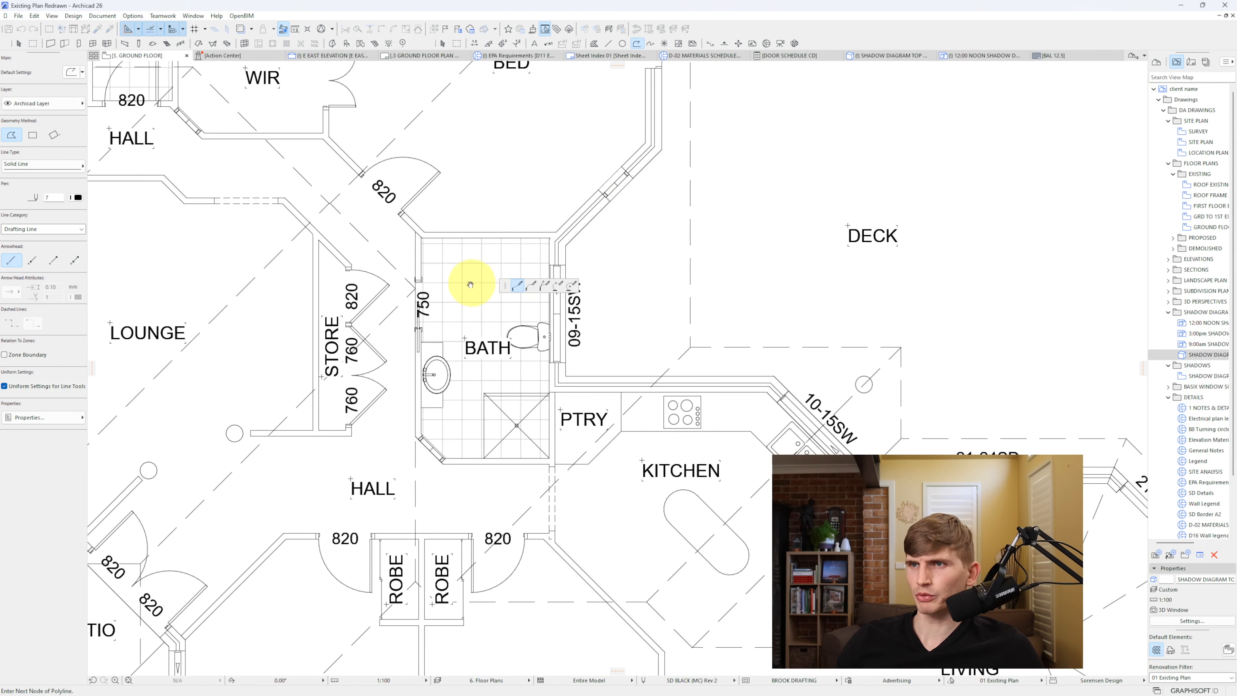
middle_drag(484, 307, 421, 311)
click(446, 313)
double_click(488, 313)
key(Escape)
- Cut the spa outline out of the bathroom's Glazed Tile 300 mm fill
click(462, 279)
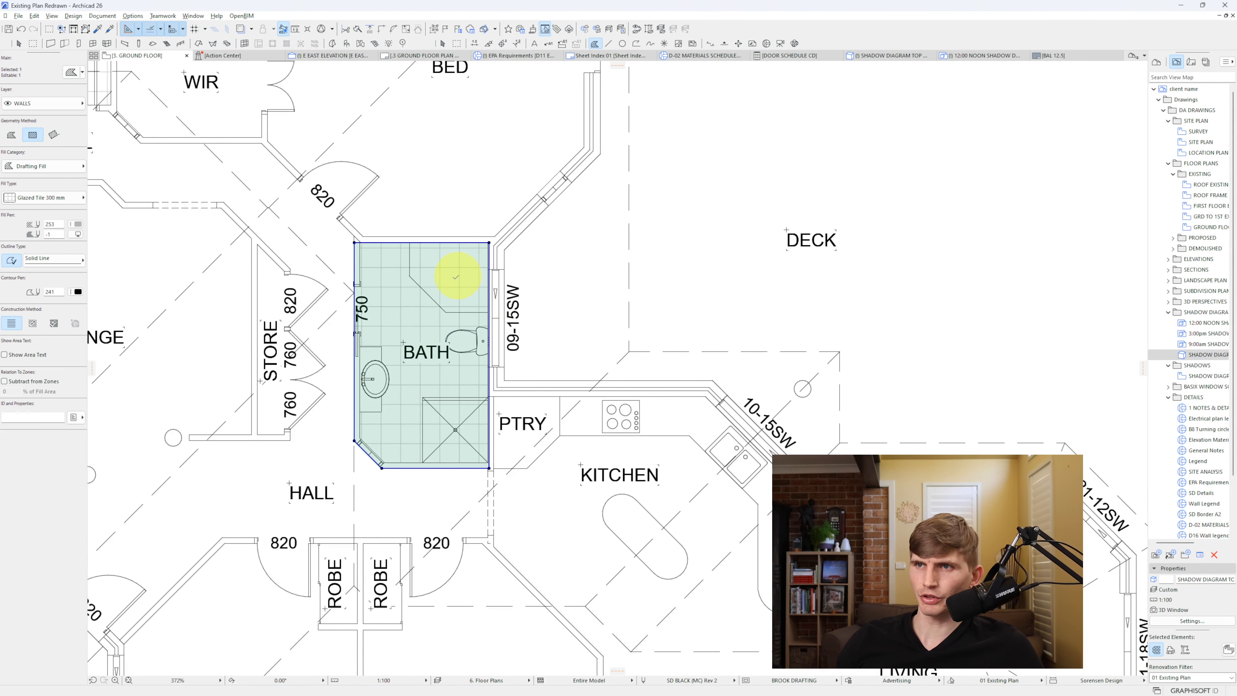
click(435, 288)
key(Escape)
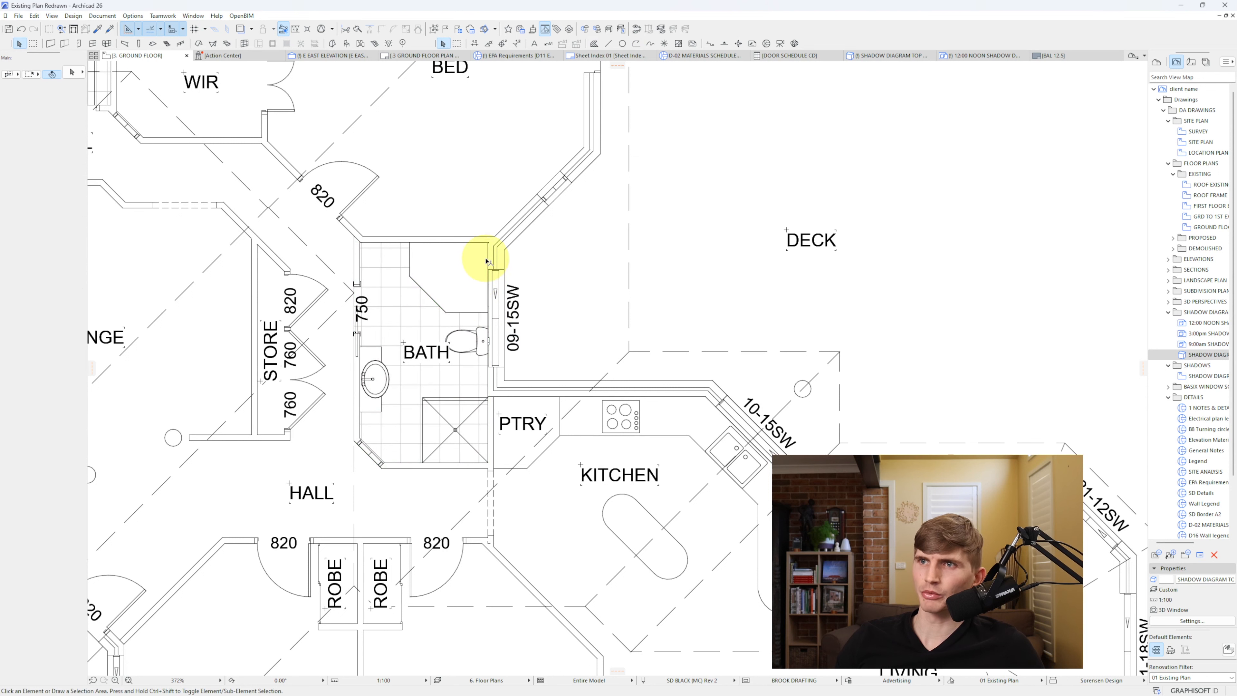
- Copy the BATH label into the corner outline and change the copy's text to SPA
drag(431, 352, 455, 271)
double_click(460, 275)
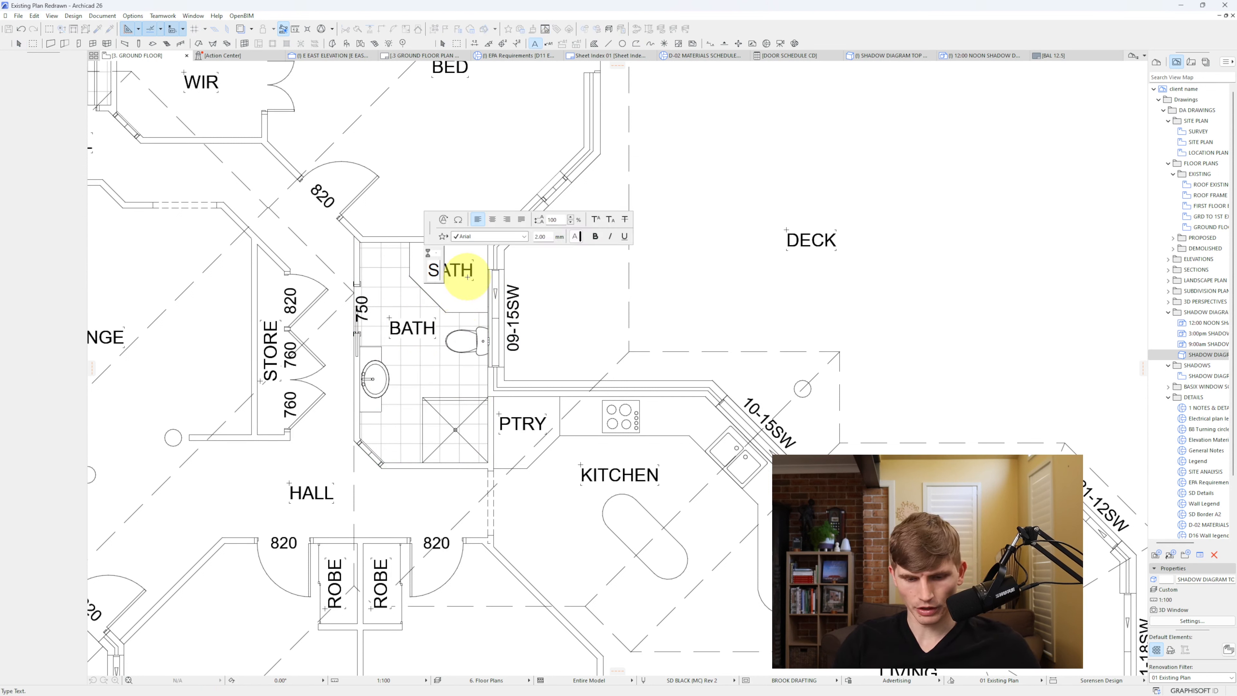
click(489, 358)
- Copy the bathroom shower into the ENS corner beside the WIR and the vanity onto the ENS wall adjoining the bedroom
scroll(552, 346, down, 6)
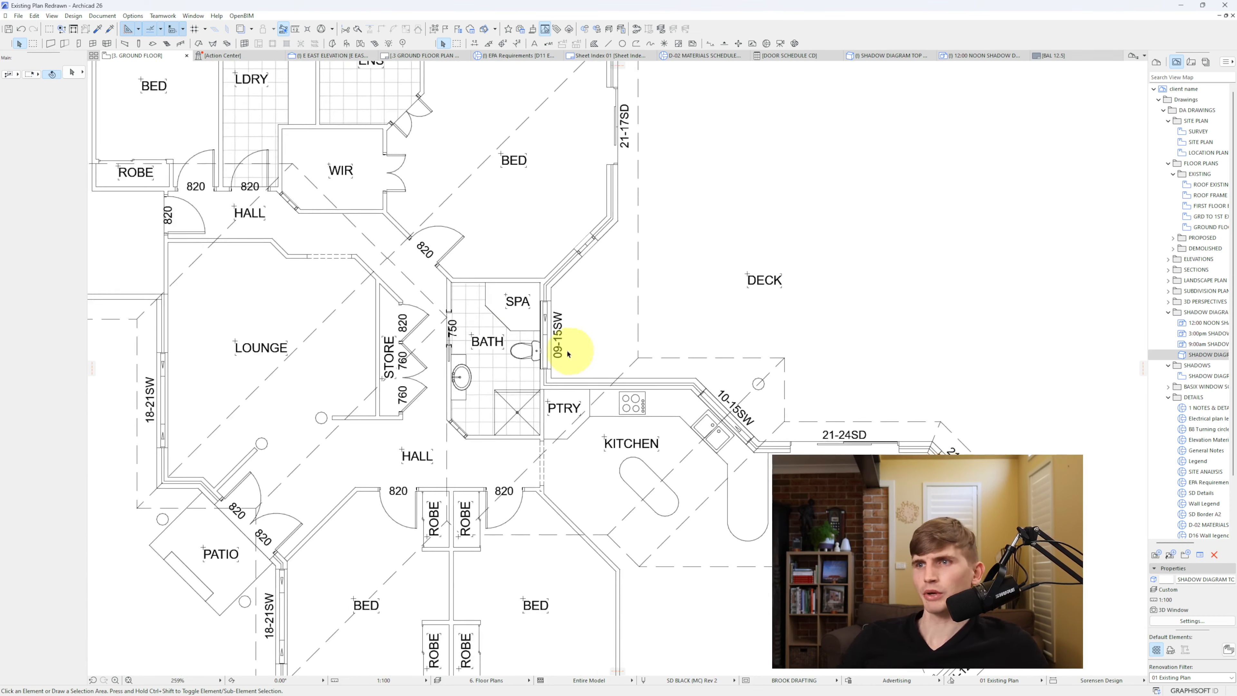
click(522, 448)
click(521, 448)
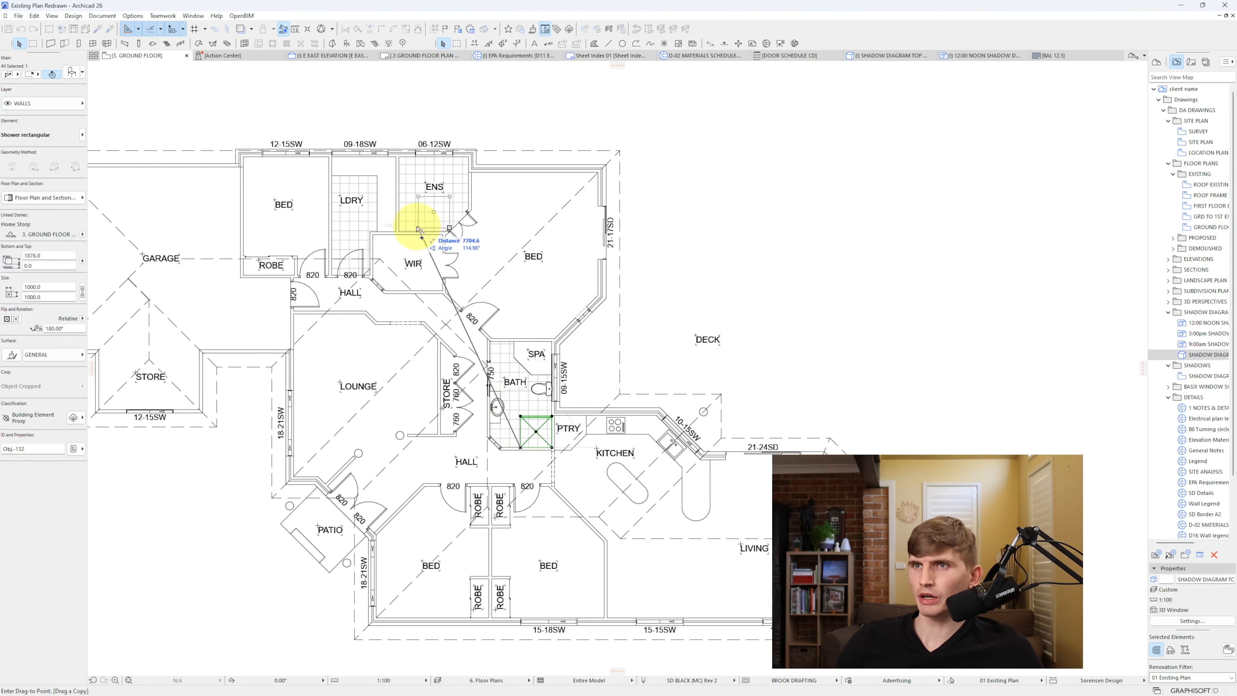
click(398, 233)
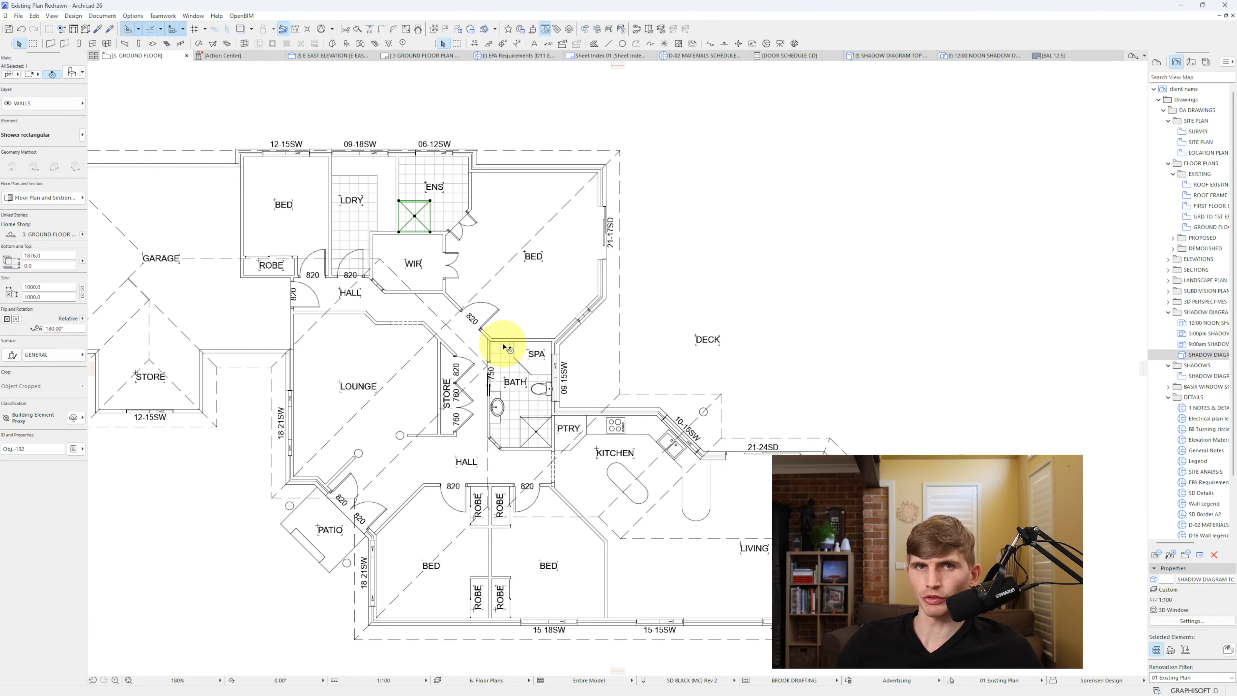
ctrl+drag(490, 391, 461, 174)
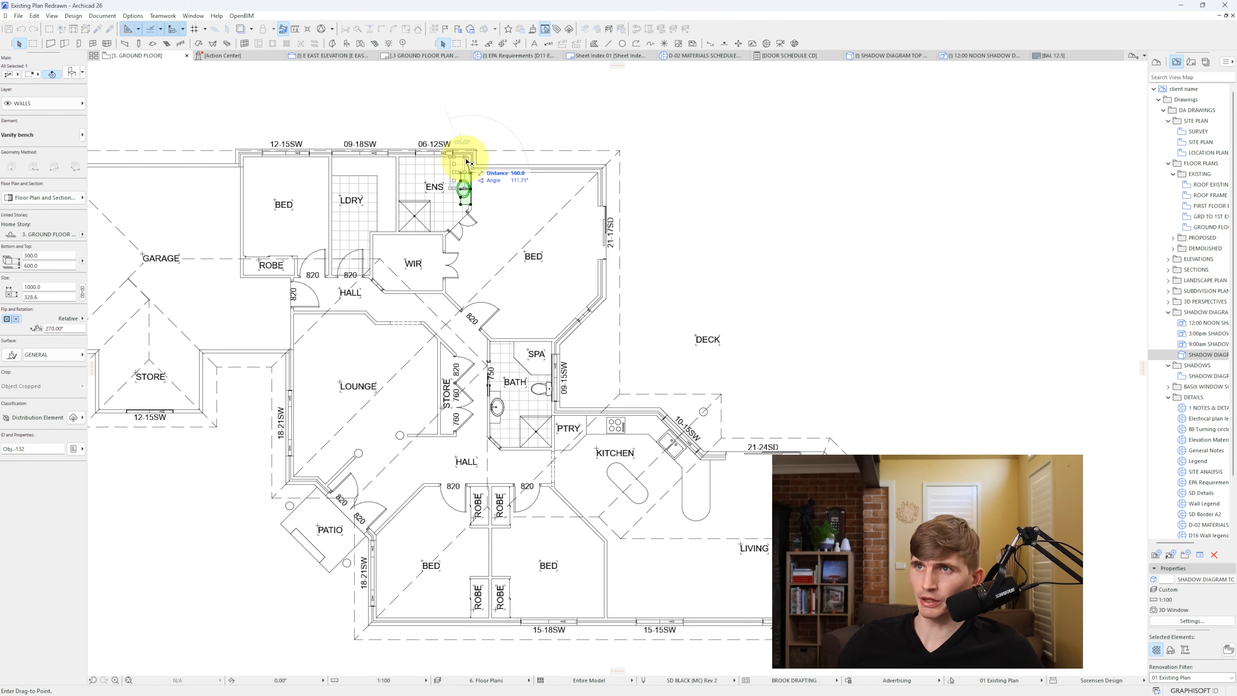
- Copy the bathroom toilet into the ENS, mirror it and move it against the wall shared with the laundry
scroll(469, 198, up, 3)
ctrl+drag(612, 526, 375, 156)
key(ctrl+m)
click(375, 171)
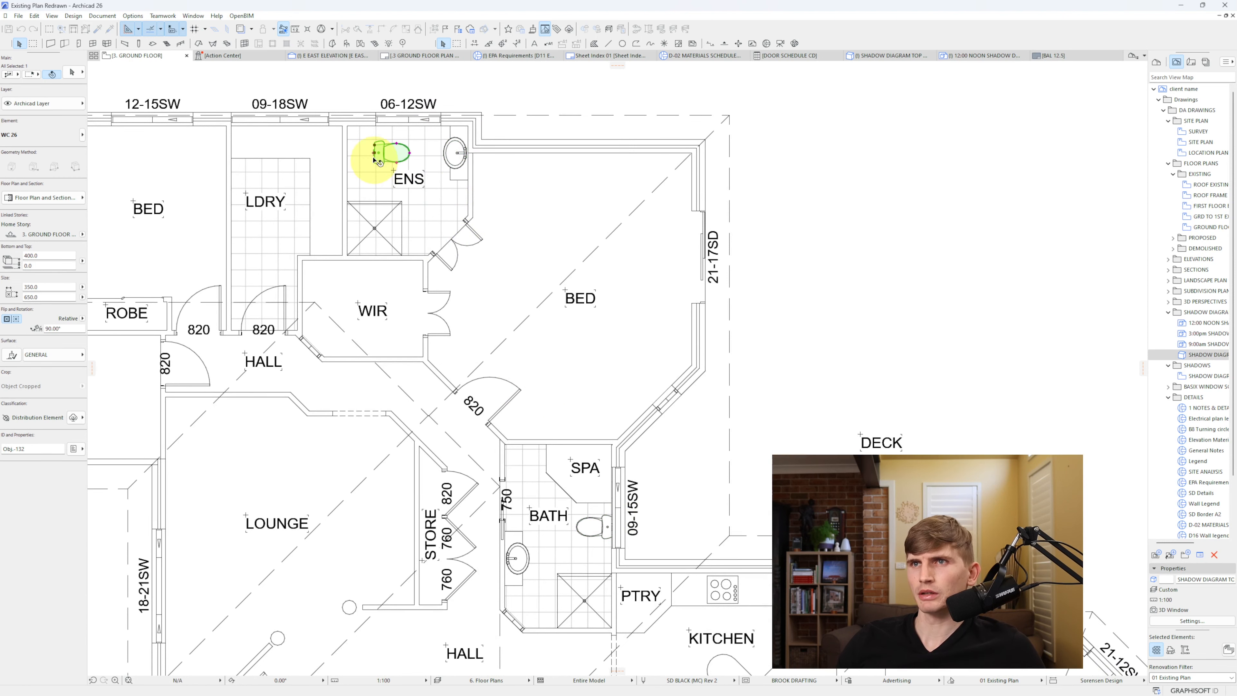
click(348, 155)
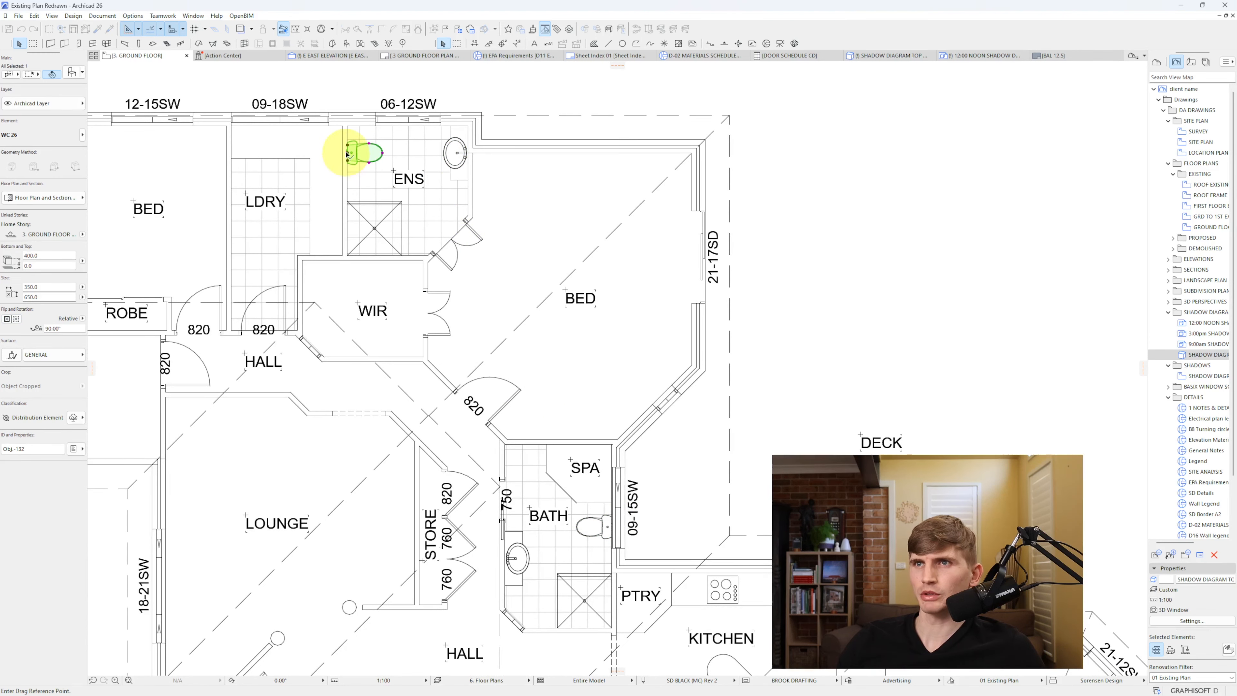
key(Escape)
- Copy the ENS toilet into the laundry, convert the copy to the LAUNDRY SINK favorite and place it on the side bench
scroll(360, 155, down, 2)
middle_drag(359, 155, 448, 188)
click(420, 187)
key(Escape)
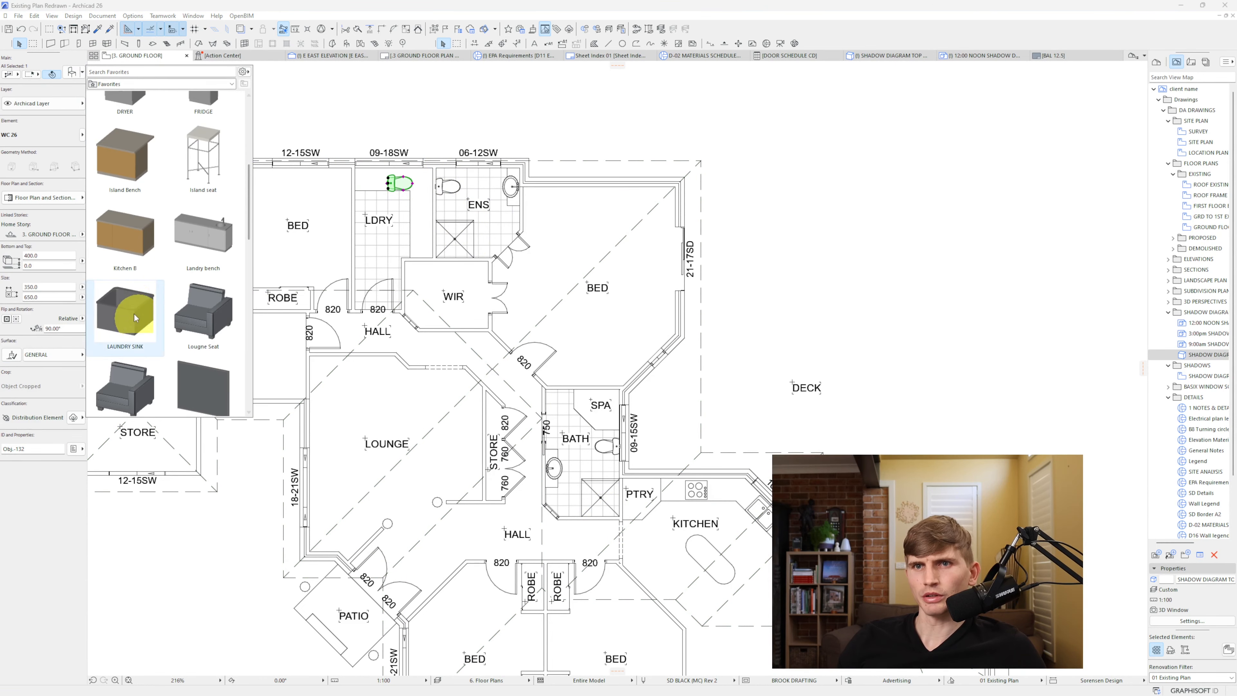
click(130, 317)
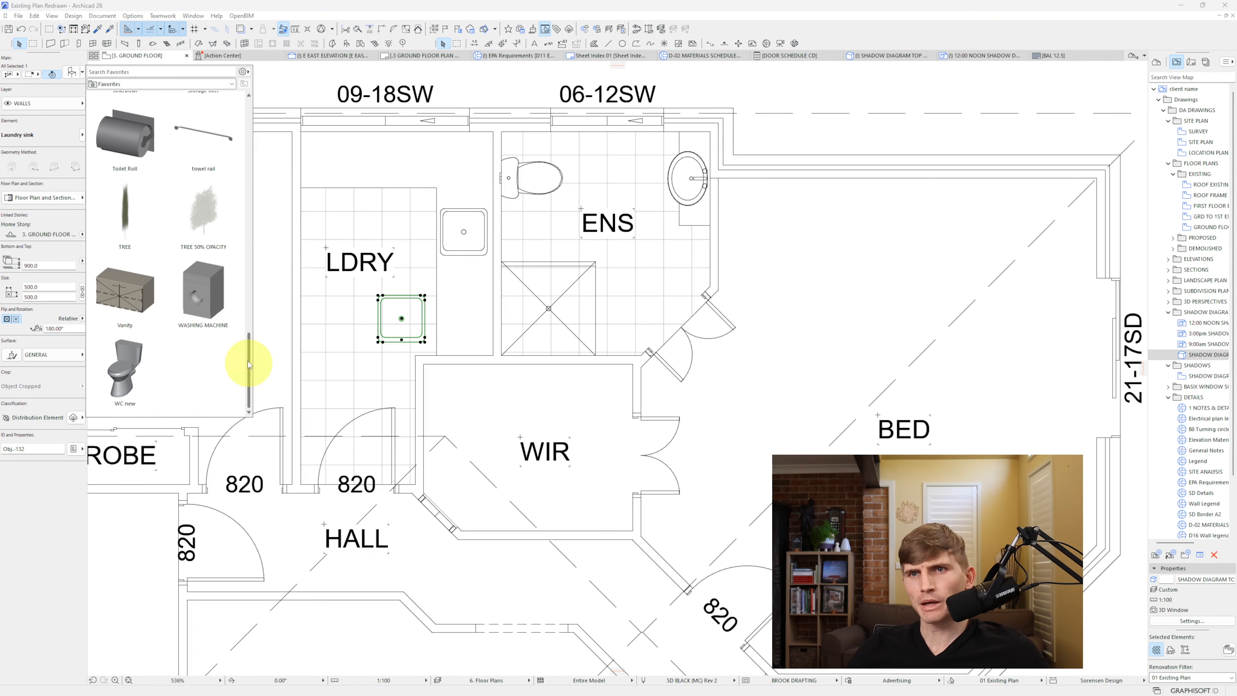
- Convert a laundry sink copy to the WASHING MACHINE favorite, rotate it to face the room and place it on the bench beside the sink
click(205, 295)
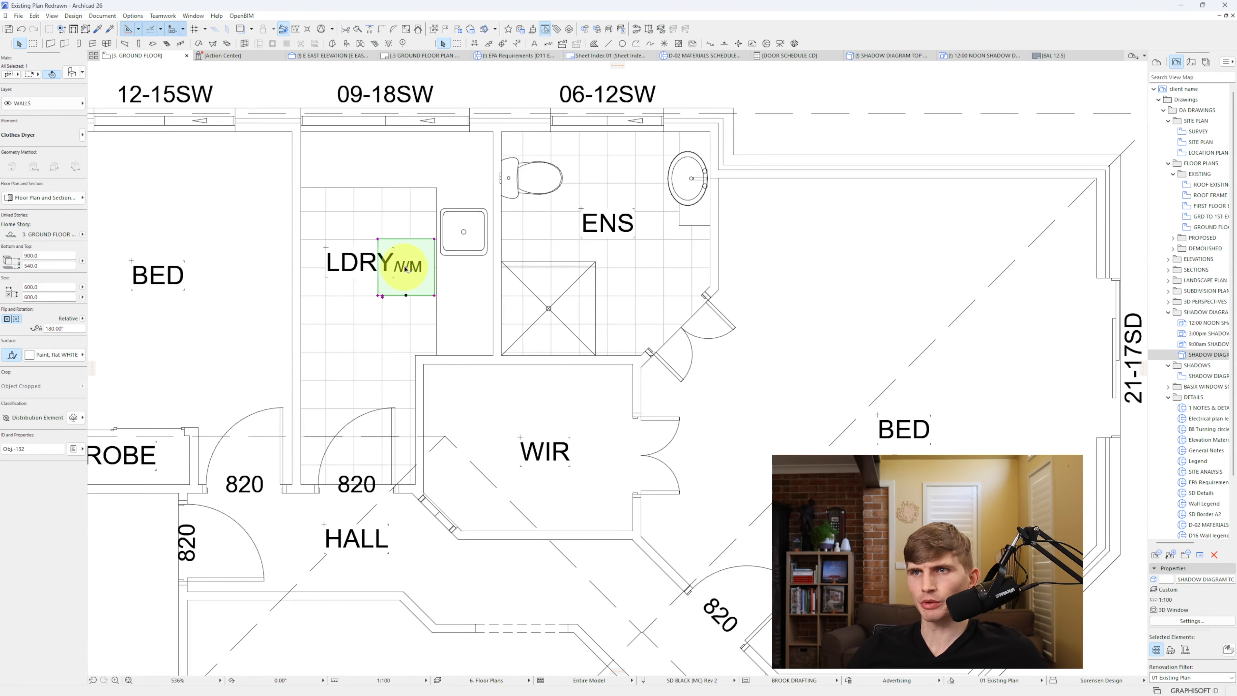
click(406, 268)
key(Escape)
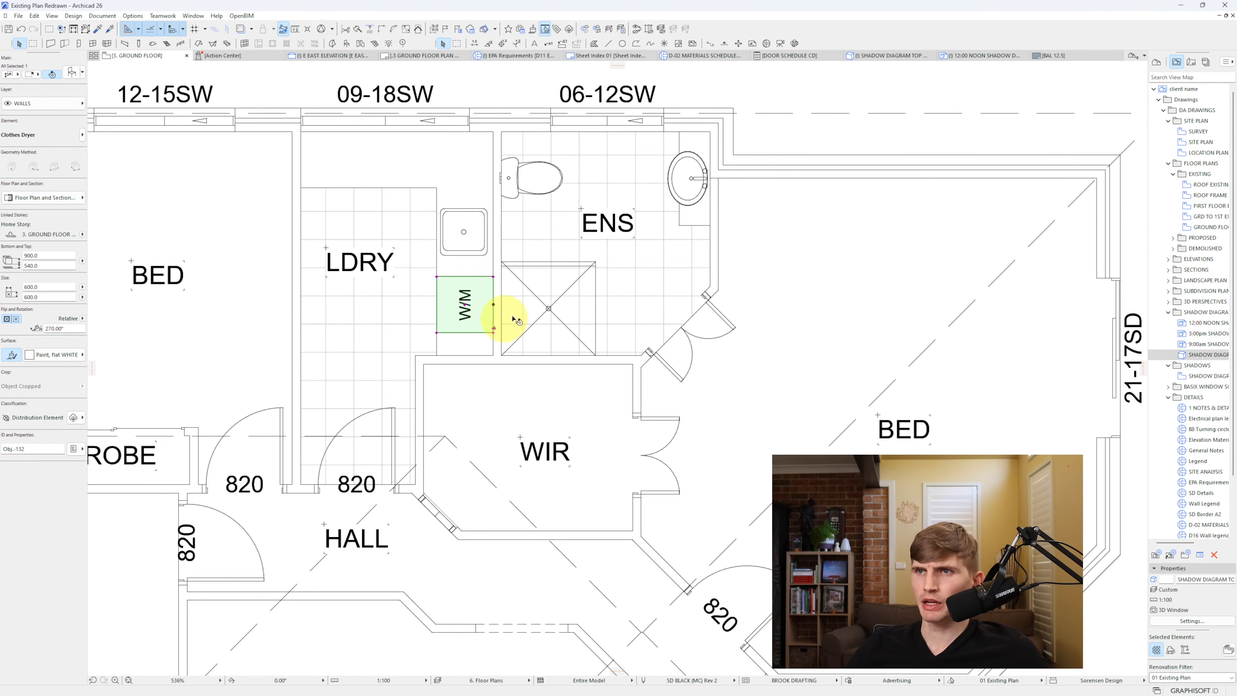
key(Escape)
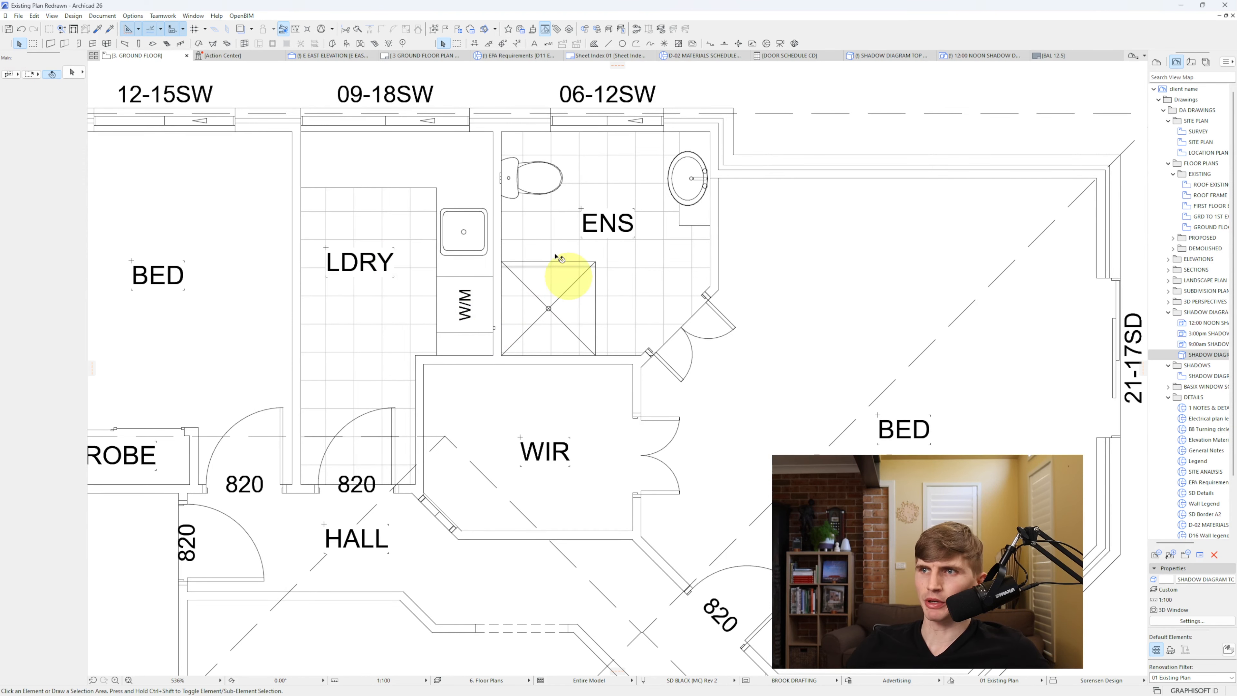
- Trace the inner wall faces of the WIR with a polyline, leaving the door wall open
scroll(559, 259, down, 3)
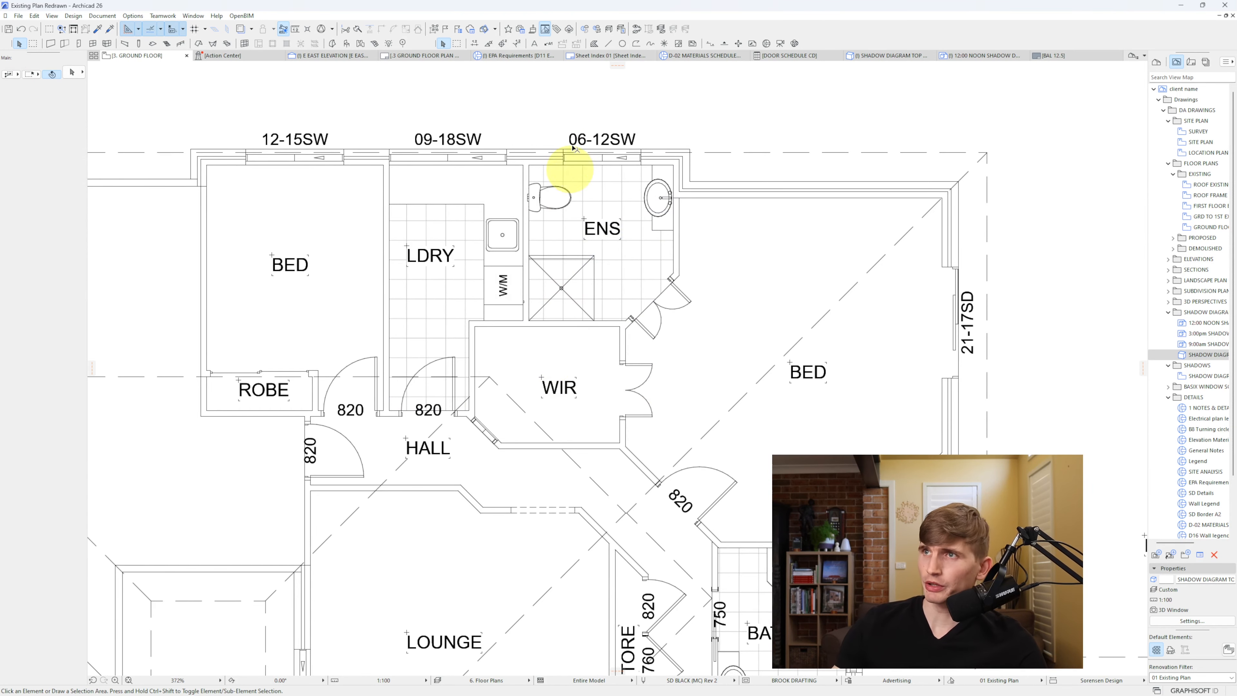
click(637, 44)
click(619, 327)
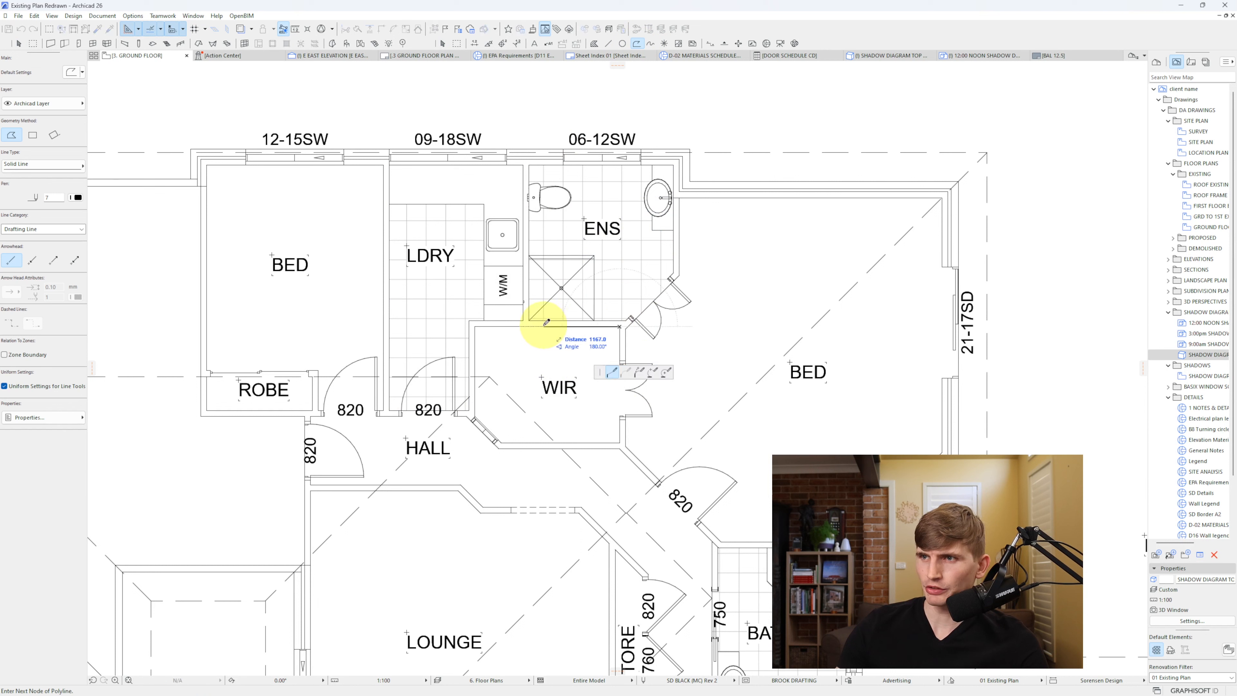
click(476, 326)
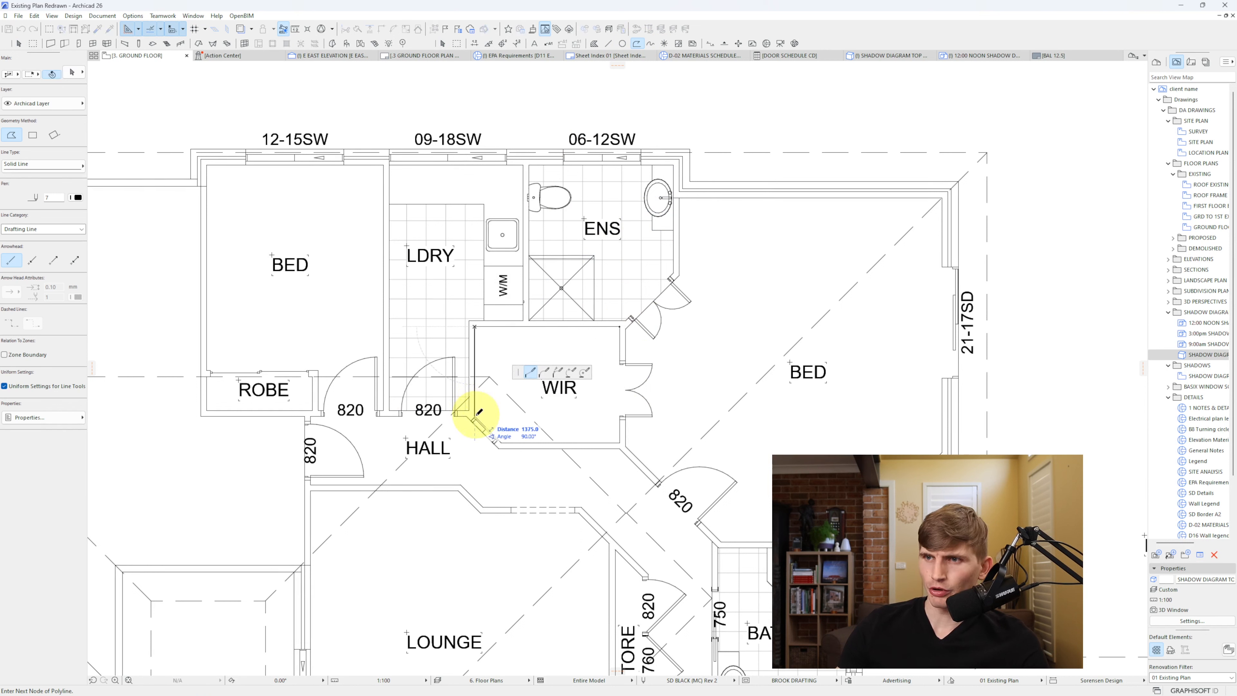
click(501, 443)
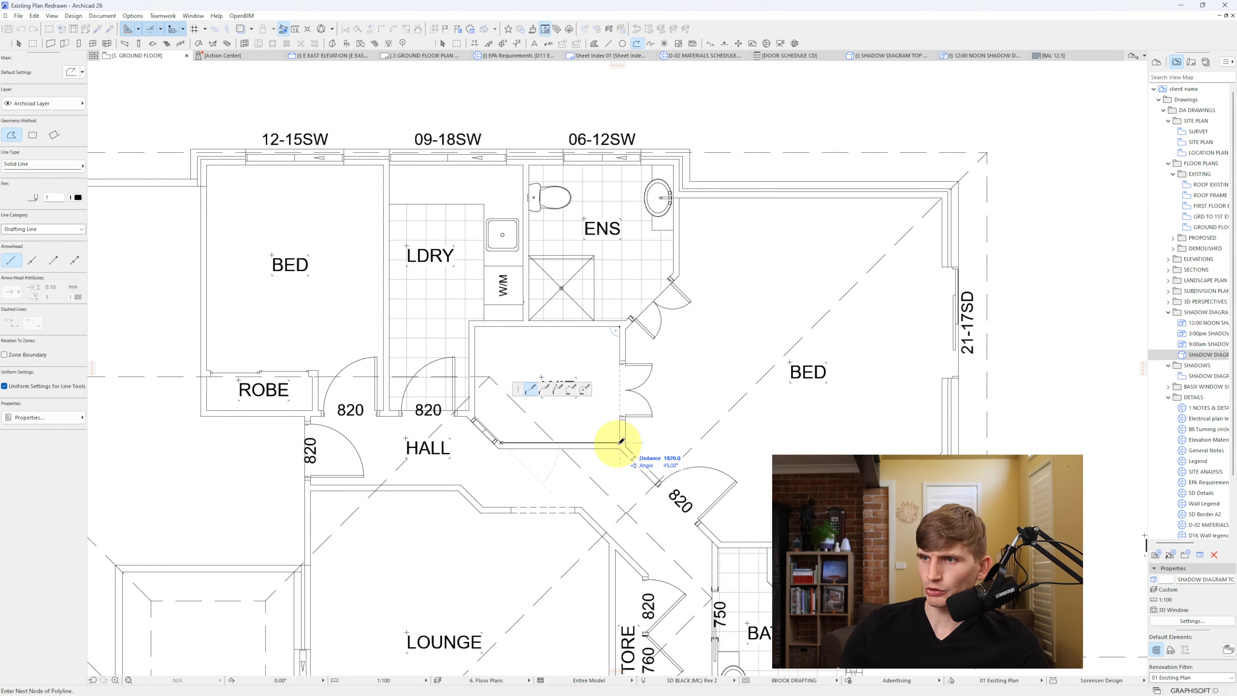
double_click(619, 443)
key(Escape)
- Offset the WIR polyline inwards to form the front edge of the wardrobe shelving
click(612, 443)
click(611, 443)
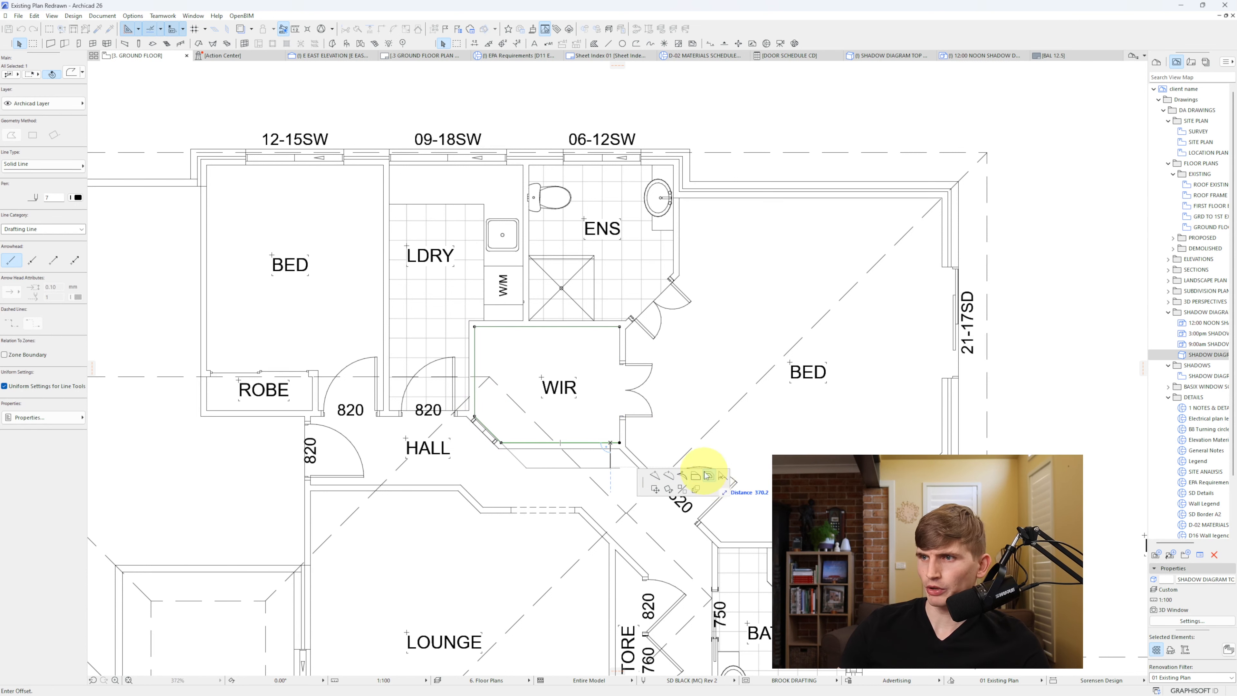
click(602, 416)
- Shift the WIR double door slightly along its wall to sit centrally between the shelving lines
scroll(623, 365, up, 3)
drag(628, 362, 629, 355)
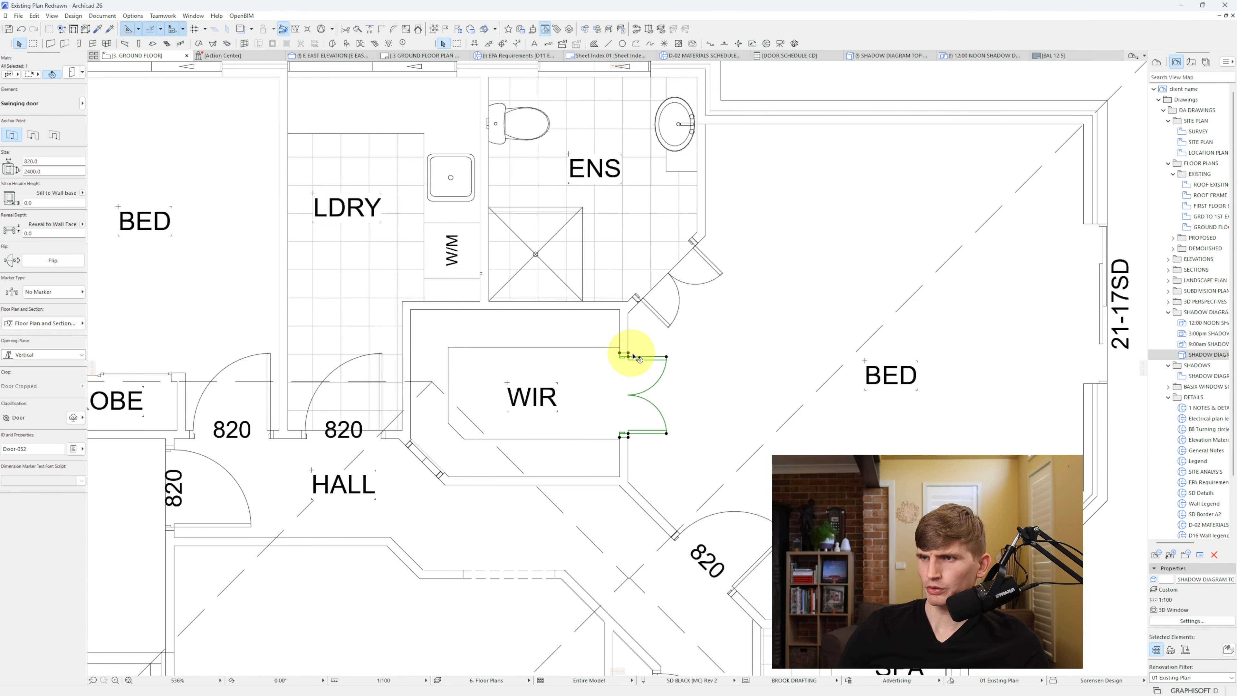
click(718, 376)
- Offset the roof edge between the garage and store to line up with the roof edge on the store's other side
scroll(716, 377, down, 5)
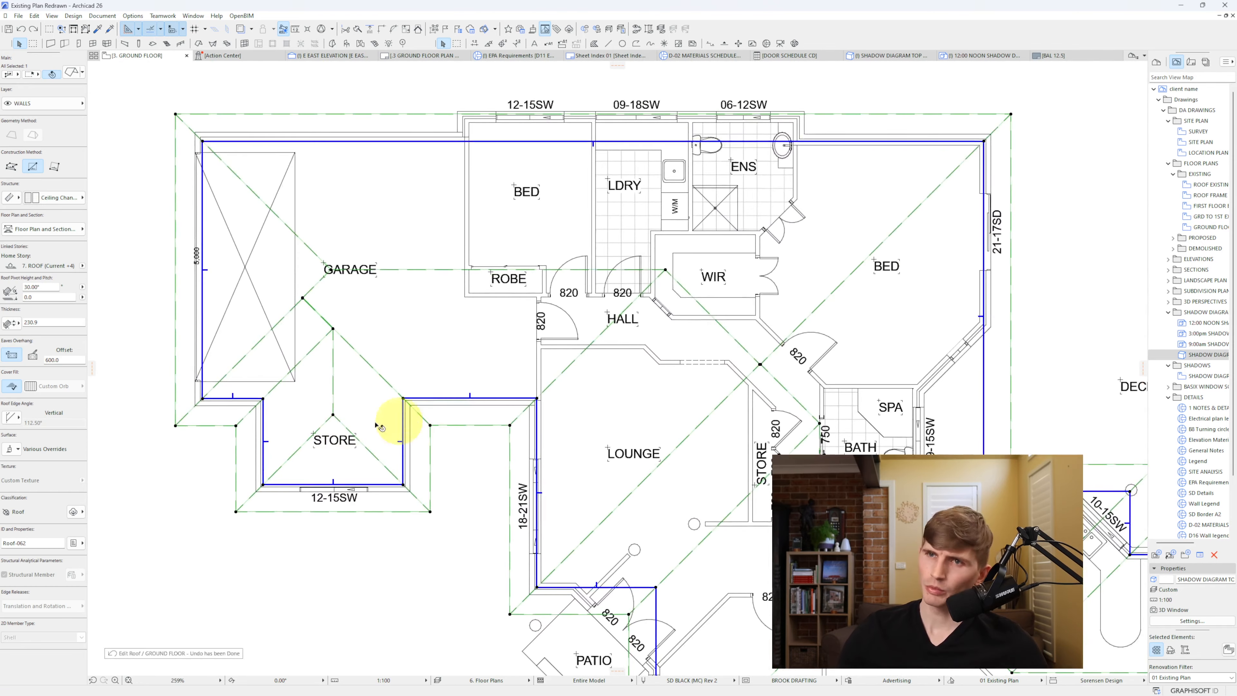
scroll(299, 421, up, 2)
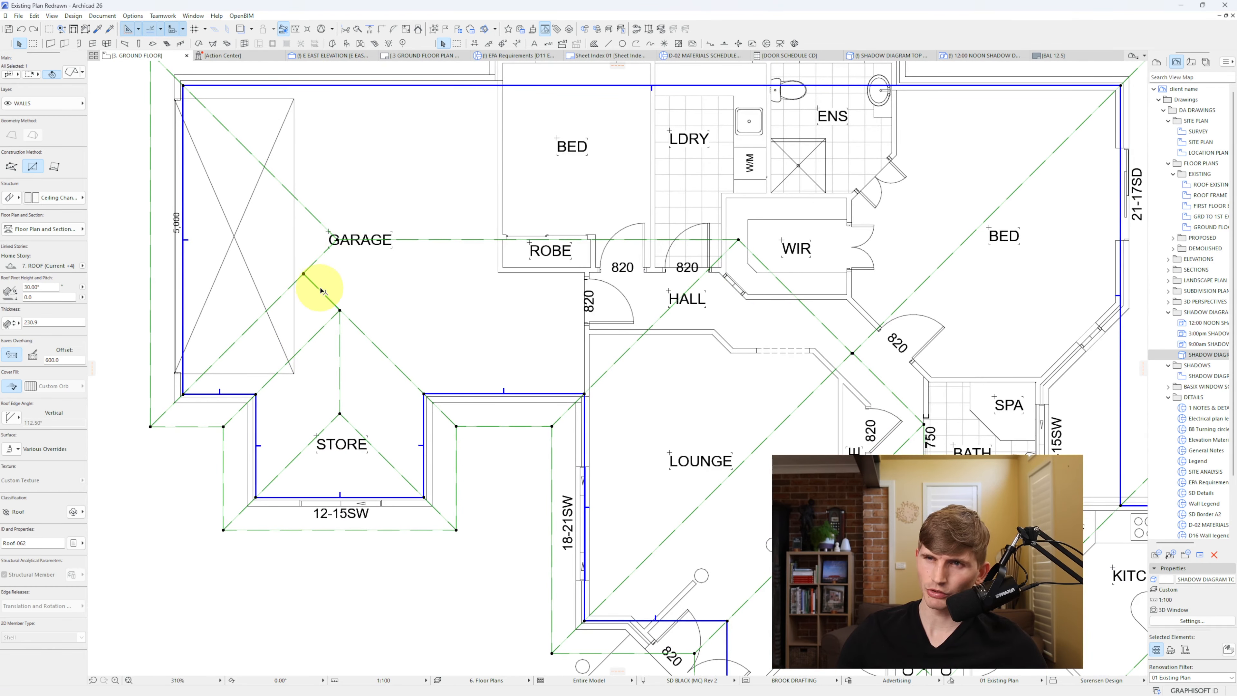
scroll(217, 404, up, 5)
click(233, 393)
click(333, 406)
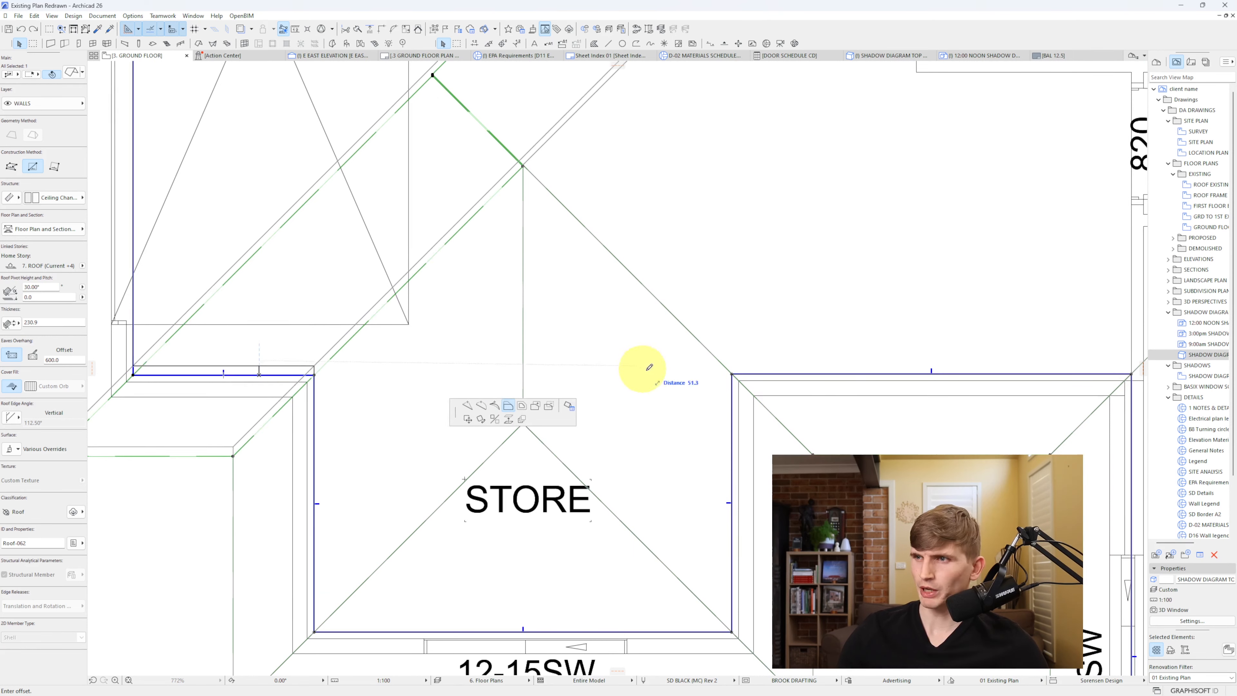
click(733, 373)
scroll(662, 368, down, 4)
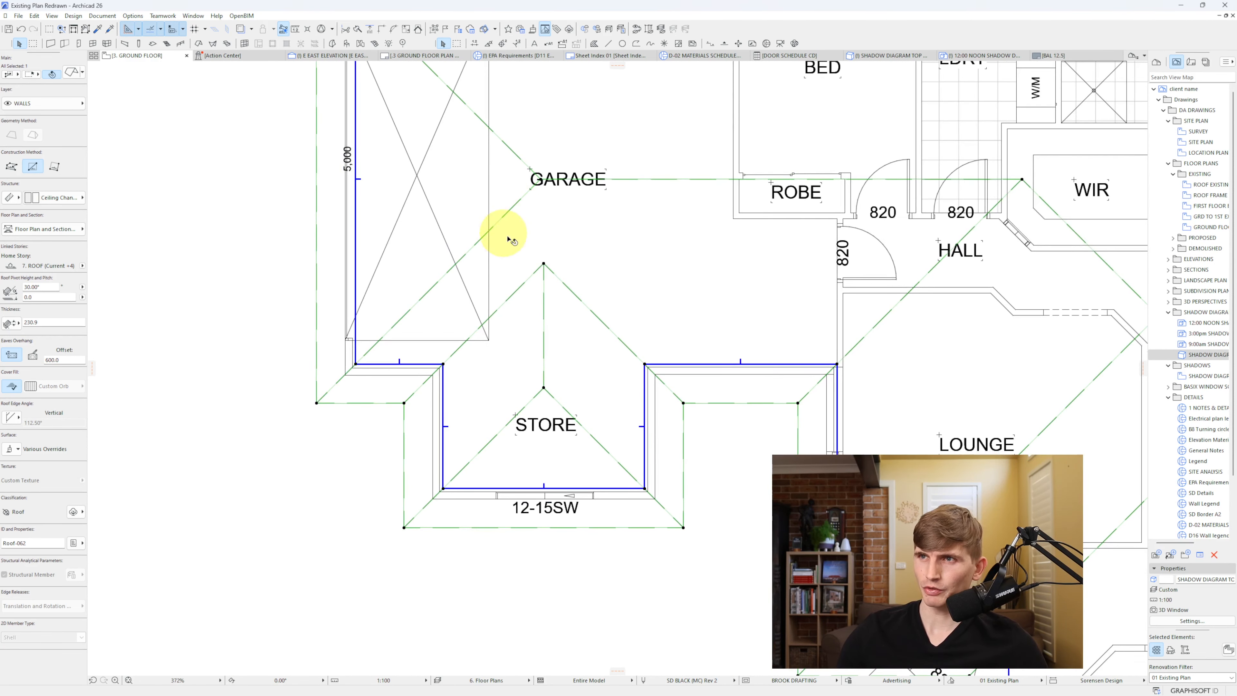